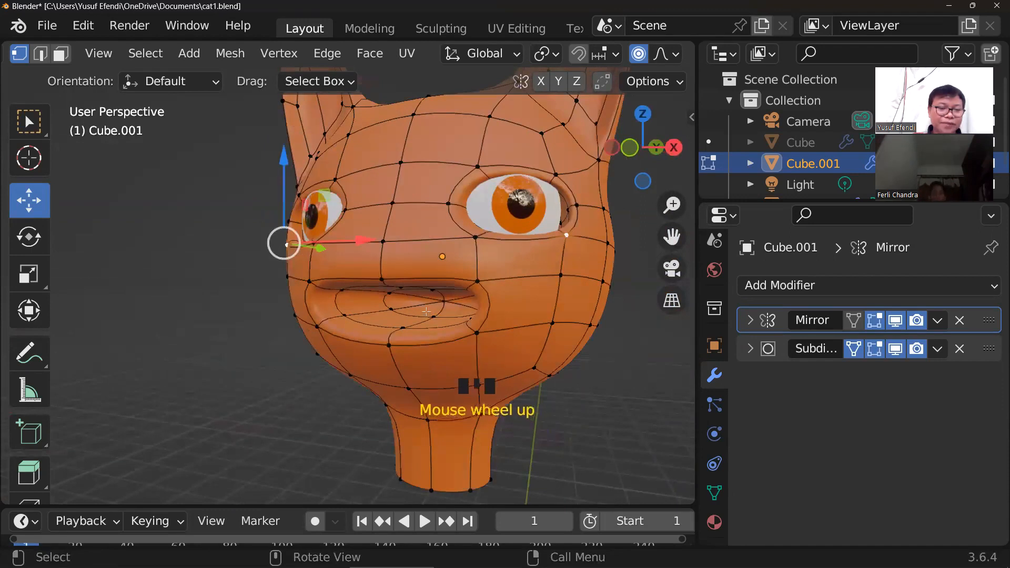
# Select all the faces of the mouth interior and its rim using face selection and Circle Select
pyautogui.click(61, 53)
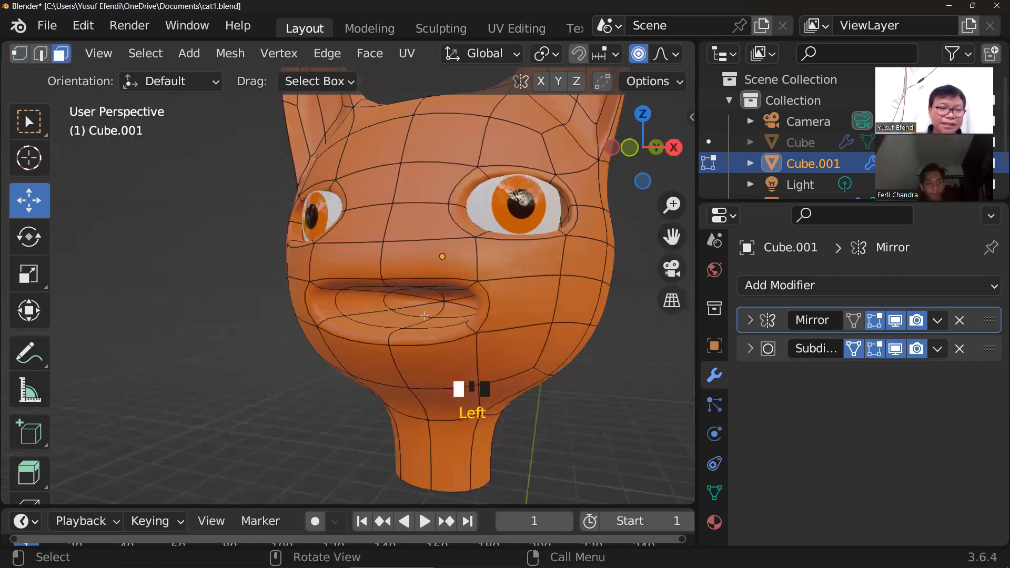
pyautogui.press('c')
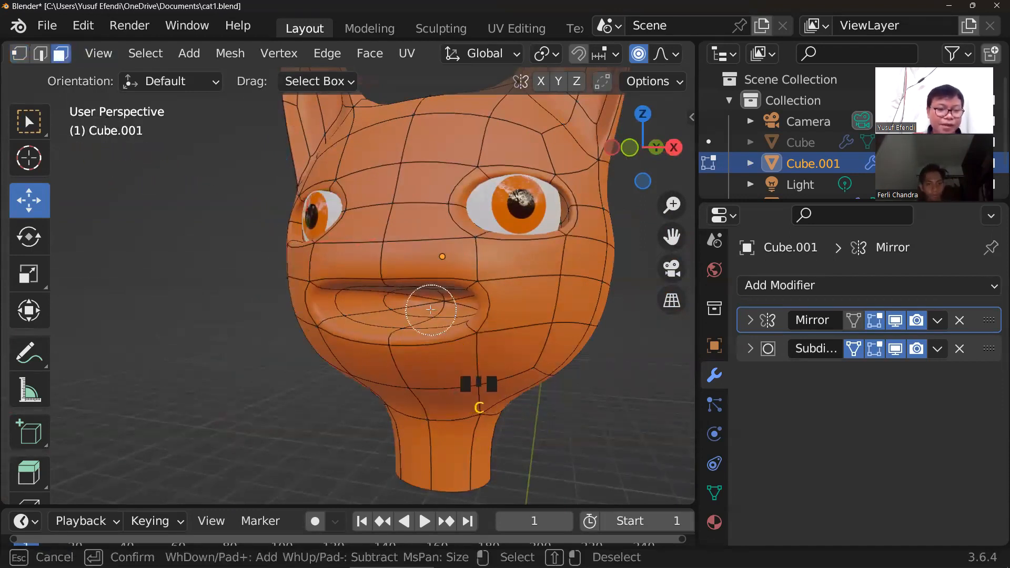
pyautogui.scroll(3, 424, 307)
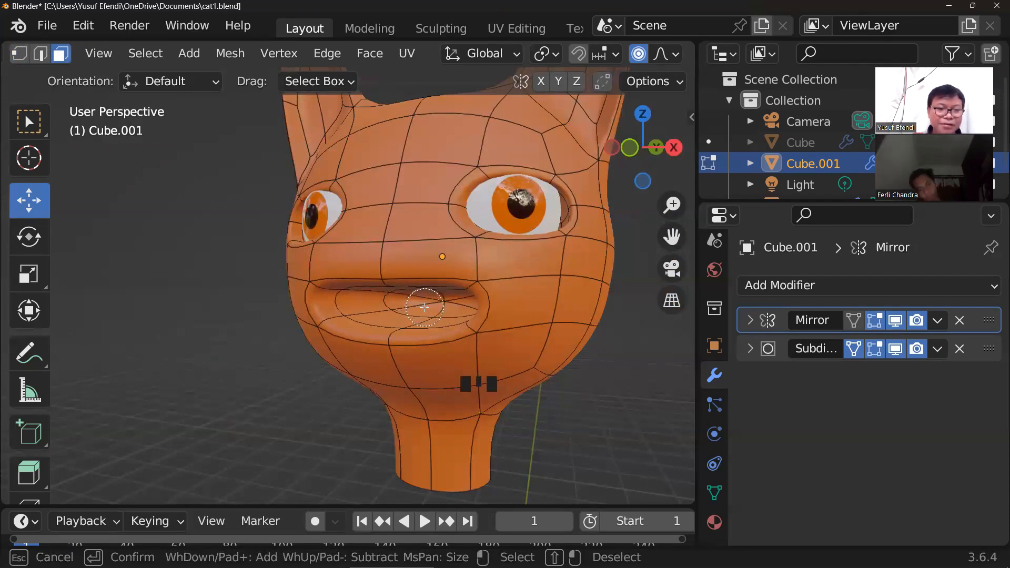
pyautogui.click(424, 306)
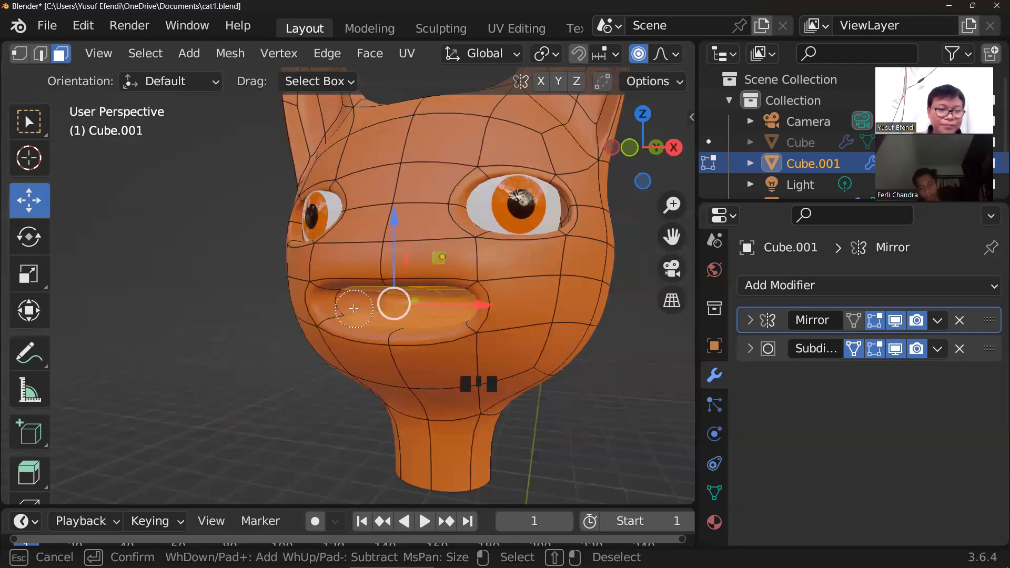
pyautogui.click(354, 309)
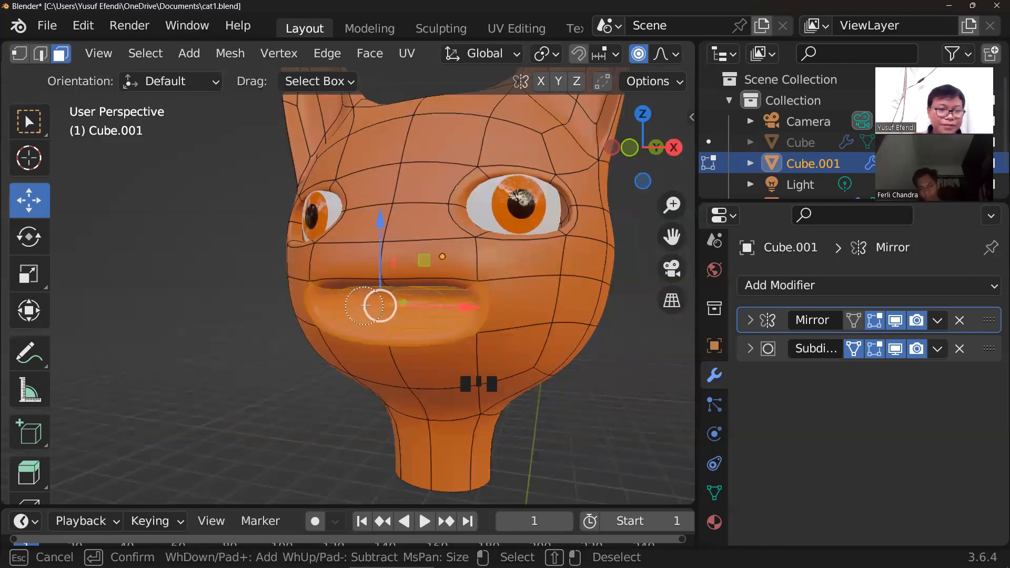
pyautogui.moveTo(366, 303); pyautogui.dragTo(382, 301)
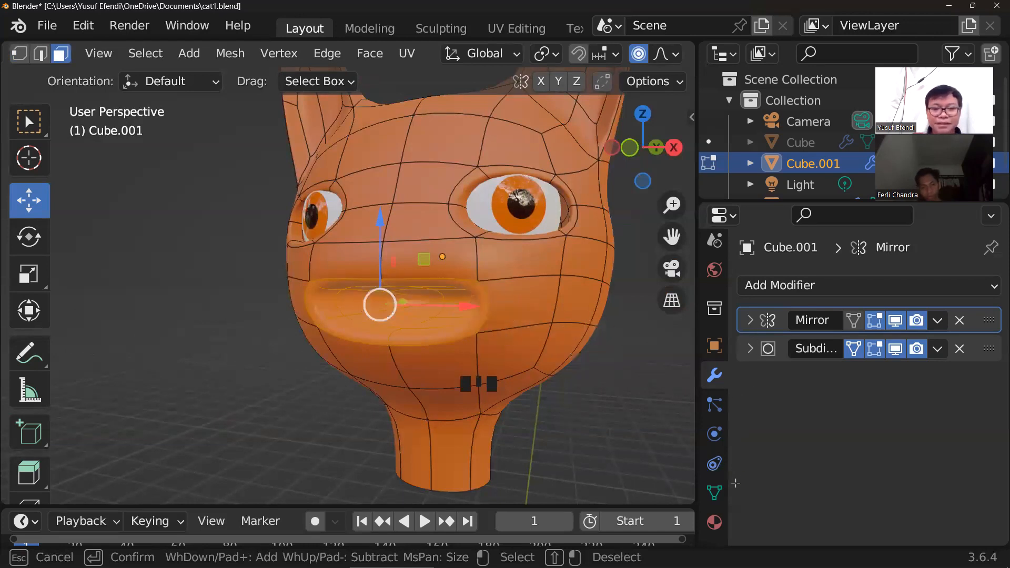
pyautogui.press('Escape')
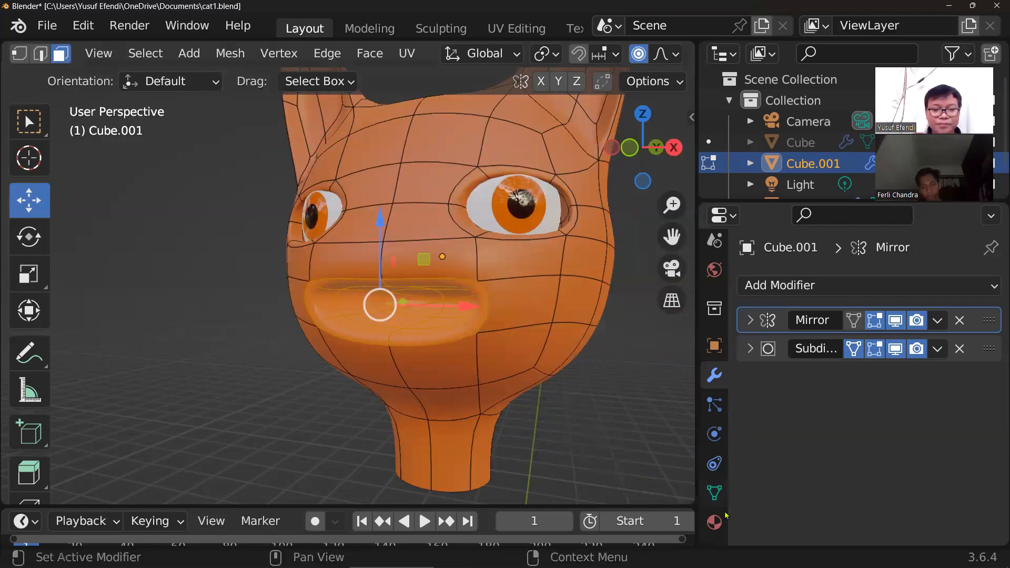
# Add a second material slot to the head with a new material named inner
pyautogui.click(715, 523)
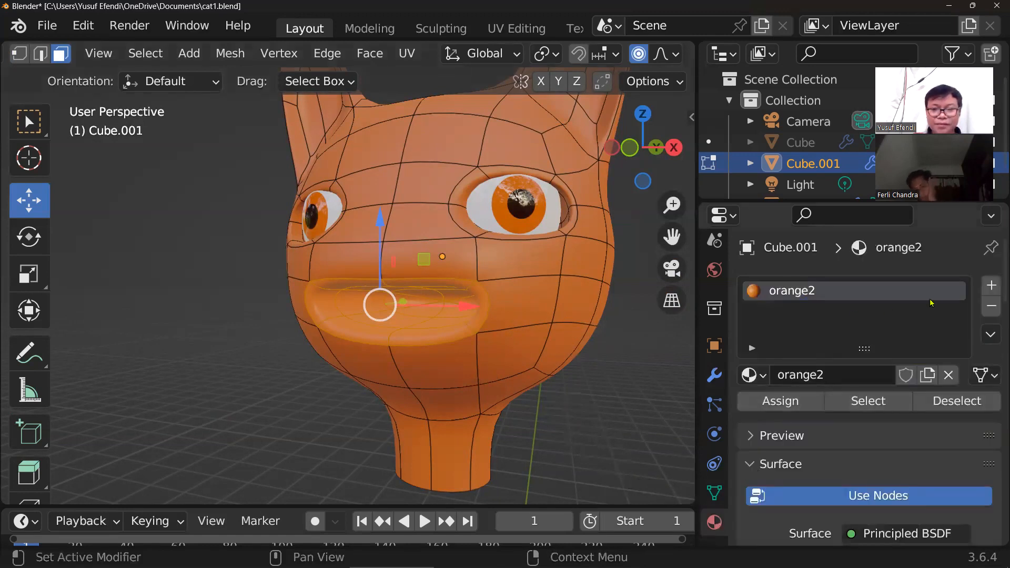
pyautogui.click(991, 287)
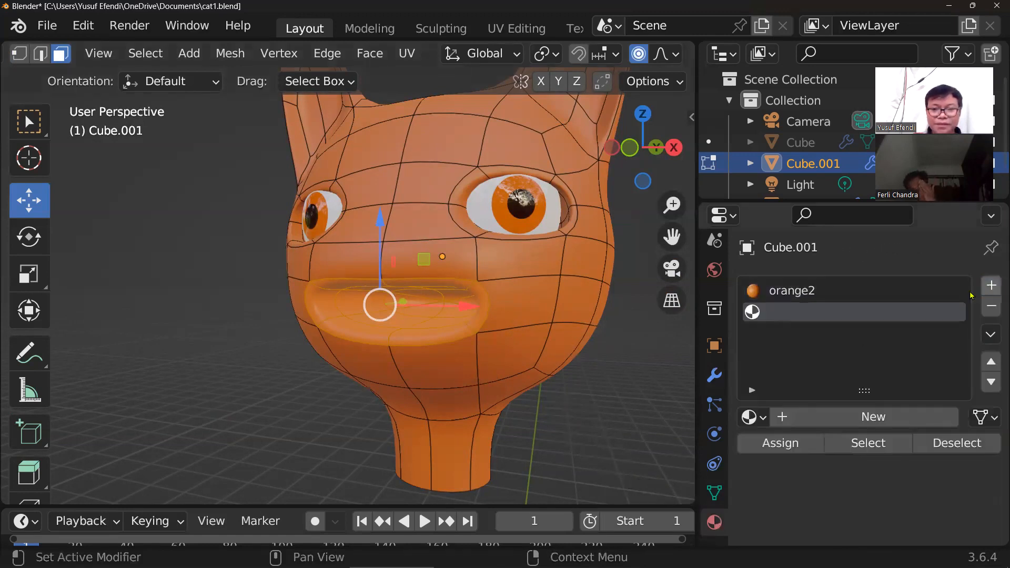
pyautogui.click(848, 416)
pyautogui.doubleClick(848, 311)
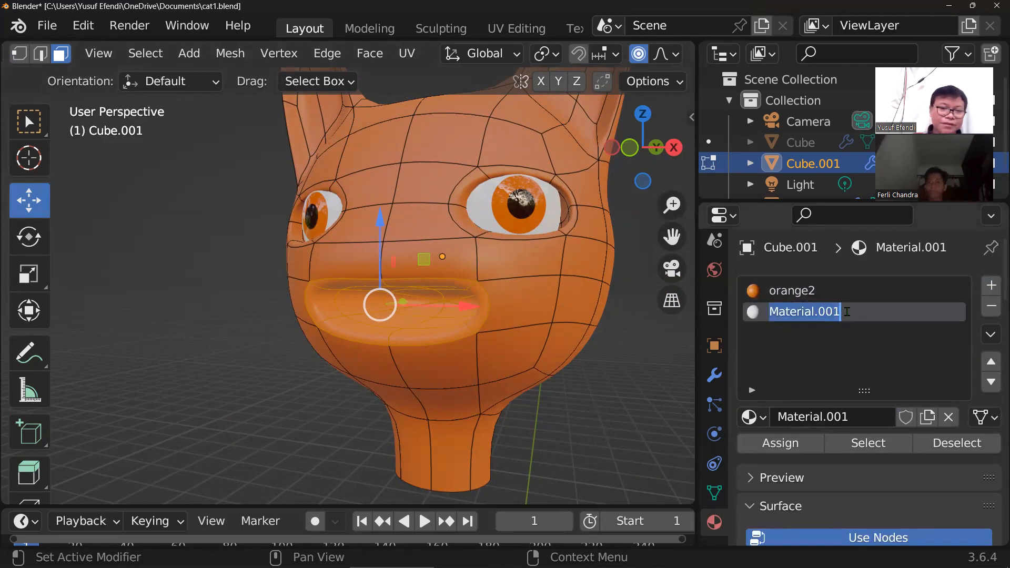
pyautogui.write('inner')
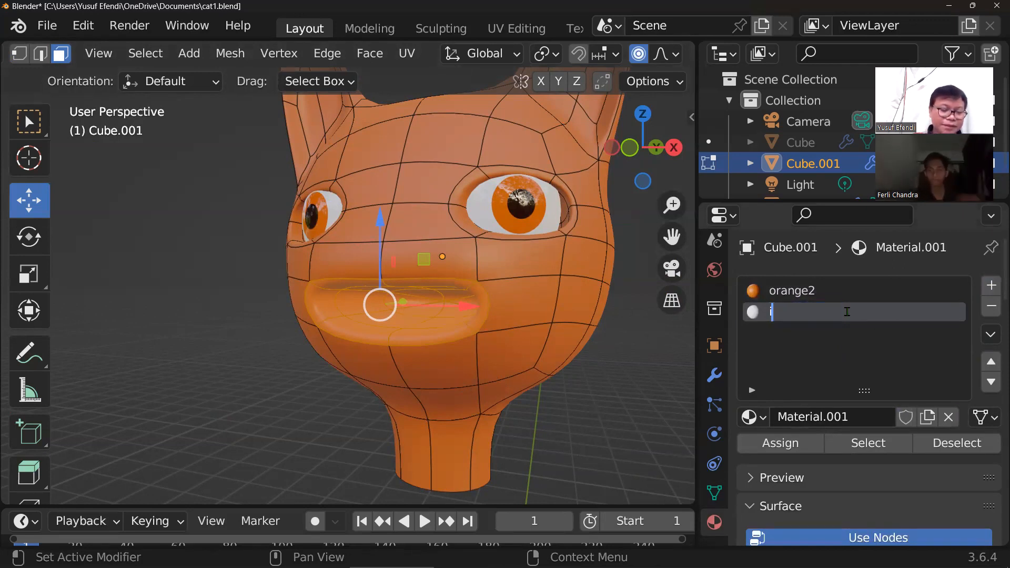
pyautogui.press('Return')
# Set the inner material's base color to a dark magenta with hue 0.960 and saturation 1.000
pyautogui.scroll(-1, 876, 340)
pyautogui.scroll(-8, 877, 340)
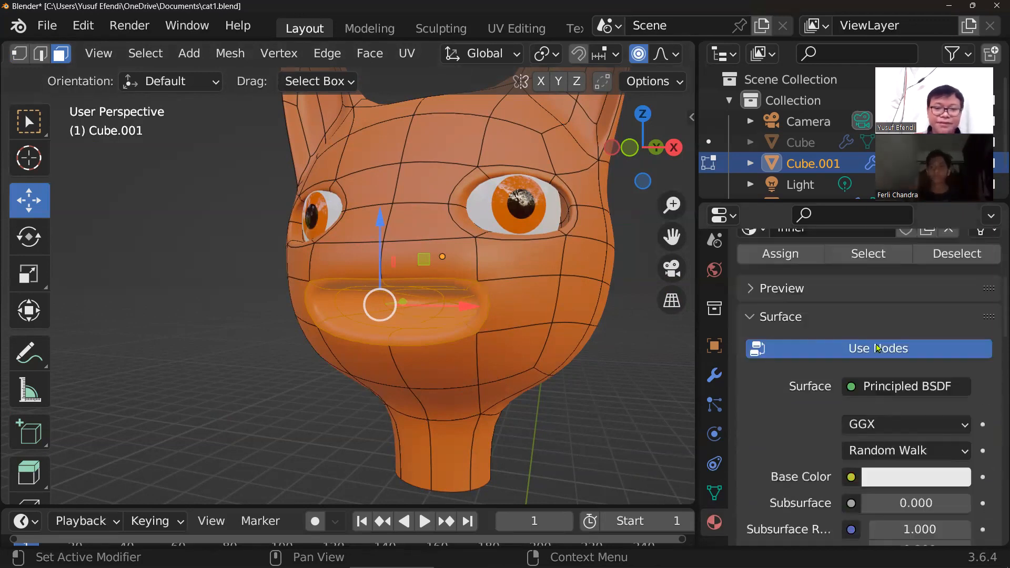
pyautogui.click(887, 357)
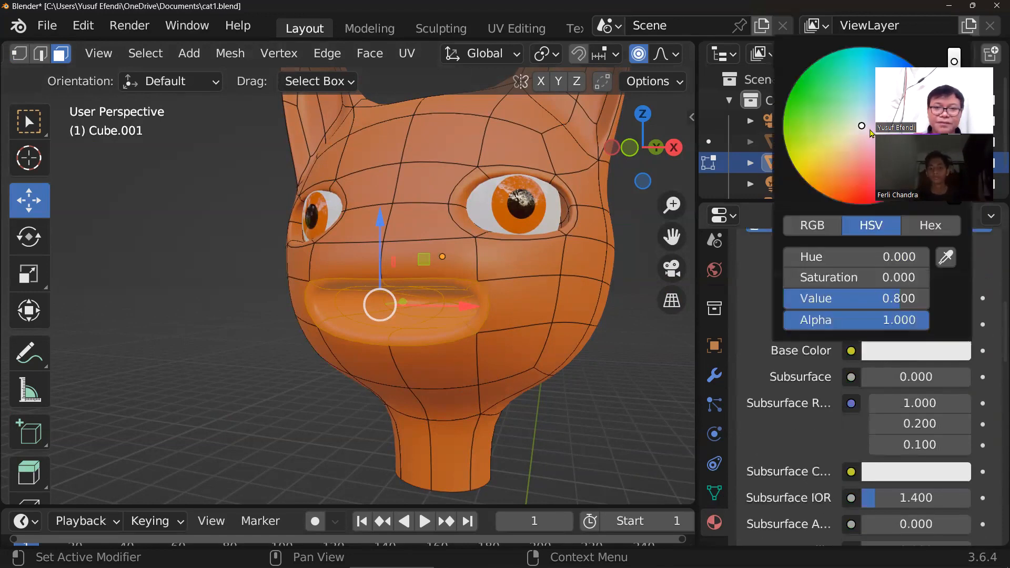
pyautogui.click(422, 343)
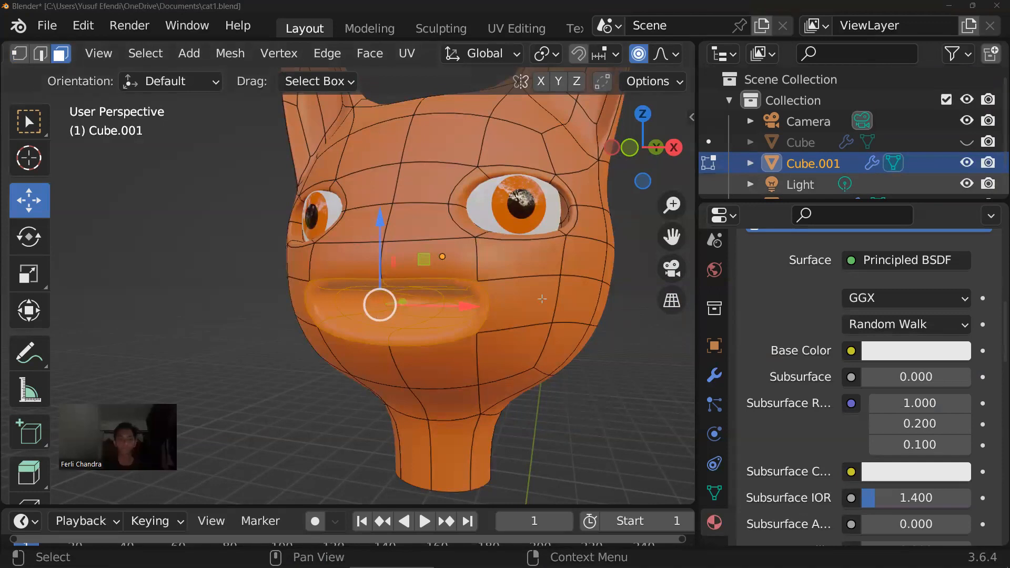
pyautogui.click(902, 350)
pyautogui.click(897, 192)
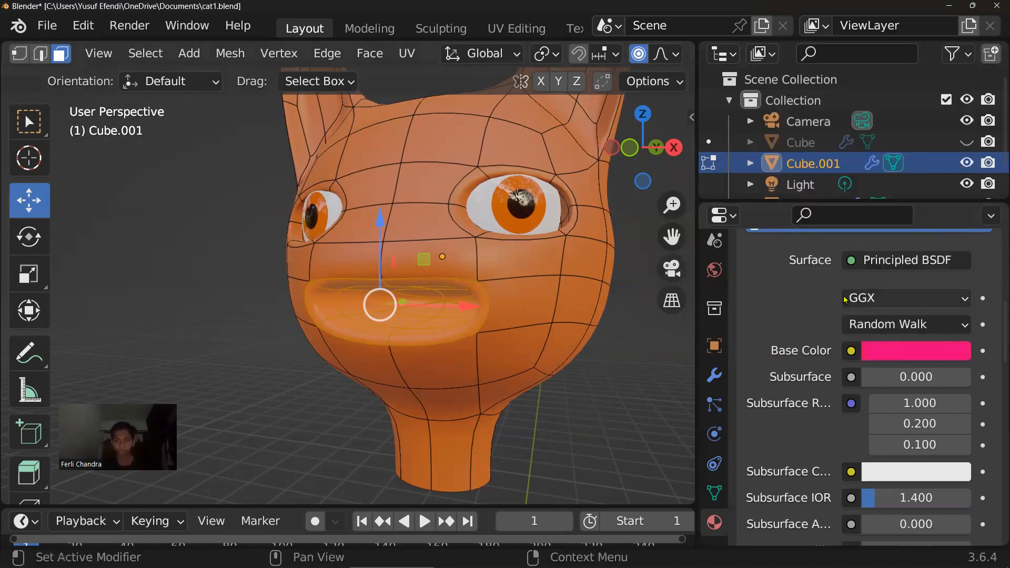
pyautogui.click(950, 356)
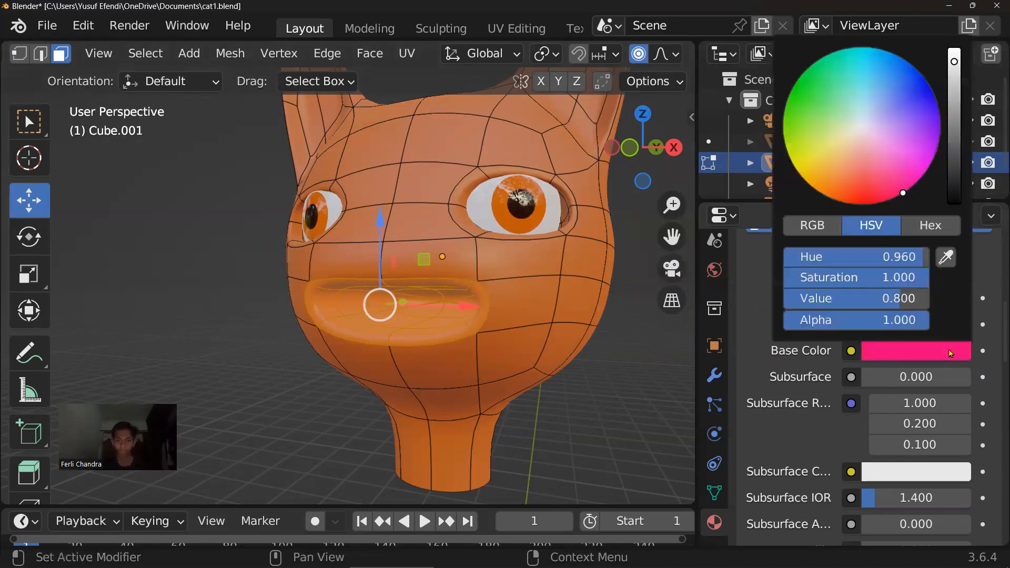
pyautogui.moveTo(954, 123)
pyautogui.mouseDown()
pyautogui.moveTo(954, 155)
pyautogui.moveTo(954, 136)
pyautogui.mouseUp()
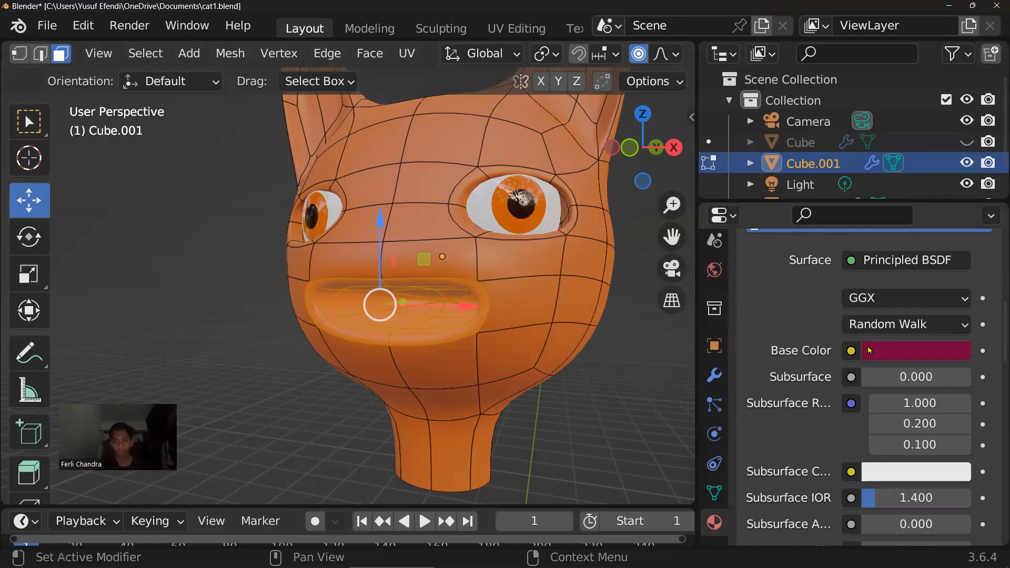
# Assign the inner material to the selected mouth faces and return to Object Mode
pyautogui.scroll(6, 870, 351)
pyautogui.click(780, 296)
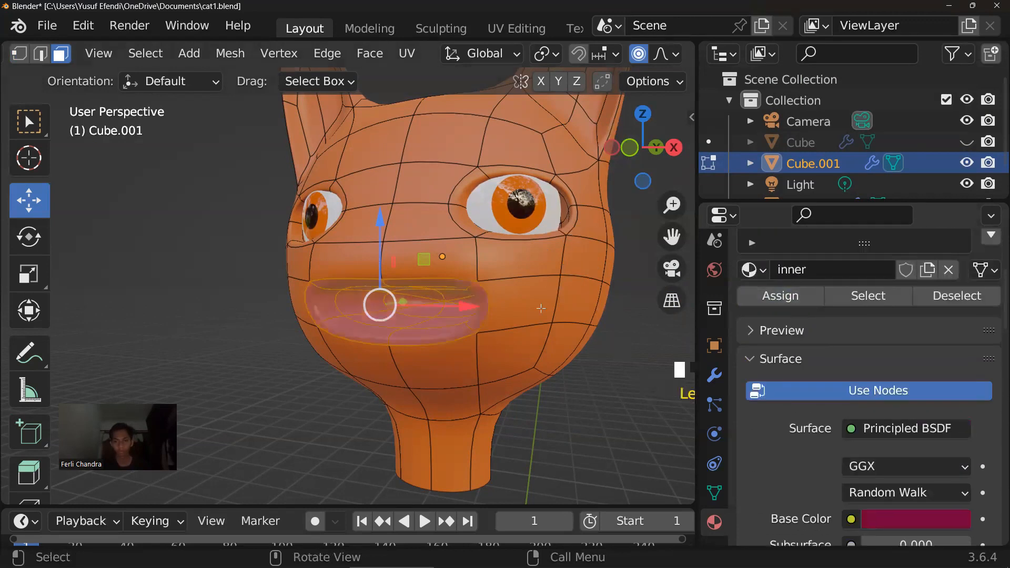
pyautogui.press('Tab')
pyautogui.scroll(-3, 498, 318)
pyautogui.moveTo(498, 318); pyautogui.dragTo(471, 291, button='middle')
pyautogui.scroll(2, 450, 321)
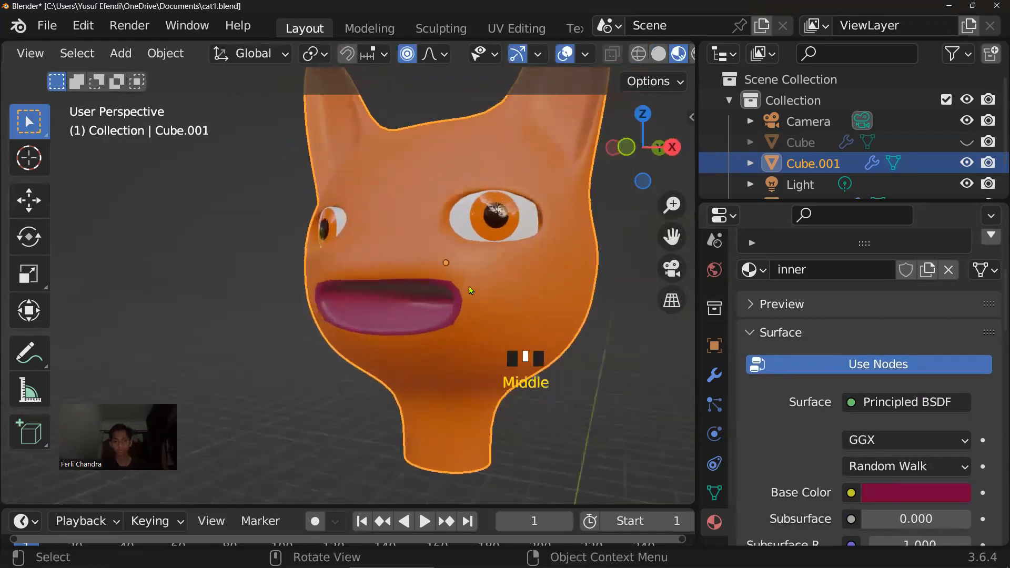
pyautogui.scroll(1, 418, 273)
# Duplicate in place the face strip just inside the upper edge of the mouth
pyautogui.click(426, 272)
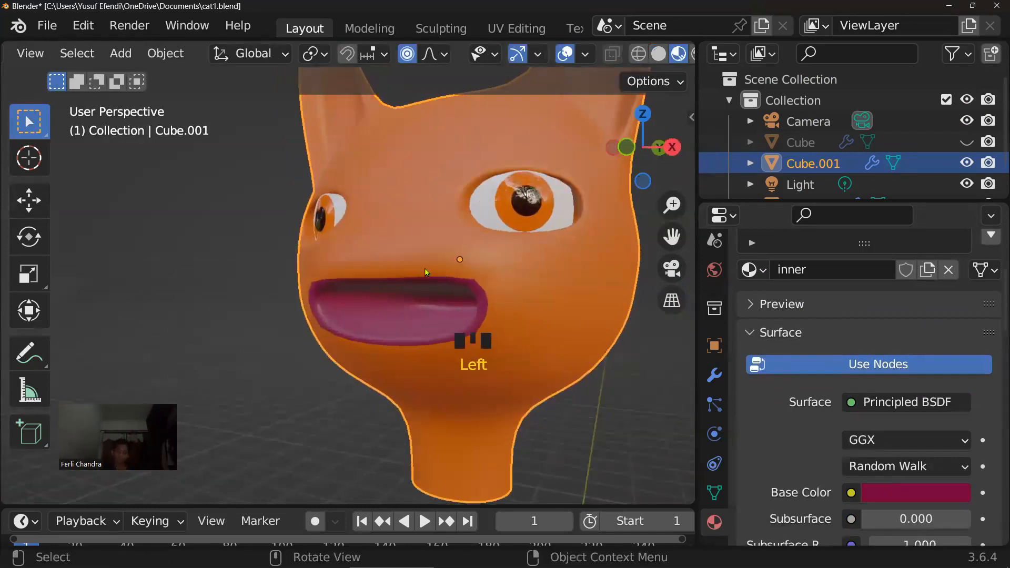
pyautogui.moveTo(449, 276); pyautogui.dragTo(474, 269, button='middle')
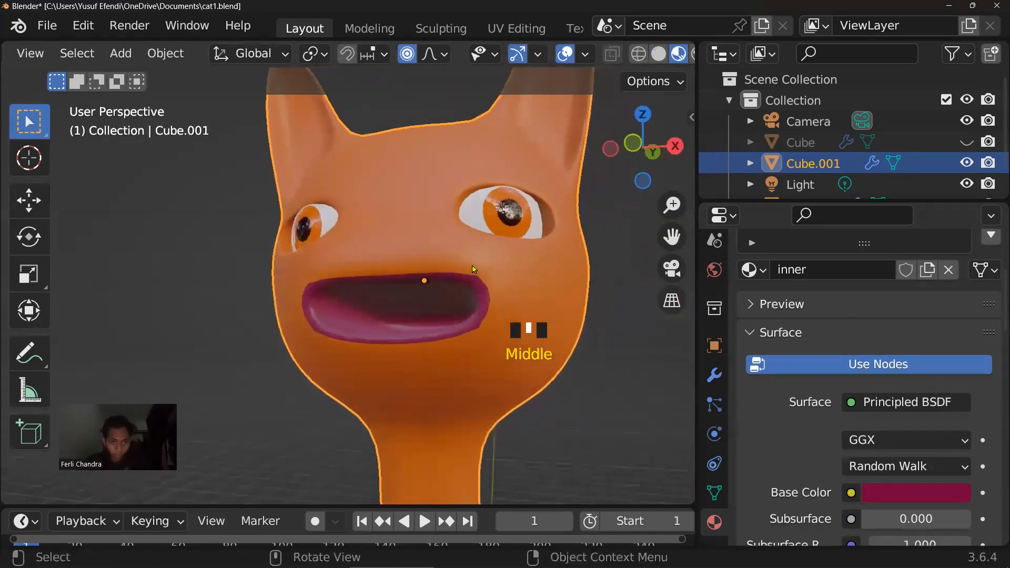
pyautogui.scroll(2, 415, 277)
pyautogui.press('Tab')
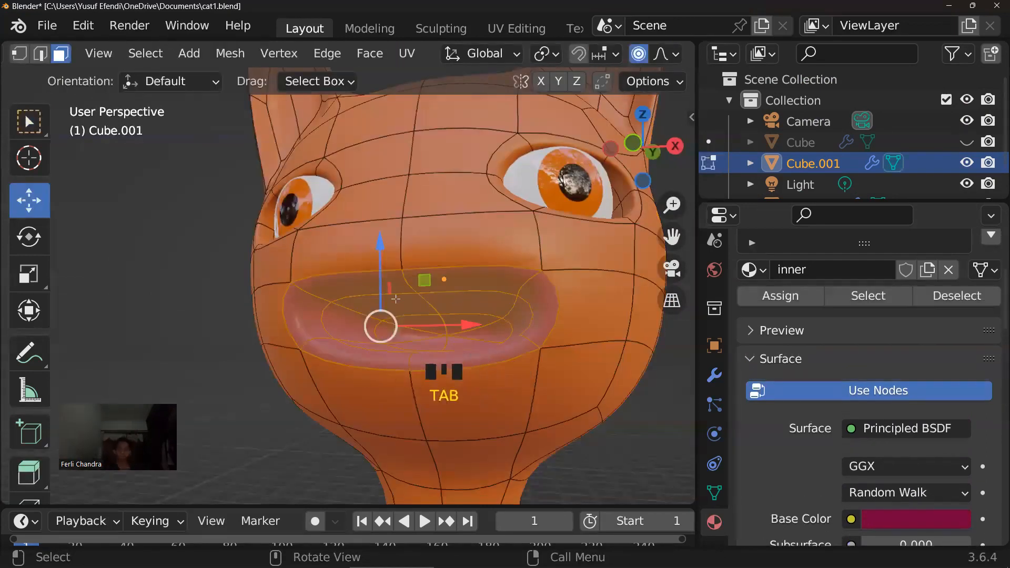
pyautogui.scroll(1, 395, 299)
pyautogui.click(437, 290)
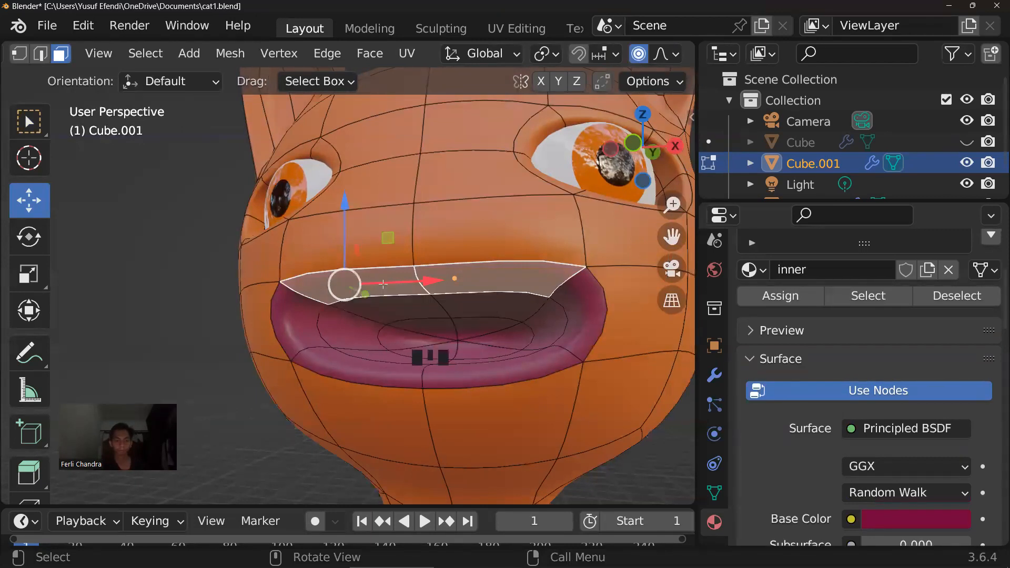
pyautogui.hotkey('shift', 'd')
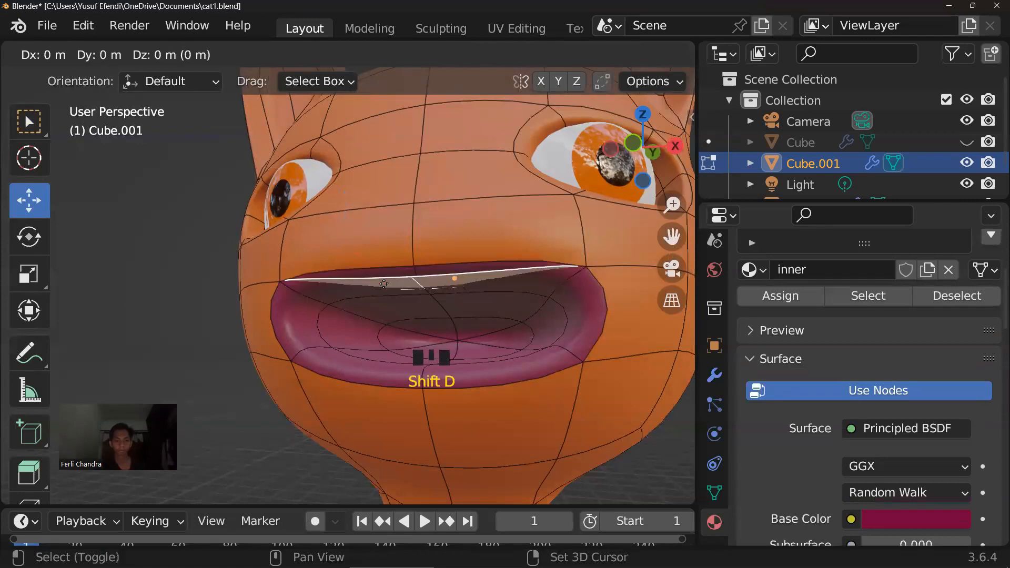
pyautogui.click(384, 284)
# Separate the duplicated upper mouth strip into its own object and leave Edit Mode
pyautogui.moveTo(463, 269); pyautogui.dragTo(501, 258, button='middle')
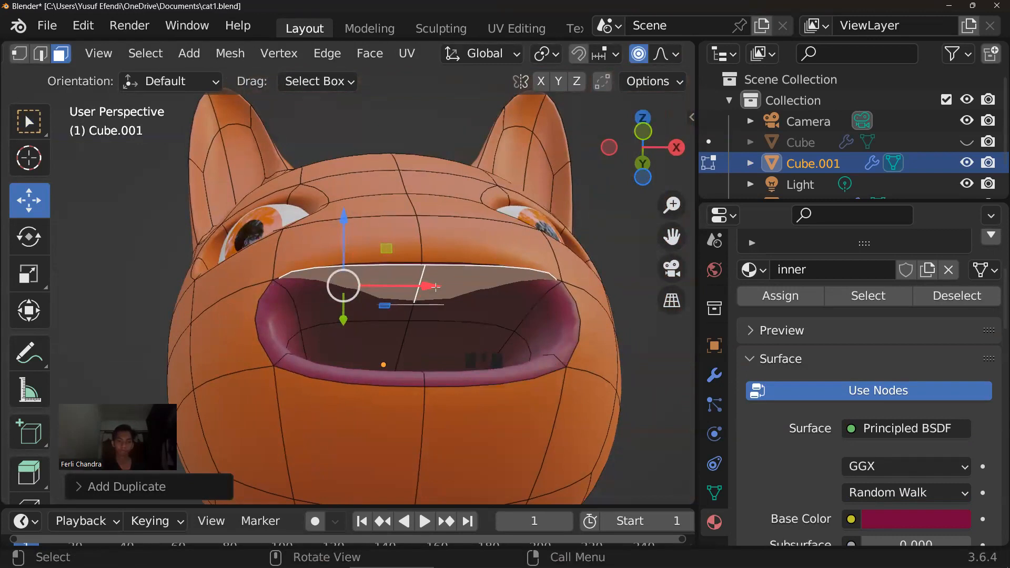
pyautogui.press('p')
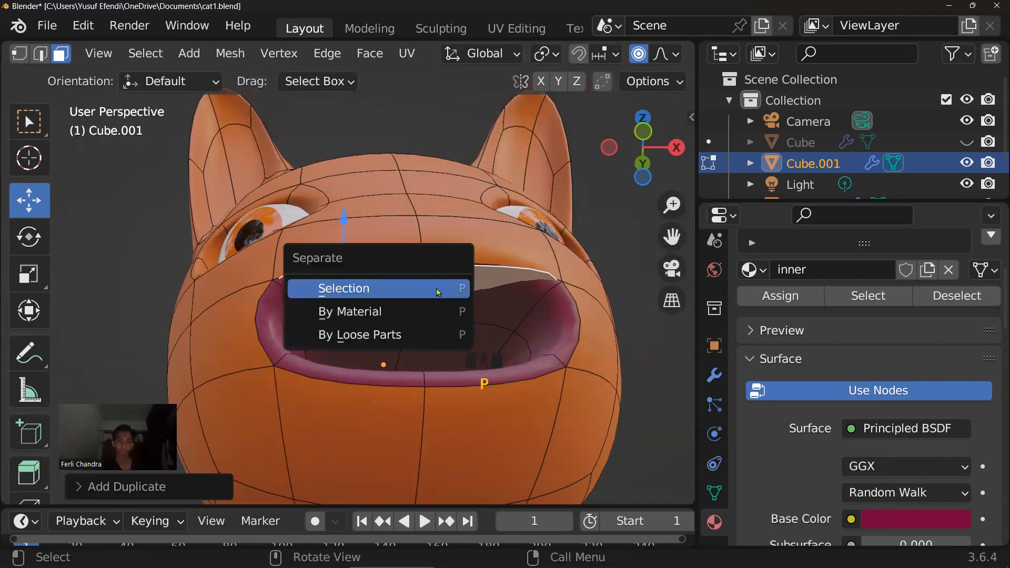
pyautogui.click(437, 289)
pyautogui.moveTo(473, 288); pyautogui.dragTo(466, 309, button='middle')
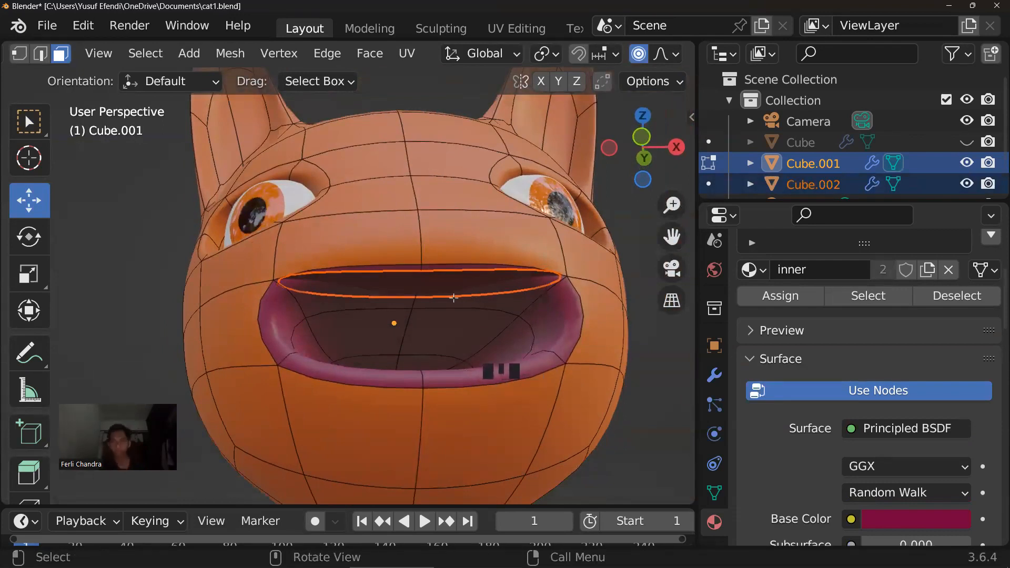
pyautogui.press('Tab')
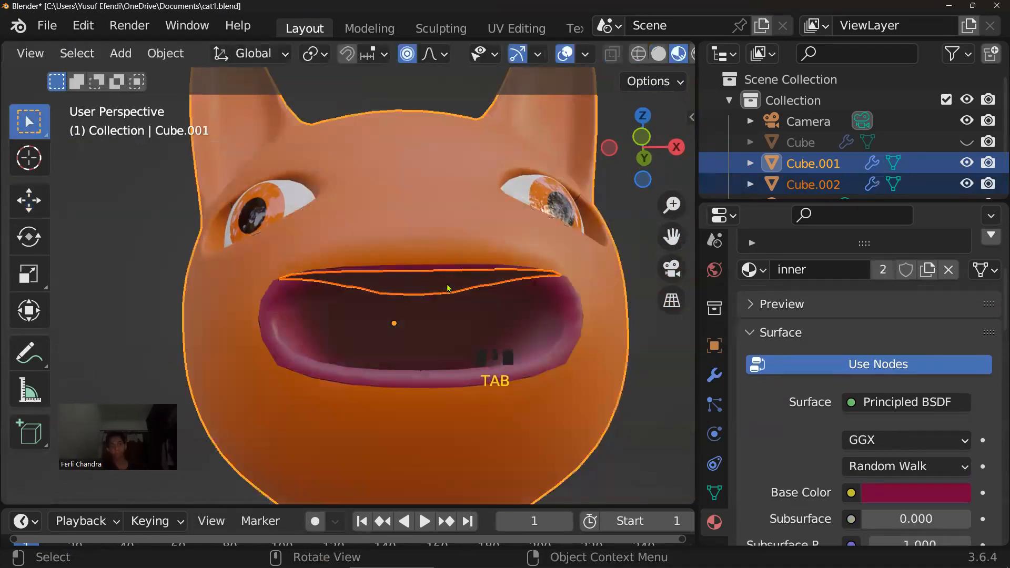
# Extrude the separated upper mouth strip downward by about 0.096 m along its normal
pyautogui.click(449, 287)
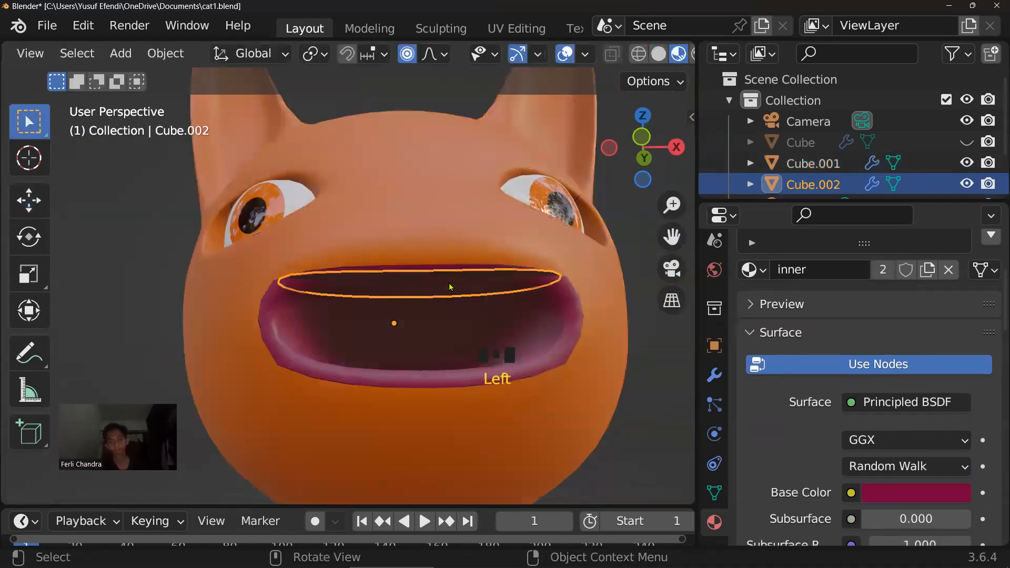
pyautogui.press('Tab')
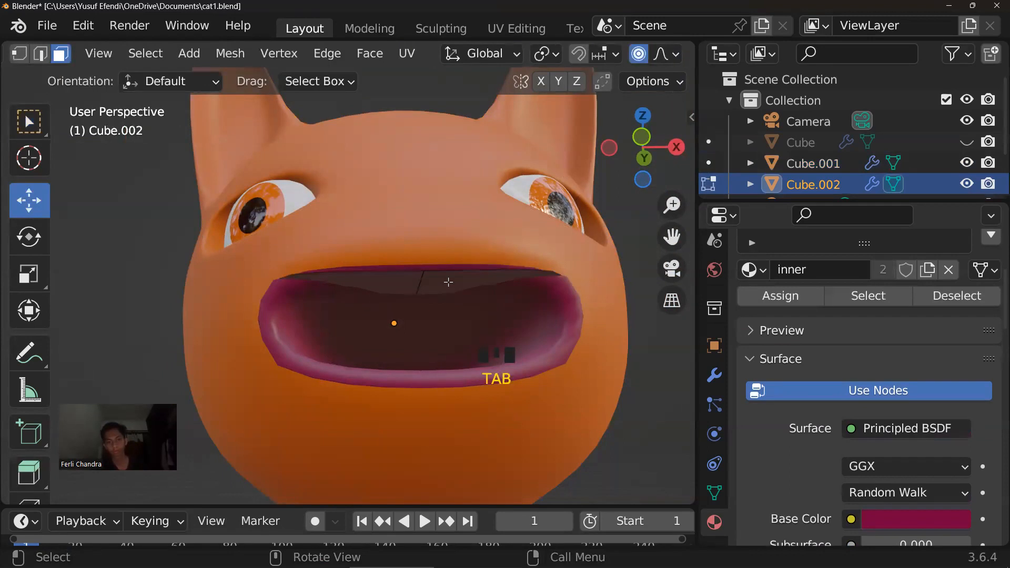
pyautogui.click(398, 284)
pyautogui.press('e')
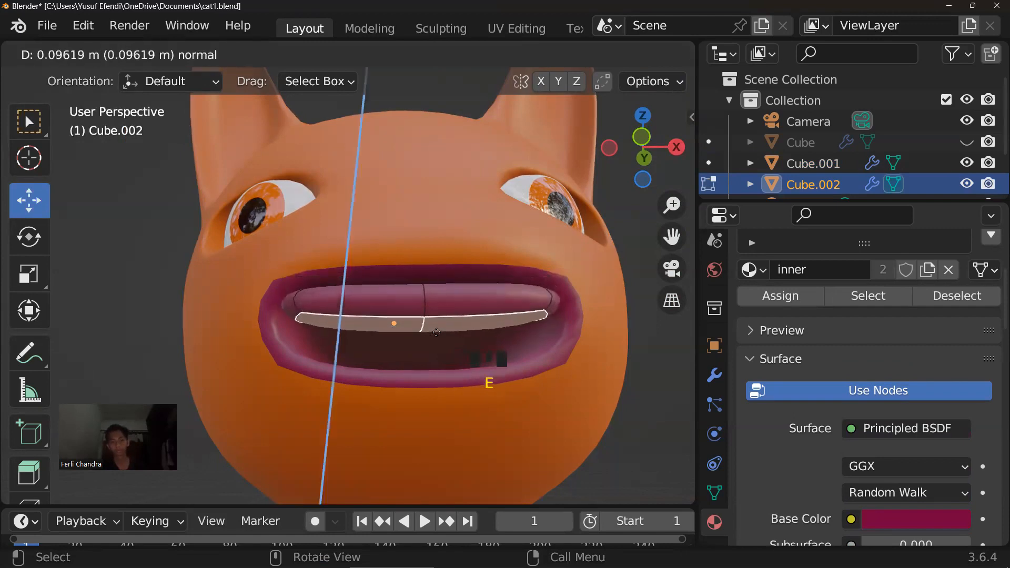
pyautogui.click(436, 332)
pyautogui.moveTo(463, 348)
pyautogui.mouseDown(button='middle')
pyautogui.moveTo(474, 352)
pyautogui.moveTo(423, 358)
pyautogui.moveTo(437, 358)
pyautogui.mouseUp(button='middle')
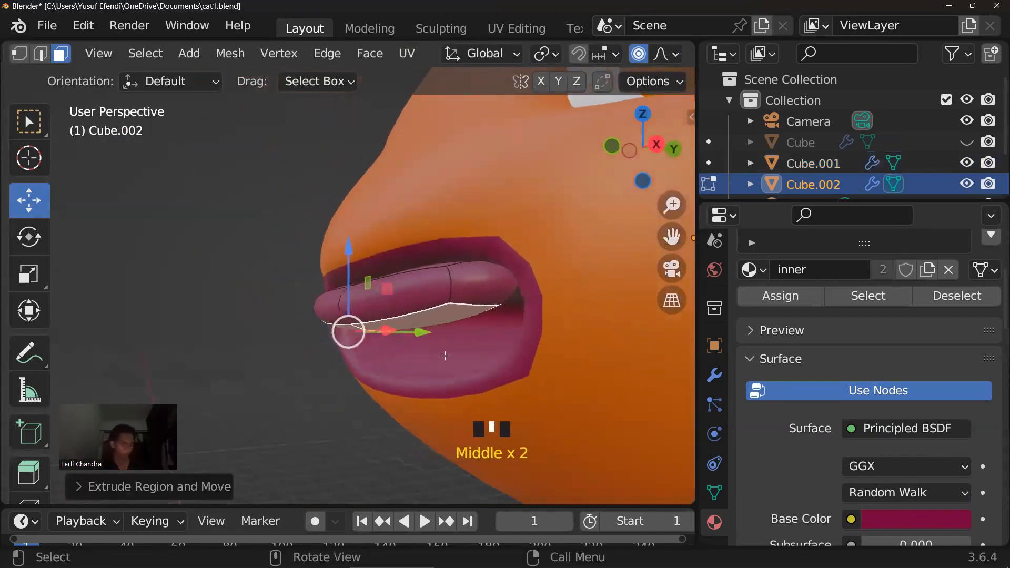
pyautogui.press('s')
pyautogui.press('y')
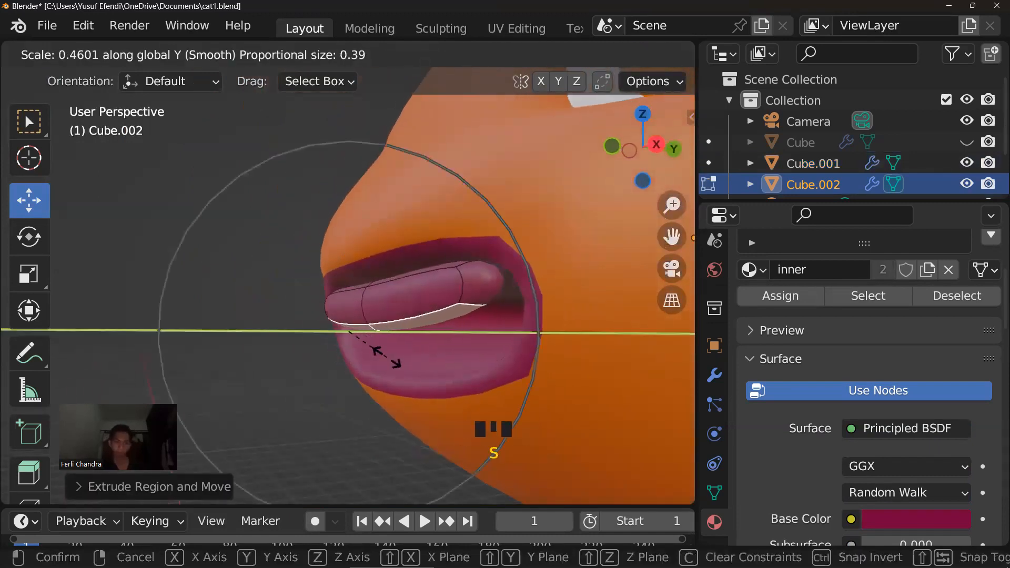
pyautogui.click(358, 355)
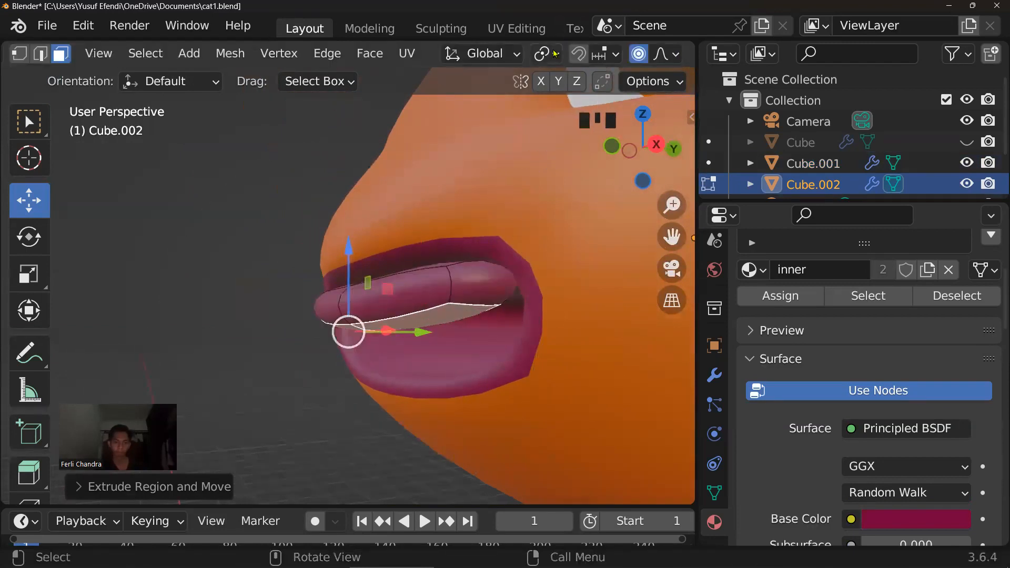
# Turn off proportional editing for the mesh of the upper teeth strip and return to Object Mode
pyautogui.click(638, 54)
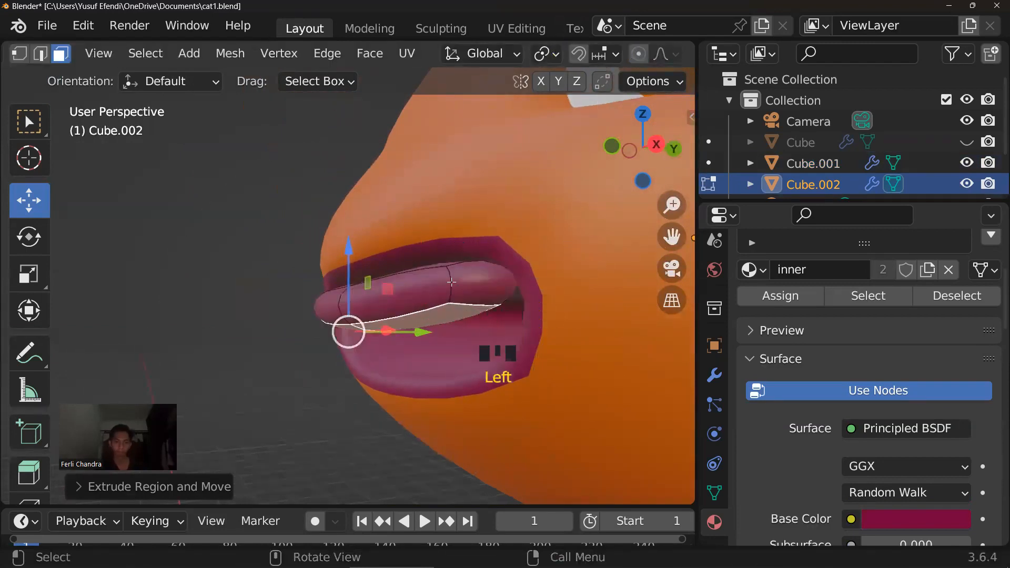
pyautogui.press('Tab')
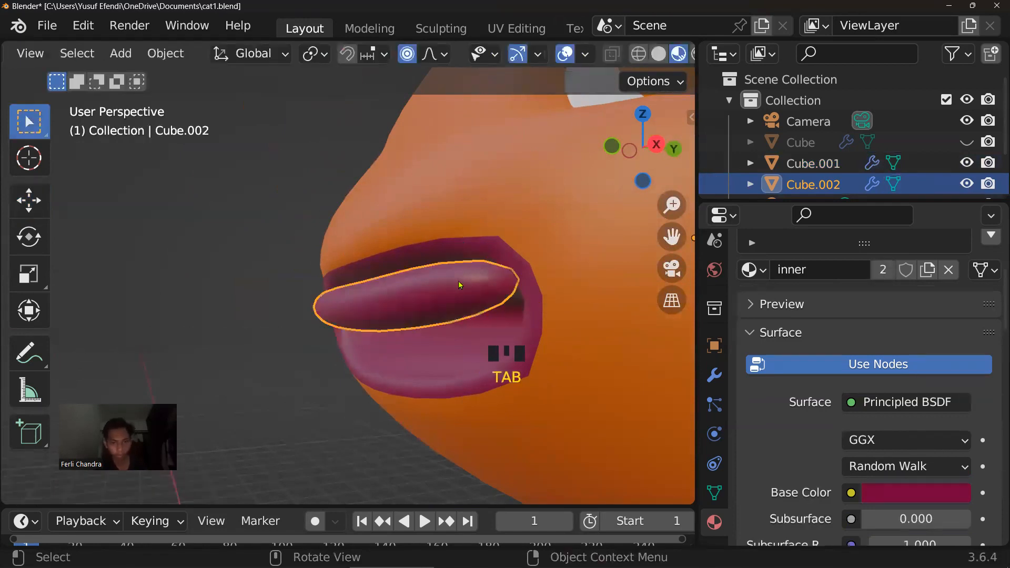
pyautogui.press('s')
pyautogui.press('y')
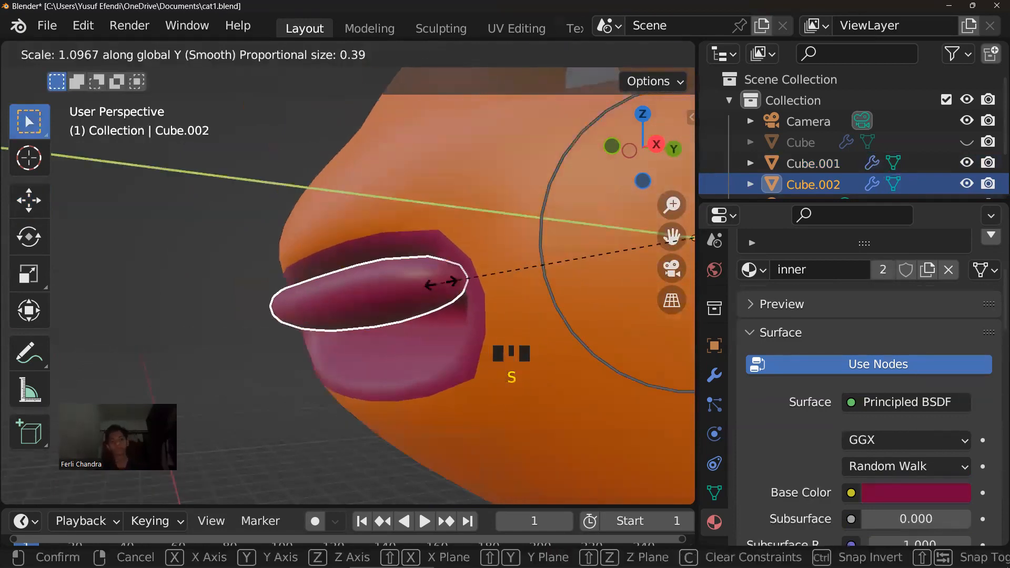
pyautogui.rightClick(444, 285)
pyautogui.click(443, 285)
pyautogui.press('s')
pyautogui.press('y')
pyautogui.rightClick(427, 289)
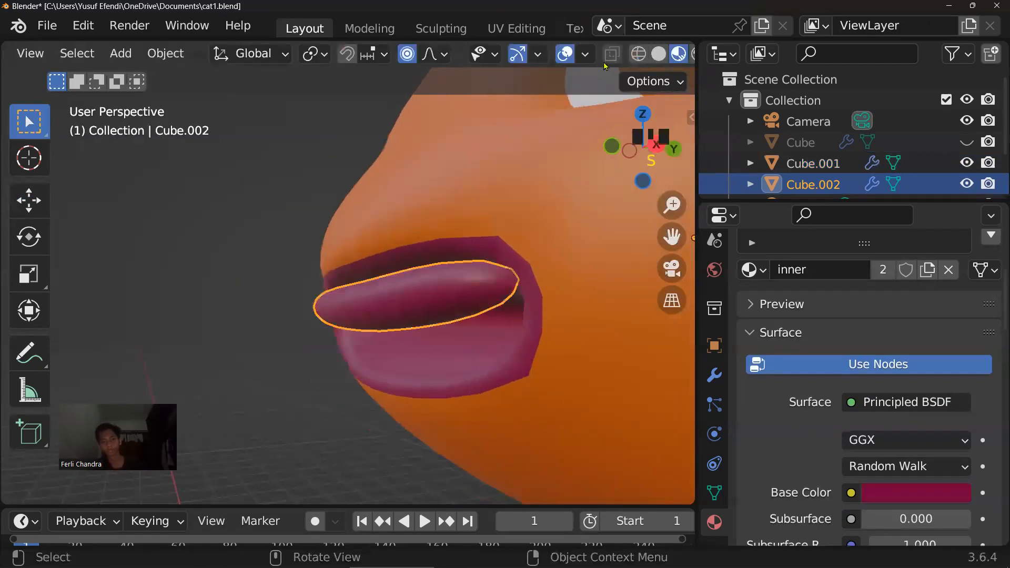
# Turn off proportional editing in Object Mode
pyautogui.scroll(2, 630, 53)
pyautogui.scroll(3, 630, 52)
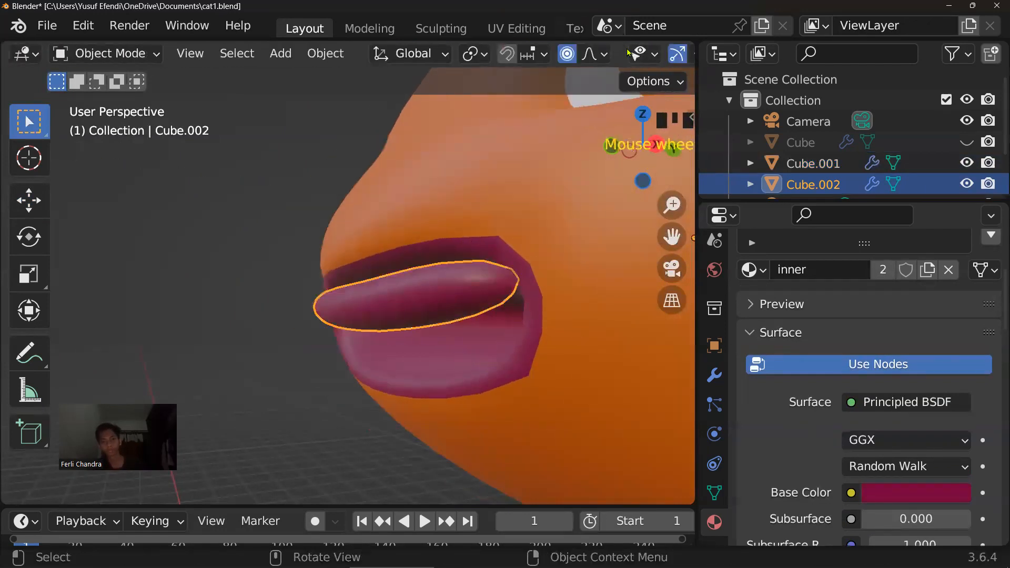
pyautogui.click(567, 54)
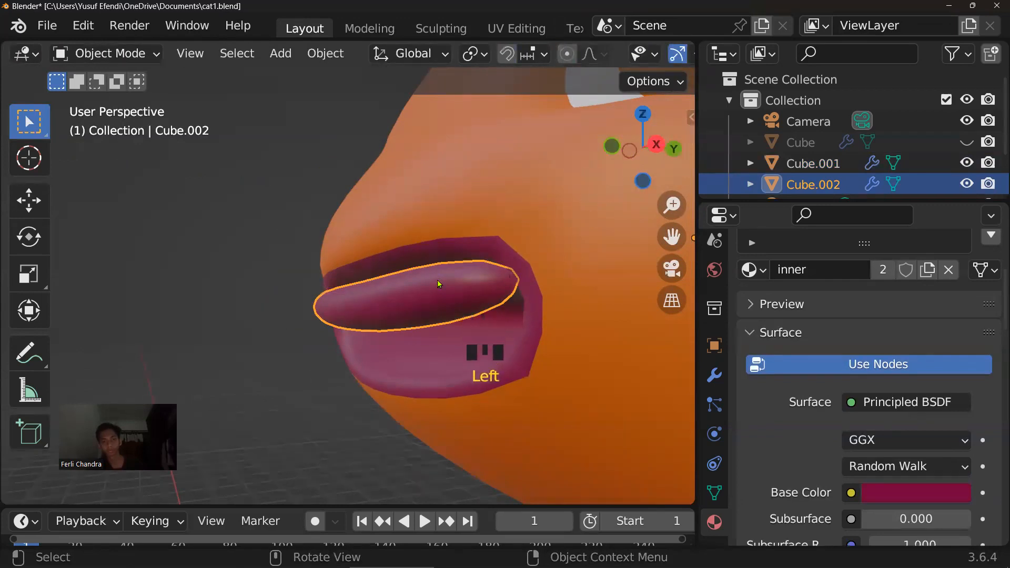
pyautogui.press('s')
pyautogui.press('y')
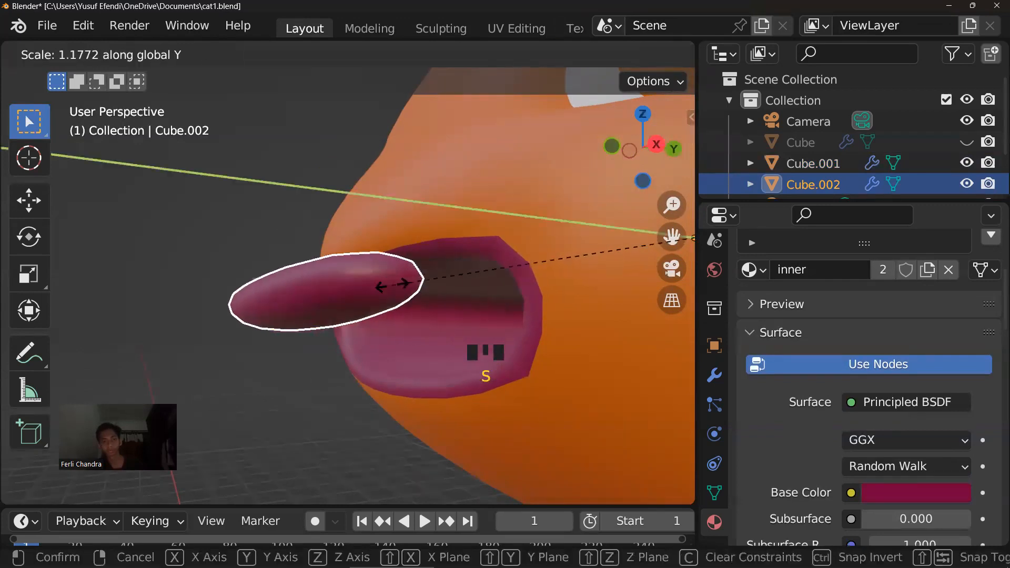
pyautogui.rightClick(399, 285)
pyautogui.scroll(-1, 432, 284)
pyautogui.scroll(-2, 433, 287)
pyautogui.moveTo(435, 291); pyautogui.dragTo(422, 305, button='middle')
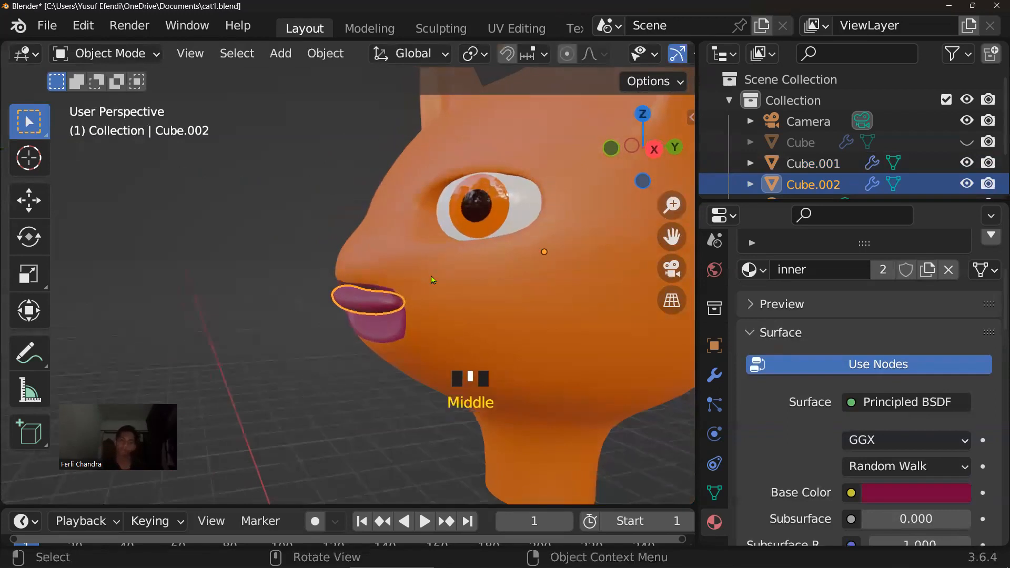
pyautogui.press('s')
pyautogui.press('y')
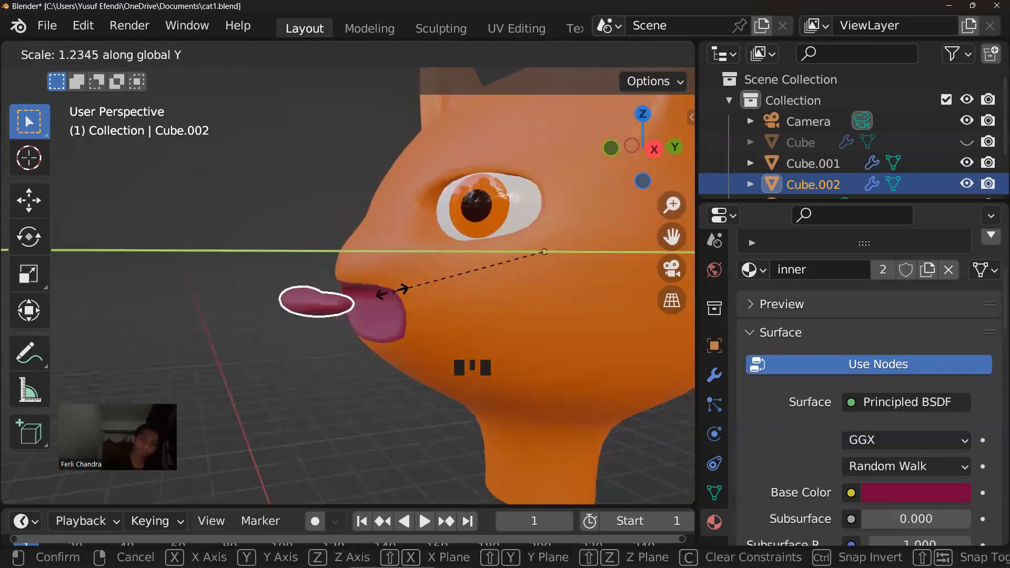
pyautogui.rightClick(377, 301)
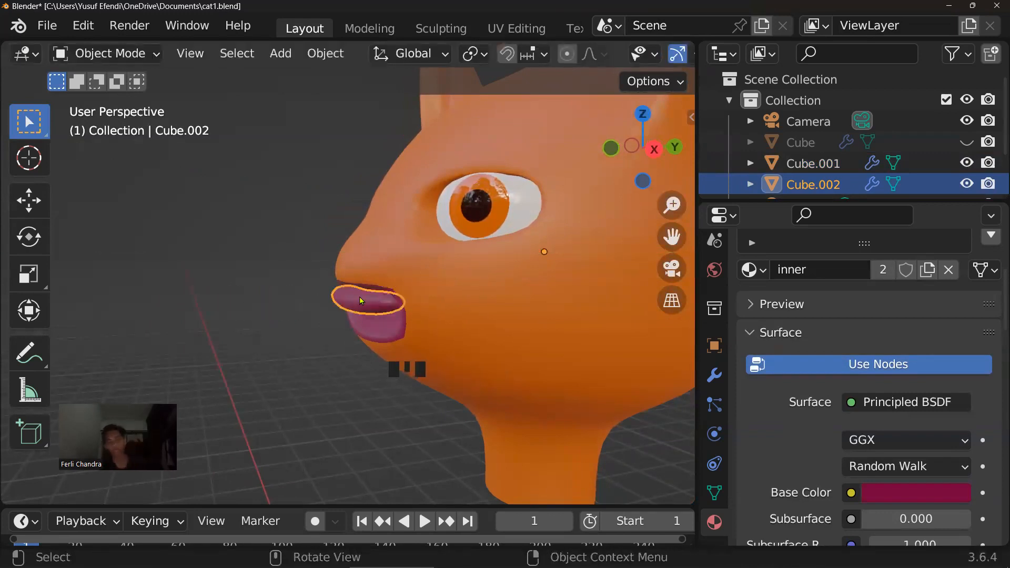
pyautogui.scroll(2, 368, 304)
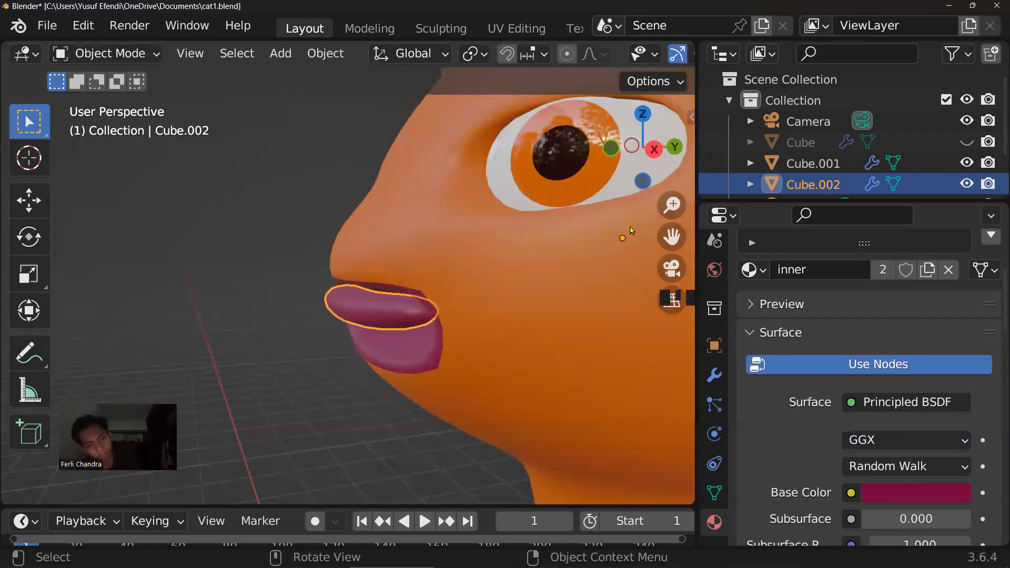
pyautogui.press('s')
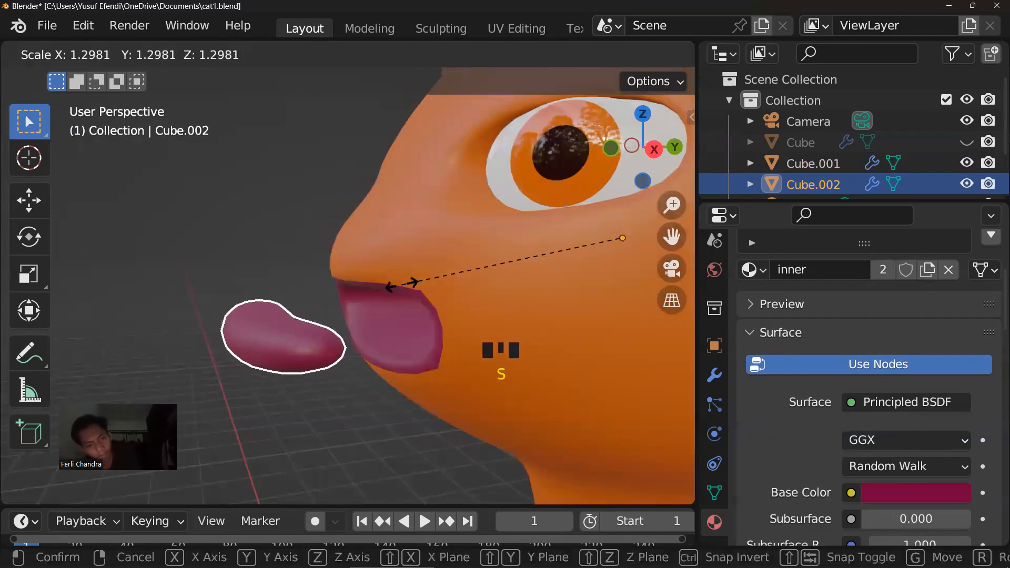
pyautogui.rightClick(418, 291)
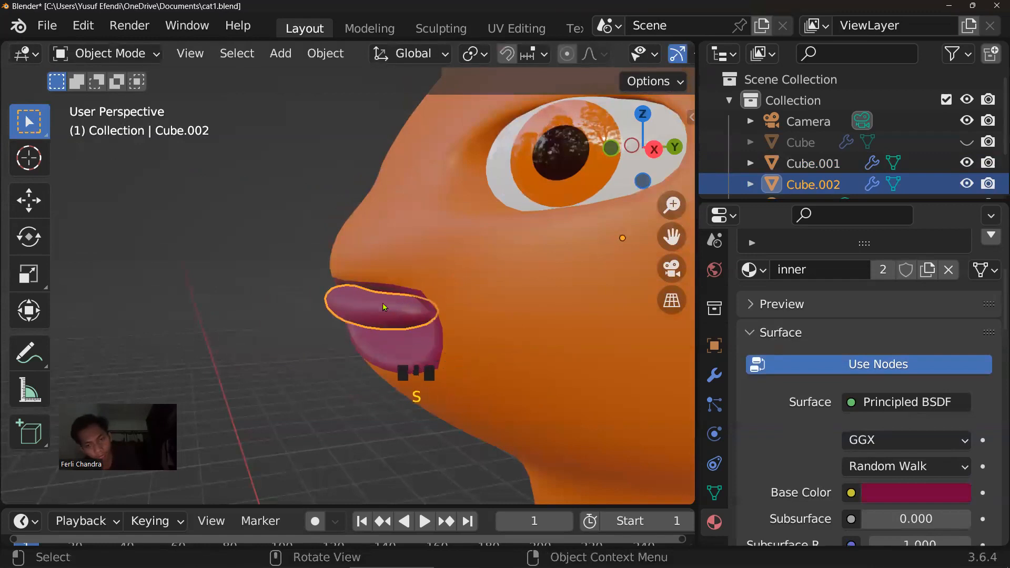
# Try to set the upper teeth strip's origin to its geometry while its Mirror modifier is still active
pyautogui.click(328, 55)
pyautogui.press('Down')
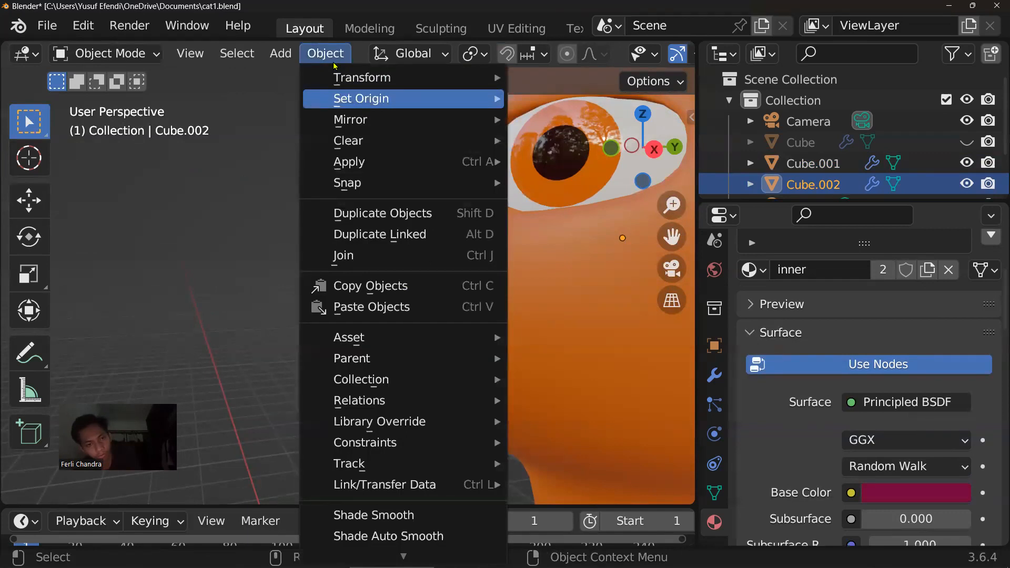
pyautogui.press('Escape')
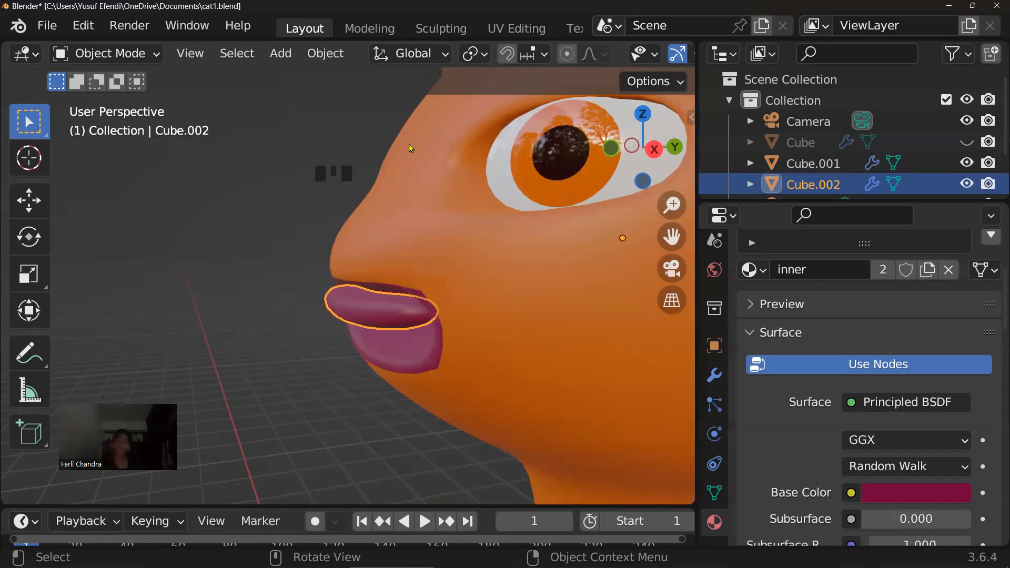
pyautogui.click(319, 56)
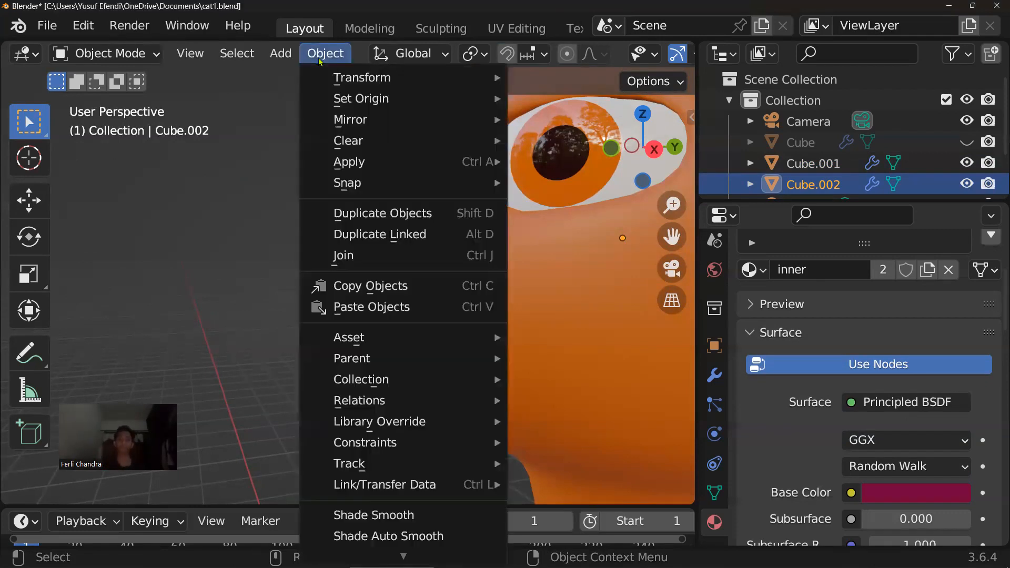
pyautogui.moveTo(354, 98)
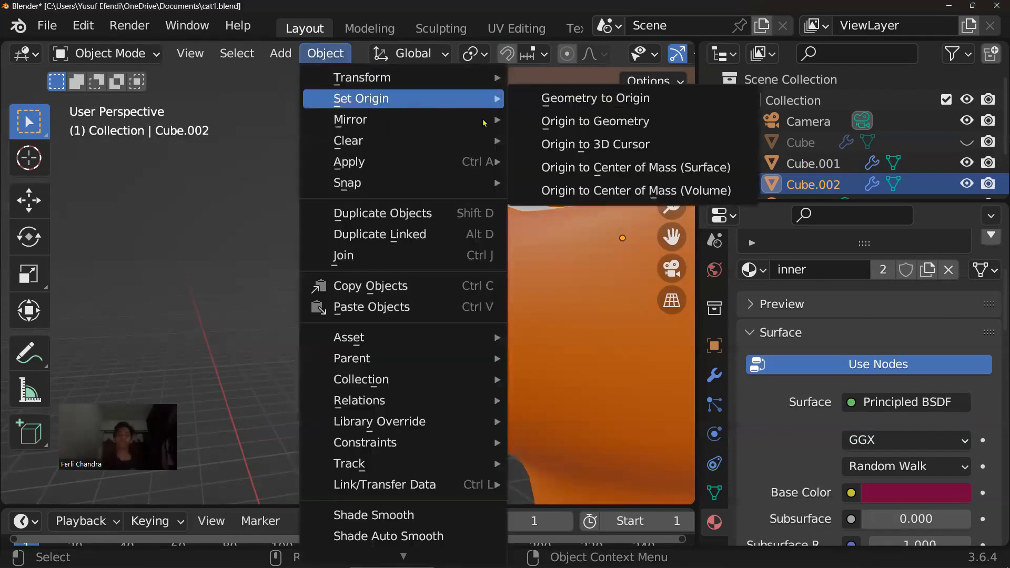
pyautogui.click(595, 121)
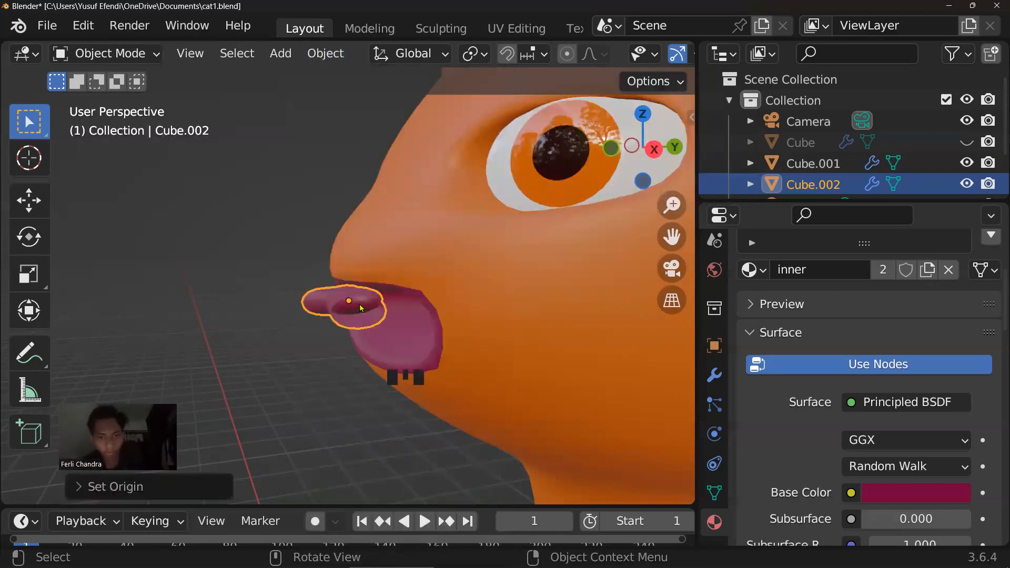
pyautogui.scroll(2, 359, 304)
pyautogui.moveTo(358, 304); pyautogui.dragTo(382, 310, button='middle')
pyautogui.scroll(2, 365, 314)
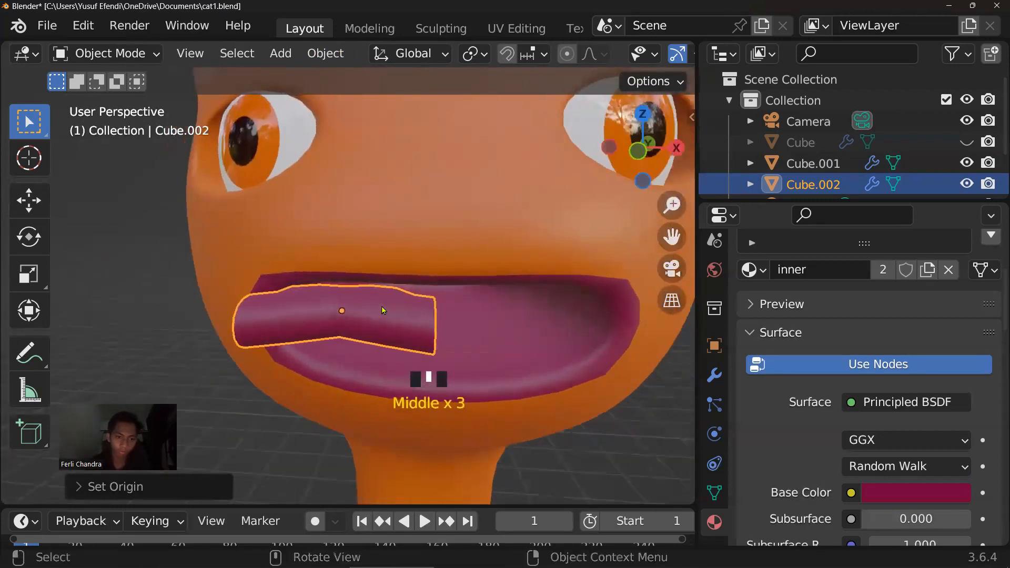
pyautogui.hotkey('ctrl', 'z')
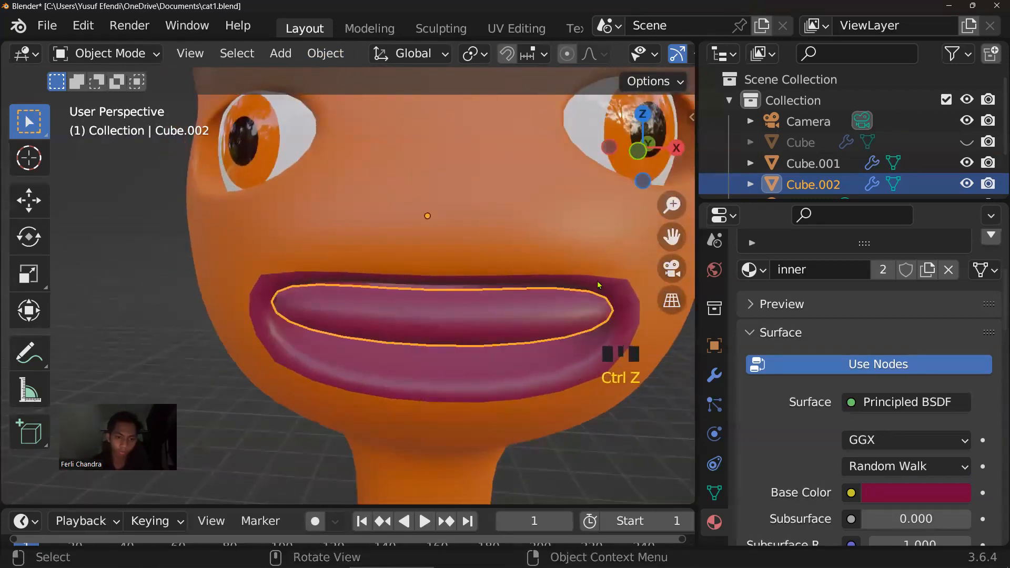
# Apply the Mirror modifier of the upper teeth strip, leaving the Subdivision modifier in place
pyautogui.click(715, 375)
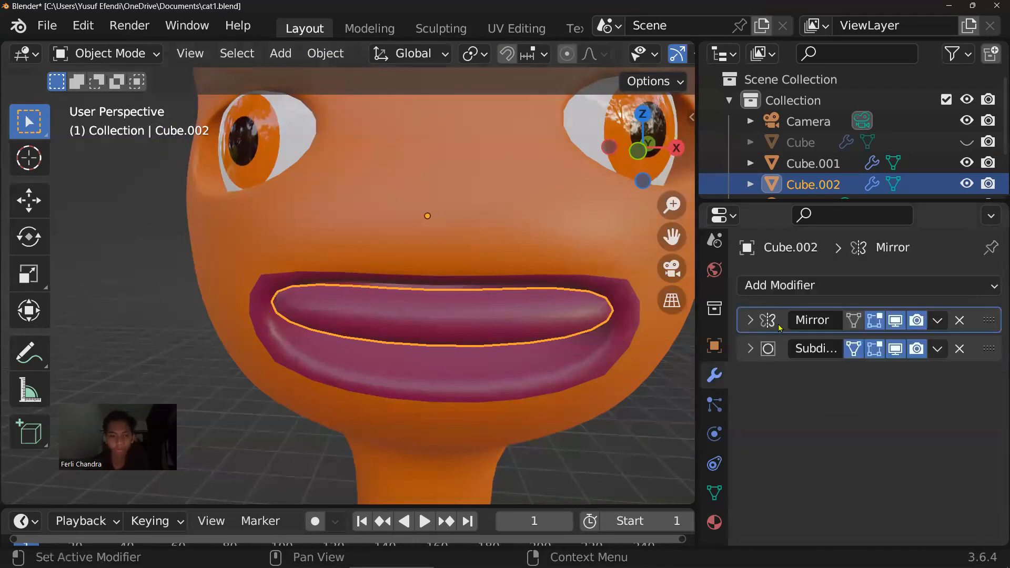
pyautogui.click(751, 321)
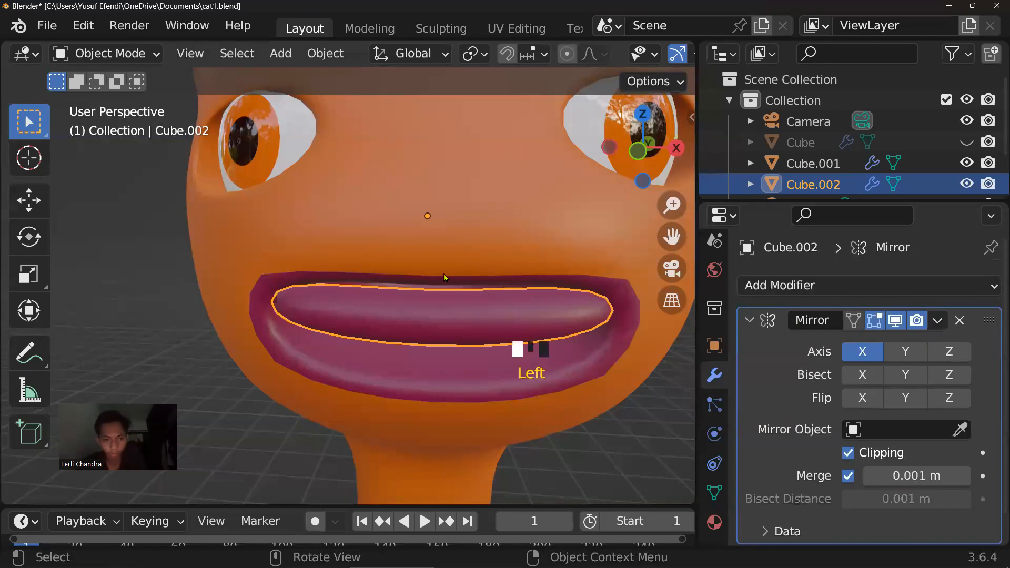
pyautogui.click(937, 322)
pyautogui.click(885, 342)
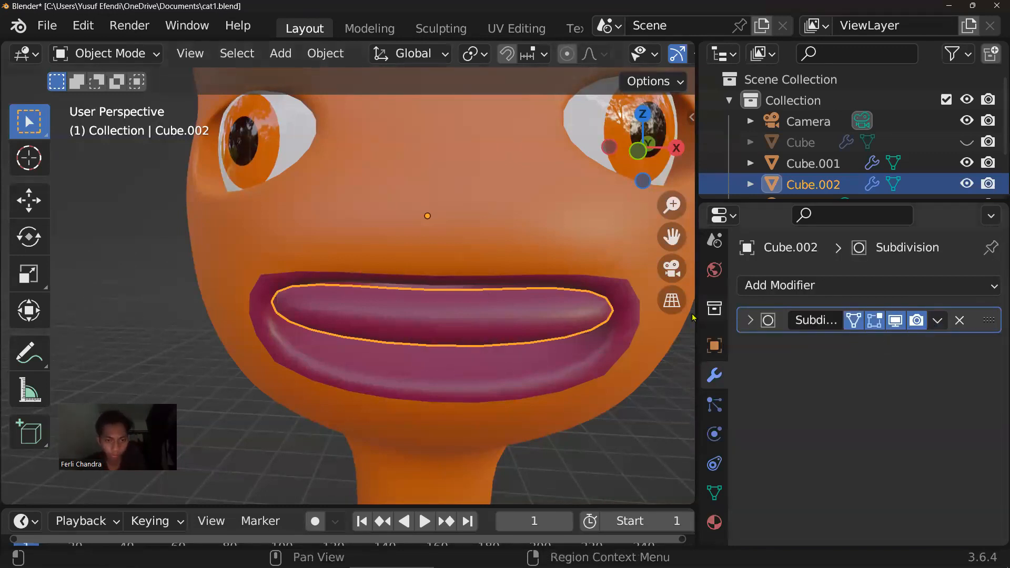
# Set the upper teeth strip's origin to its geometry
pyautogui.scroll(-2, 494, 305)
pyautogui.moveTo(494, 306); pyautogui.dragTo(369, 301, button='middle')
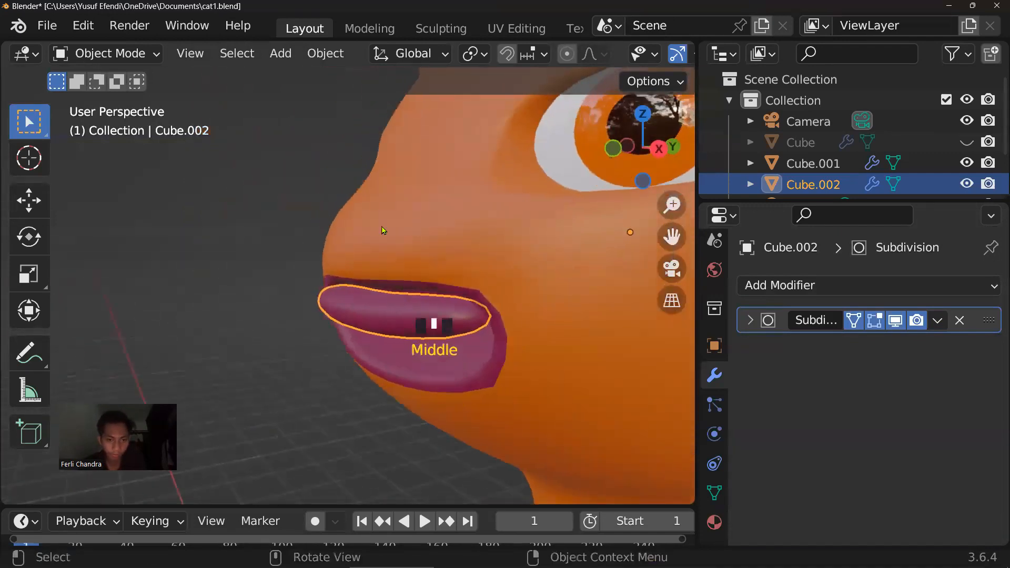
pyautogui.click(326, 54)
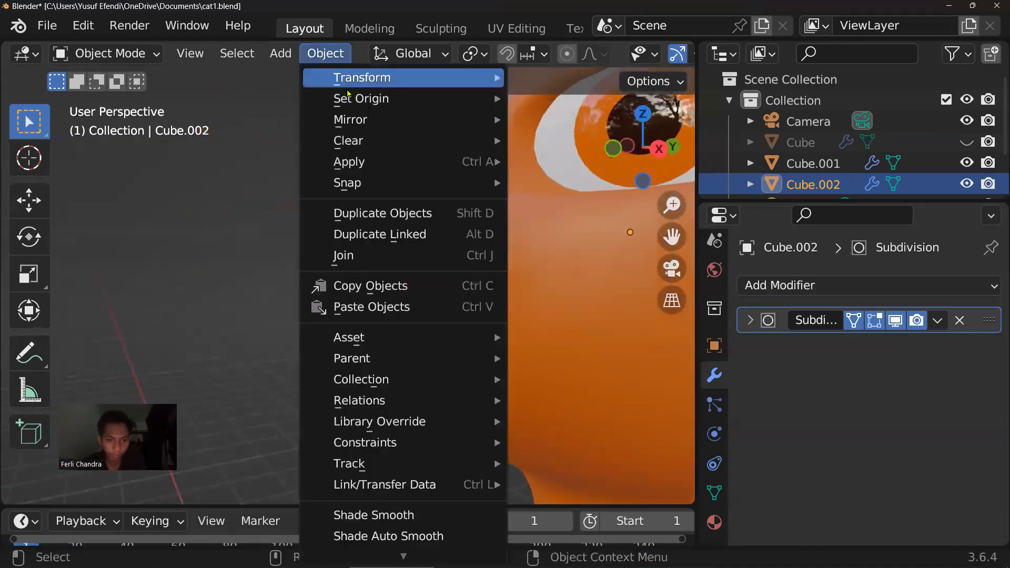
pyautogui.moveTo(433, 97)
pyautogui.click(532, 118)
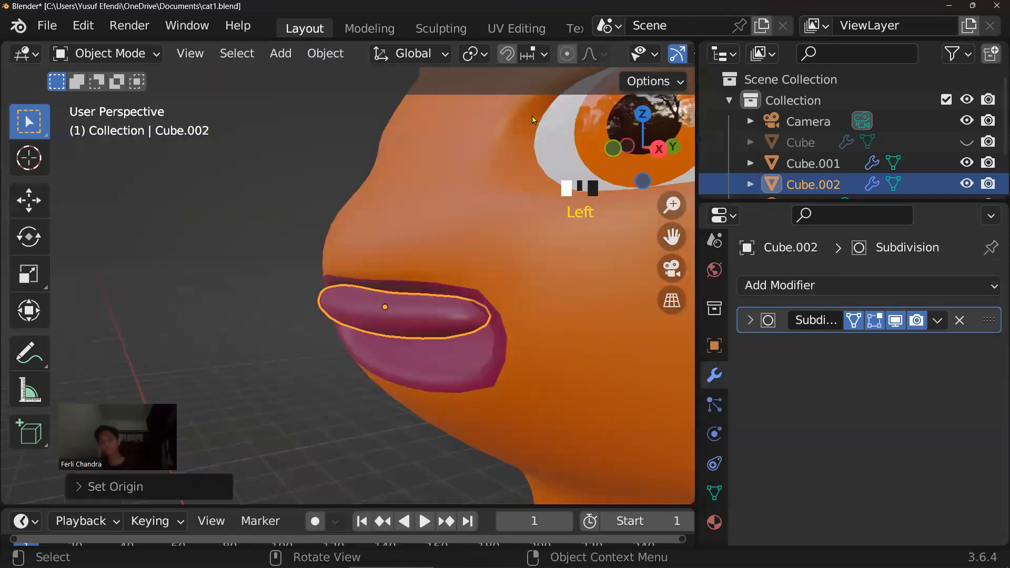
# Scale the upper teeth strip down along the global Y axis to make it thinner from front to back
pyautogui.moveTo(393, 310); pyautogui.dragTo(426, 322, button='middle')
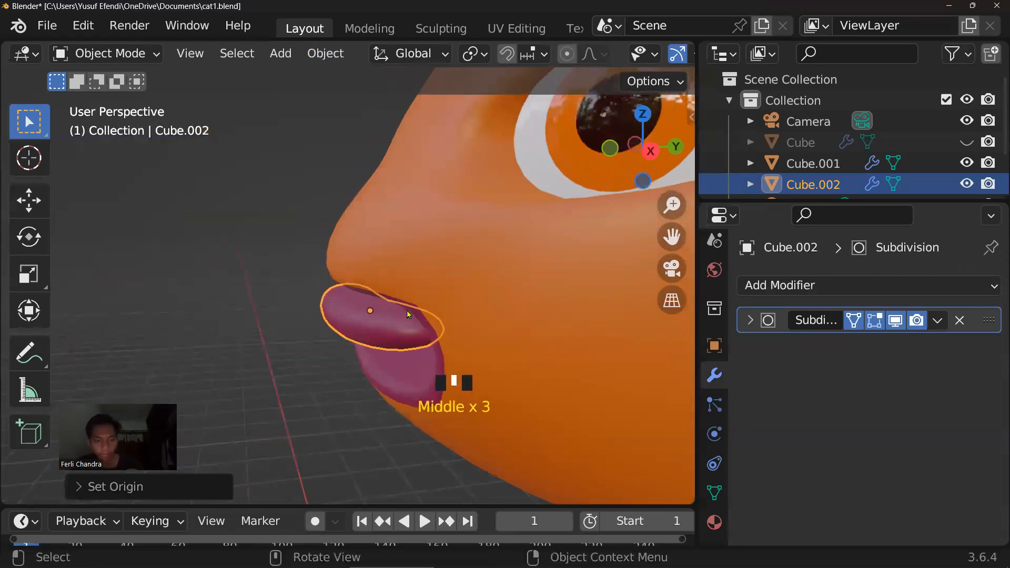
pyautogui.press('s')
pyautogui.press('y')
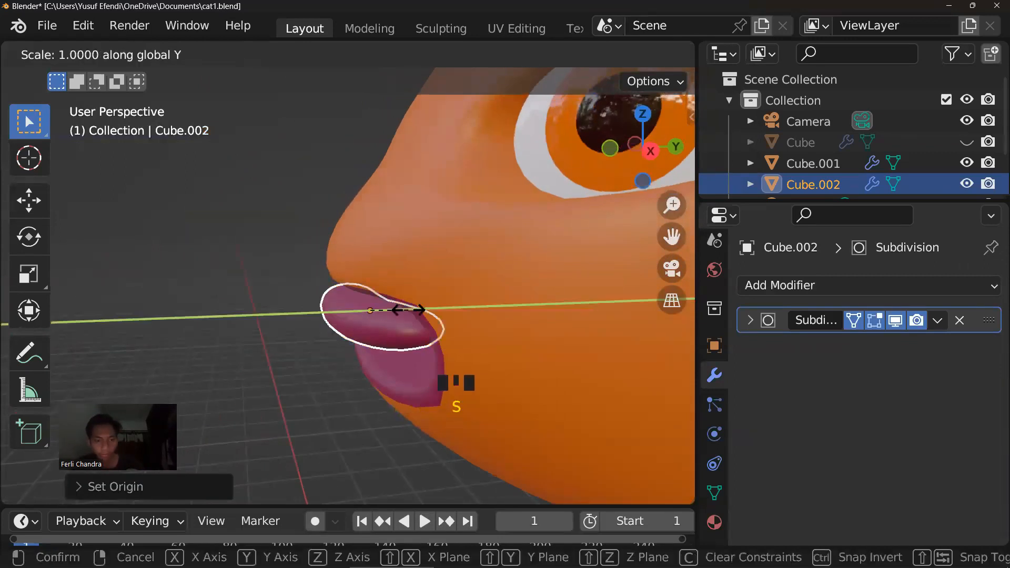
pyautogui.click(387, 312)
# Widen the upper teeth strip along the global X axis so it spans the mouth opening
pyautogui.moveTo(386, 312)
pyautogui.mouseDown(button='middle')
pyautogui.moveTo(476, 289)
pyautogui.moveTo(430, 295)
pyautogui.moveTo(480, 314)
pyautogui.moveTo(428, 342)
pyautogui.moveTo(370, 345)
pyautogui.moveTo(400, 326)
pyautogui.moveTo(377, 328)
pyautogui.mouseUp(button='middle')
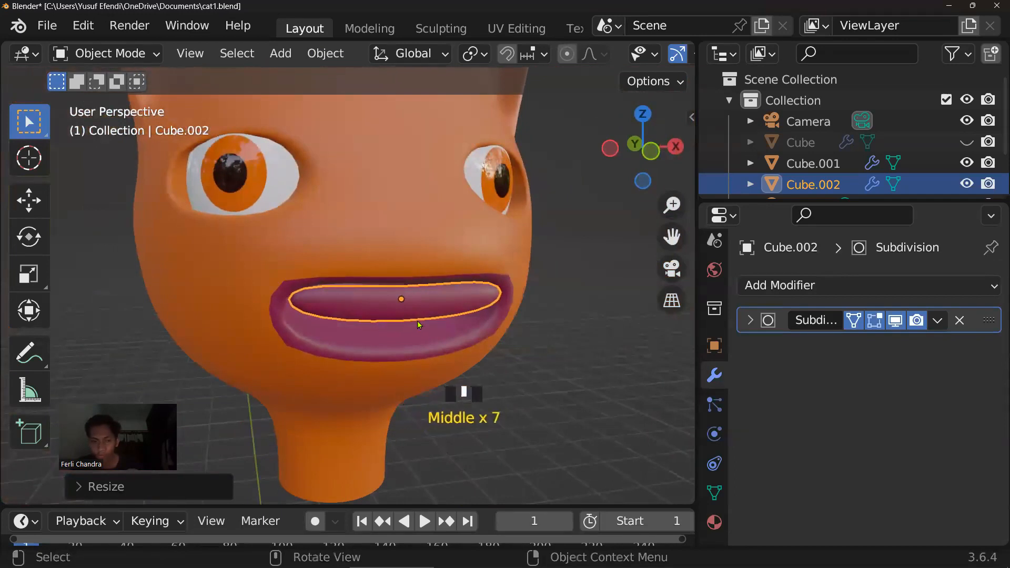
pyautogui.press('s')
pyautogui.press('x')
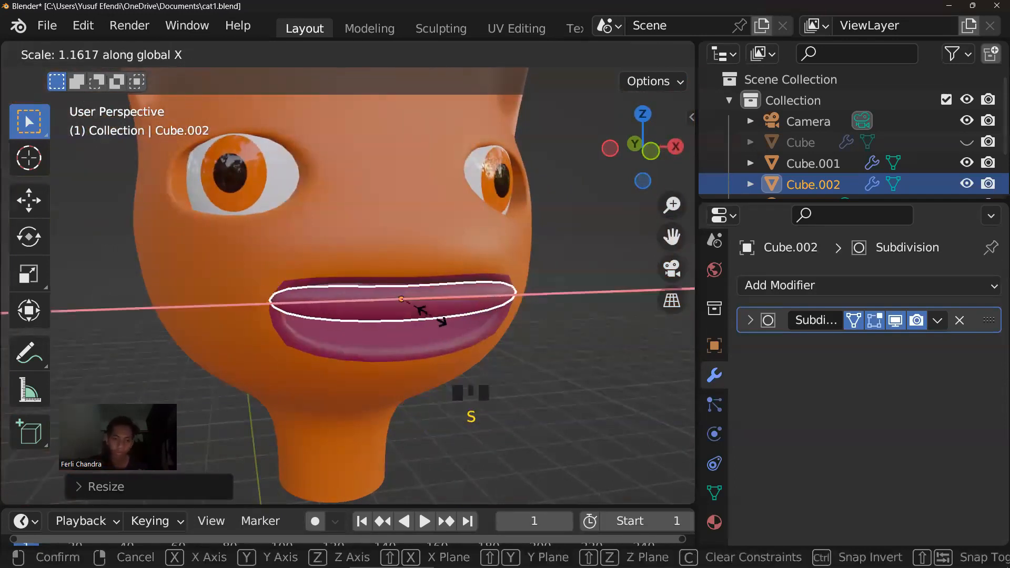
pyautogui.click(434, 315)
# Scale the upper teeth strip up along the global Z axis to make it taller
pyautogui.moveTo(411, 323); pyautogui.dragTo(320, 334, button='middle')
pyautogui.press('s')
pyautogui.press('z')
pyautogui.click(417, 311)
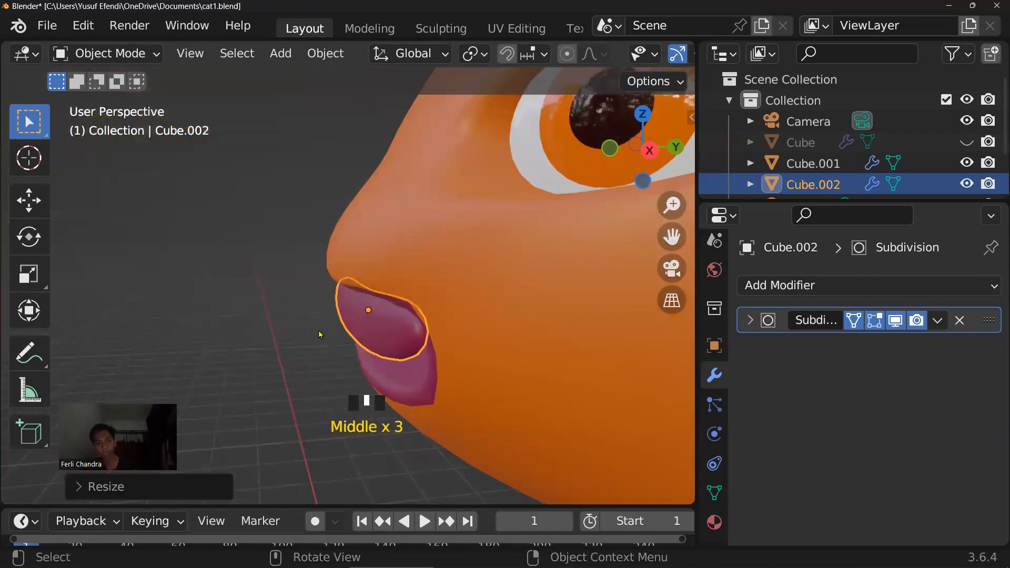
# Raise the upper teeth strip slightly along the global Z axis toward the top of the mouth
pyautogui.press('g')
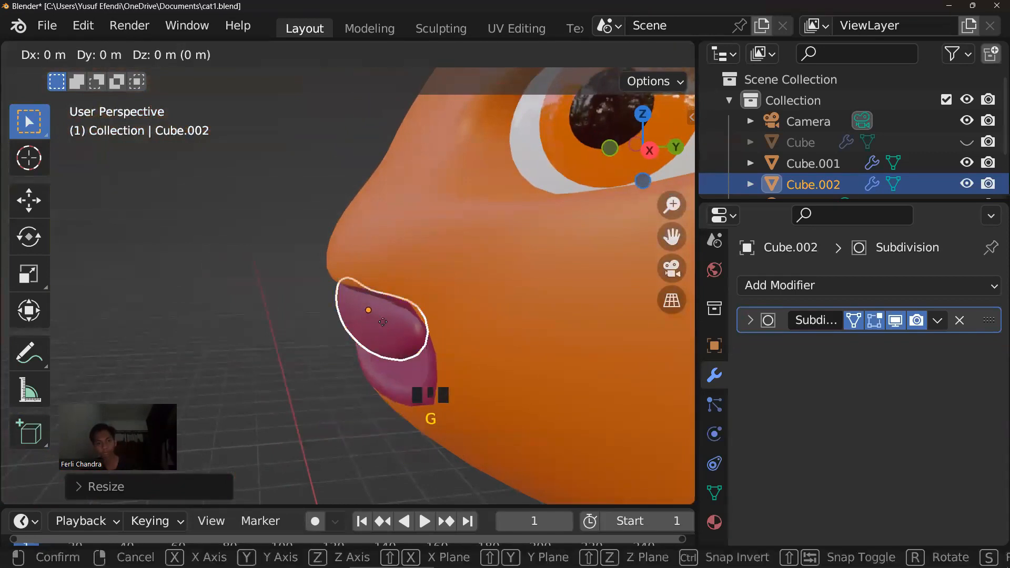
pyautogui.press('z')
pyautogui.click(388, 311)
# Edit the upper teeth mesh in edge selection mode and try to move the front middle edge along the global Y axis
pyautogui.moveTo(387, 311); pyautogui.dragTo(444, 296, button='middle')
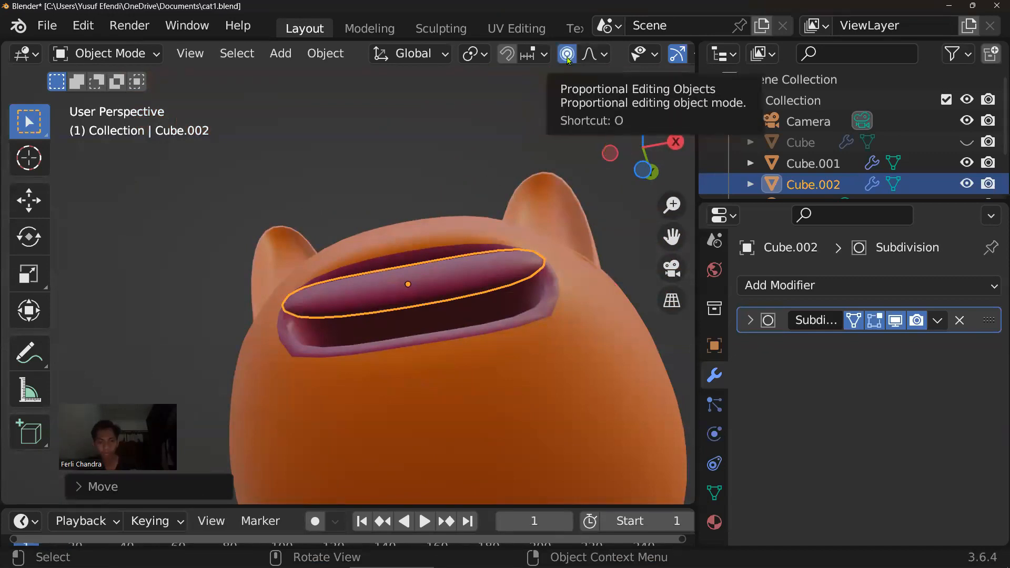
pyautogui.press('Tab')
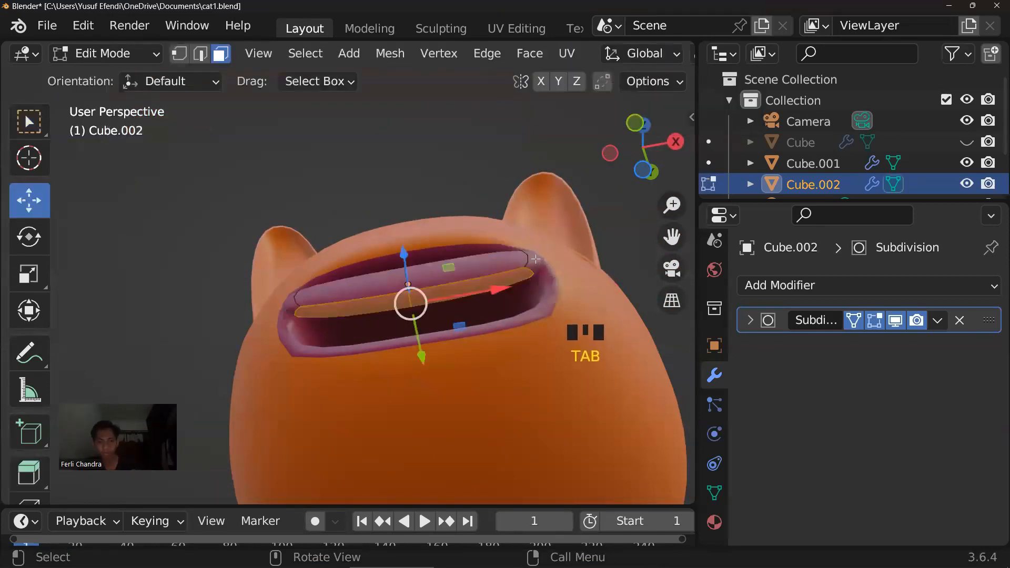
pyautogui.click(535, 259)
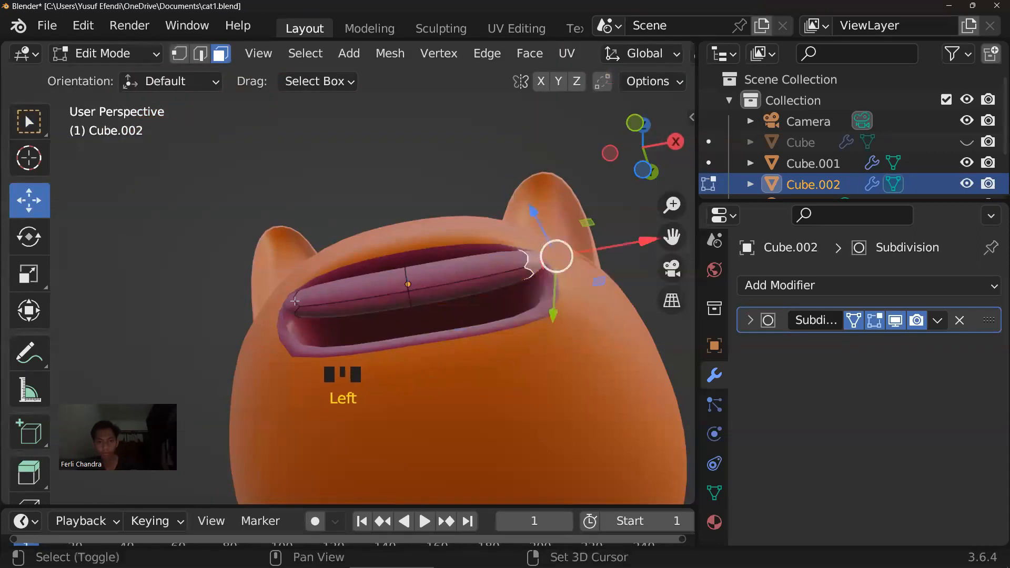
pyautogui.click(405, 272)
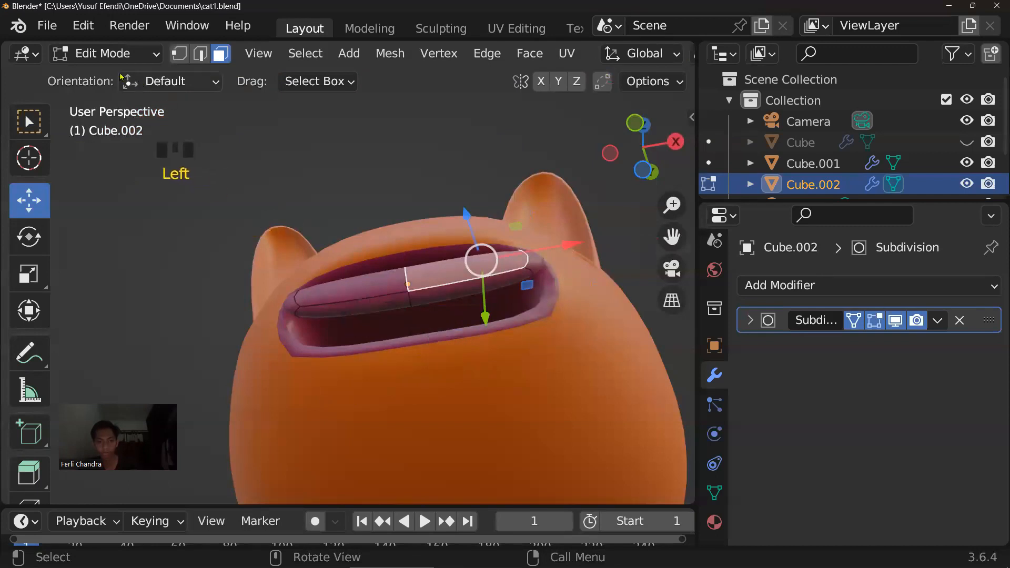
pyautogui.click(199, 54)
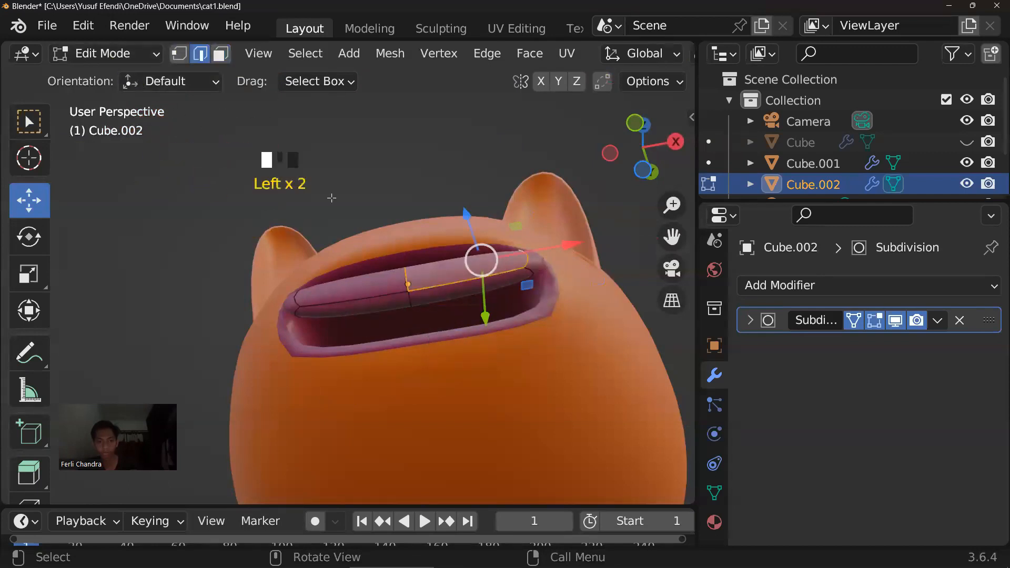
pyautogui.click(405, 274)
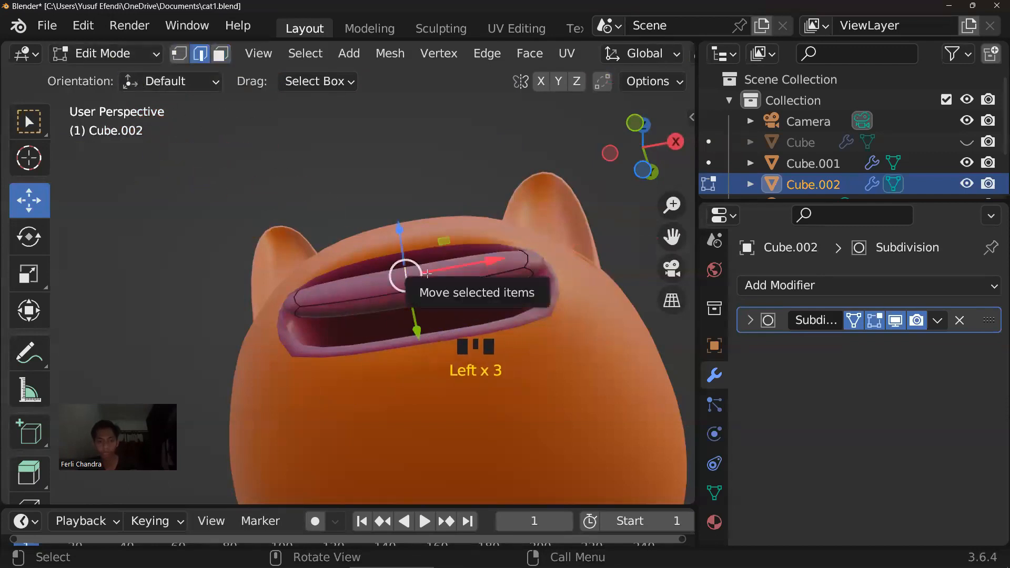
pyautogui.press('g')
pyautogui.press('y')
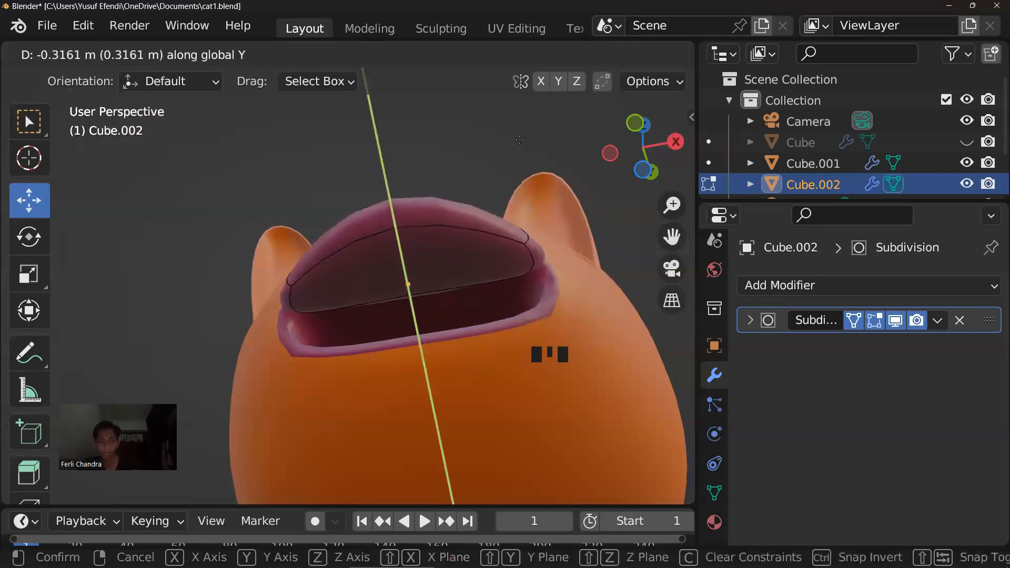
pyautogui.click(515, 221)
pyautogui.moveTo(515, 221); pyautogui.dragTo(421, 293, button='middle')
pyautogui.scroll(2, 424, 297)
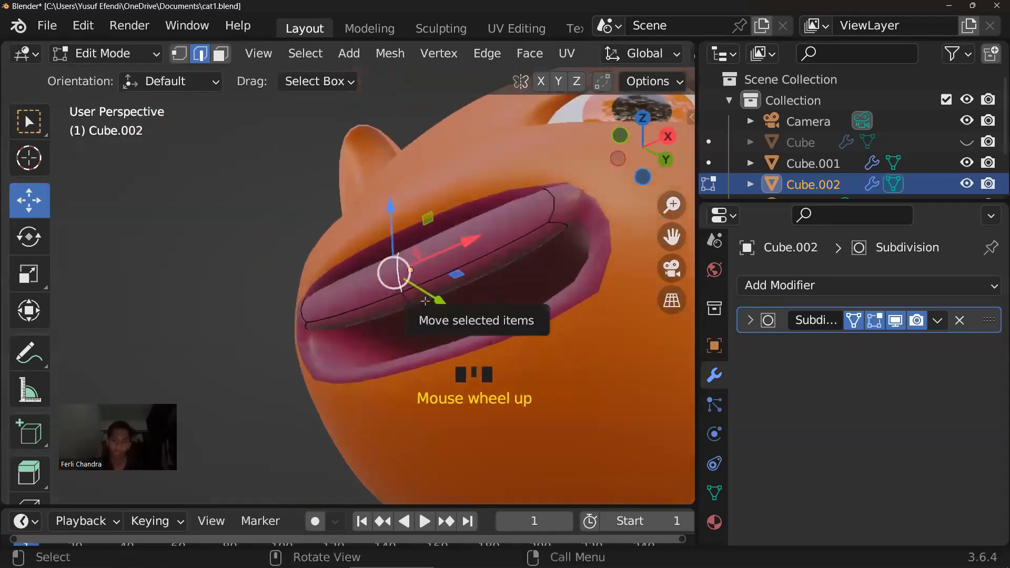
# Bow the upper teeth forward by moving their middle edge loop about 0.16 m along negative global Y, and return to Object Mode
pyautogui.keyDown('alt'); pyautogui.click(459, 301); pyautogui.keyUp('alt')
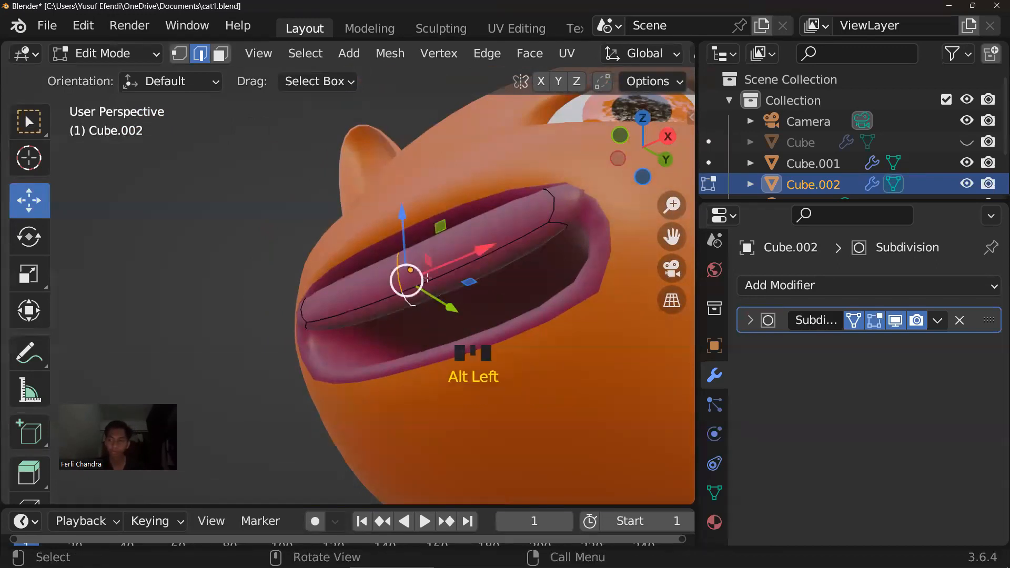
pyautogui.moveTo(443, 279); pyautogui.dragTo(425, 326, button='middle')
pyautogui.press('g')
pyautogui.press('y')
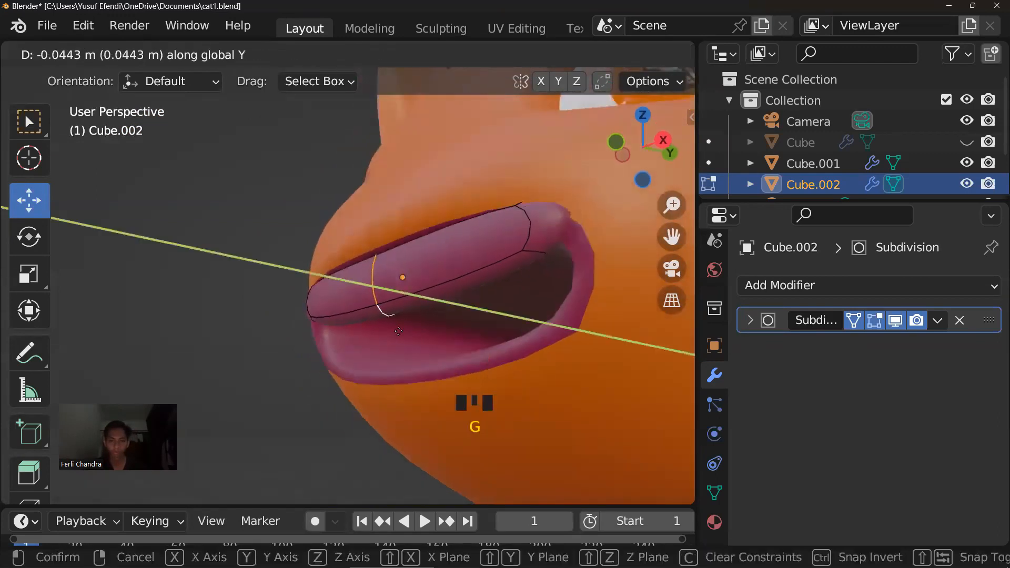
pyautogui.rightClick(336, 316)
pyautogui.moveTo(375, 273); pyautogui.dragTo(458, 174, button='middle')
pyautogui.press('g')
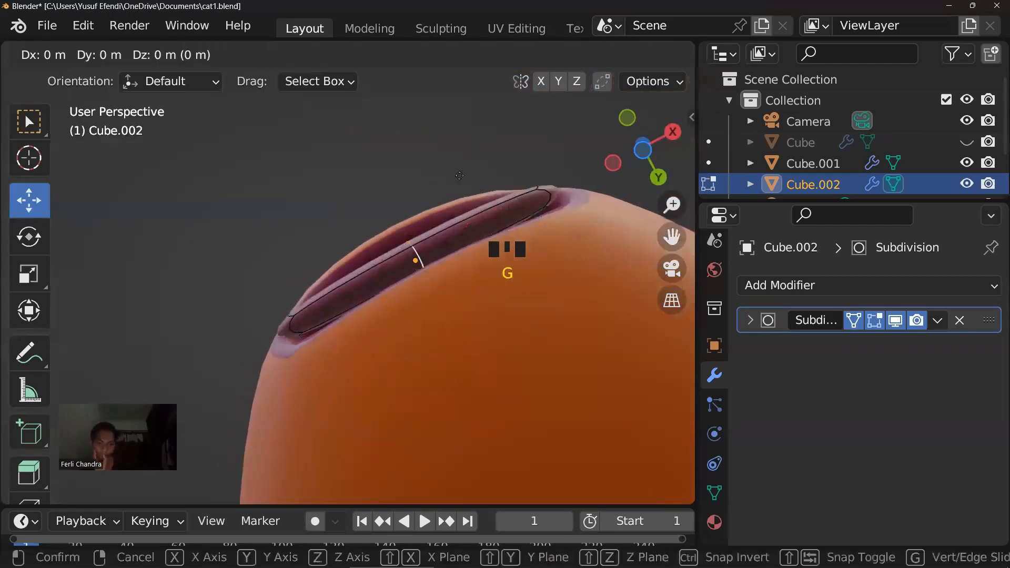
pyautogui.press('y')
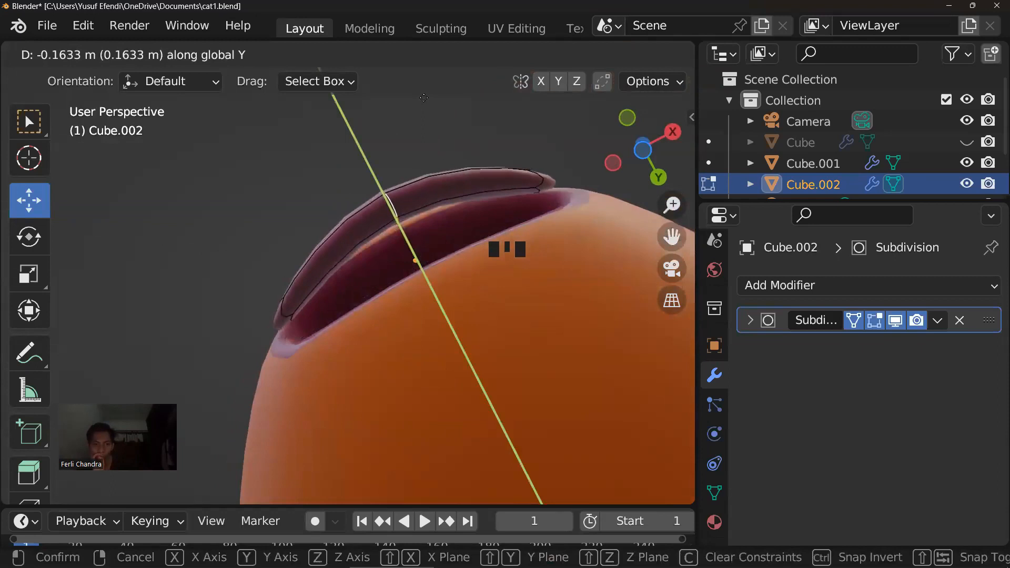
pyautogui.click(423, 99)
pyautogui.moveTo(423, 99); pyautogui.dragTo(374, 305, button='middle')
pyautogui.scroll(-3, 439, 295)
pyautogui.press('Tab')
# Push the upper teeth object back into the mouth along the global Y axis
pyautogui.press('g')
pyautogui.press('y')
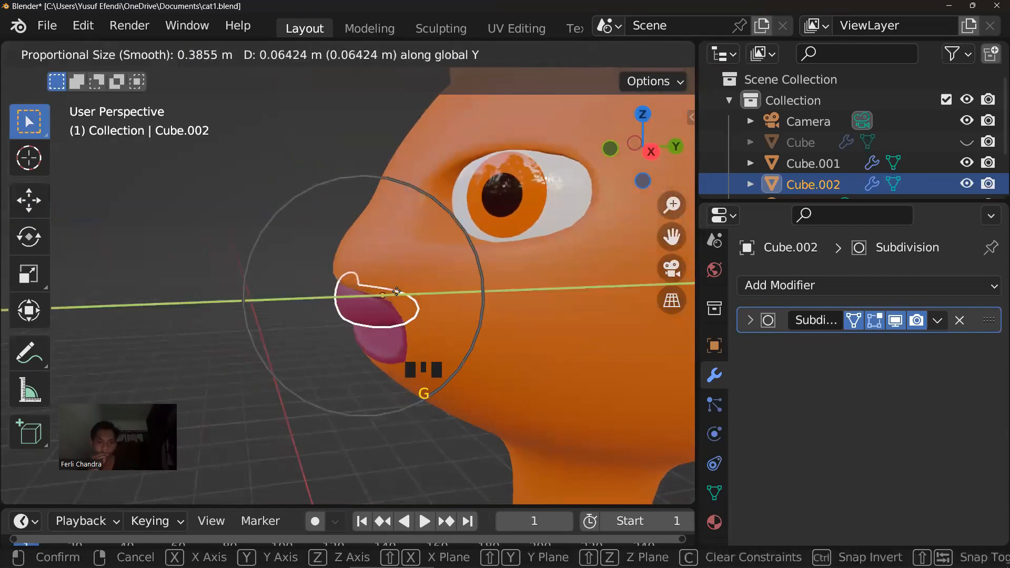
pyautogui.click(415, 290)
# Remove the inner and orange2 materials from the upper teeth and give them a new white material named gigi
pyautogui.moveTo(405, 298); pyautogui.dragTo(526, 250, button='middle')
pyautogui.scroll(2, 540, 268)
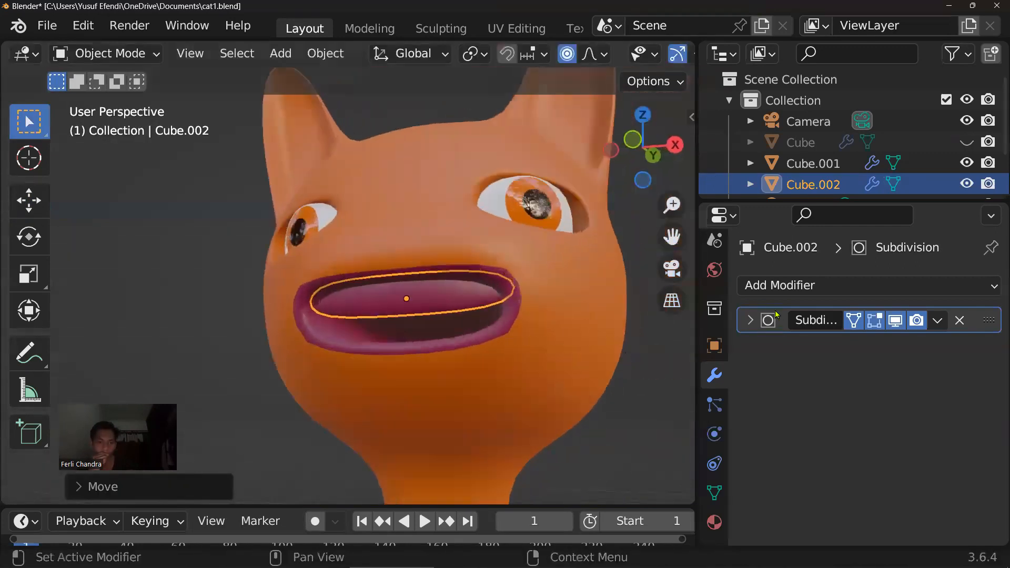
pyautogui.click(714, 522)
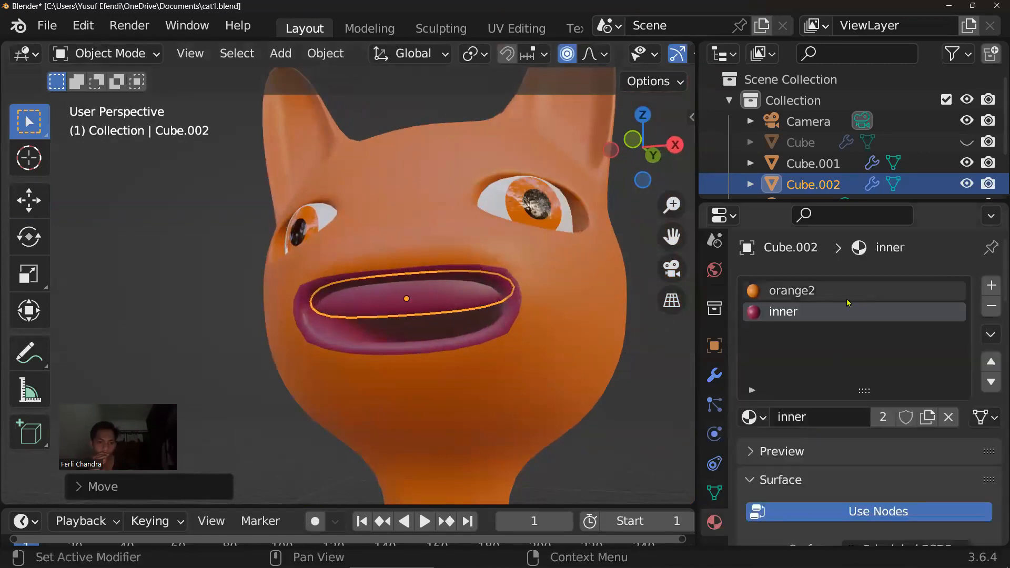
pyautogui.click(988, 309)
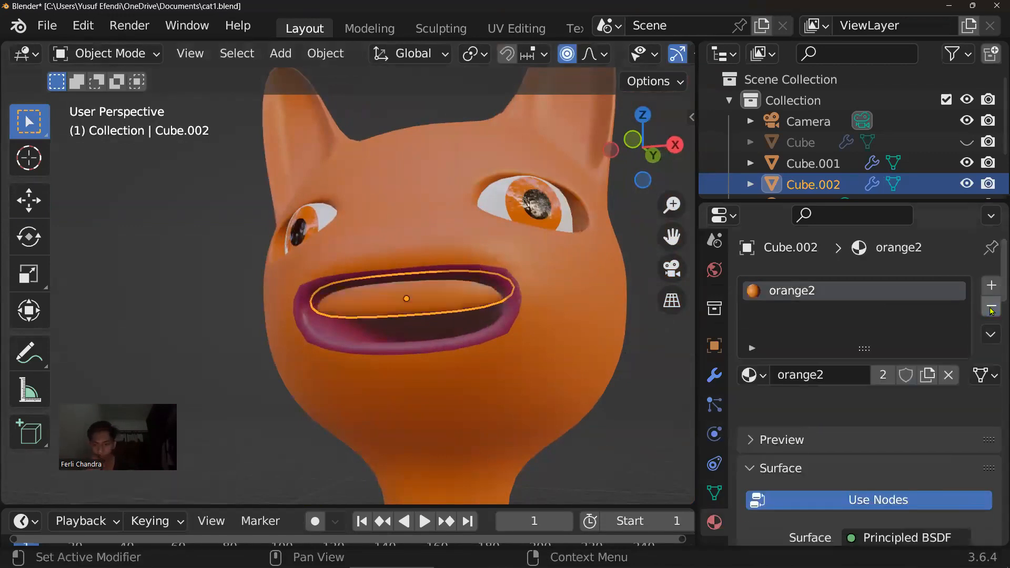
pyautogui.click(992, 310)
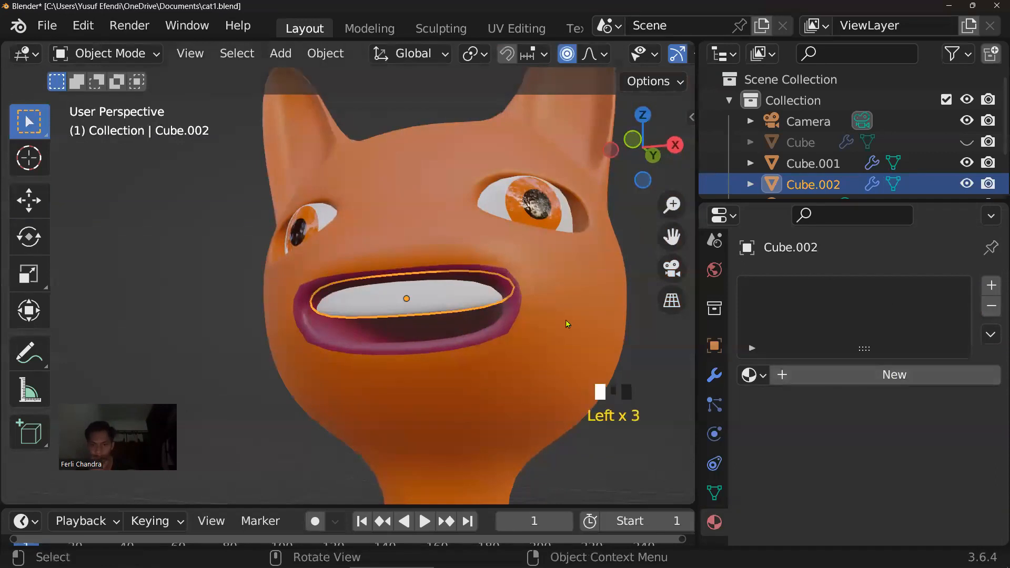
pyautogui.click(832, 377)
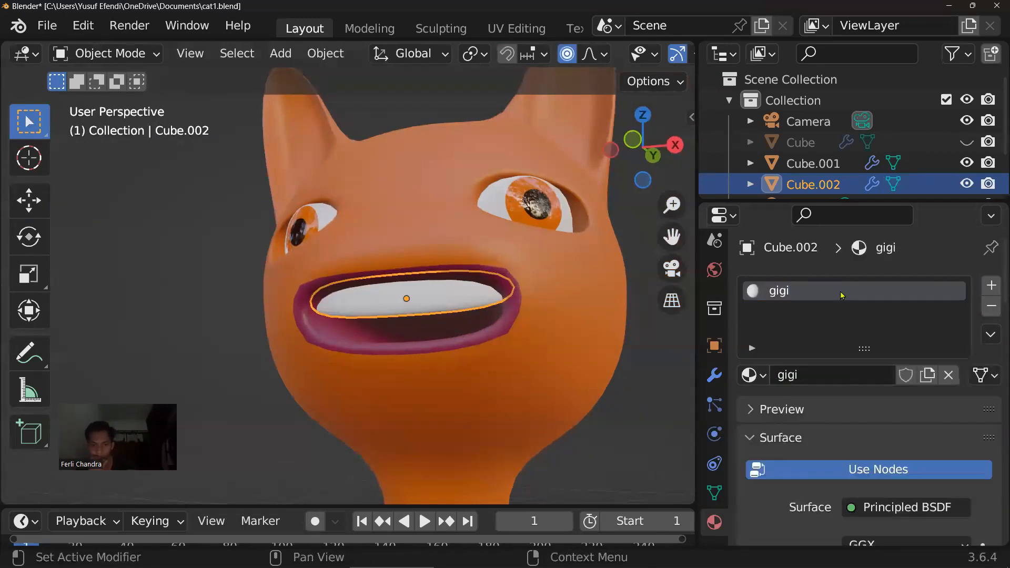
# Duplicate the upper teeth in place to create the lower teeth
pyautogui.click(406, 298)
pyautogui.scroll(-3, 406, 298)
pyautogui.press('Tab')
pyautogui.moveTo(410, 315); pyautogui.dragTo(466, 304, button='middle')
pyautogui.scroll(2, 440, 303)
pyautogui.press('Tab')
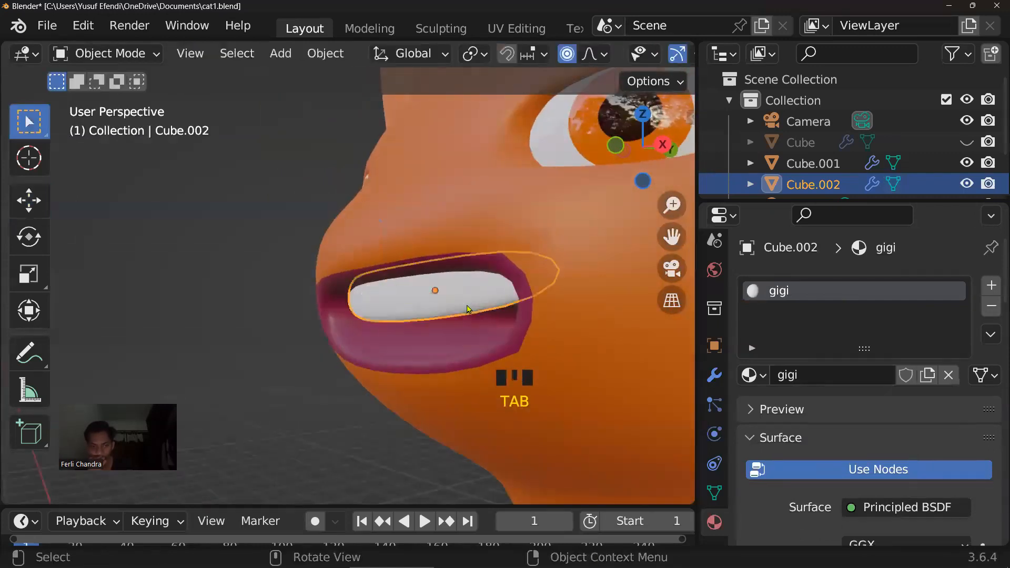
pyautogui.hotkey('shift', 'd')
pyautogui.rightClick(468, 311)
pyautogui.press('g')
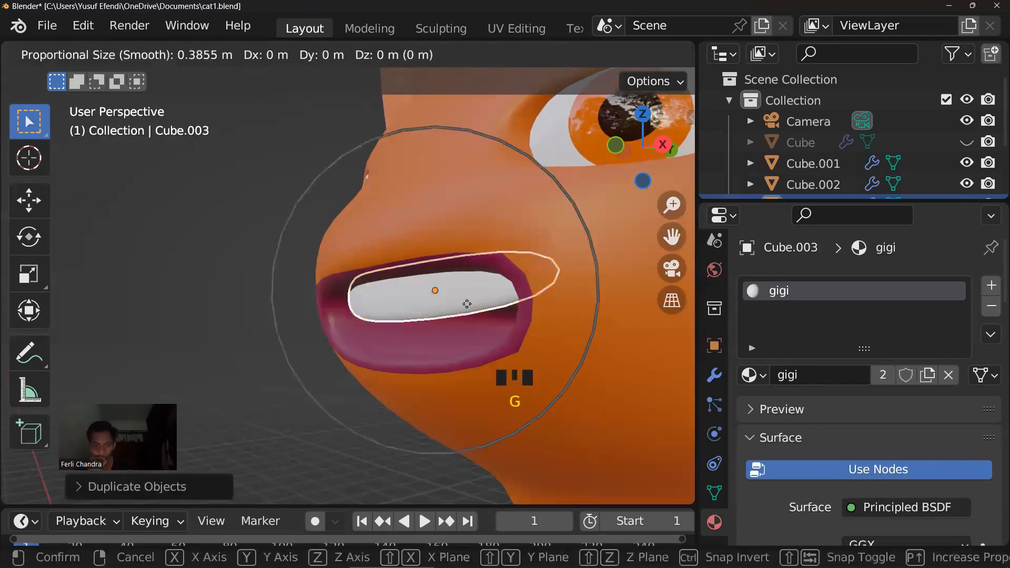
pyautogui.rightClick(482, 361)
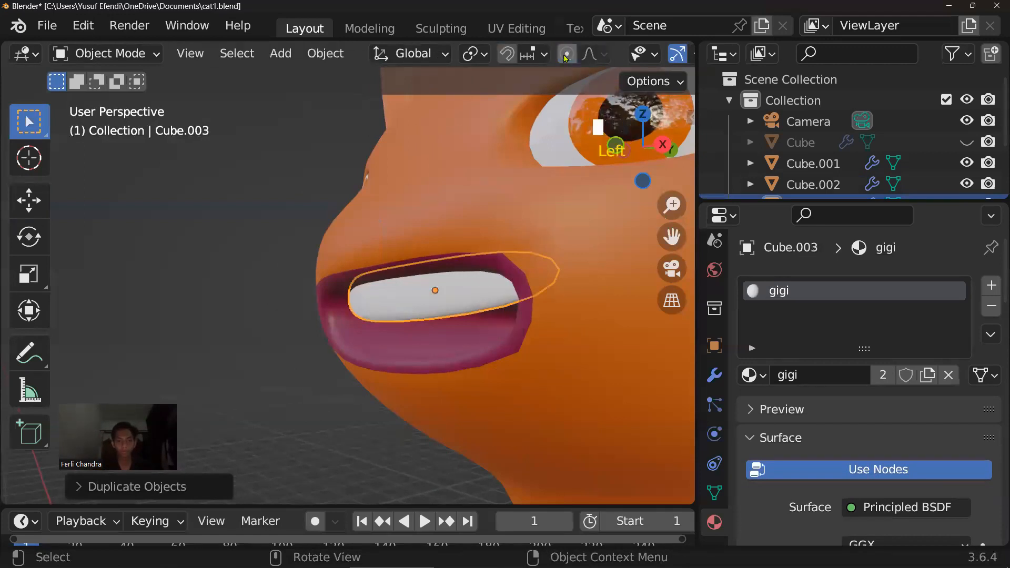
# Turn off proportional editing and lower the duplicated teeth about 0.14 m along the global Z axis
pyautogui.press('g')
pyautogui.rightClick(509, 195)
pyautogui.press('g')
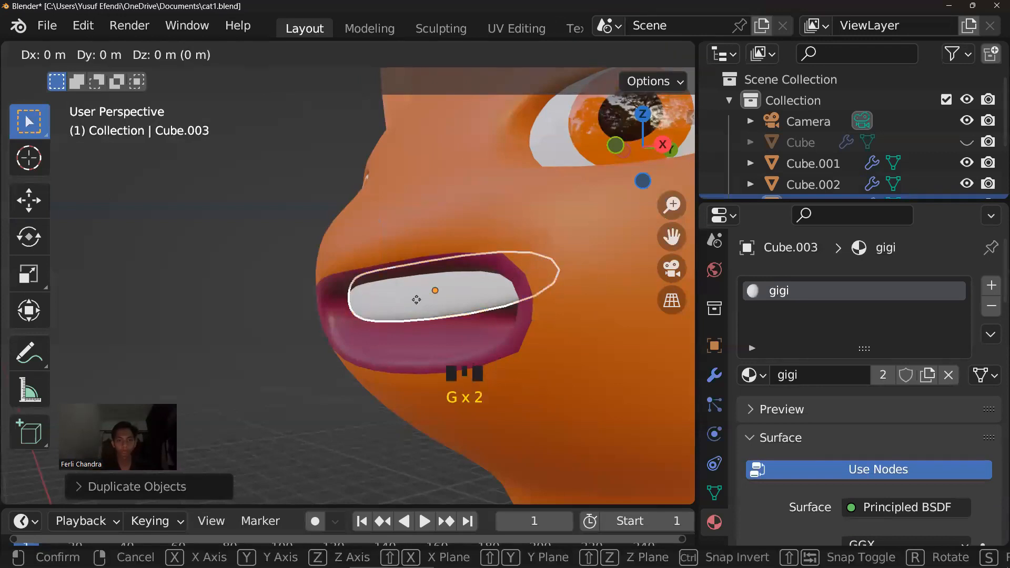
pyautogui.press('z')
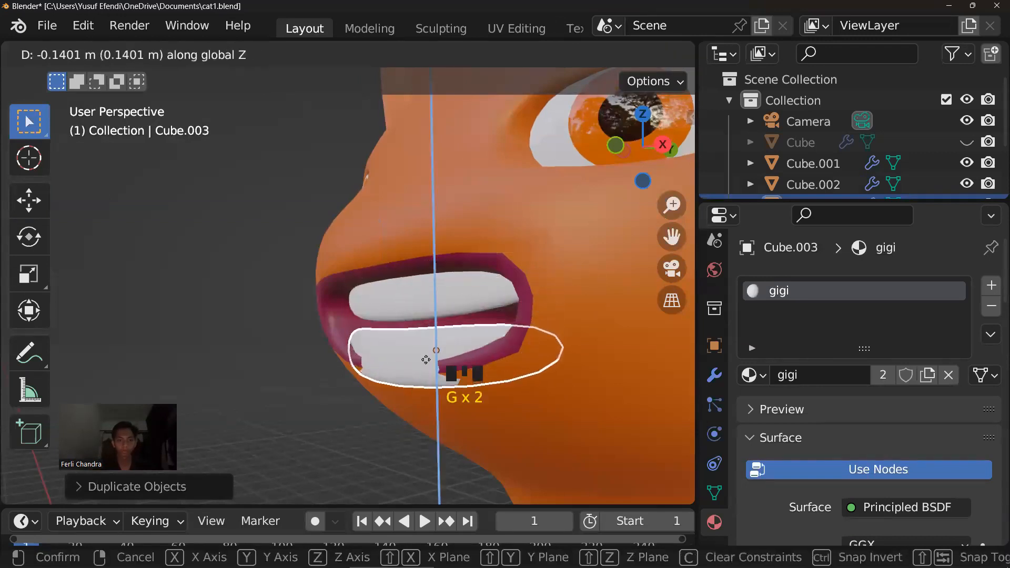
pyautogui.click(426, 360)
# Tilt the lower teeth around the global X axis and push them back into the mouth along global Y
pyautogui.moveTo(472, 358); pyautogui.dragTo(413, 320, button='middle')
pyautogui.press('r')
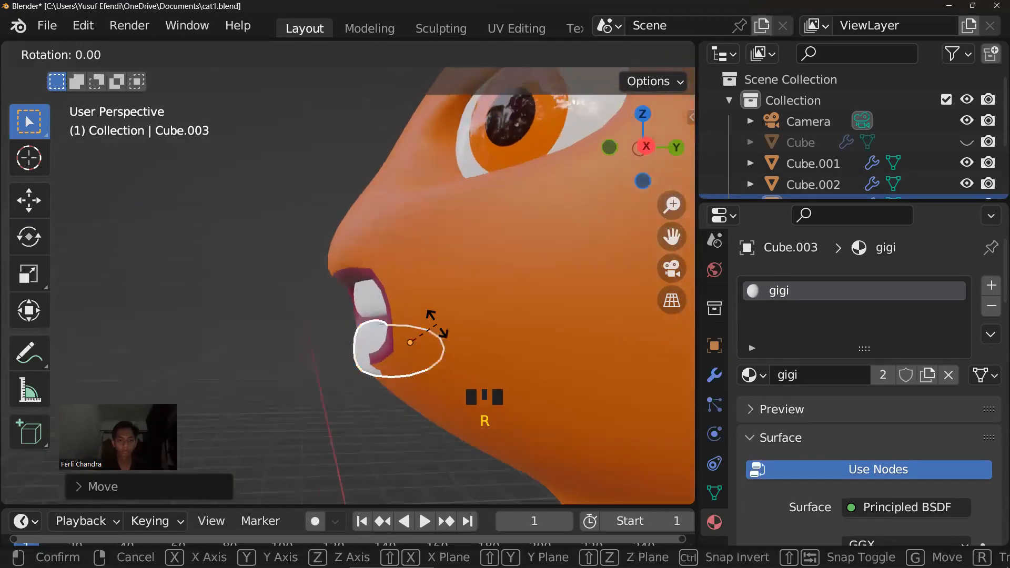
pyautogui.press('x')
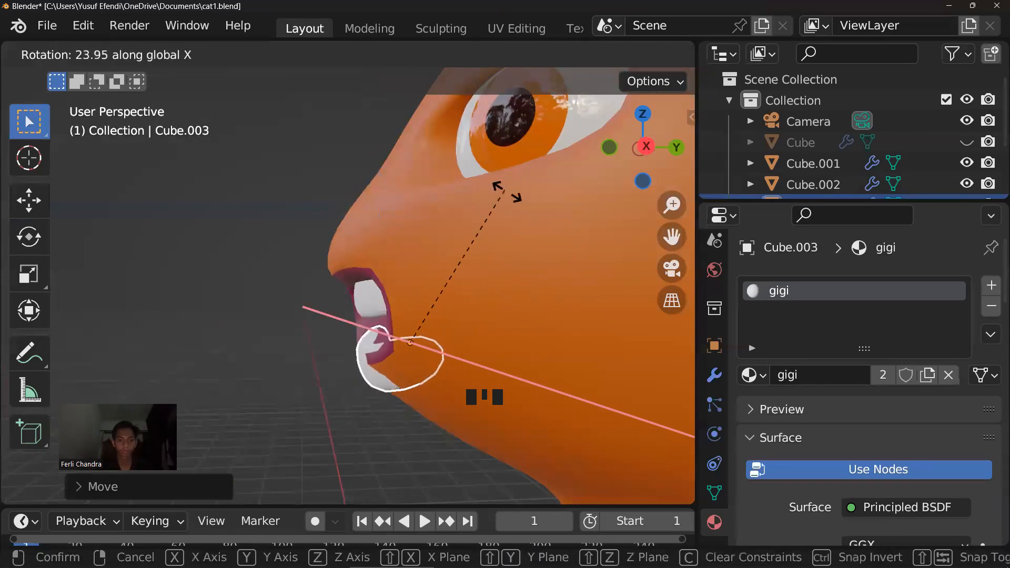
pyautogui.click(491, 249)
pyautogui.press('g')
pyautogui.press('y')
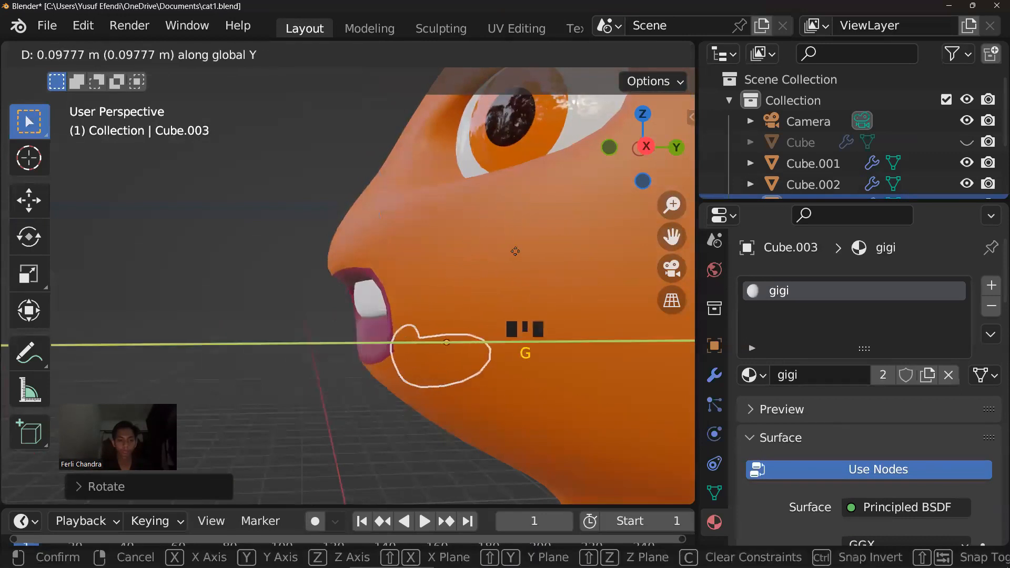
pyautogui.click(496, 250)
# Adjust the height of the lower teeth along the global Z axis so they sit in the lower mouth opening
pyautogui.moveTo(496, 252); pyautogui.dragTo(474, 306, button='middle')
pyautogui.scroll(2, 506, 280)
pyautogui.press('g')
pyautogui.press('z')
pyautogui.click(478, 293)
# Save the cat file with both rows of teeth in place
pyautogui.scroll(-3, 478, 291)
pyautogui.moveTo(479, 291); pyautogui.dragTo(557, 309, button='middle')
pyautogui.press('Tab')
pyautogui.moveTo(498, 308); pyautogui.dragTo(434, 210, button='middle')
pyautogui.scroll(1, 500, 298)
pyautogui.press('Tab')
pyautogui.scroll(-2, 499, 301)
pyautogui.hotkey('ctrl', 's')
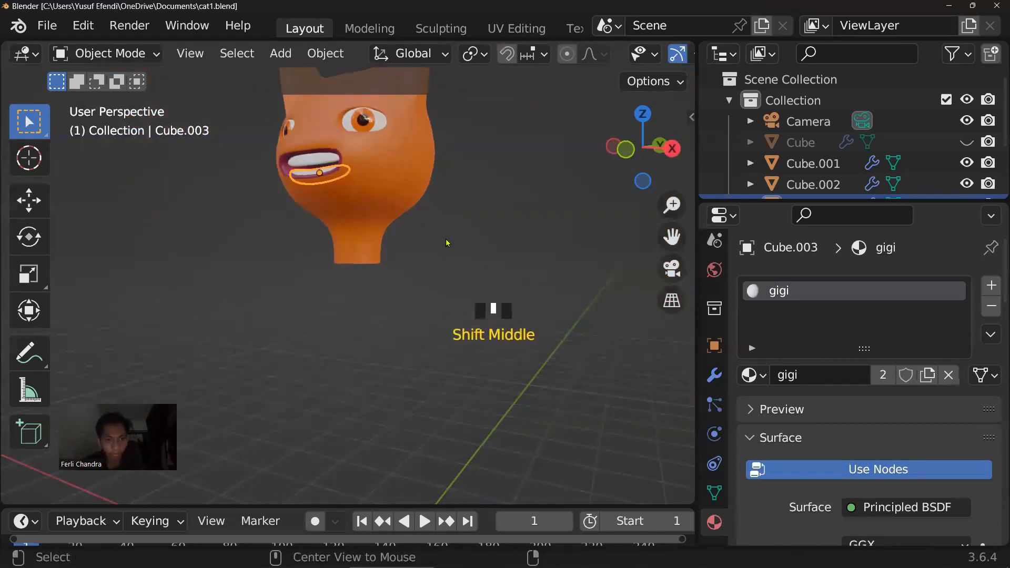
# Unhide the cat's body and assign the existing orange2 material to it
pyautogui.hotkey('alt', 'h')
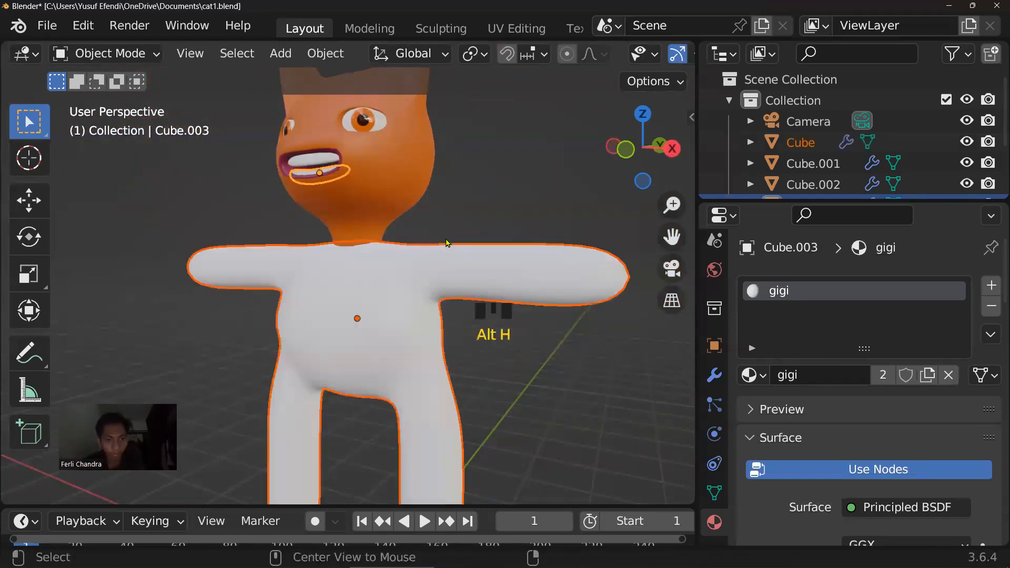
pyautogui.click(409, 278)
pyautogui.click(758, 375)
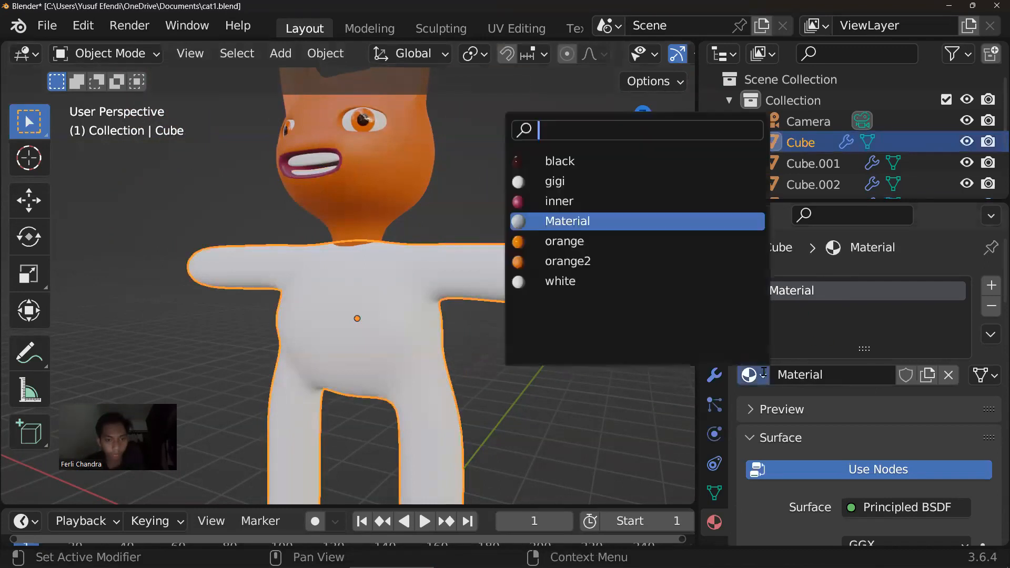
pyautogui.click(600, 261)
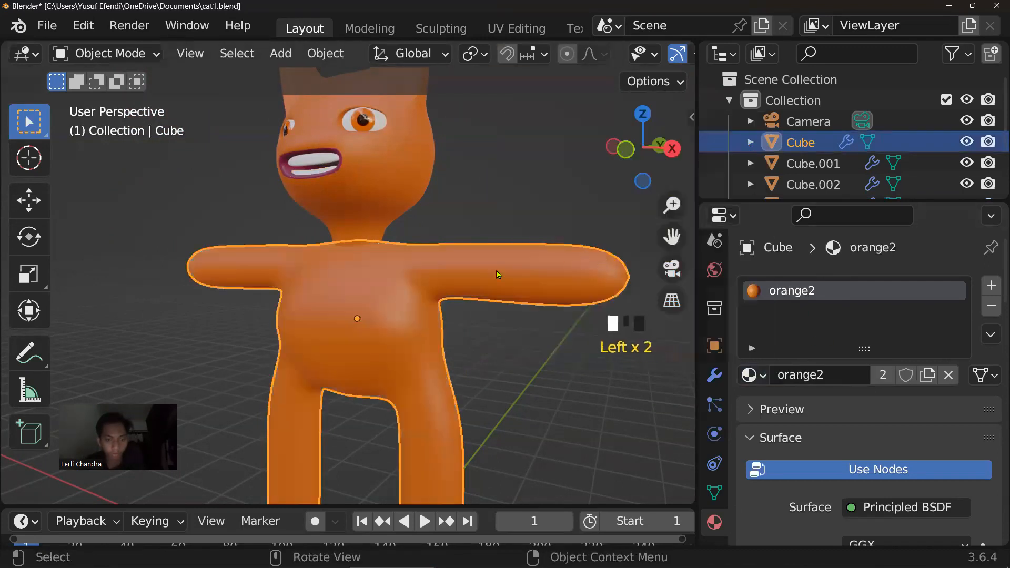
# Apply the body's Mirror modifier and collapse the settings of its Subdivision modifier
pyautogui.scroll(-2, 447, 294)
pyautogui.moveTo(445, 296); pyautogui.dragTo(472, 311, button='middle')
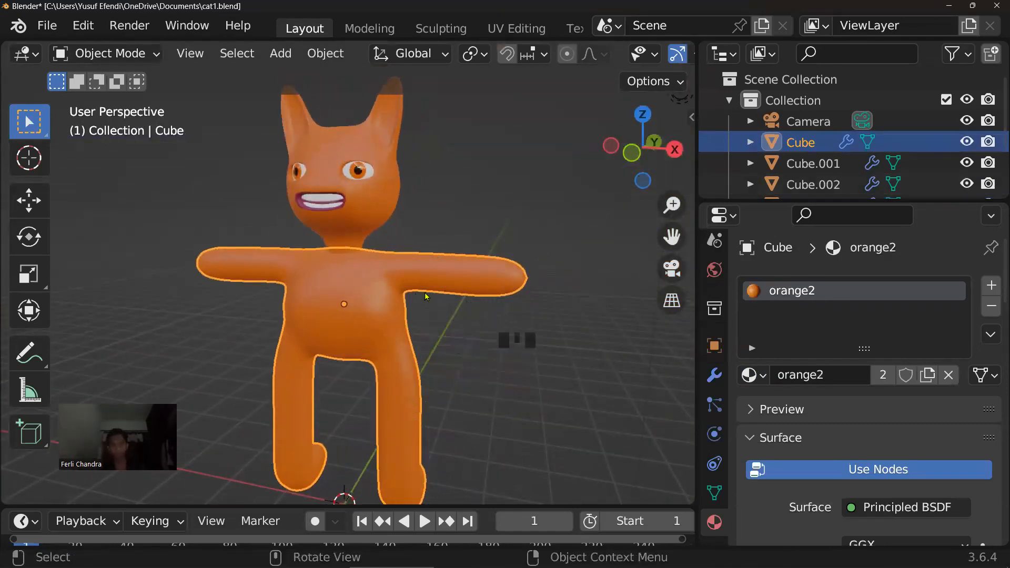
pyautogui.click(633, 154)
pyautogui.scroll(-3, 522, 209)
pyautogui.moveTo(523, 209); pyautogui.dragTo(380, 238, button='middle')
pyautogui.scroll(4, 430, 244)
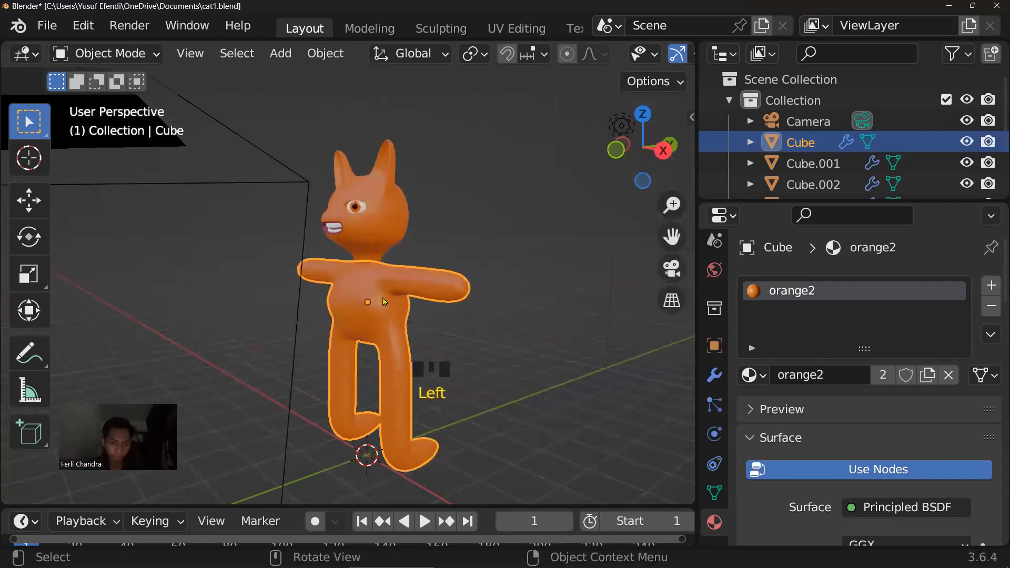
pyautogui.click(717, 375)
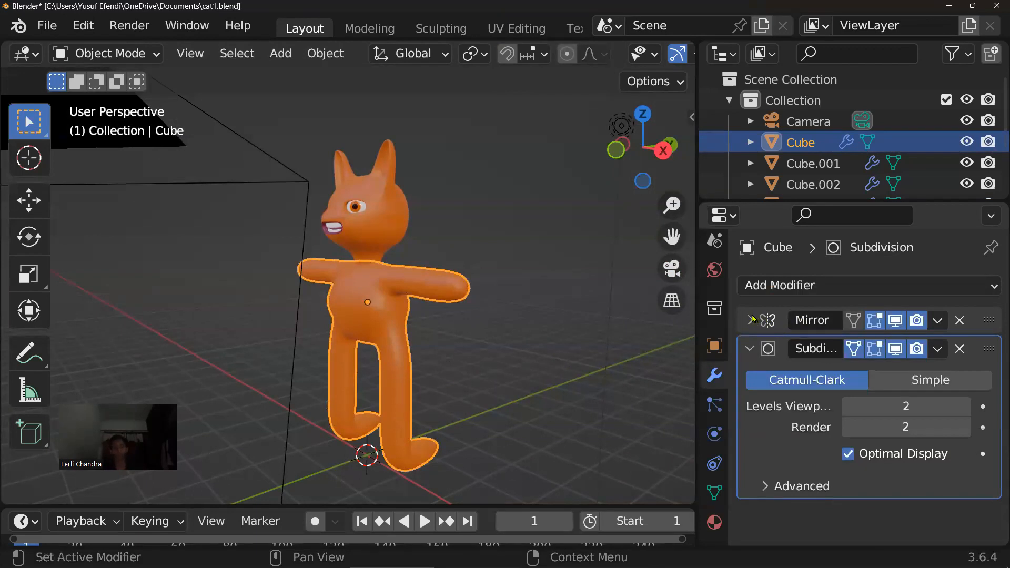
pyautogui.click(939, 321)
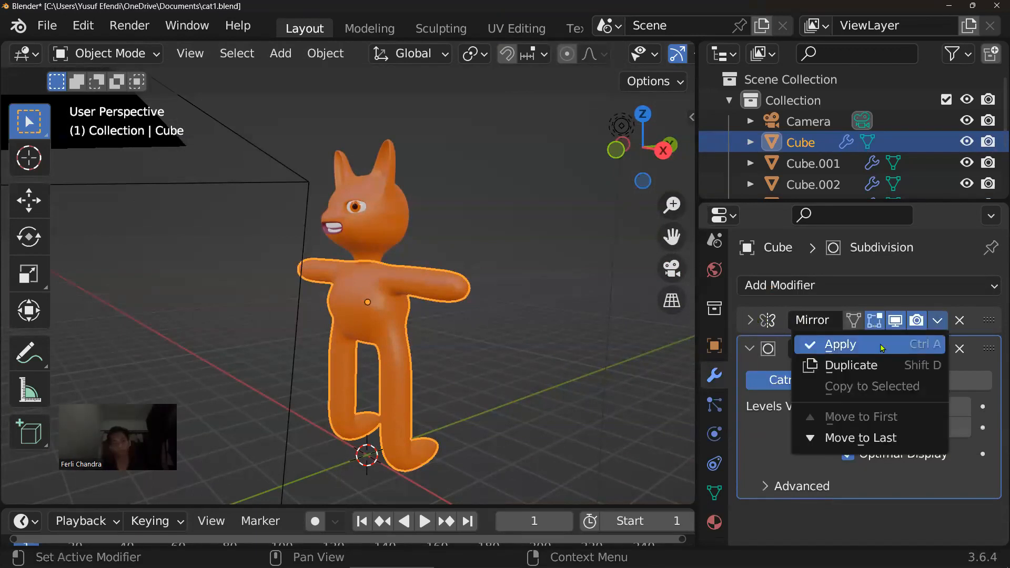
pyautogui.click(811, 342)
pyautogui.click(750, 320)
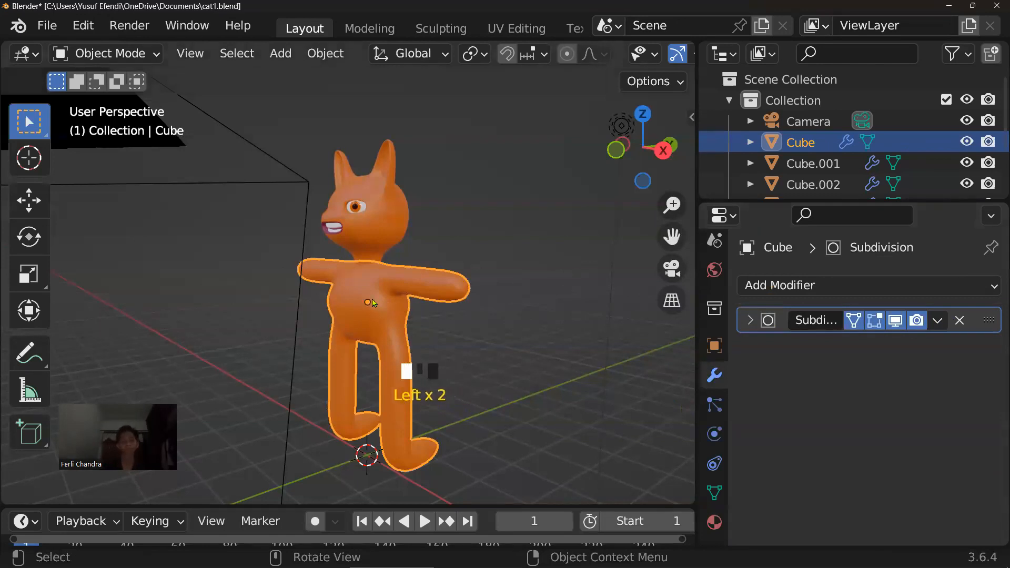
# Rotate the cat's body 180° around the global Z axis so the feet point forward, and save the file
pyautogui.write('rz180')
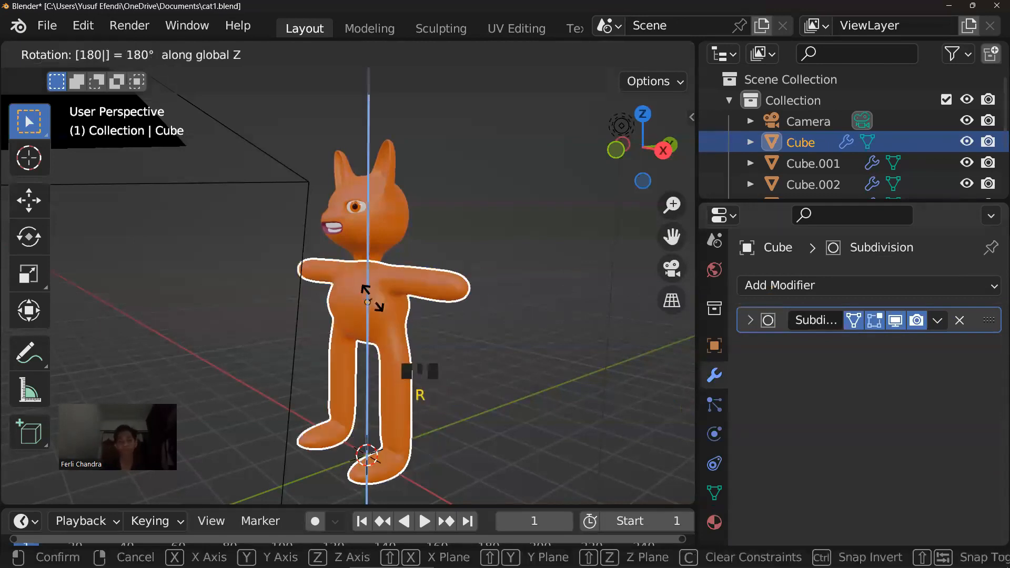
pyautogui.press('Return')
pyautogui.scroll(2, 379, 301)
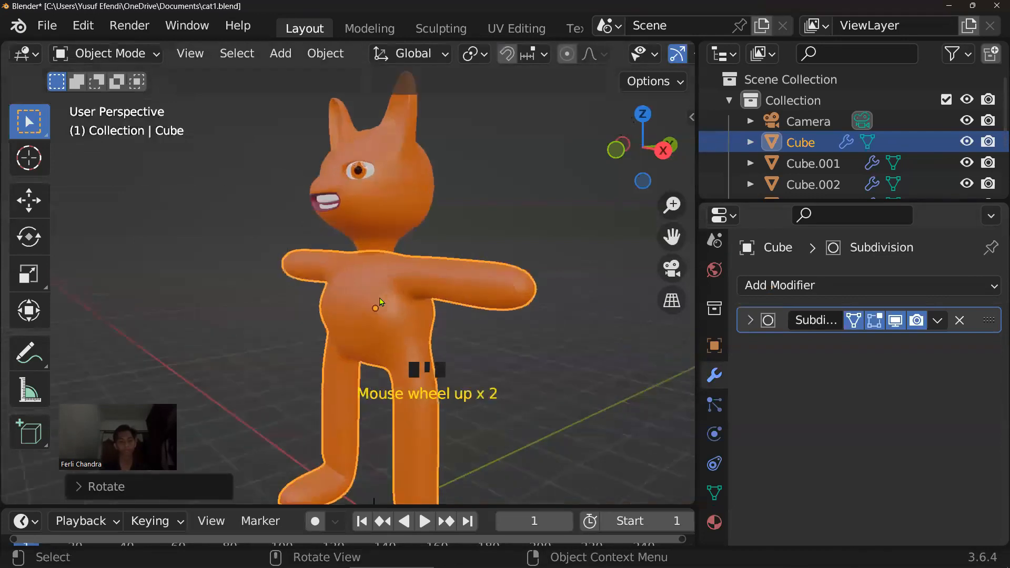
pyautogui.hotkey('ctrl', 's')
# Reselect the cat's body, widen the 3D viewport and bring up the surface settings of its orange material
pyautogui.scroll(-1, 383, 303)
pyautogui.scroll(1, 384, 303)
pyautogui.keyDown('shift'); pyautogui.moveTo(387, 304); pyautogui.dragTo(403, 363, button='middle'); pyautogui.keyUp('shift')
pyautogui.scroll(3, 392, 326)
pyautogui.keyDown('shift'); pyautogui.click(400, 361); pyautogui.keyUp('shift')
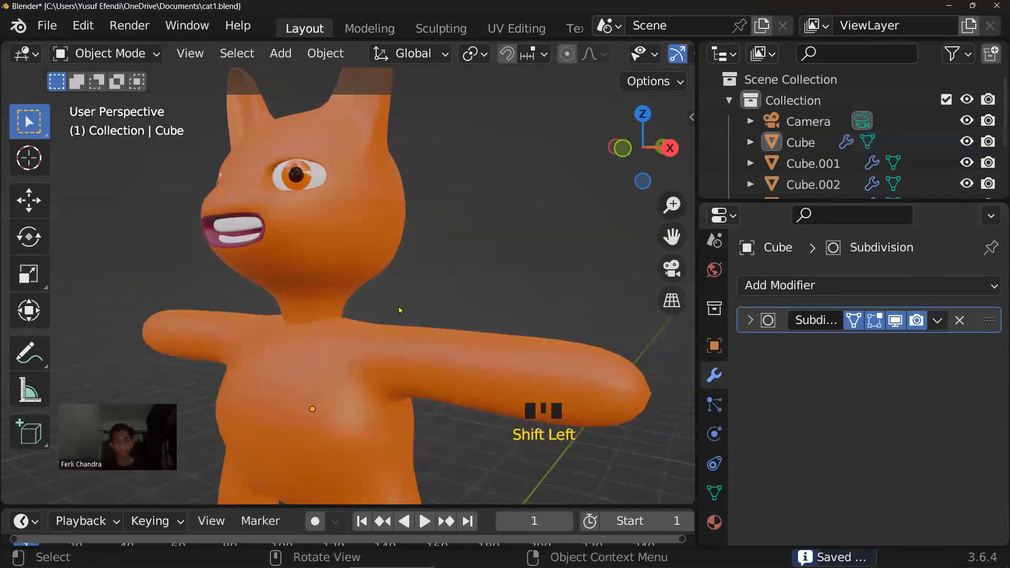
pyautogui.click(415, 320)
pyautogui.keyDown('shift'); pyautogui.moveTo(419, 340); pyautogui.dragTo(496, 246, button='middle'); pyautogui.keyUp('shift')
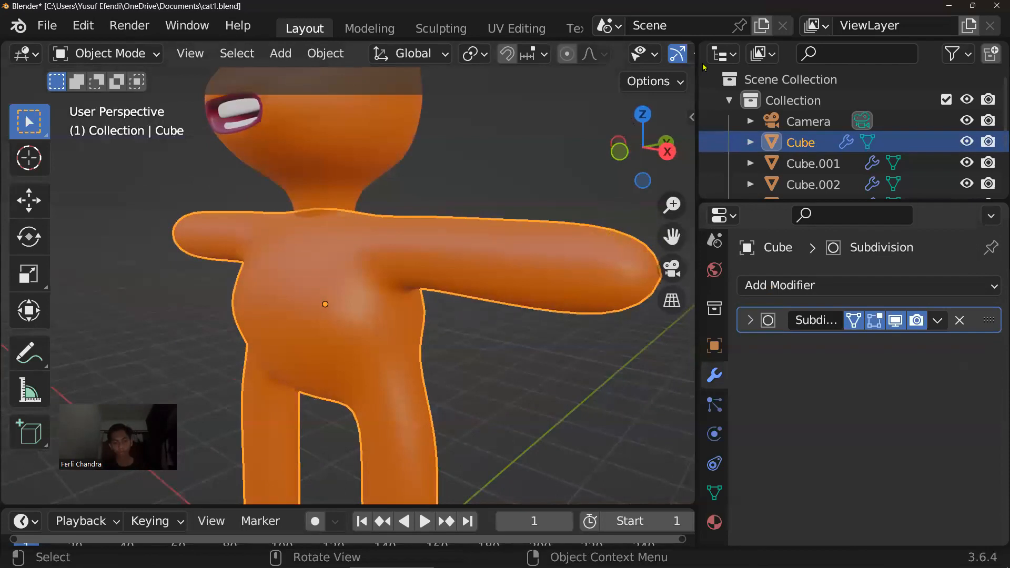
pyautogui.moveTo(694, 82); pyautogui.dragTo(751, 105)
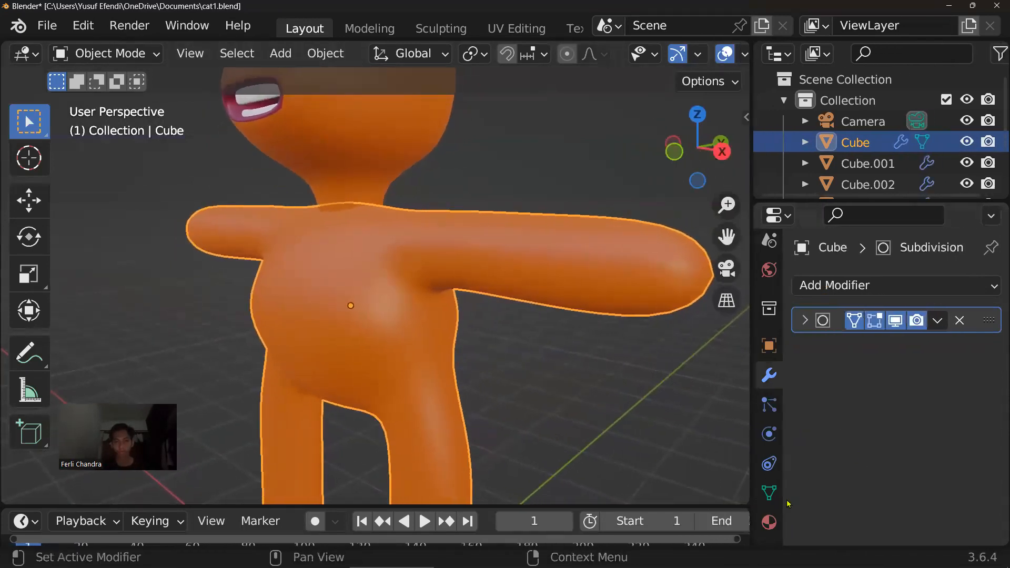
pyautogui.click(770, 523)
pyautogui.scroll(-8, 874, 403)
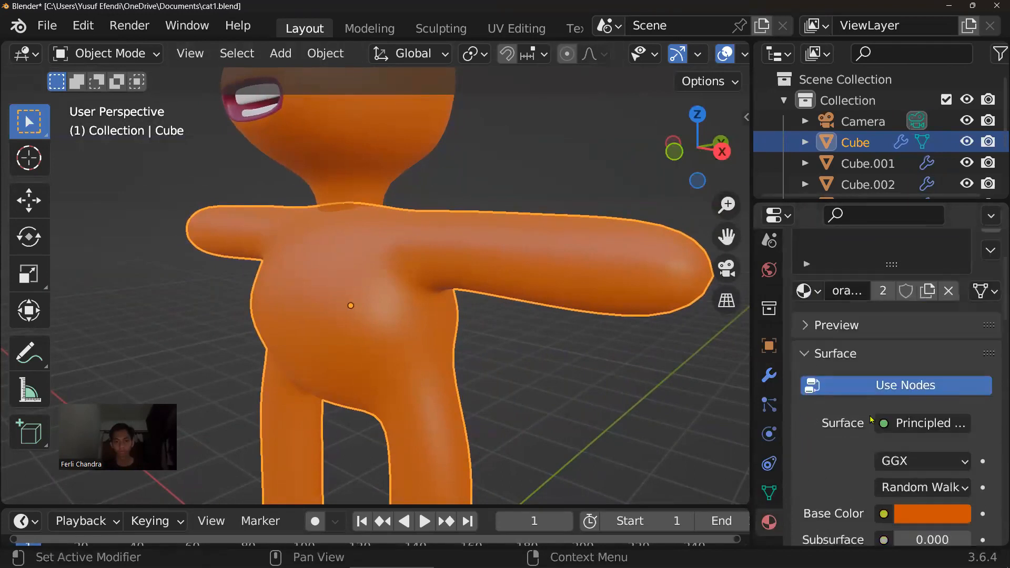
pyautogui.scroll(-2, 875, 427)
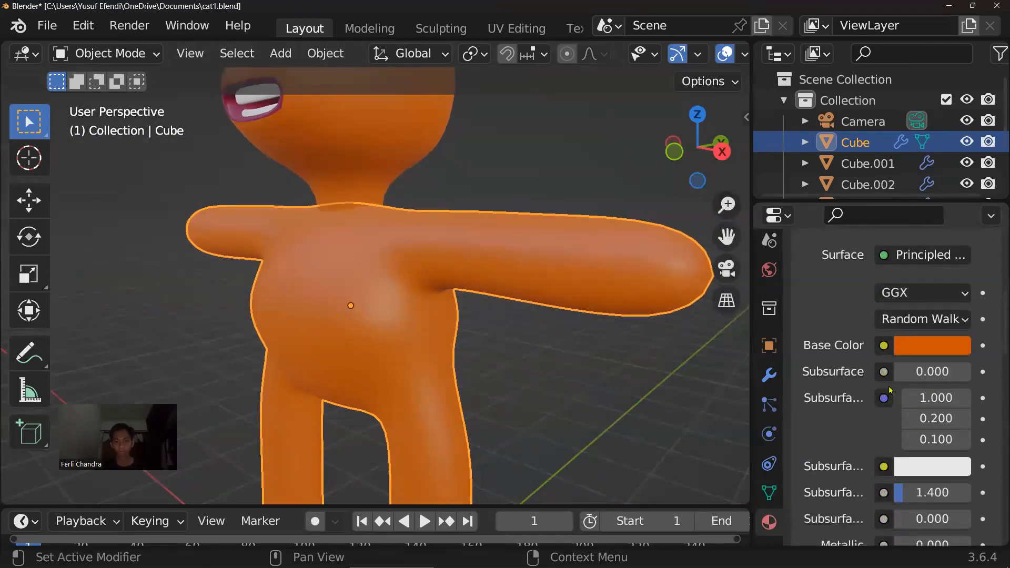
pyautogui.scroll(-2, 884, 384)
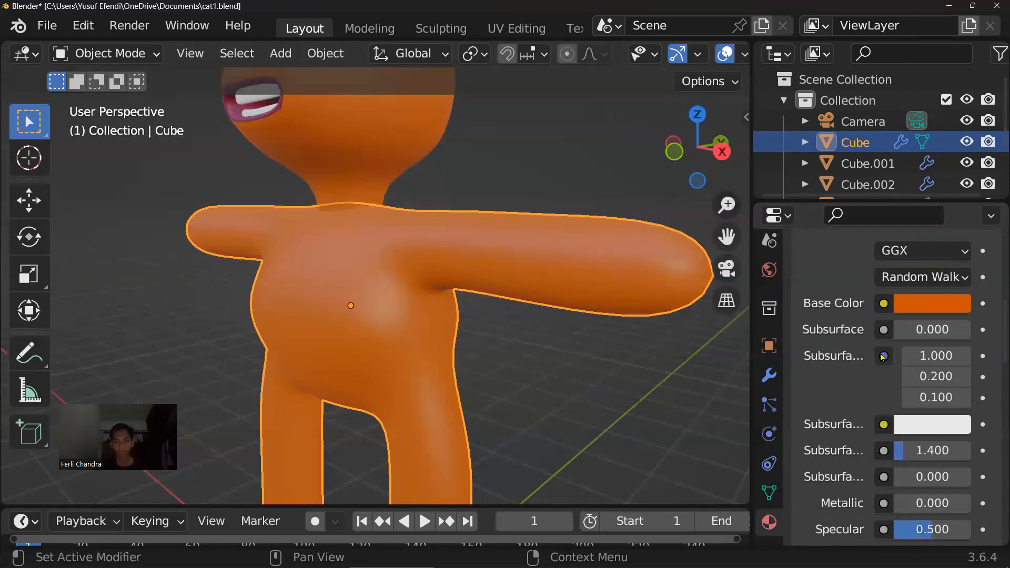
# Set the body material's Subsurface Color to yellow-green and its Subsurface amount to about 0.209
pyautogui.click(930, 427)
pyautogui.moveTo(839, 238)
pyautogui.mouseDown()
pyautogui.moveTo(867, 278)
pyautogui.moveTo(796, 243)
pyautogui.moveTo(784, 213)
pyautogui.mouseUp()
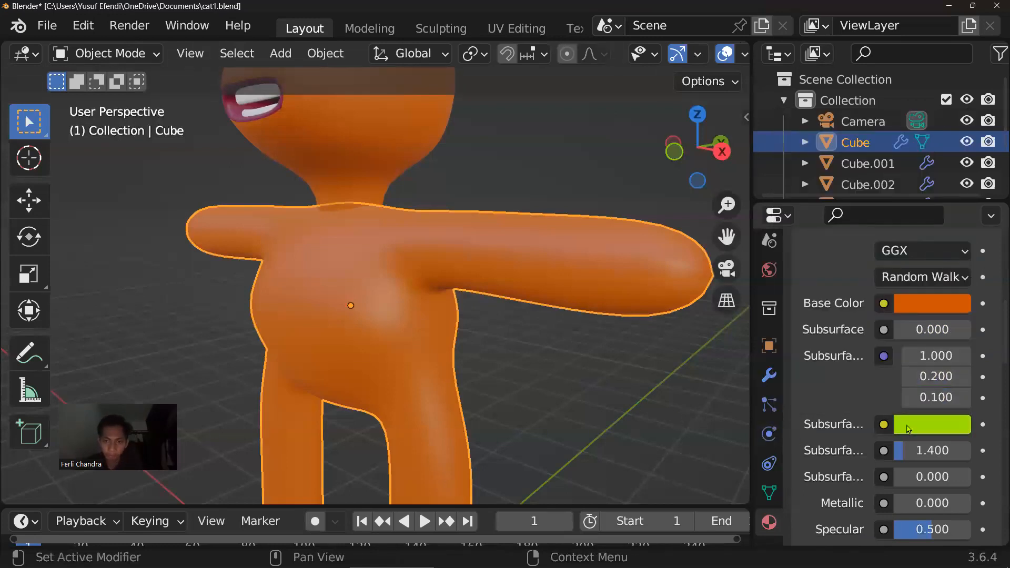
pyautogui.click(929, 355)
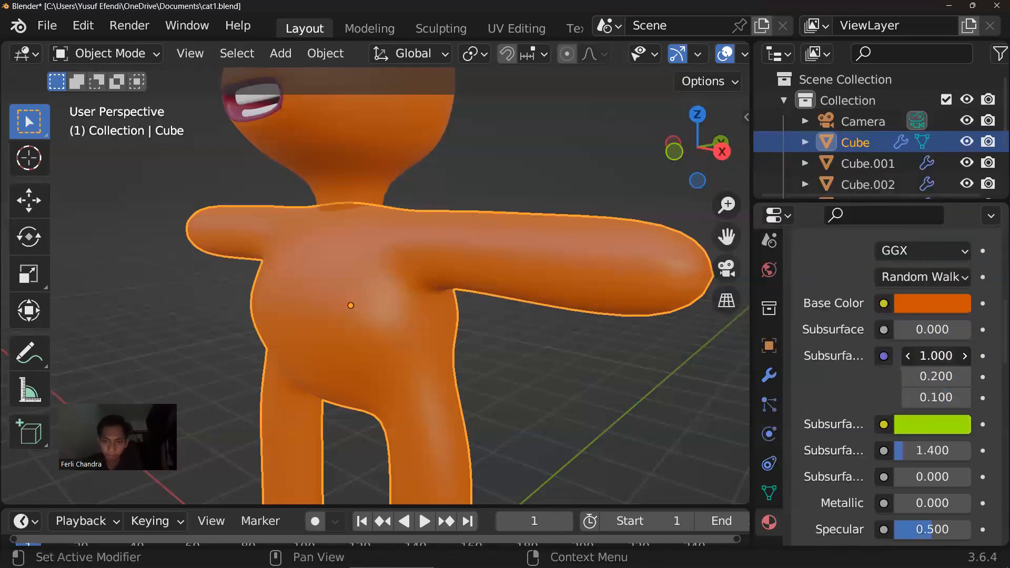
pyautogui.press('Return')
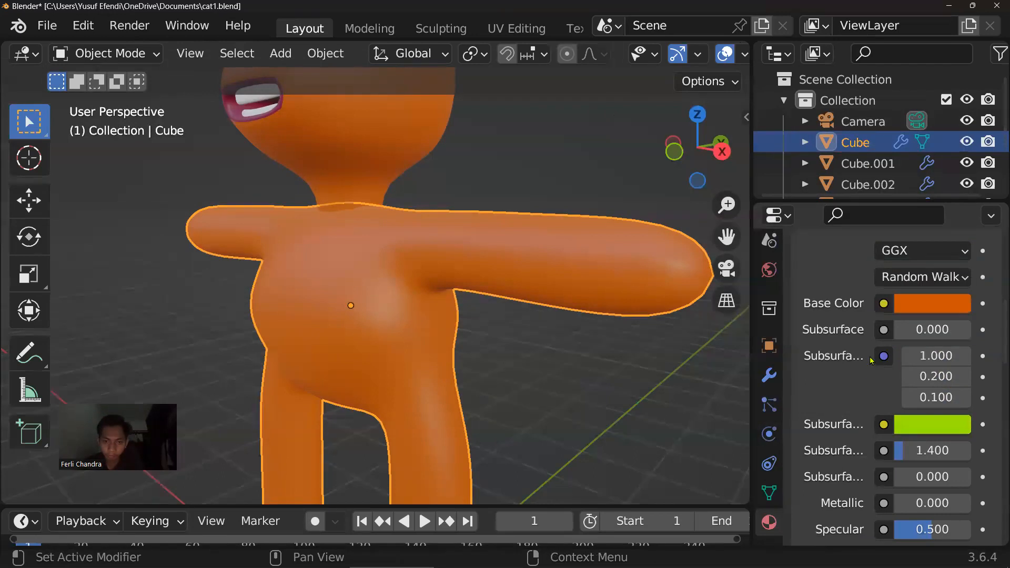
pyautogui.click(933, 329)
pyautogui.moveTo(932, 329)
pyautogui.mouseDown()
pyautogui.moveTo(945, 329)
pyautogui.moveTo(913, 333)
pyautogui.mouseUp()
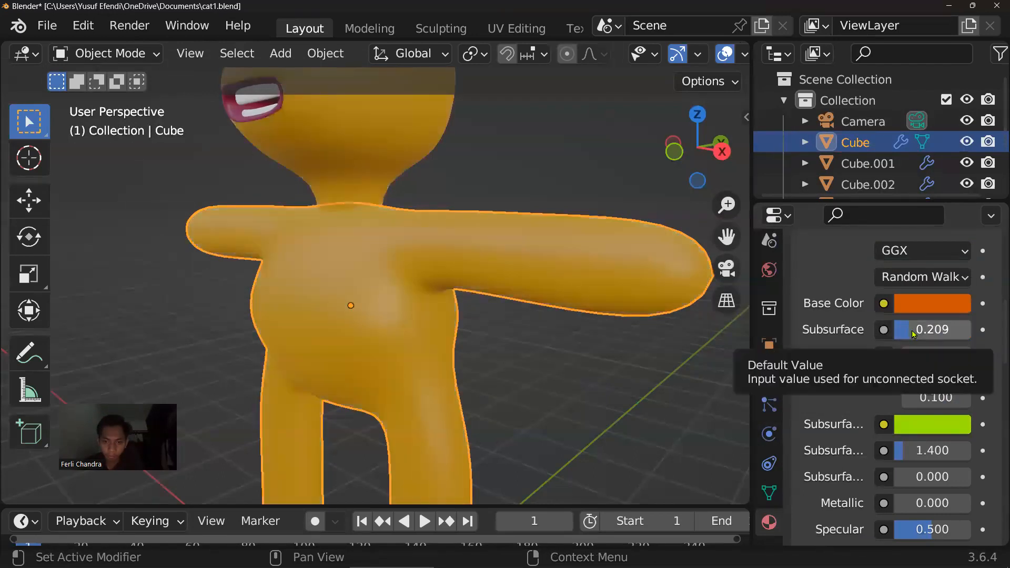
pyautogui.click(908, 333)
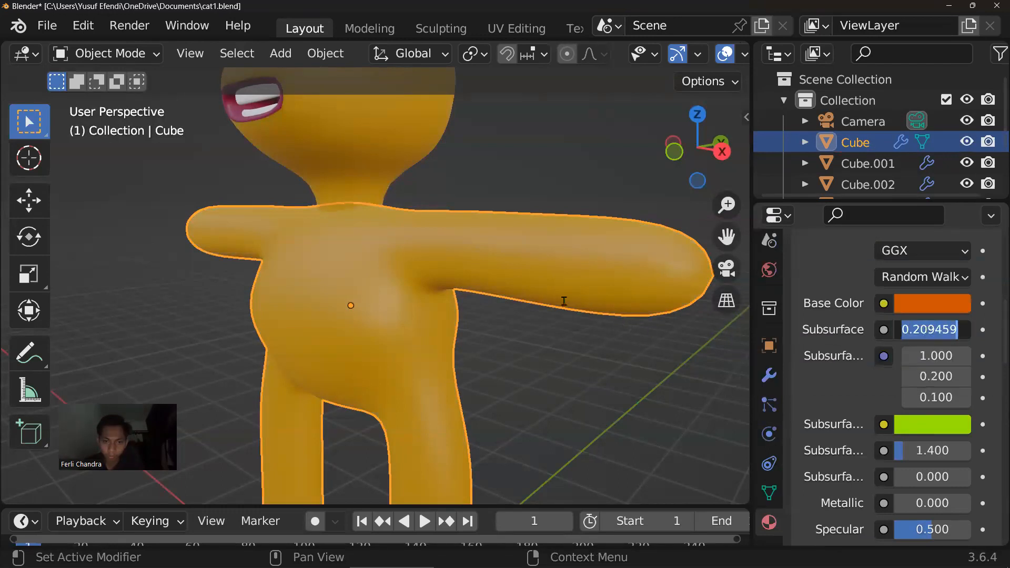
pyautogui.press('Return')
pyautogui.moveTo(573, 311); pyautogui.dragTo(539, 315, button='middle')
pyautogui.keyDown('shift'); pyautogui.moveTo(584, 277); pyautogui.dragTo(606, 342, button='middle'); pyautogui.keyUp('shift')
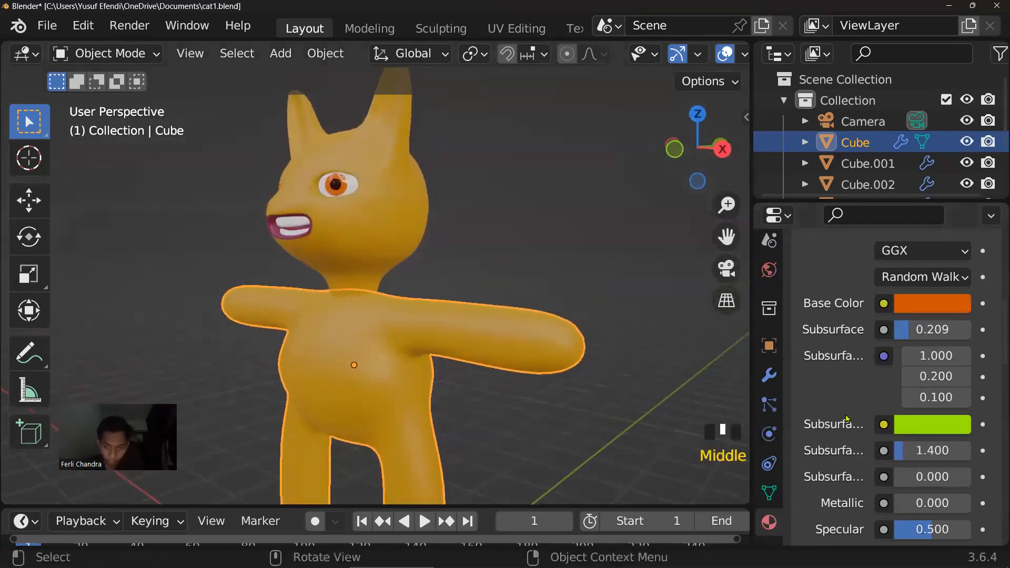
# Change the Subsurface Color to pinkish red with hue about 0.984 and set Subsurface to 0.345
pyautogui.click(932, 424)
pyautogui.moveTo(854, 267)
pyautogui.mouseDown()
pyautogui.moveTo(839, 270)
pyautogui.moveTo(855, 270)
pyautogui.moveTo(941, 189)
pyautogui.moveTo(931, 231)
pyautogui.moveTo(929, 158)
pyautogui.moveTo(930, 238)
pyautogui.moveTo(877, 276)
pyautogui.mouseUp()
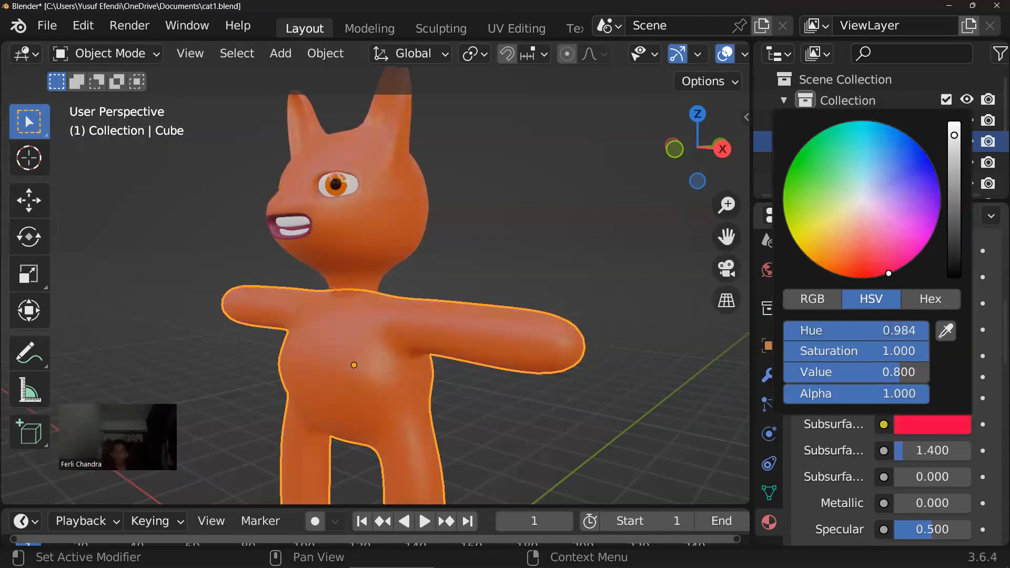
pyautogui.scroll(4, 485, 279)
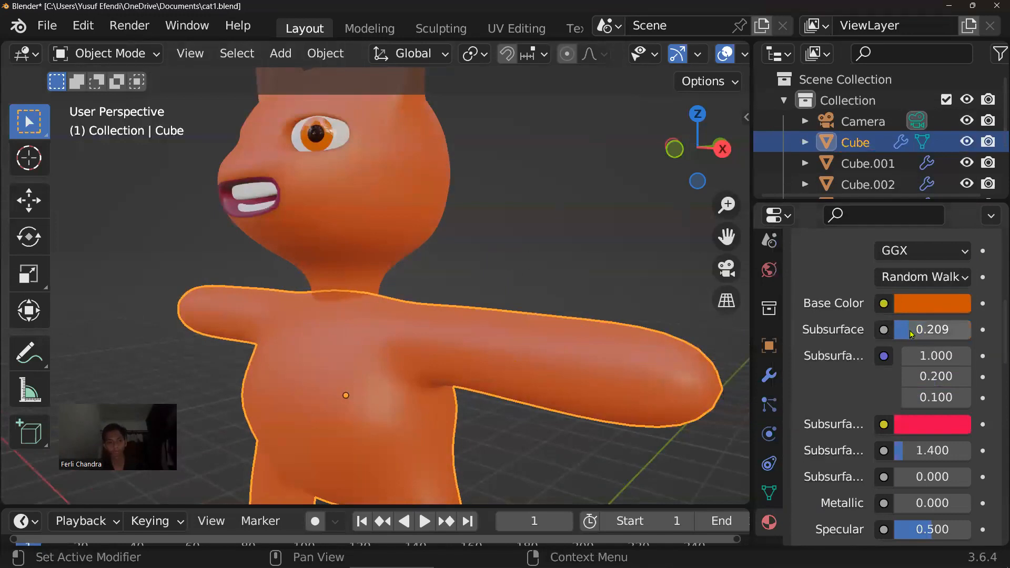
pyautogui.moveTo(912, 334)
pyautogui.mouseDown()
pyautogui.moveTo(971, 330)
pyautogui.moveTo(895, 329)
pyautogui.moveTo(971, 330)
pyautogui.moveTo(928, 329)
pyautogui.mouseUp()
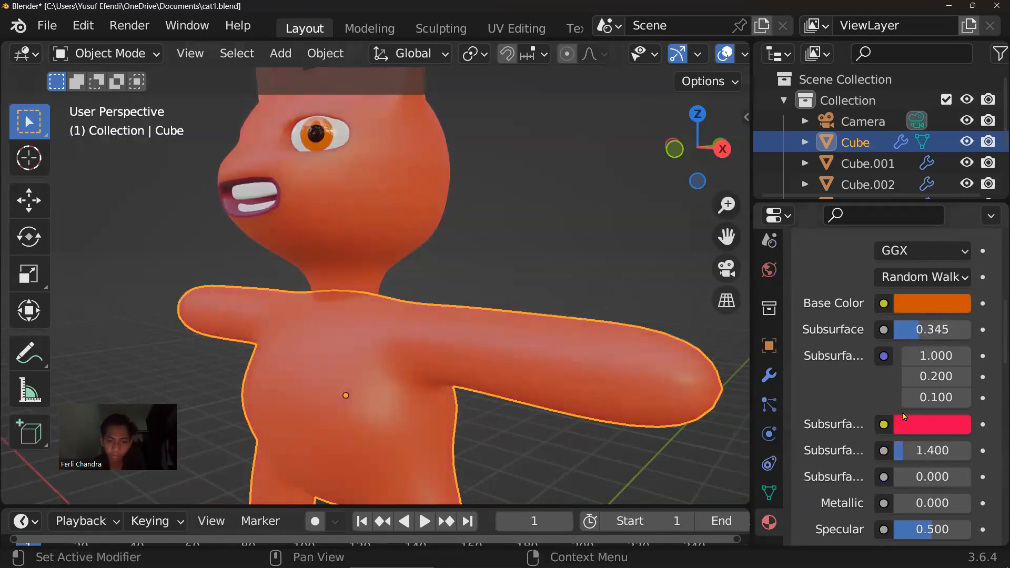
# Change the material's Subsurface Color to pure red and its Base Color to olive yellow with hue about 0.203
pyautogui.click(913, 429)
pyautogui.moveTo(880, 274); pyautogui.dragTo(855, 277)
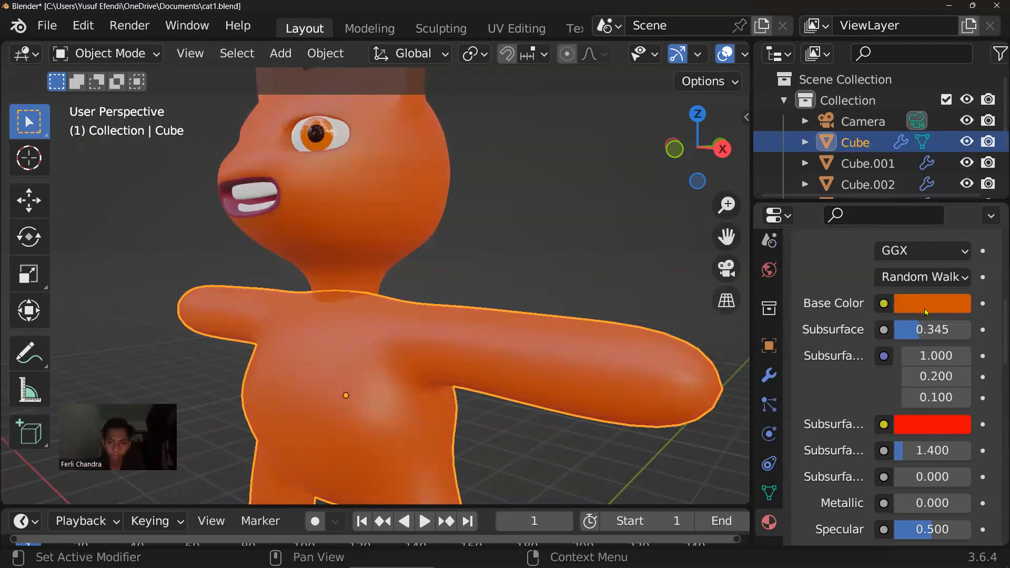
pyautogui.click(924, 308)
pyautogui.moveTo(790, 138); pyautogui.dragTo(787, 136)
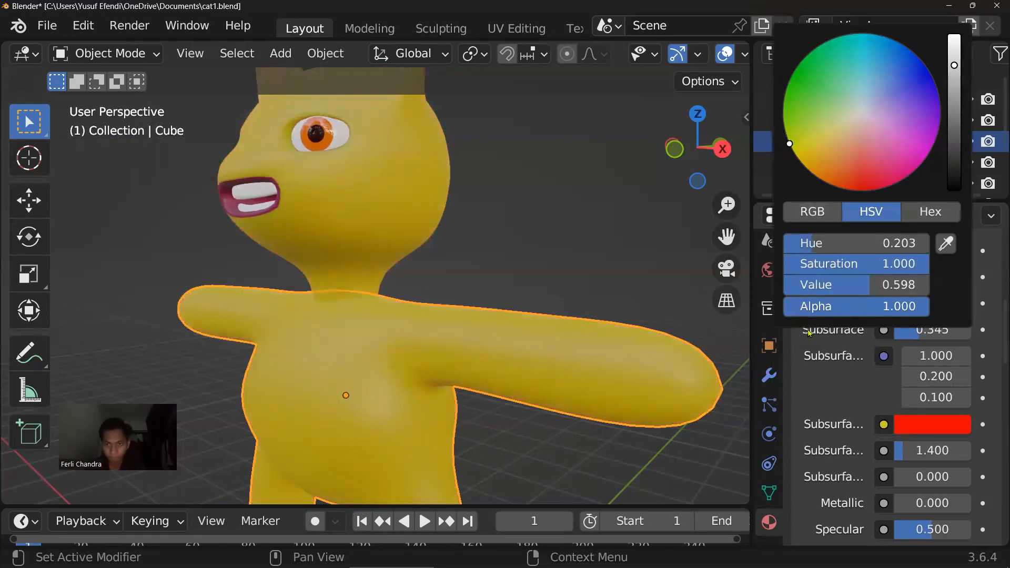
# Raise the material's Subsurface amount to 0.655 and save the file
pyautogui.moveTo(893, 334)
pyautogui.mouseDown()
pyautogui.moveTo(926, 334)
pyautogui.moveTo(902, 334)
pyautogui.moveTo(916, 334)
pyautogui.mouseUp()
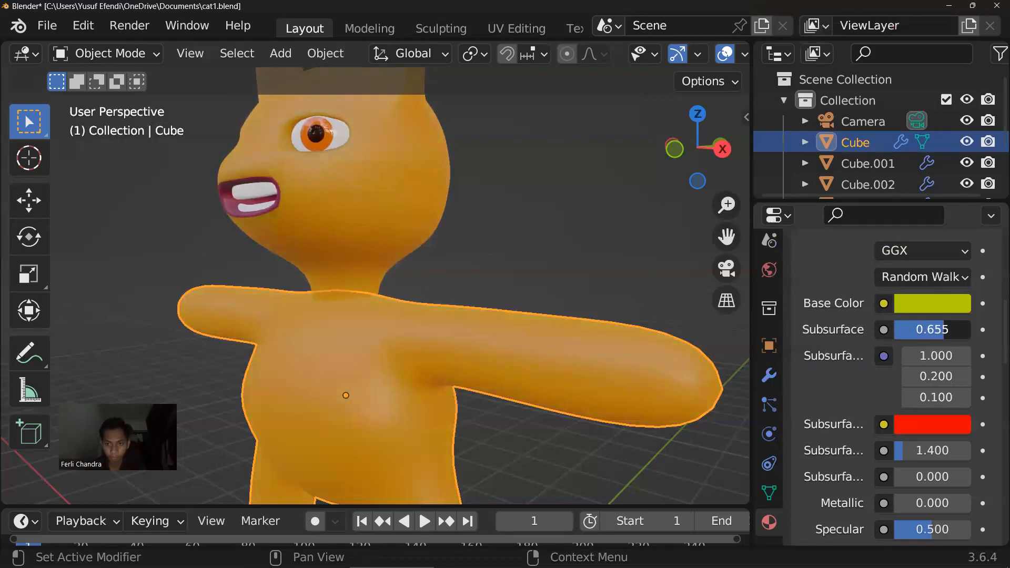
pyautogui.scroll(-3, 435, 260)
pyautogui.moveTo(435, 260); pyautogui.dragTo(507, 271, button='middle')
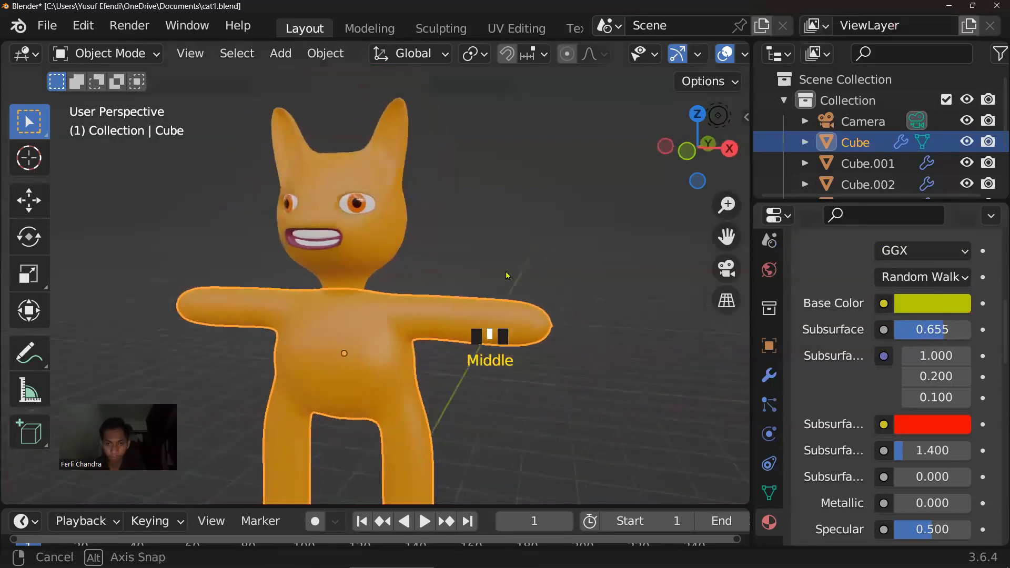
pyautogui.scroll(2, 510, 271)
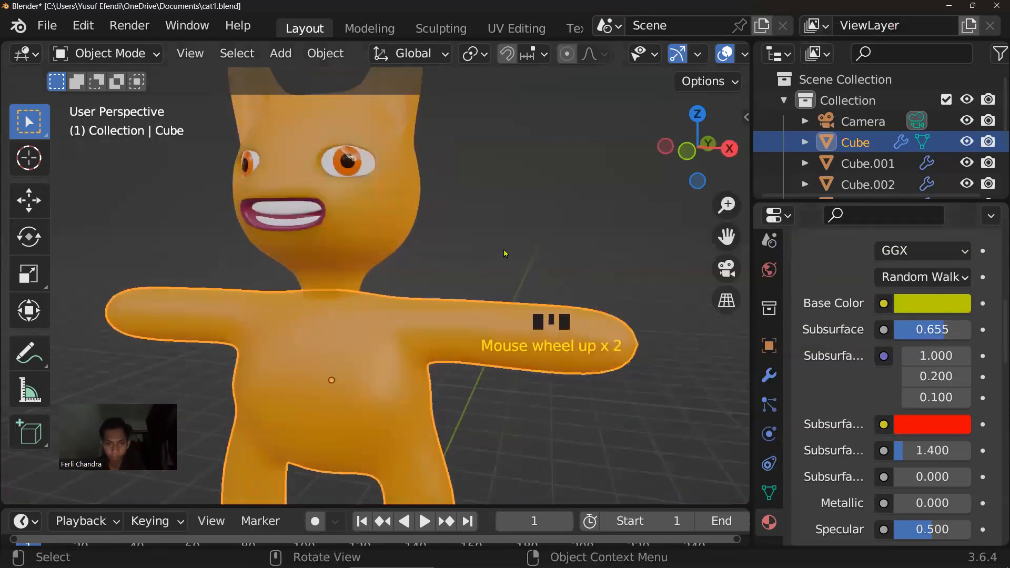
pyautogui.hotkey('ctrl', 's')
# Switch the viewport to Rendered shading and examine how the light falls on the cat
pyautogui.scroll(-3, 497, 251)
pyautogui.moveTo(498, 251)
pyautogui.mouseDown(button='middle')
pyautogui.moveTo(488, 270)
pyautogui.moveTo(500, 253)
pyautogui.mouseUp(button='middle')
pyautogui.scroll(-1, 709, 59)
pyautogui.scroll(-5, 709, 59)
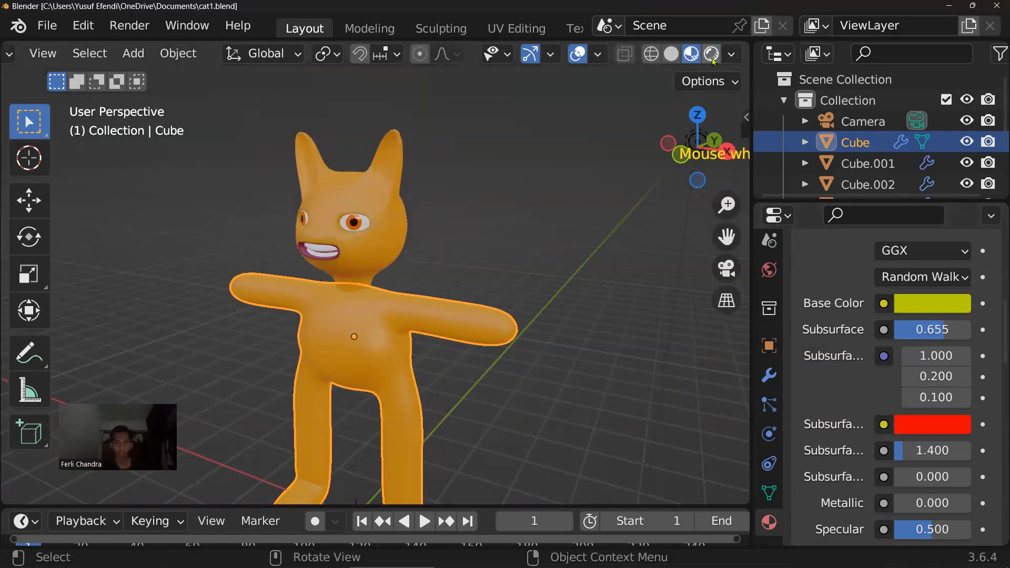
pyautogui.click(713, 55)
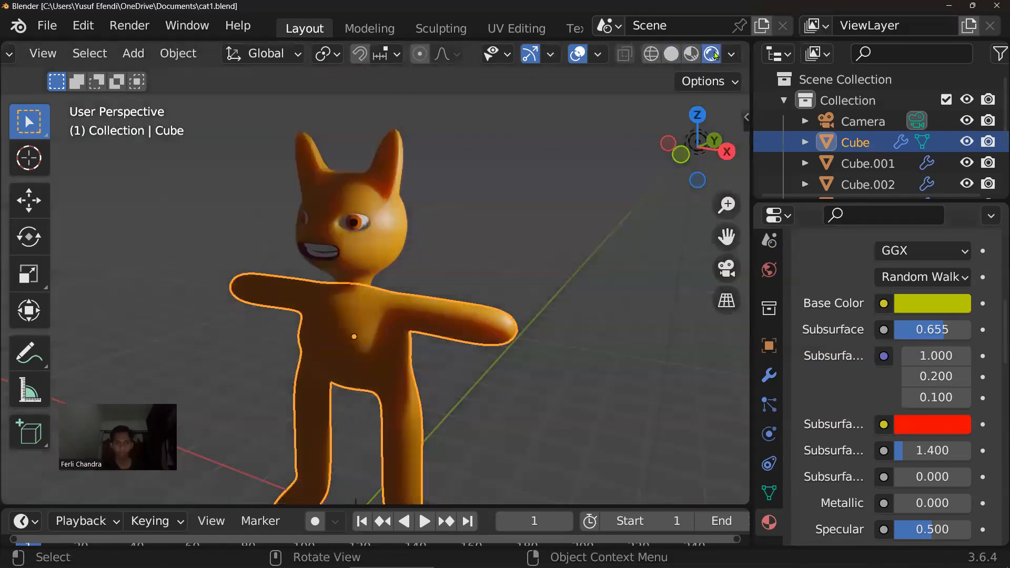
pyautogui.scroll(2, 487, 228)
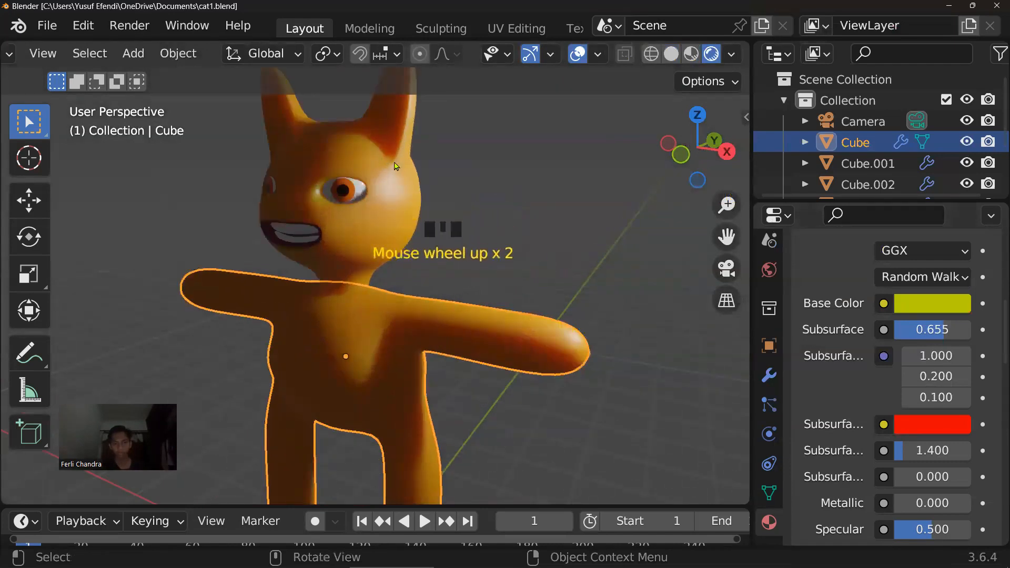
pyautogui.scroll(-2, 393, 141)
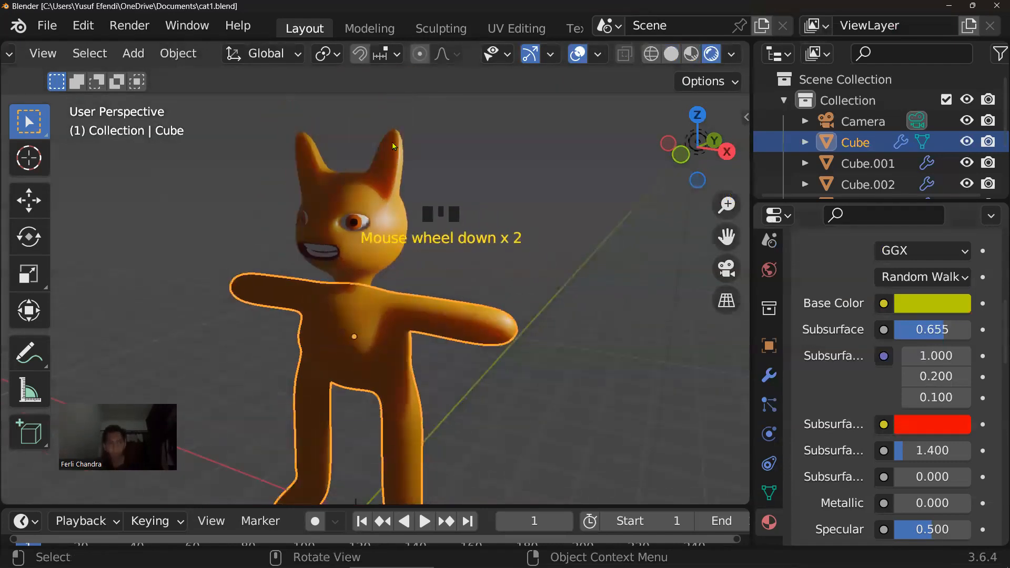
pyautogui.scroll(3, 398, 155)
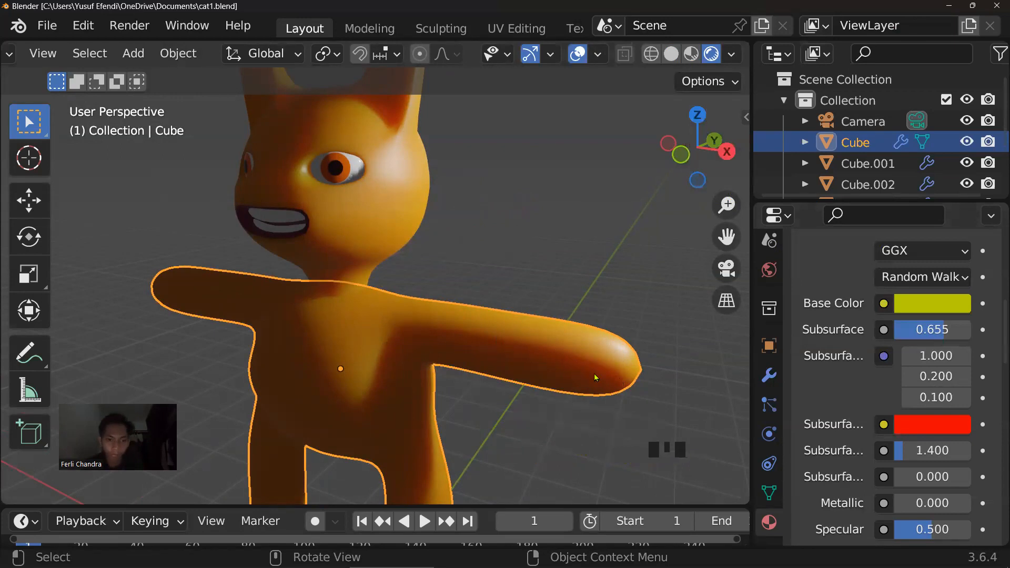
pyautogui.scroll(-2, 518, 279)
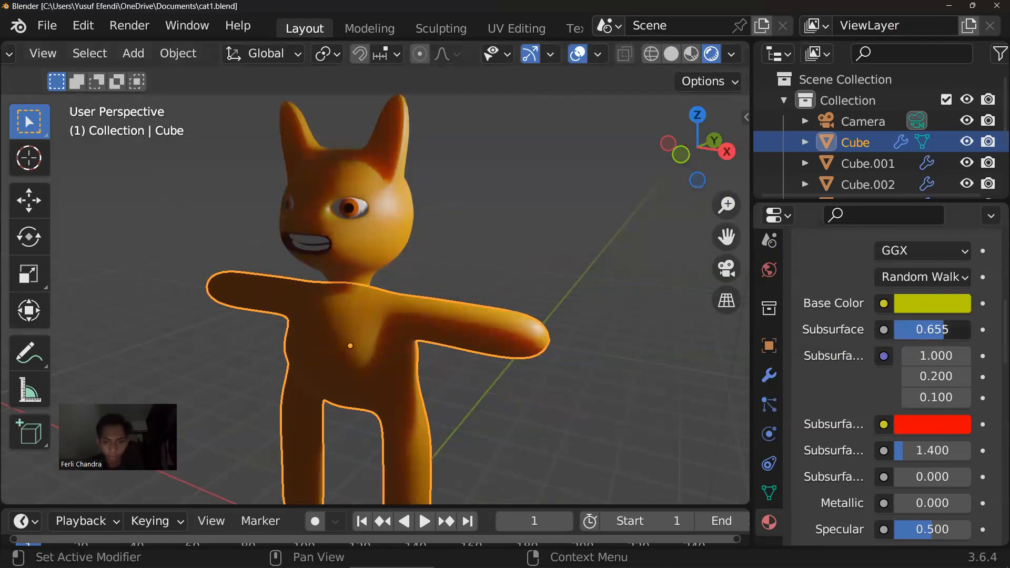
# Fine-tune the material's Subsurface amount to 0.696 in the rendered view and save the file
pyautogui.moveTo(932, 330)
pyautogui.mouseDown()
pyautogui.moveTo(963, 330)
pyautogui.moveTo(805, 329)
pyautogui.moveTo(970, 330)
pyautogui.moveTo(936, 329)
pyautogui.moveTo(948, 330)
pyautogui.mouseUp()
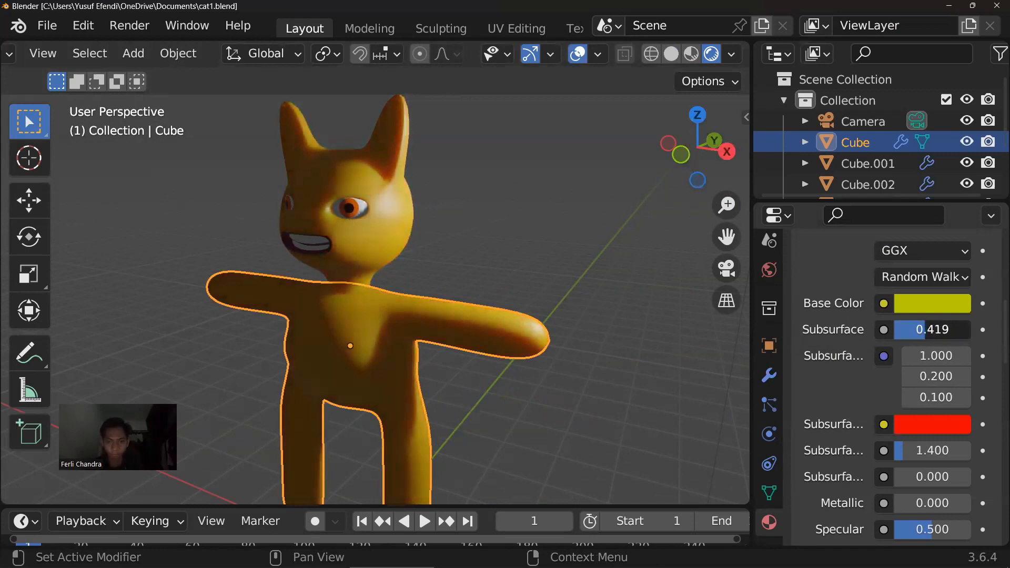
pyautogui.moveTo(927, 330); pyautogui.dragTo(951, 330)
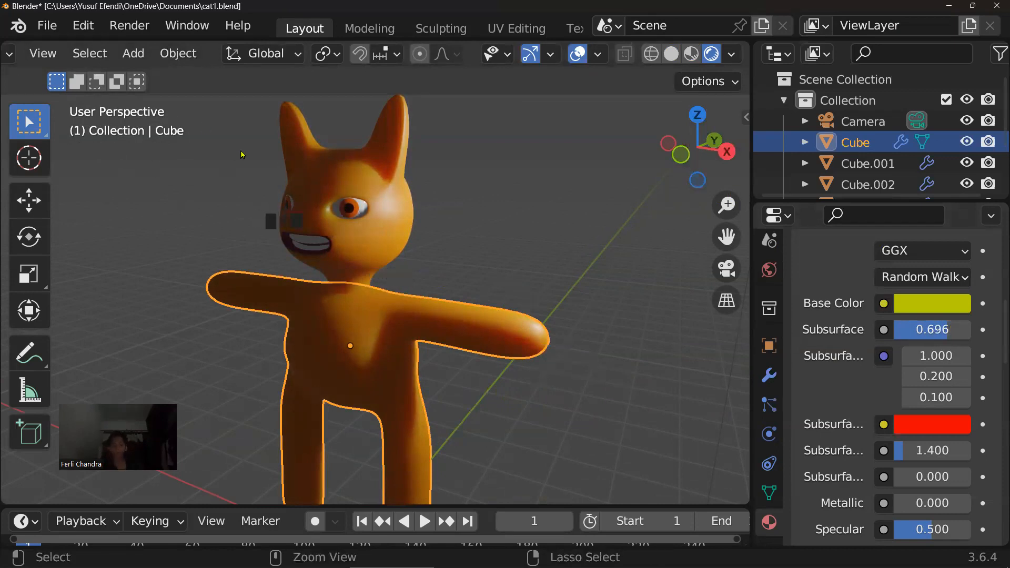
pyautogui.hotkey('ctrl', 's')
# Examine the cat's rendered face up close, checking the mouth, teeth, eye and skin shading from the front and side
pyautogui.scroll(-2, 289, 182)
pyautogui.scroll(1, 303, 196)
pyautogui.scroll(3, 302, 193)
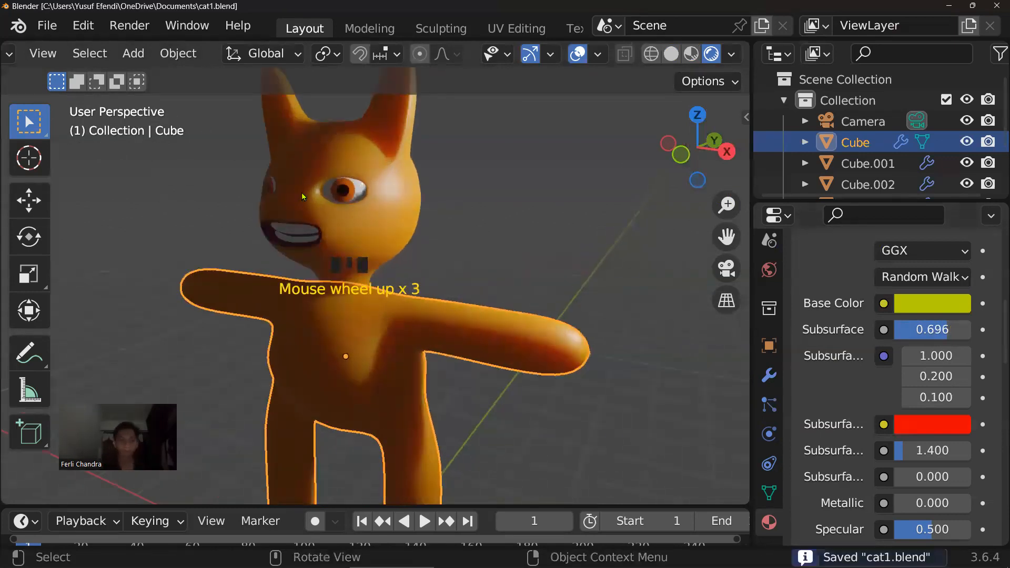
pyautogui.scroll(-5, 337, 203)
pyautogui.moveTo(412, 235); pyautogui.dragTo(481, 273, button='middle')
pyautogui.scroll(3, 381, 260)
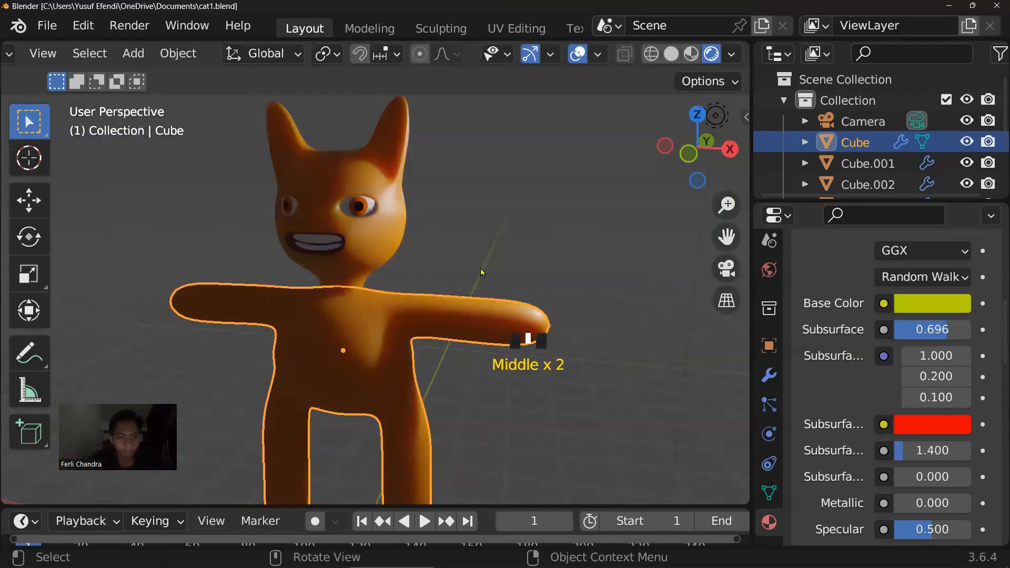
pyautogui.scroll(2, 471, 266)
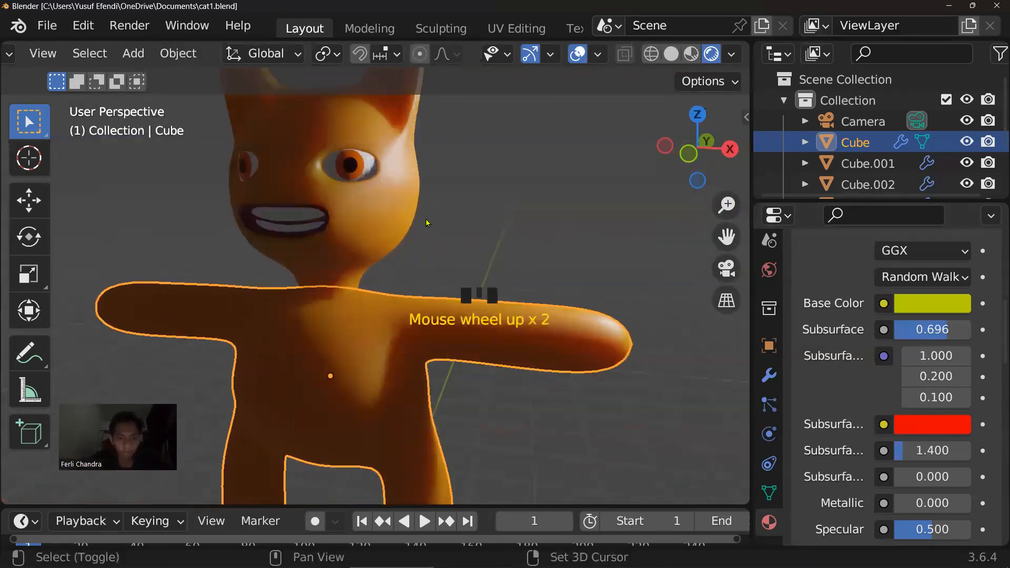
pyautogui.keyDown('shift'); pyautogui.moveTo(426, 223); pyautogui.dragTo(447, 287, button='middle'); pyautogui.keyUp('shift')
pyautogui.scroll(2, 447, 287)
pyautogui.scroll(1, 458, 240)
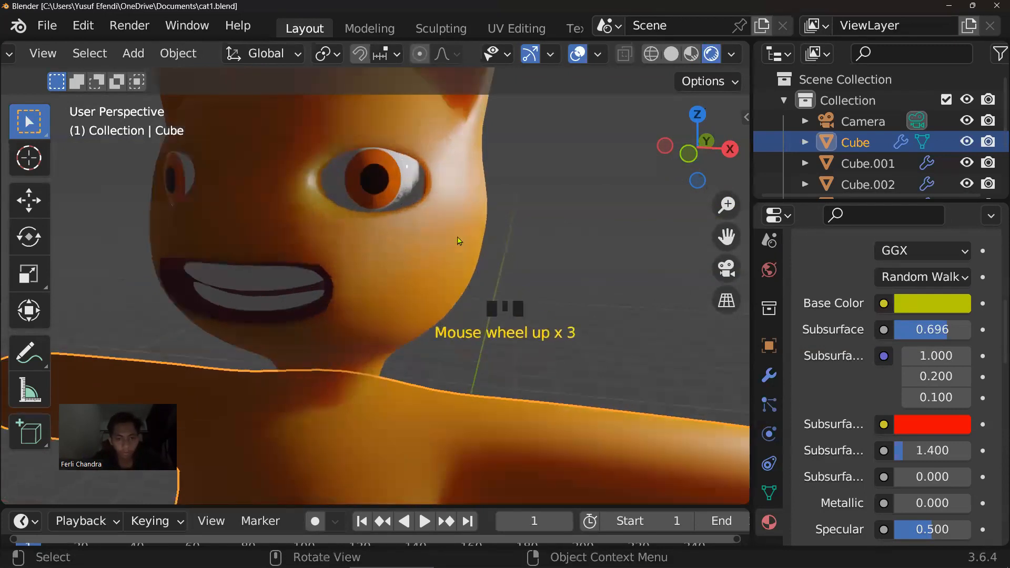
pyautogui.scroll(1, 457, 241)
pyautogui.moveTo(444, 218); pyautogui.dragTo(481, 275, button='middle')
pyautogui.scroll(1, 495, 214)
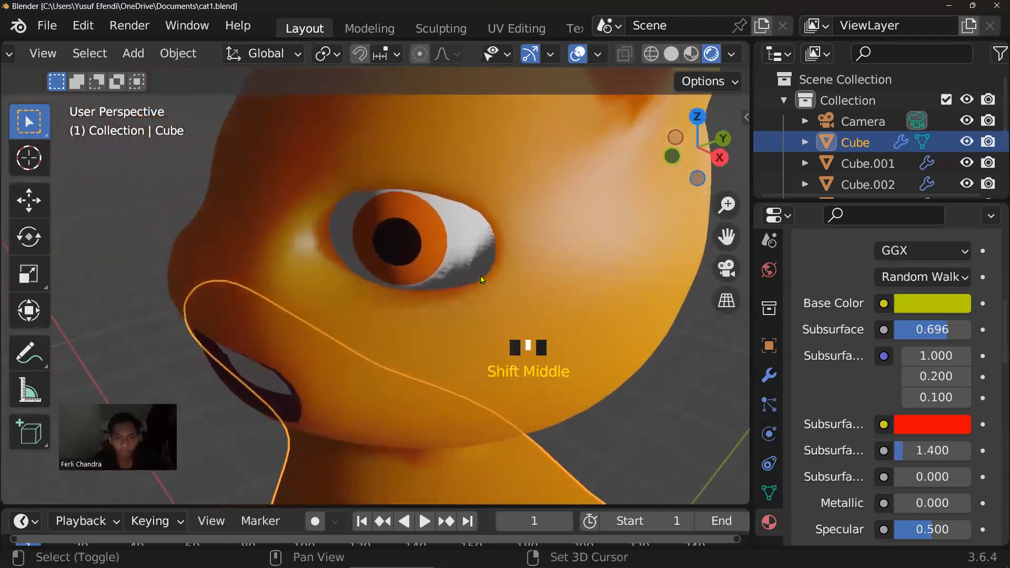
# Open the head mesh for editing and try a loop cut around the eye
pyautogui.click(368, 286)
pyautogui.press('Tab')
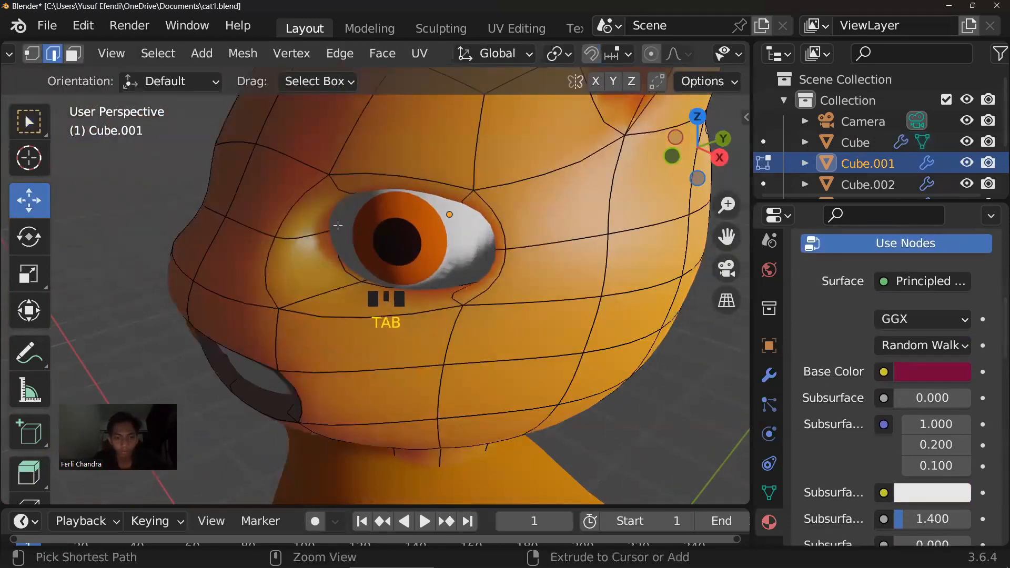
pyautogui.hotkey('ctrl', 'r')
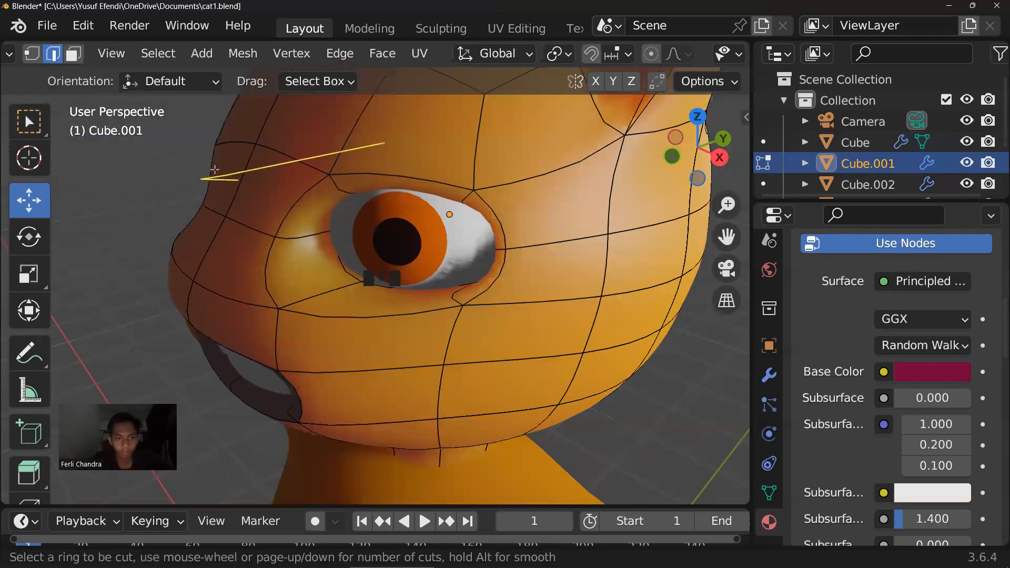
pyautogui.rightClick(367, 249)
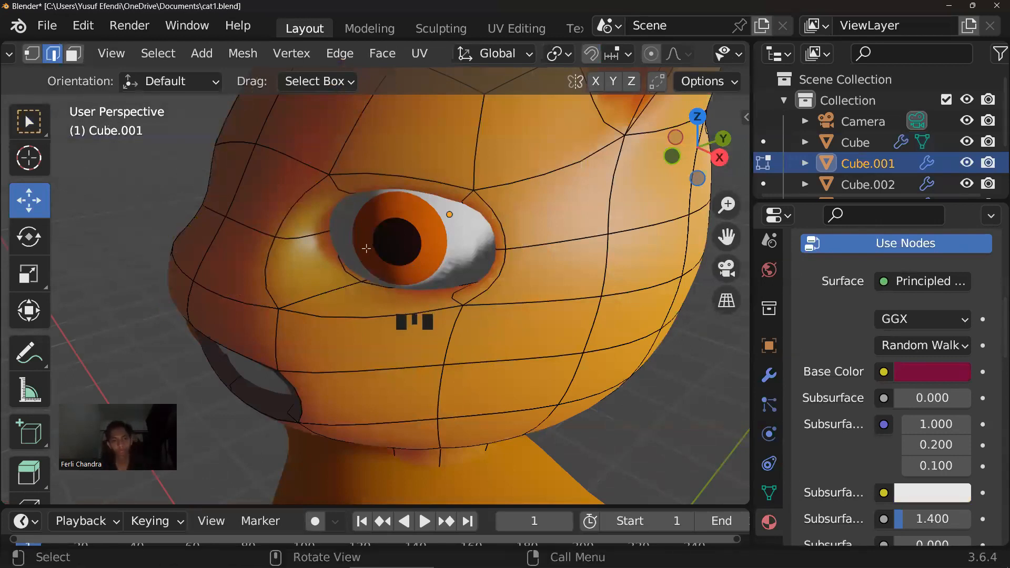
pyautogui.press('super')
pyautogui.write('alienware Command Center')
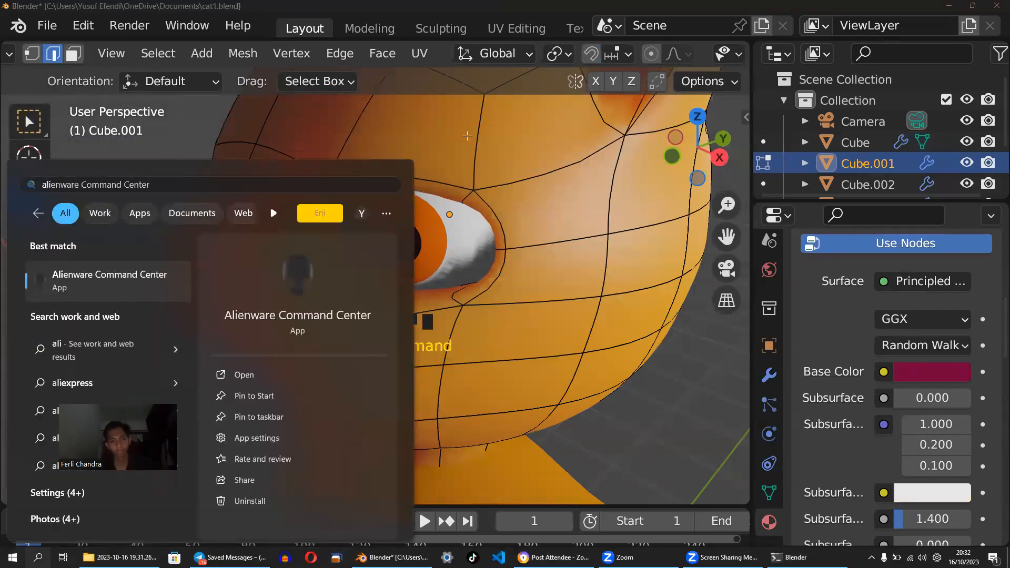
pyautogui.click(515, 5)
pyautogui.hotkey('alt', 'Tab')
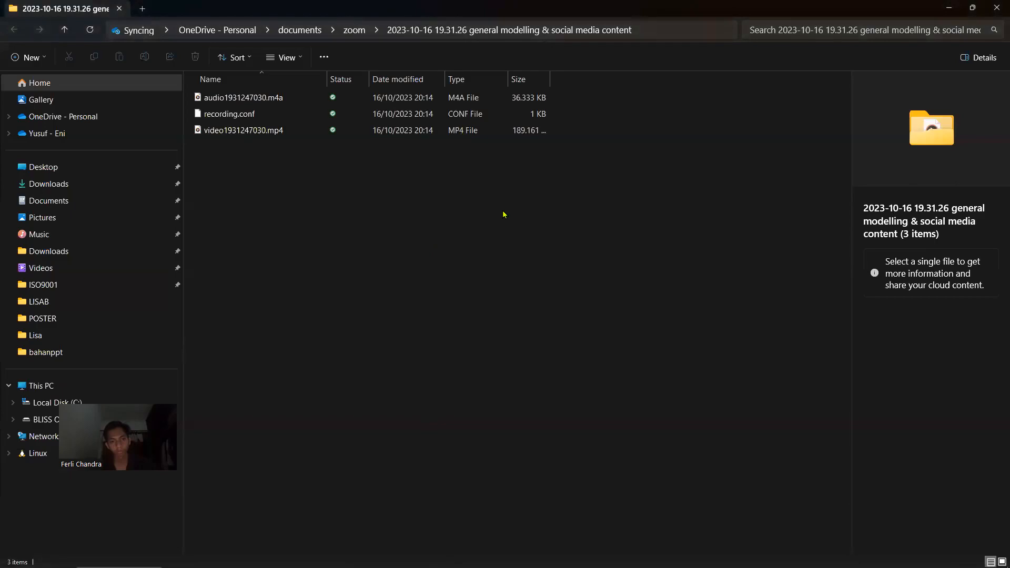
pyautogui.hotkey('alt', 'Tab')
# Switch the viewport to Material Preview and add a loop cut around the inside of the eye opening, slid by about -0.04
pyautogui.moveTo(348, 171); pyautogui.dragTo(477, 157, button='middle')
pyautogui.moveTo(414, 150); pyautogui.dragTo(660, 136, button='middle')
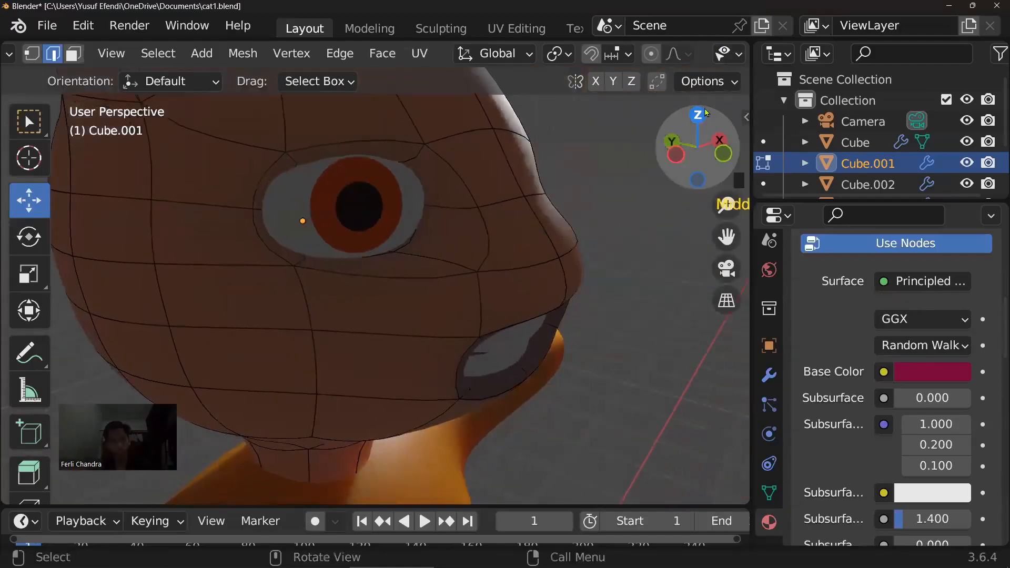
pyautogui.scroll(-6, 680, 56)
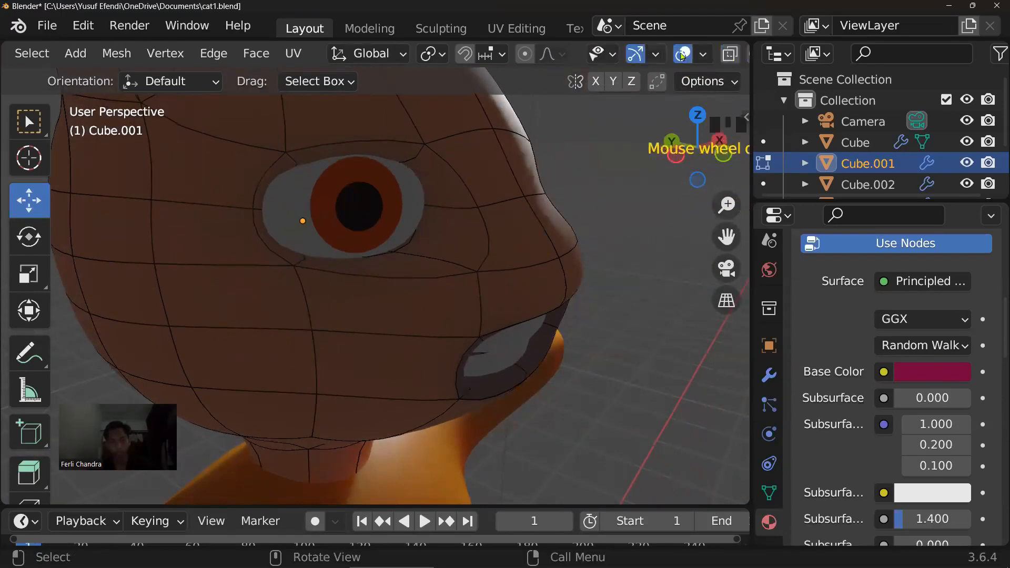
pyautogui.click(691, 53)
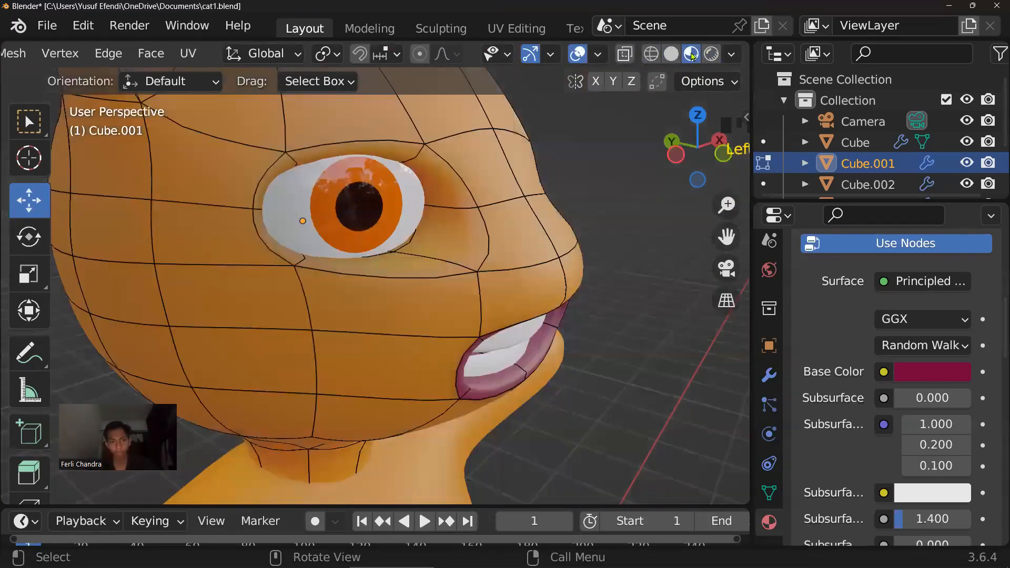
pyautogui.hotkey('ctrl', 'r')
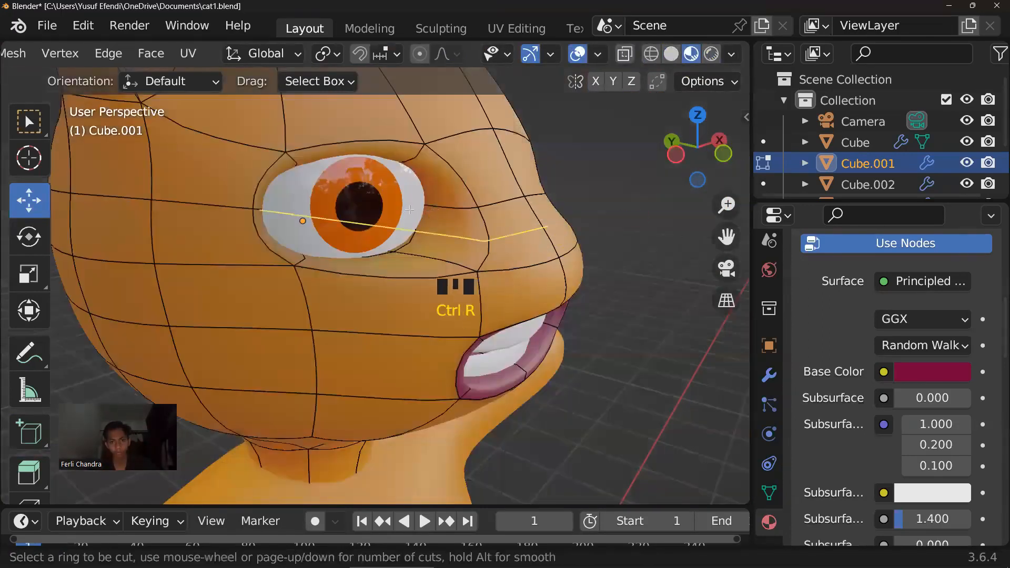
pyautogui.click(427, 186)
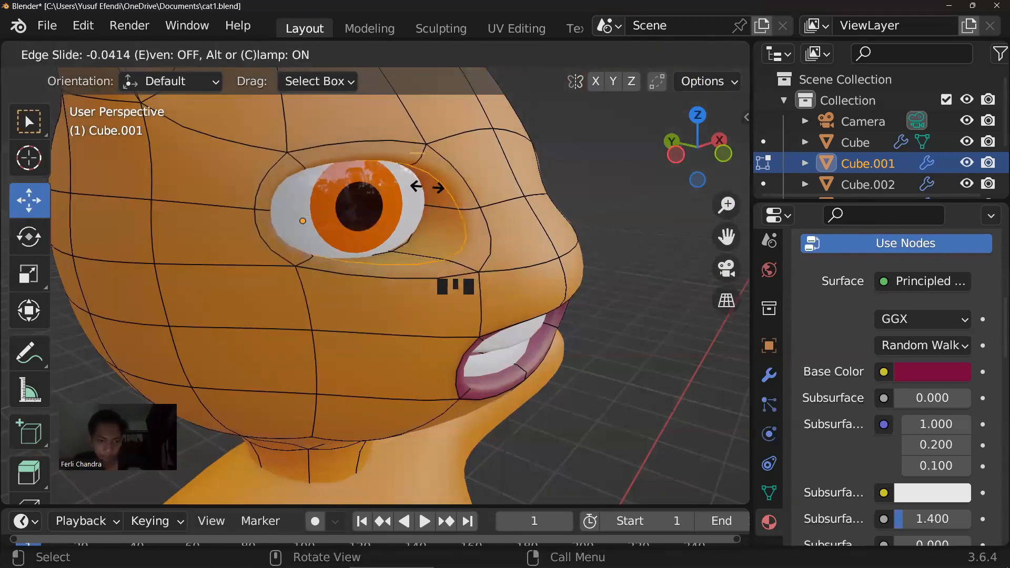
pyautogui.click(428, 187)
# Select the new loop's edges at the inner eye corner and move them about 0.12 m along global Y towards the eyeball
pyautogui.moveTo(463, 226); pyautogui.dragTo(434, 241, button='middle')
pyautogui.scroll(1, 509, 242)
pyautogui.moveTo(428, 203); pyautogui.dragTo(453, 291, button='middle')
pyautogui.scroll(1, 453, 291)
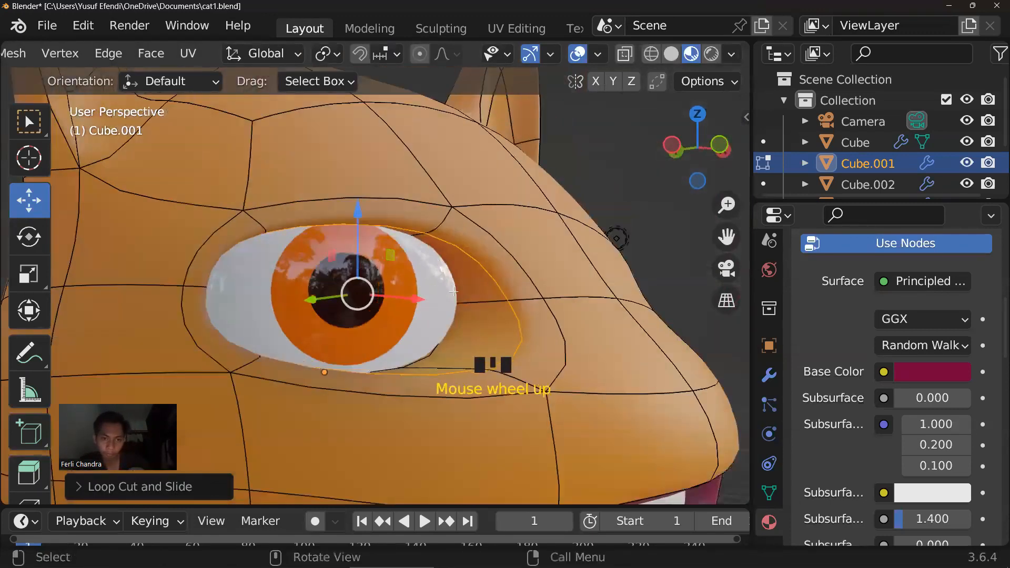
pyautogui.moveTo(483, 299); pyautogui.dragTo(574, 353, button='middle')
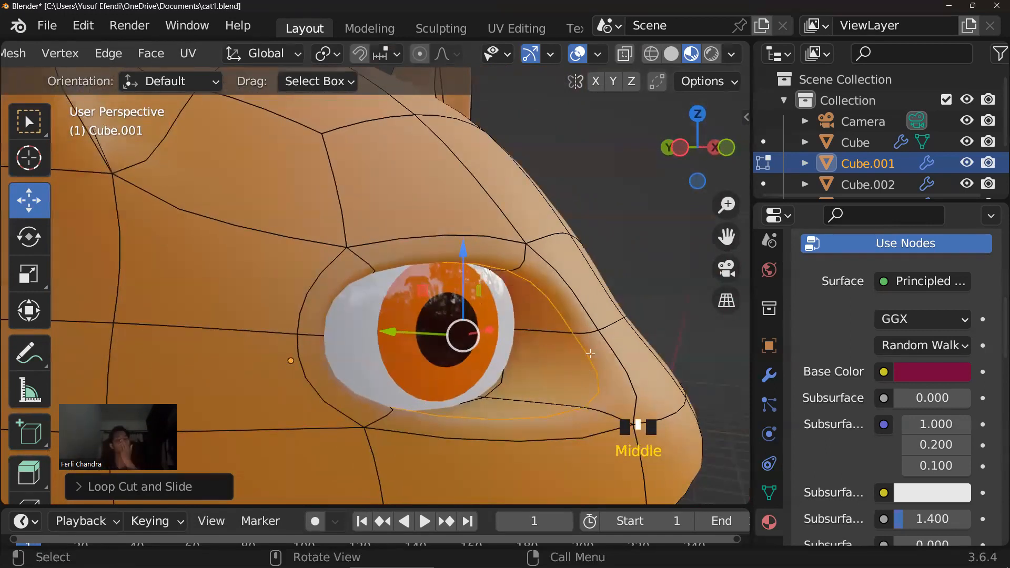
pyautogui.scroll(5, 81, 62)
pyautogui.scroll(7, 80, 62)
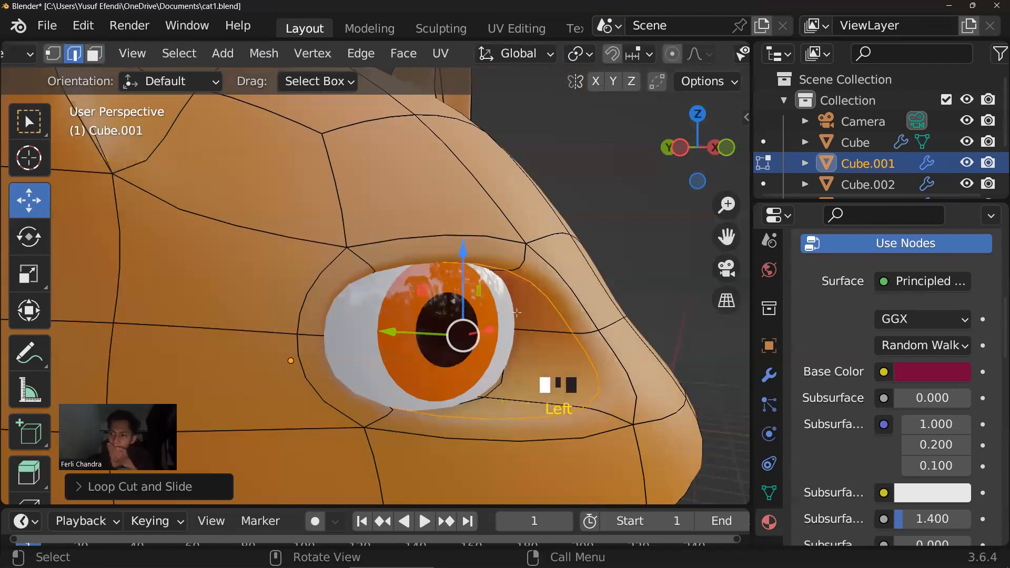
pyautogui.click(577, 333)
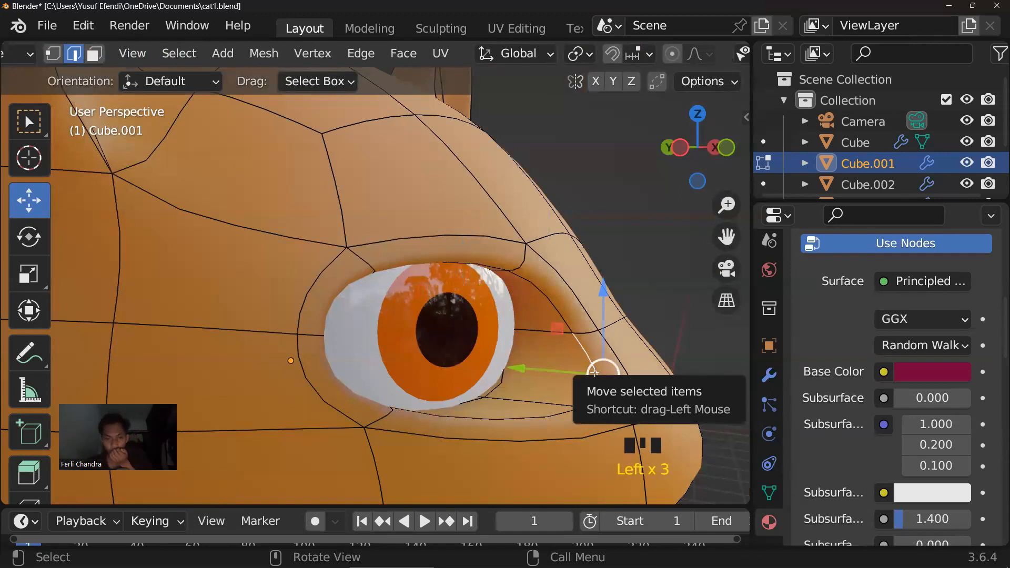
pyautogui.press('g')
pyautogui.press('y')
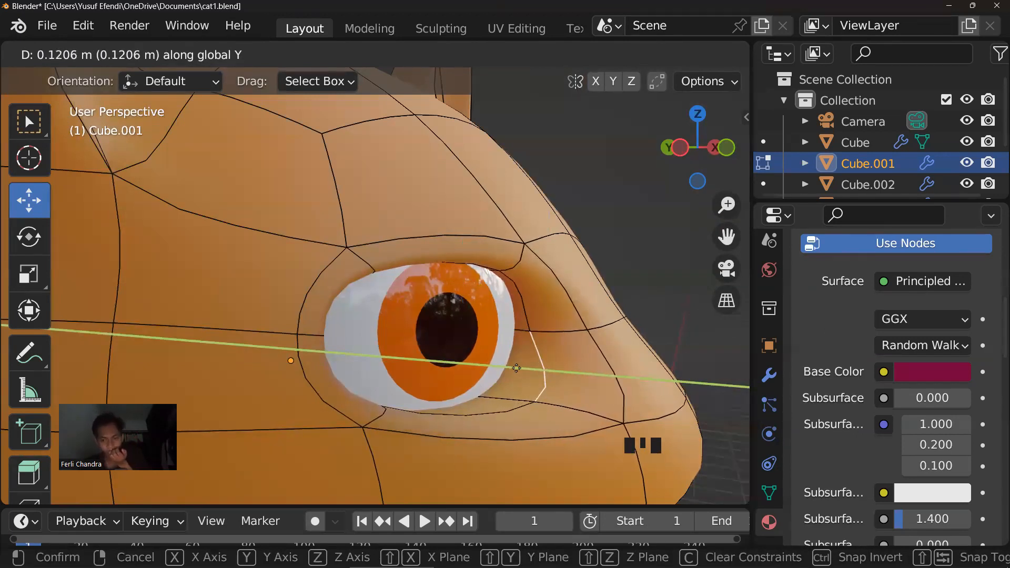
pyautogui.click(504, 367)
# Leave mesh editing and move the mirrored eyeballs apart by about 0.03 m along global X
pyautogui.moveTo(504, 367); pyautogui.dragTo(336, 316, button='middle')
pyautogui.press('Tab')
pyautogui.click(324, 316)
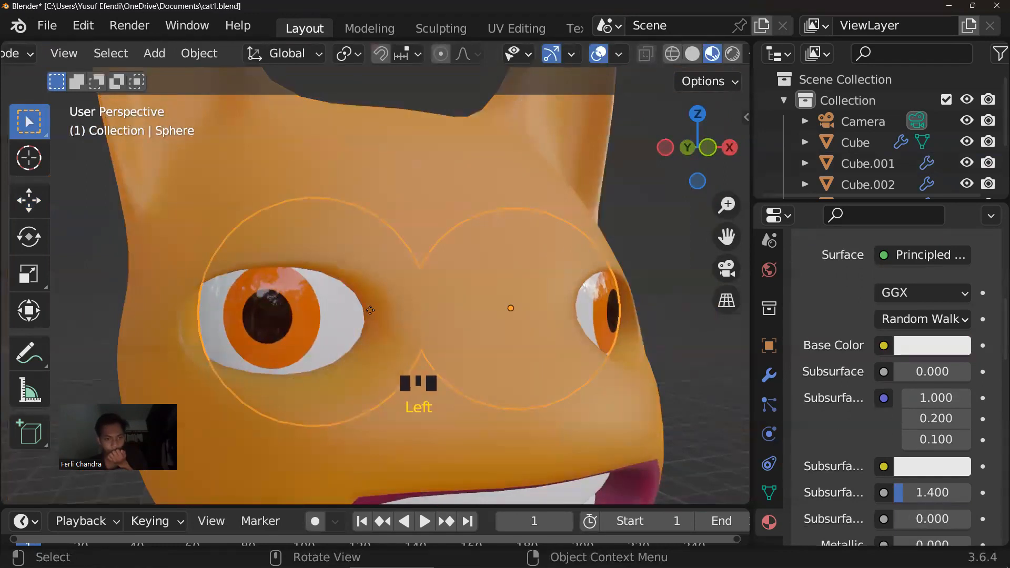
pyautogui.press('g')
pyautogui.press('x')
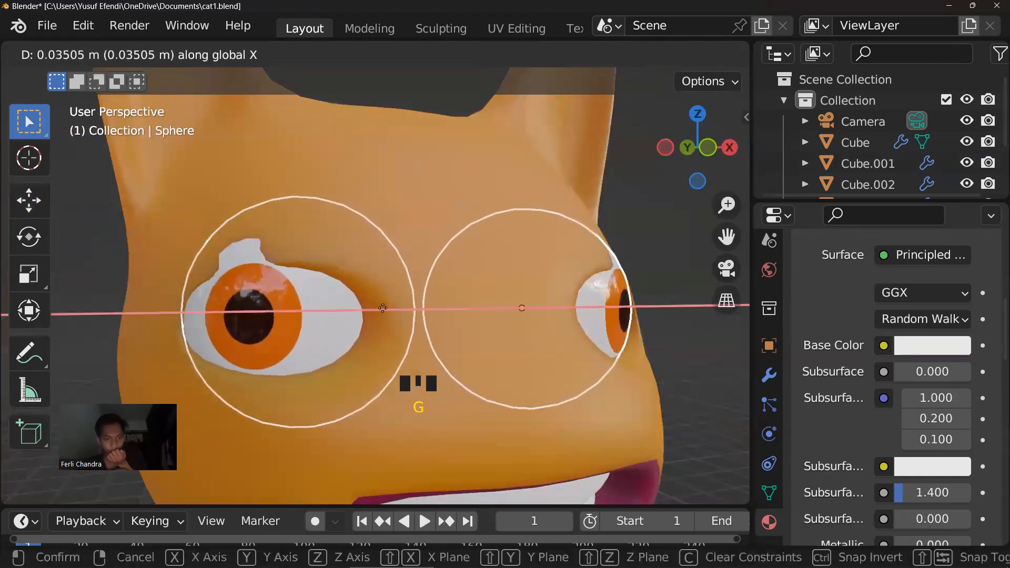
pyautogui.click(377, 308)
# Rotate the eyeballs about -9 degrees around global Z and lower them by about 0.02 m
pyautogui.moveTo(378, 309); pyautogui.dragTo(312, 315, button='middle')
pyautogui.scroll(1, 385, 331)
pyautogui.press('r')
pyautogui.press('z')
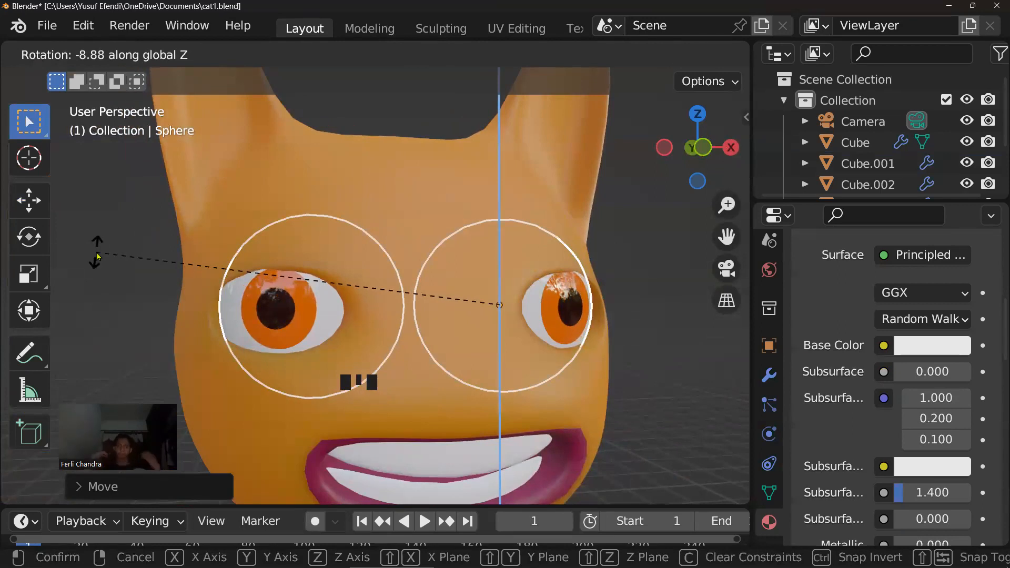
pyautogui.click(96, 256)
pyautogui.press('g')
pyautogui.press('z')
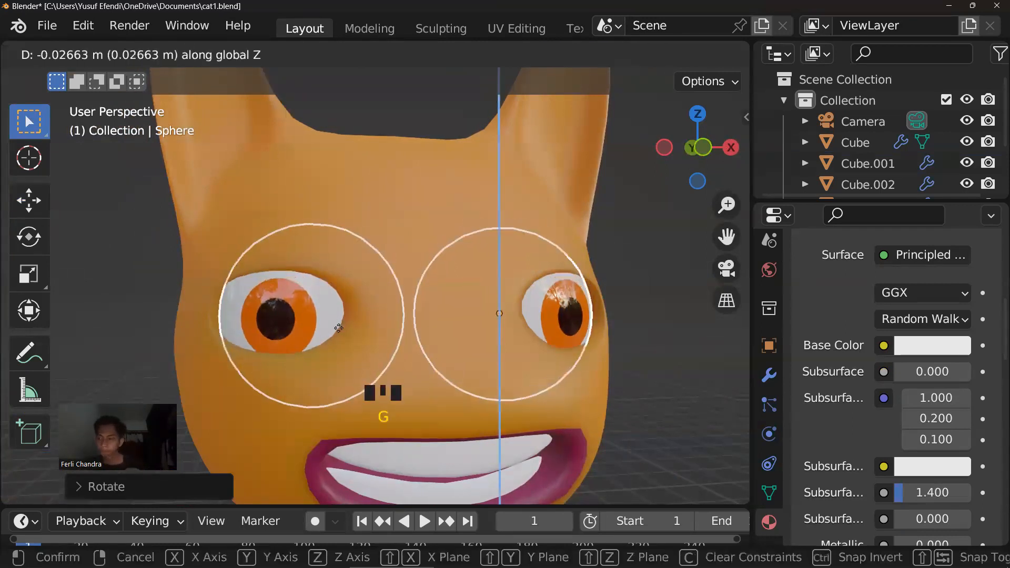
pyautogui.click(339, 328)
# Check the adjusted eyes from the front and side, and save the file in Object Mode
pyautogui.press('Tab')
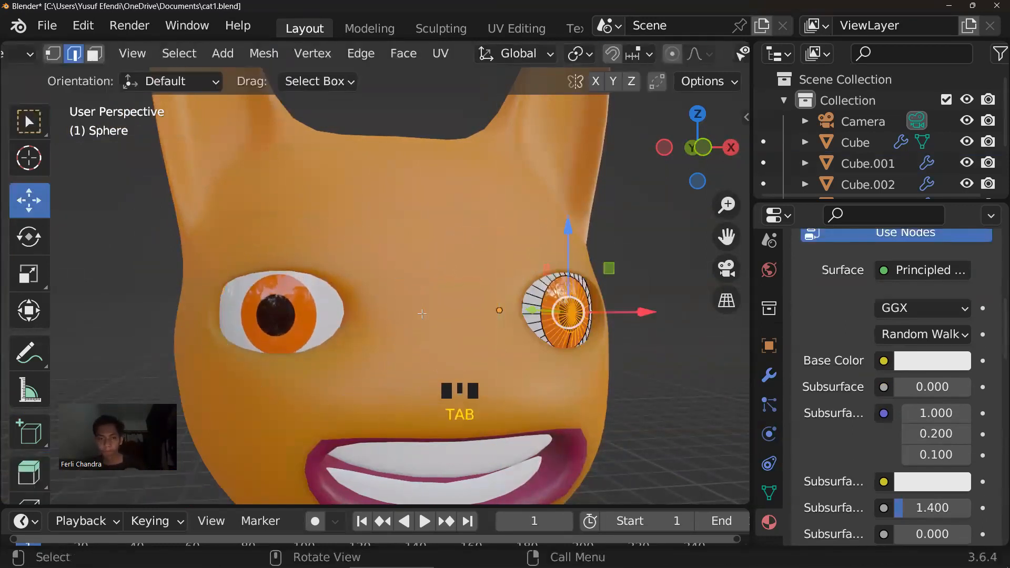
pyautogui.moveTo(422, 314); pyautogui.dragTo(435, 334, button='middle')
pyautogui.press('Tab')
pyautogui.scroll(-2, 418, 334)
pyautogui.scroll(-4, 447, 337)
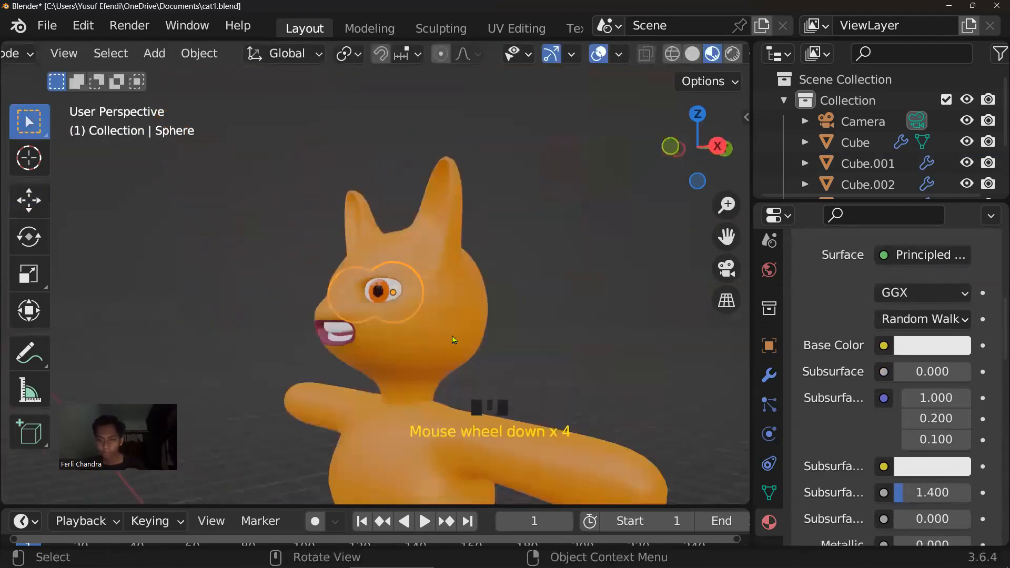
pyautogui.press('Tab')
pyautogui.press('Tab')
pyautogui.moveTo(536, 336); pyautogui.dragTo(505, 340, button='middle')
pyautogui.scroll(2, 504, 342)
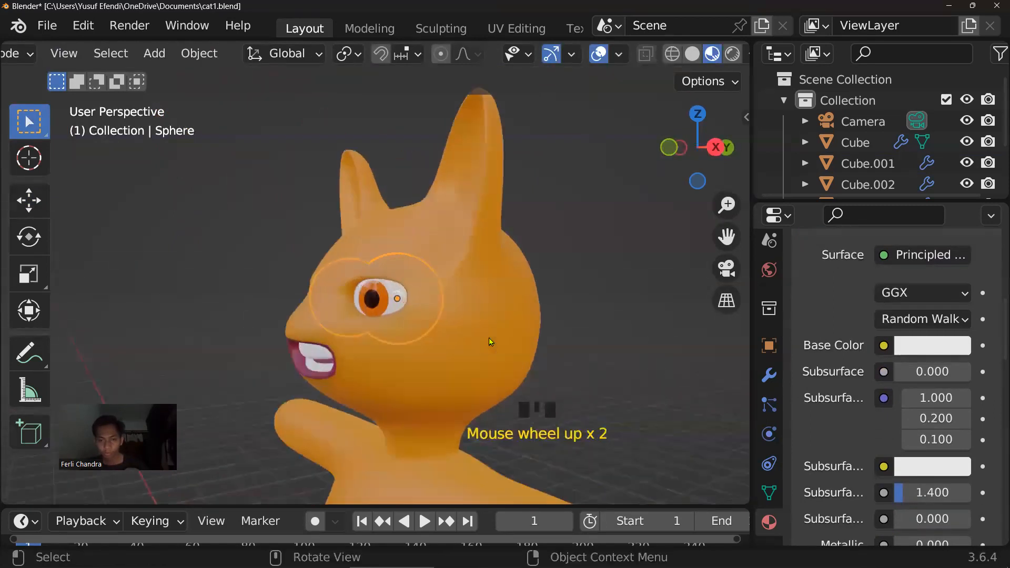
pyautogui.hotkey('ctrl', 's')
# Add a new particle system to the cat's body and set its type to Hair
pyautogui.moveTo(504, 323); pyautogui.dragTo(469, 343, button='middle')
pyautogui.click(499, 340)
pyautogui.scroll(-3, 500, 342)
pyautogui.click(433, 404)
pyautogui.keyDown('shift'); pyautogui.moveTo(433, 405); pyautogui.dragTo(608, 330, button='middle'); pyautogui.keyUp('shift')
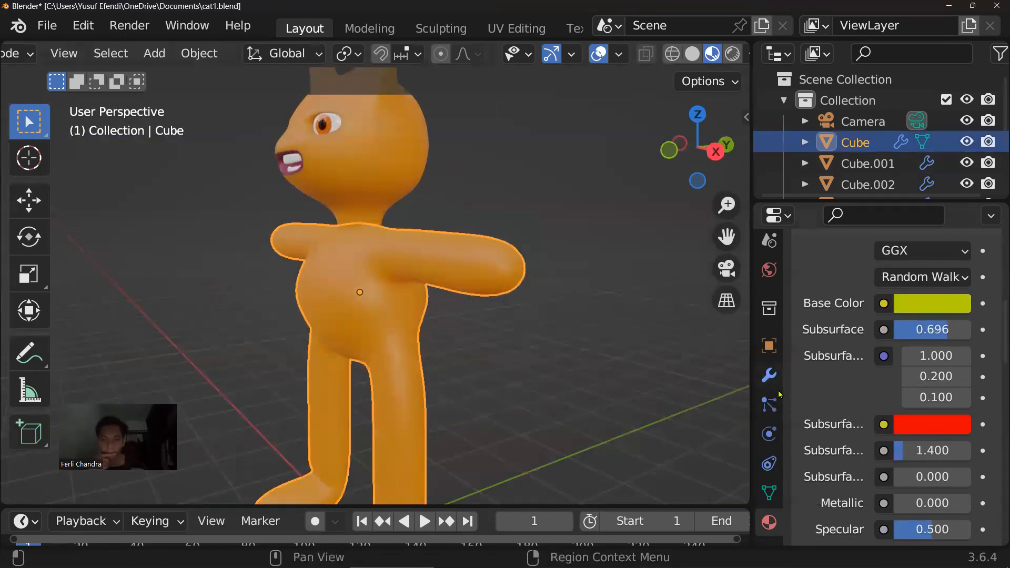
pyautogui.click(770, 406)
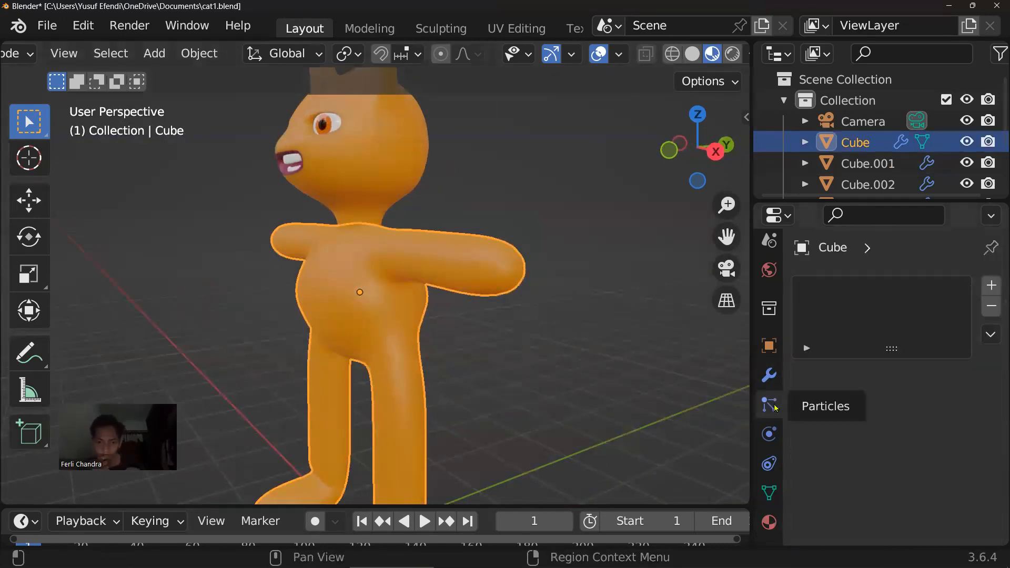
pyautogui.click(992, 287)
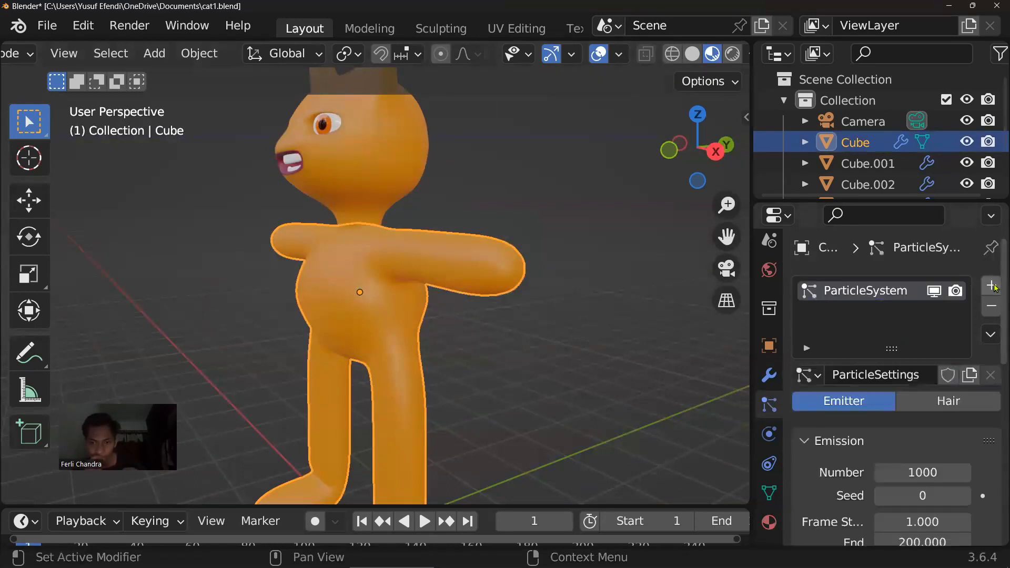
pyautogui.click(929, 401)
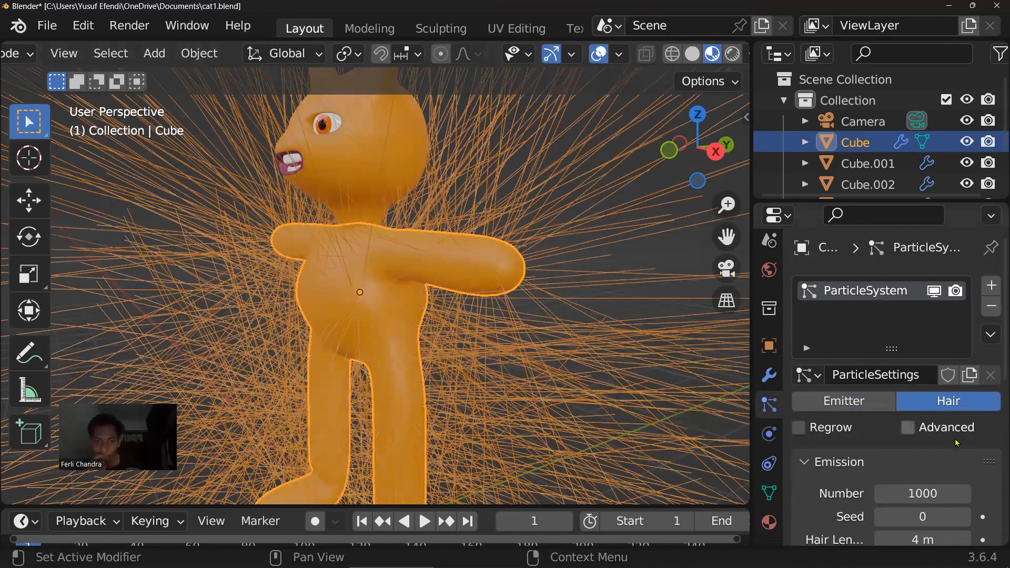
# Set the body's Hair Length to 0.1 m, trying 0.2 m first
pyautogui.scroll(-6, 957, 442)
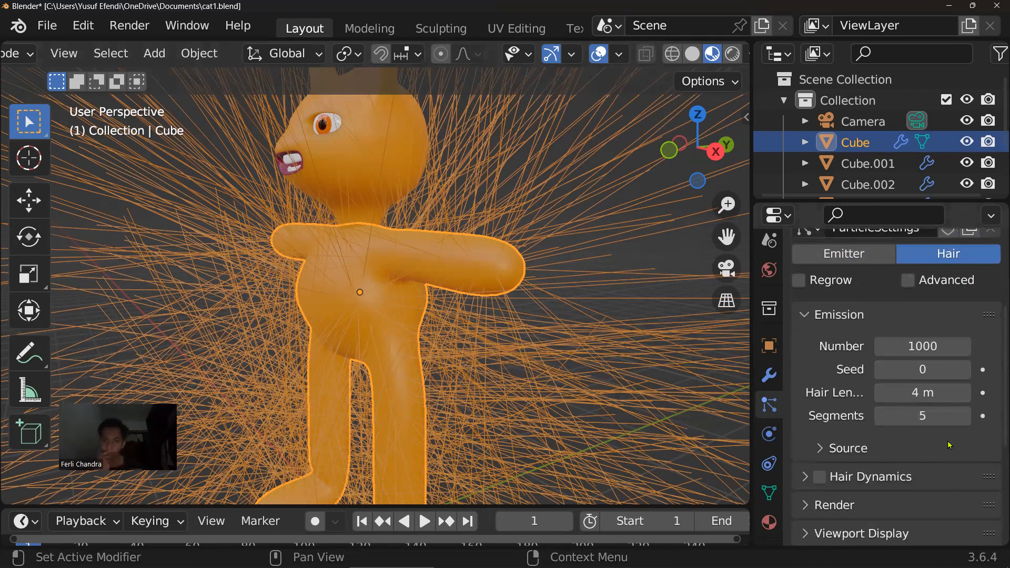
pyautogui.click(926, 395)
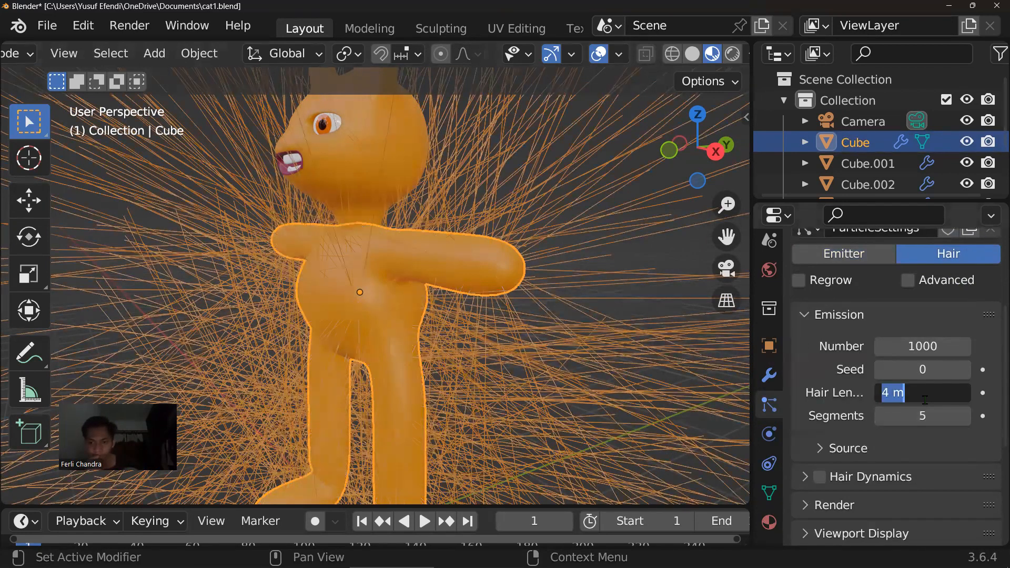
pyautogui.write('.2')
pyautogui.press('Return')
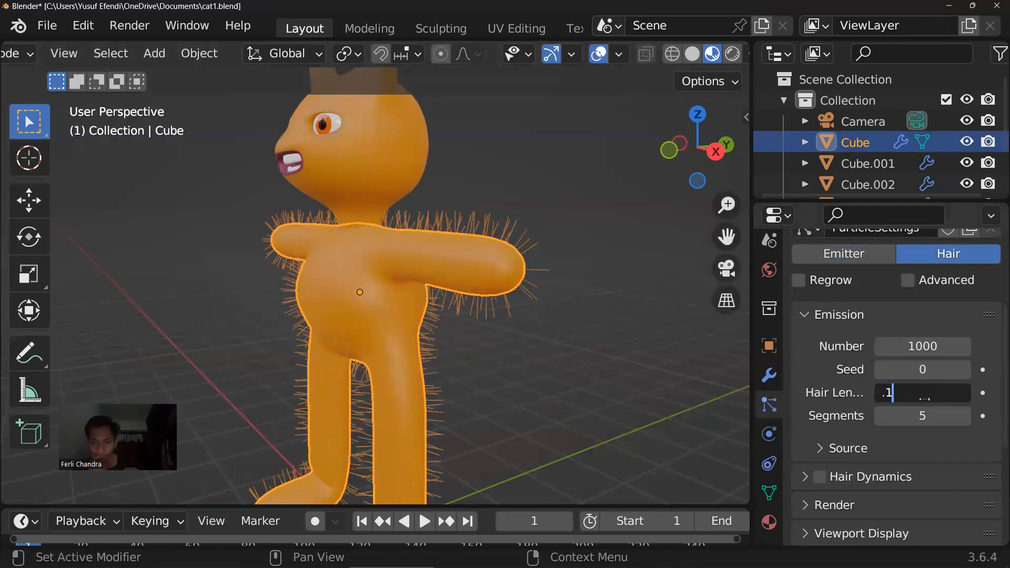
pyautogui.press('Return')
pyautogui.moveTo(529, 383); pyautogui.dragTo(514, 372, button='middle')
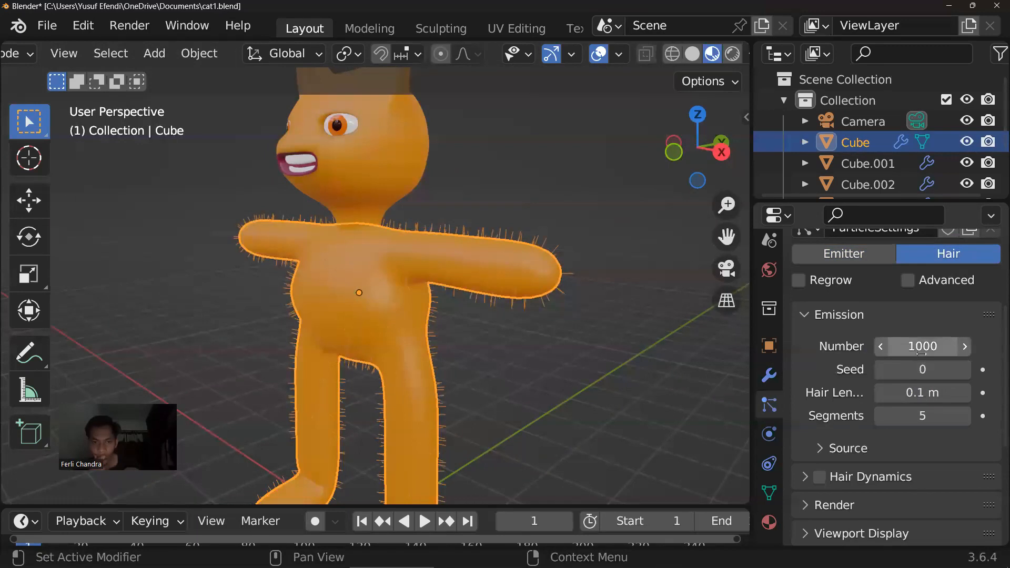
# Set the hair particles' Children to Simple and inspect the fur around the body
pyautogui.scroll(-5, 923, 369)
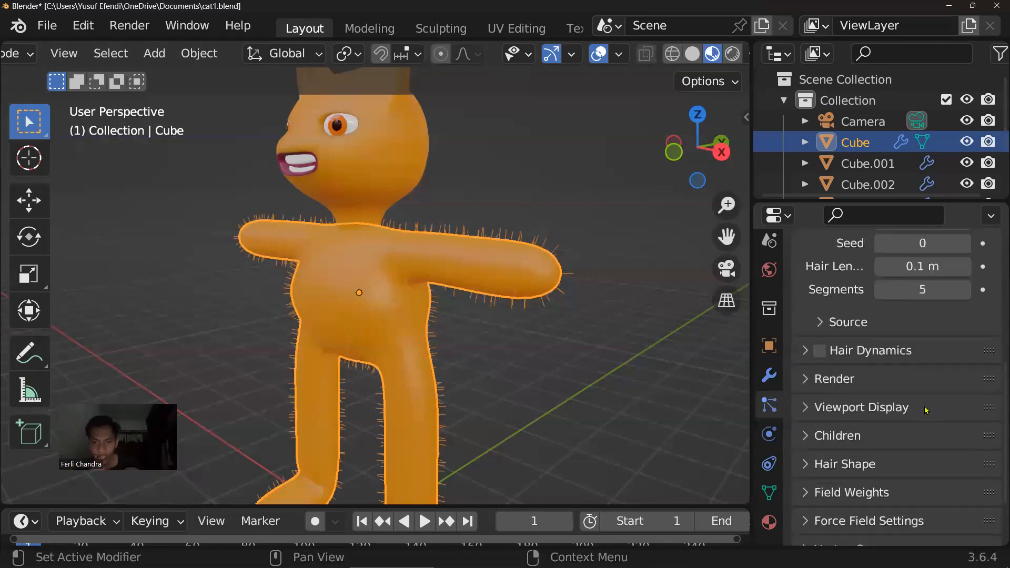
pyautogui.scroll(-2, 898, 418)
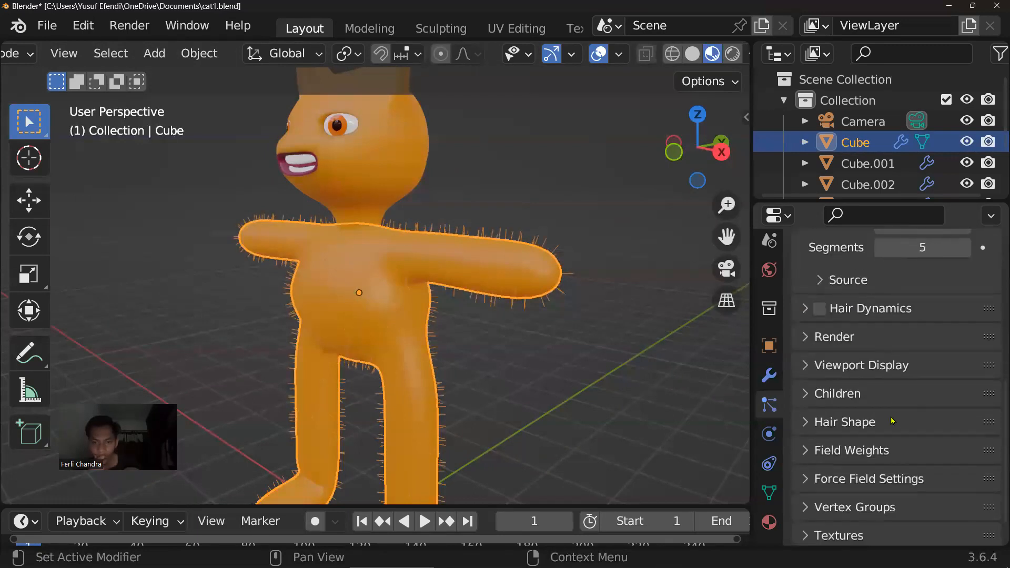
pyautogui.click(844, 395)
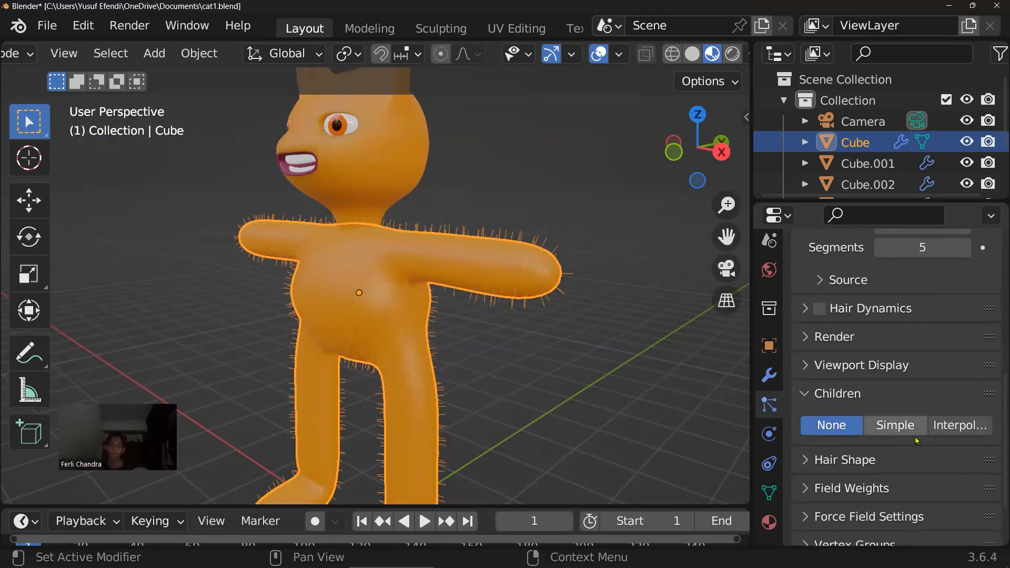
pyautogui.scroll(-3, 916, 441)
pyautogui.click(895, 363)
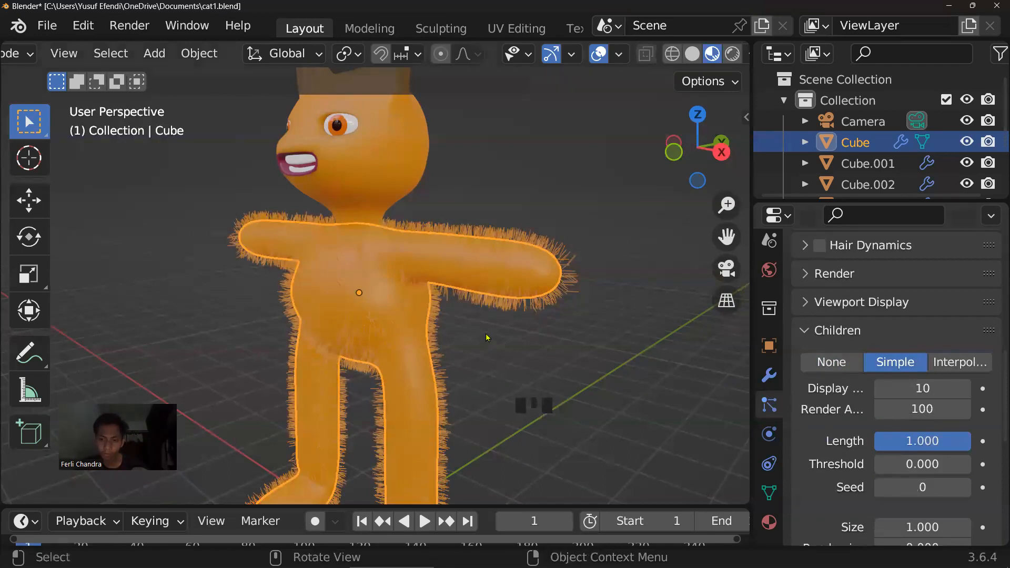
pyautogui.scroll(-3, 487, 338)
pyautogui.scroll(3, 514, 343)
pyautogui.moveTo(513, 343); pyautogui.dragTo(506, 316, button='middle')
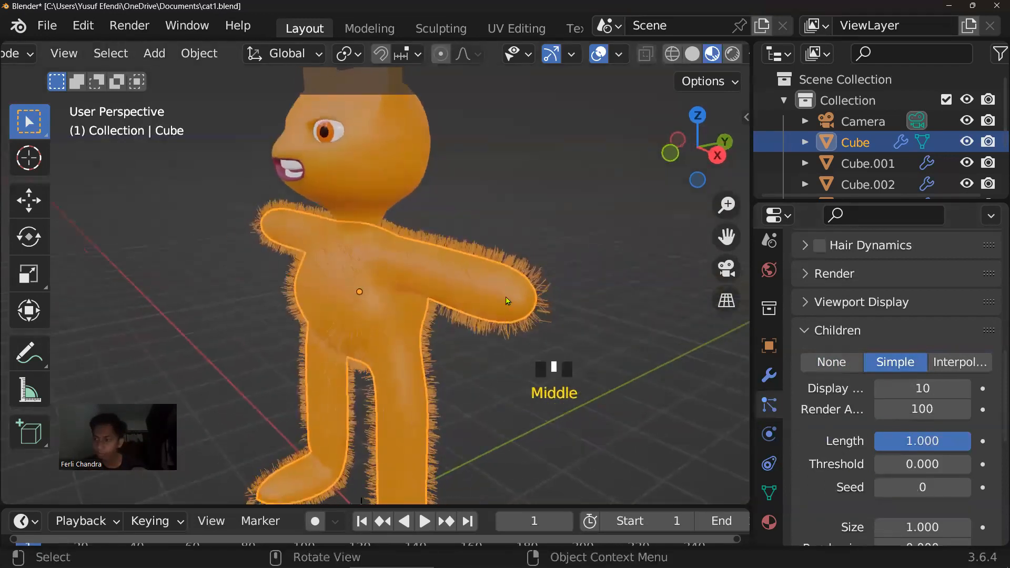
# Preview the body's fur with Rendered shading and set the hair particles' Children to Interpolated
pyautogui.click(733, 54)
pyautogui.scroll(2, 505, 251)
pyautogui.moveTo(510, 251); pyautogui.dragTo(544, 238, button='middle')
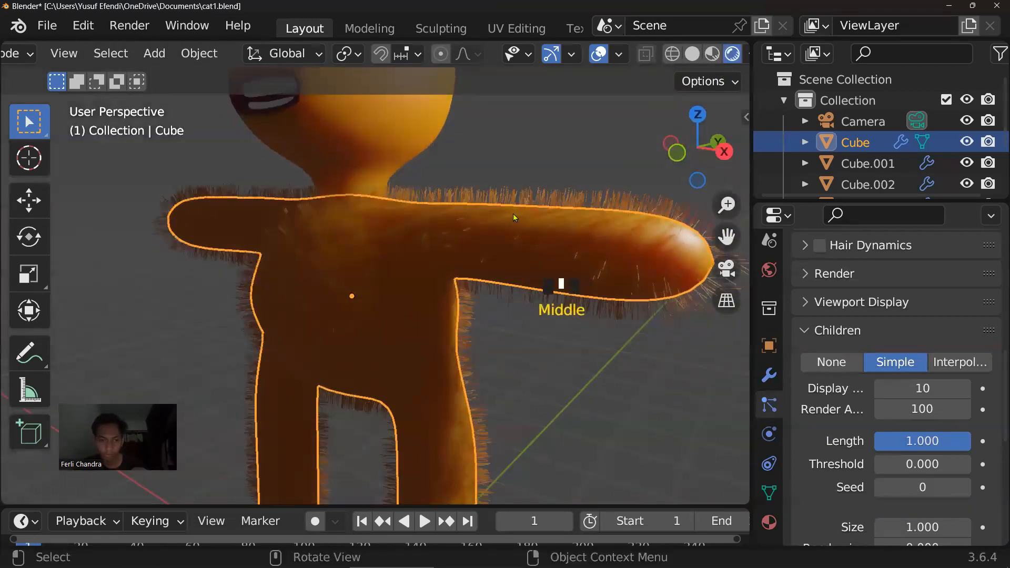
pyautogui.scroll(-2, 560, 245)
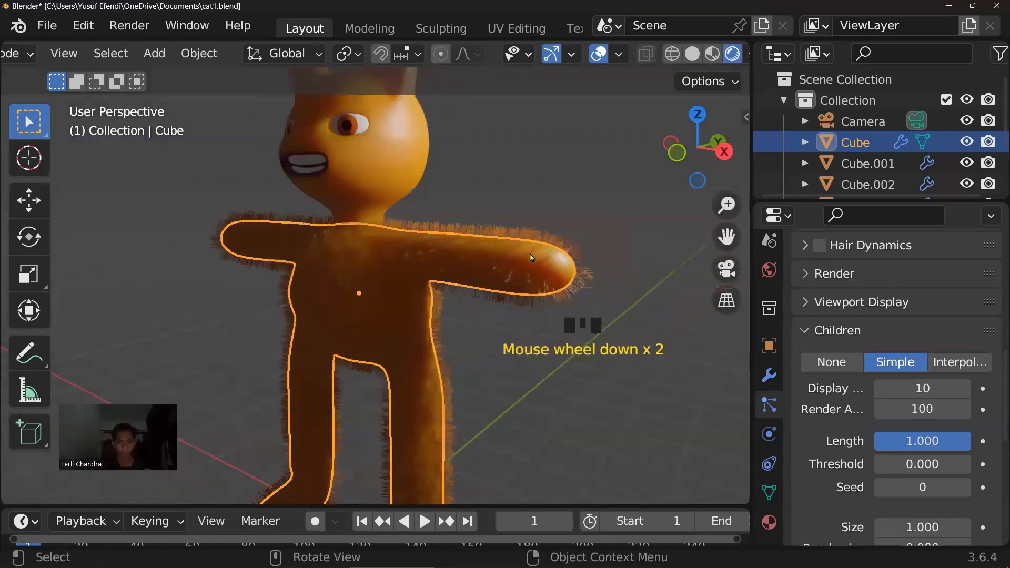
pyautogui.click(955, 364)
pyautogui.click(915, 364)
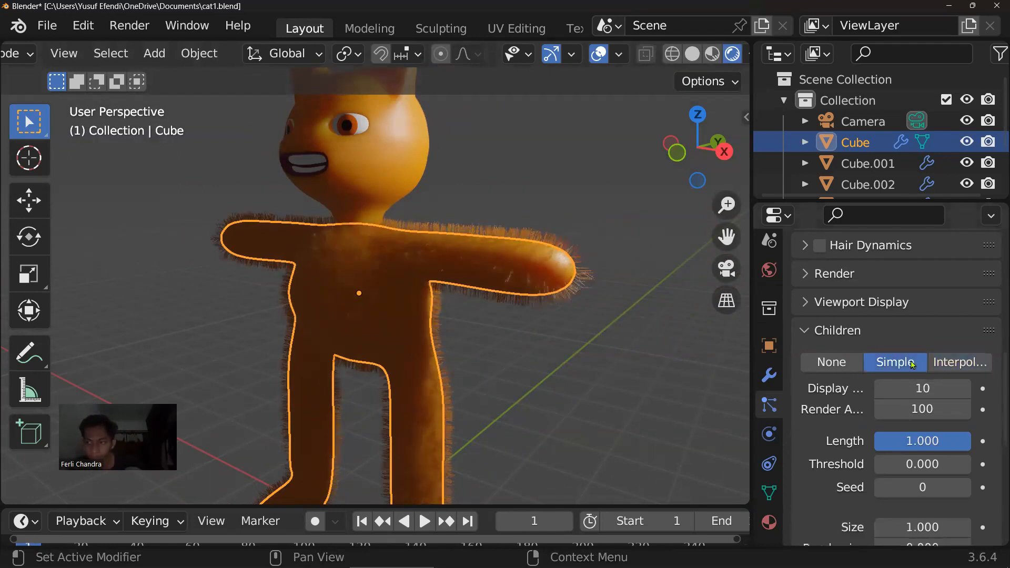
pyautogui.click(952, 364)
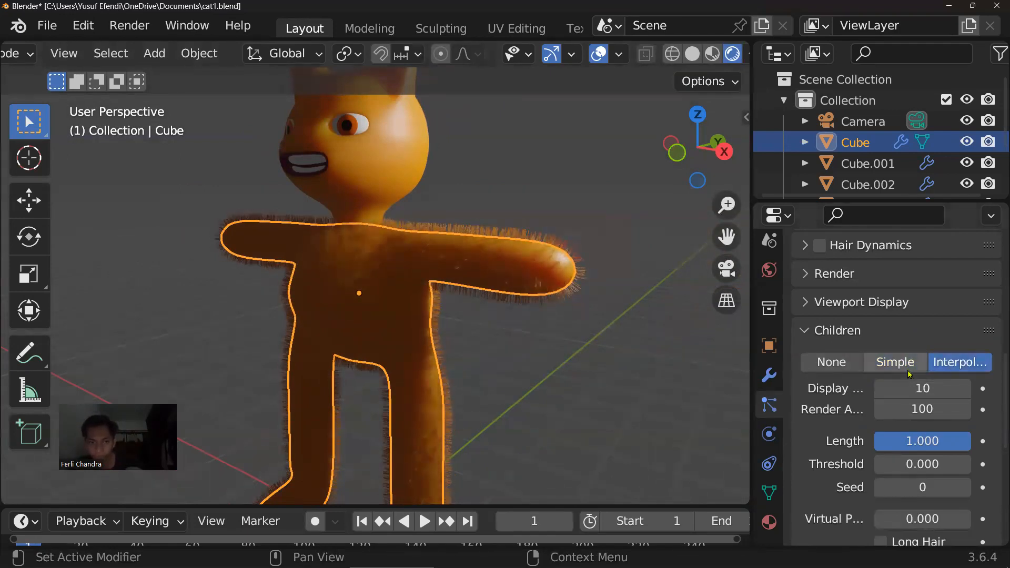
# Set the body's hair emission Number to 10000 and inspect the denser fur up close and from a distance
pyautogui.scroll(3, 910, 362)
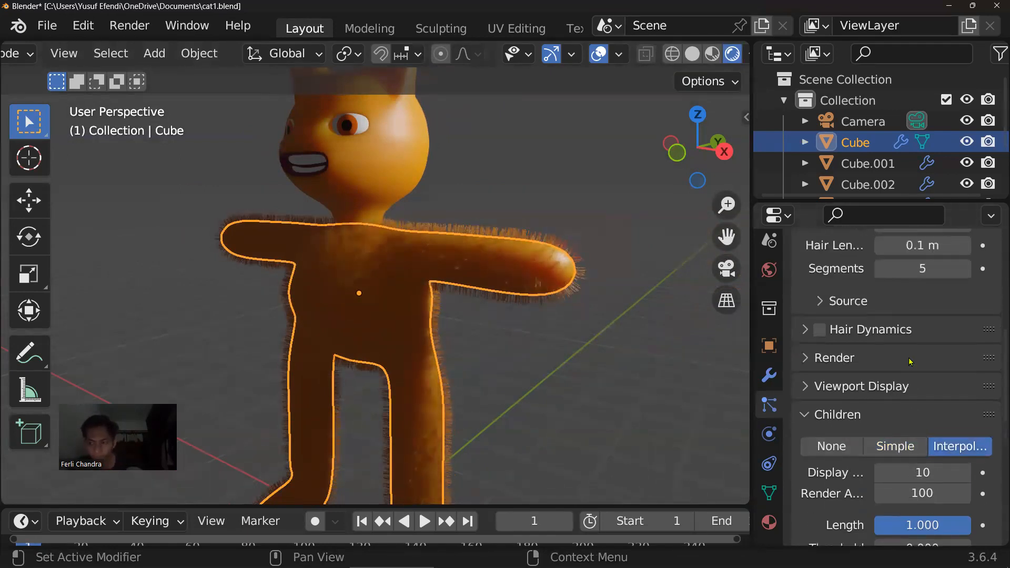
pyautogui.scroll(4, 908, 358)
pyautogui.click(934, 326)
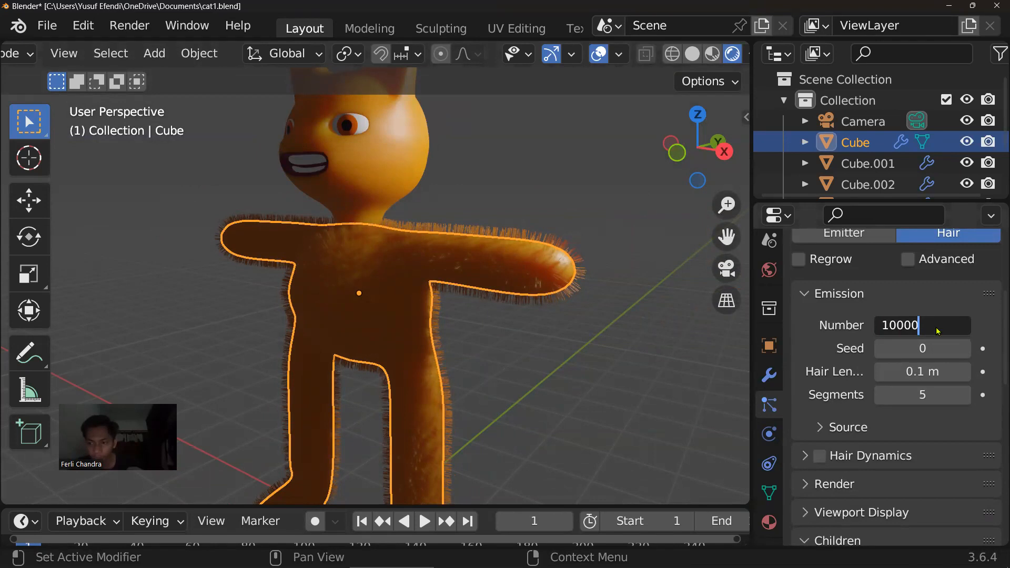
pyautogui.write('10000')
pyautogui.press('Return')
pyautogui.moveTo(564, 311); pyautogui.dragTo(536, 339, button='middle')
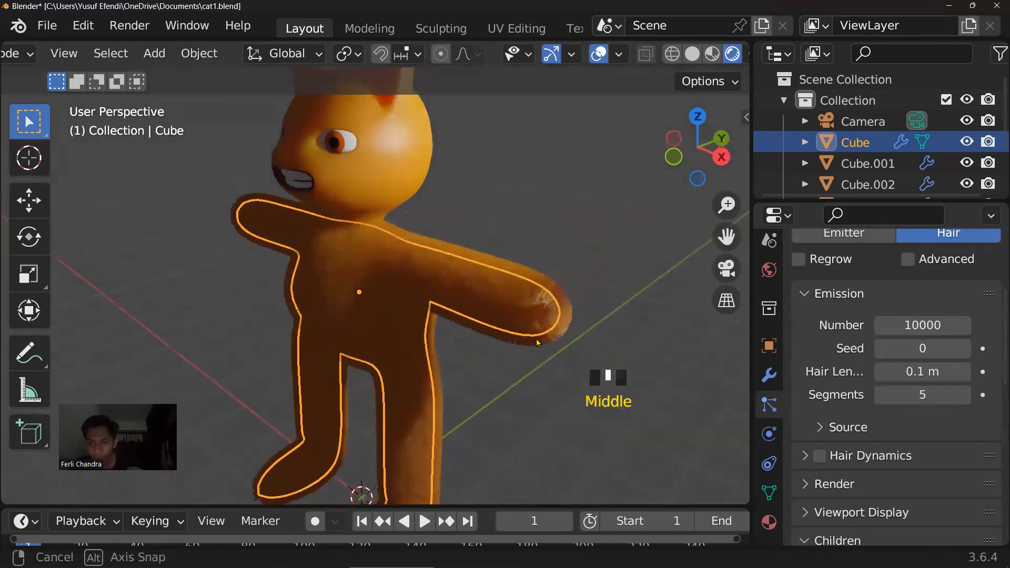
pyautogui.scroll(2, 547, 336)
pyautogui.moveTo(587, 308); pyautogui.dragTo(595, 280, button='middle')
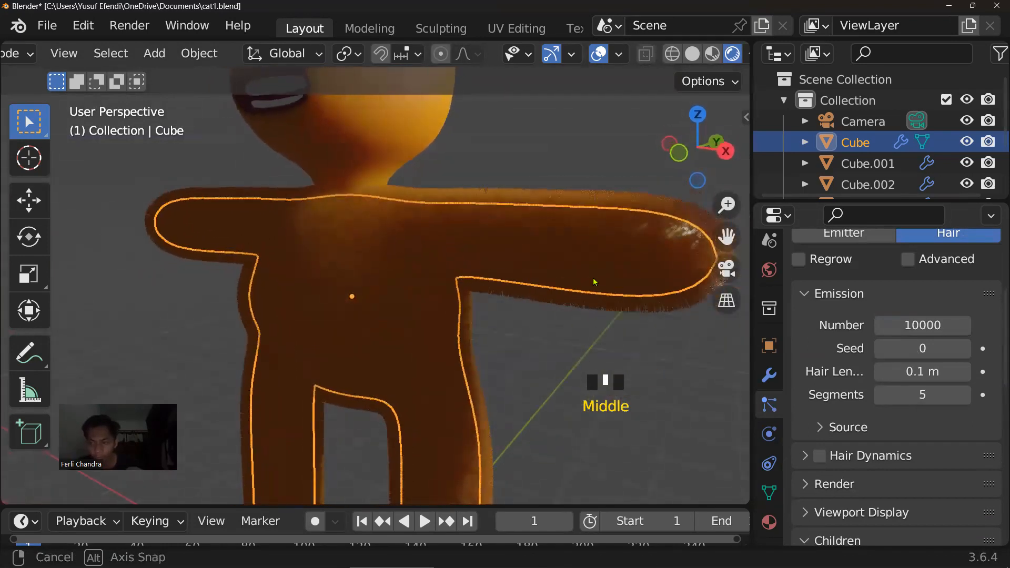
pyautogui.scroll(-3, 513, 301)
pyautogui.moveTo(513, 301)
pyautogui.mouseDown(button='middle')
pyautogui.moveTo(544, 324)
pyautogui.moveTo(515, 316)
pyautogui.mouseUp(button='middle')
pyautogui.scroll(-3, 452, 312)
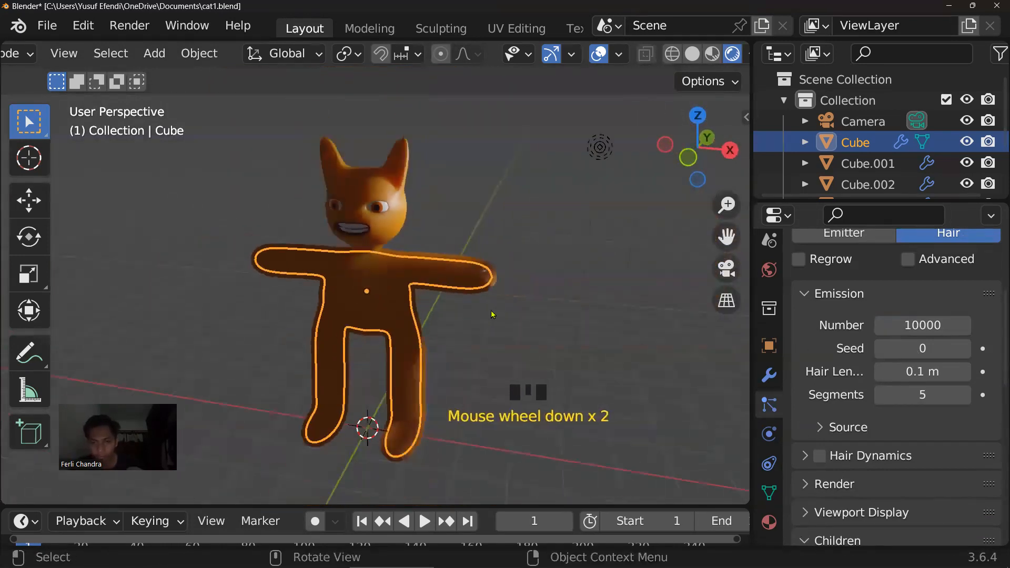
pyautogui.moveTo(452, 312); pyautogui.dragTo(519, 295, button='middle')
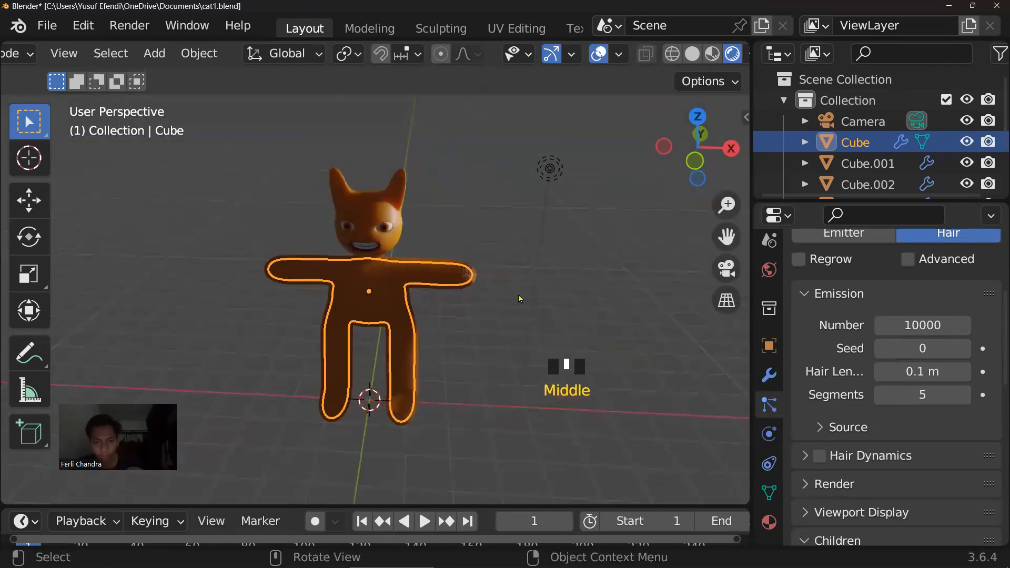
# Duplicate the scene light and move the copy along the Y axis toward the cat's front
pyautogui.click(549, 168)
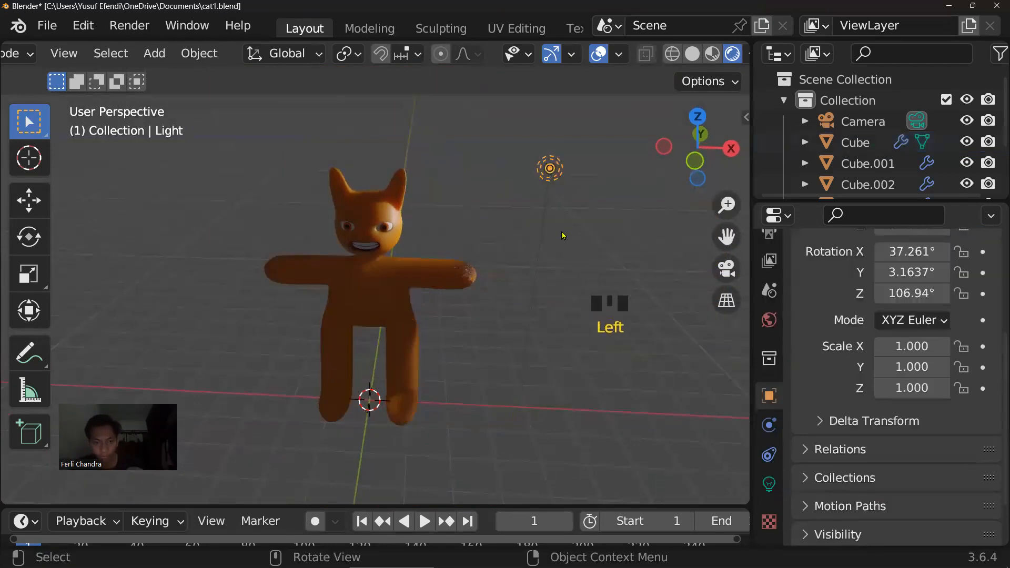
pyautogui.hotkey('shift', 'd')
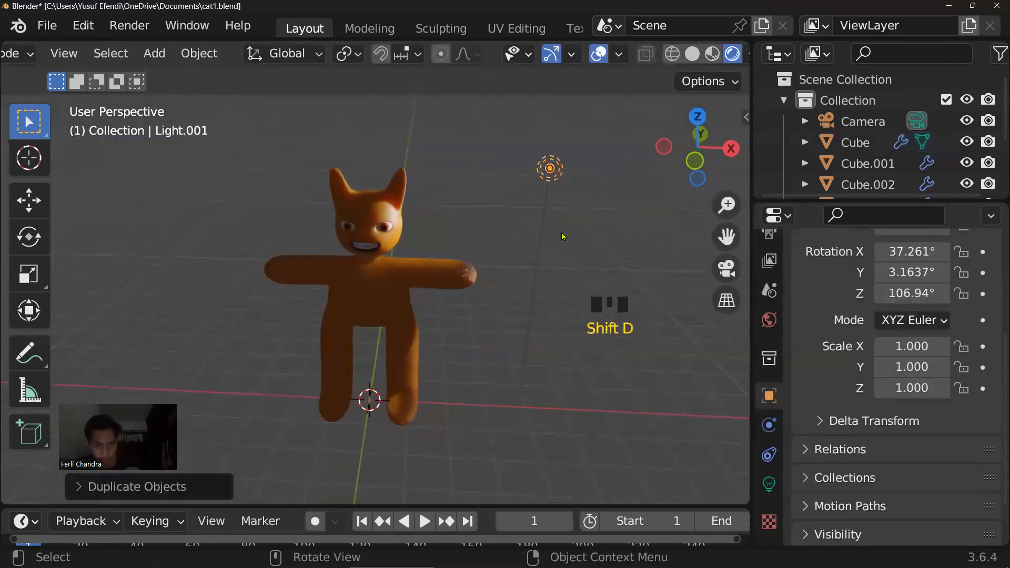
pyautogui.press('g')
pyautogui.press('y')
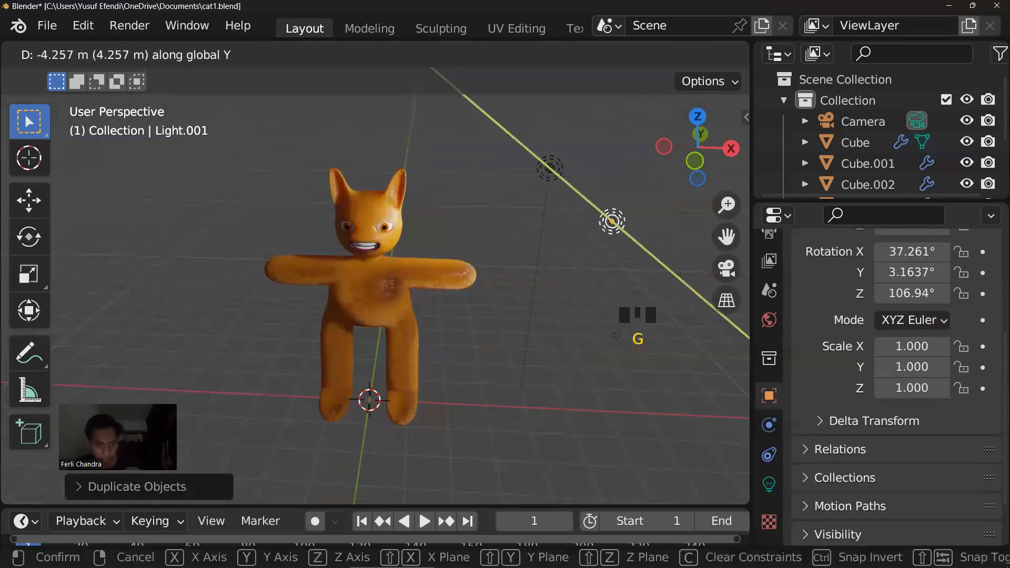
pyautogui.click(634, 375)
# Move the duplicated light along X to the cat's opposite side and raise it along Z above head height
pyautogui.press('g')
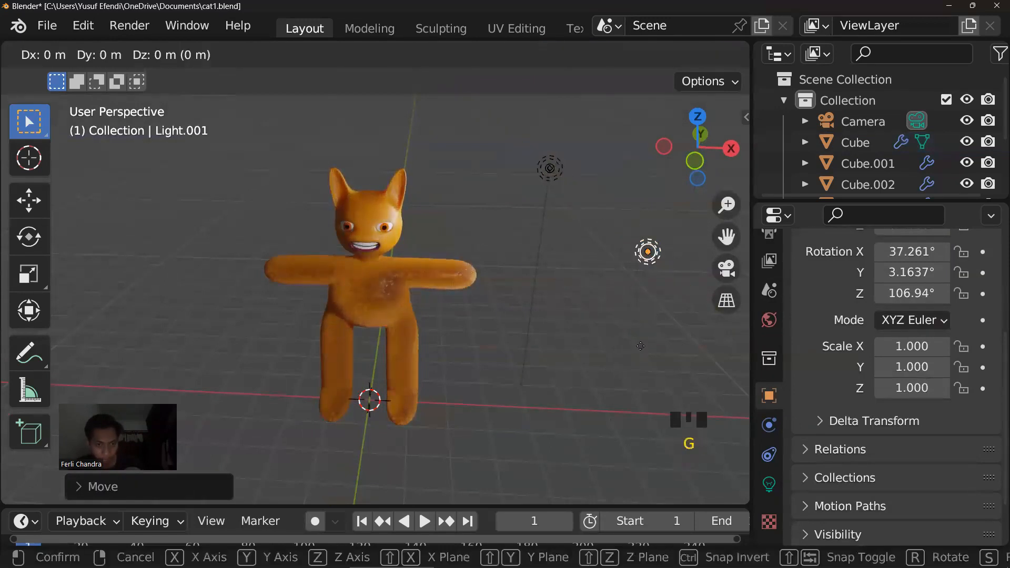
pyautogui.press('x')
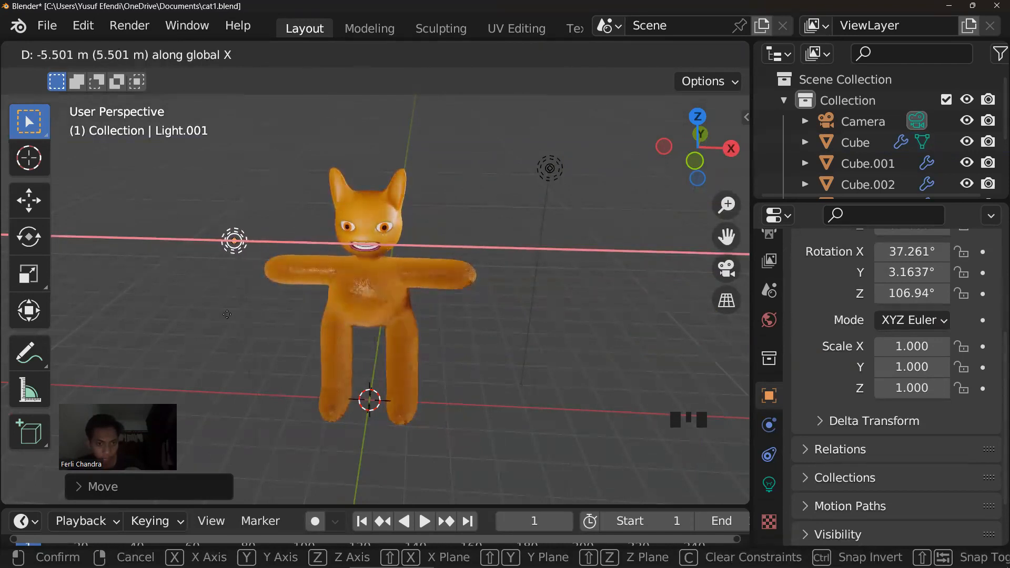
pyautogui.click(298, 343)
pyautogui.press('g')
pyautogui.press('z')
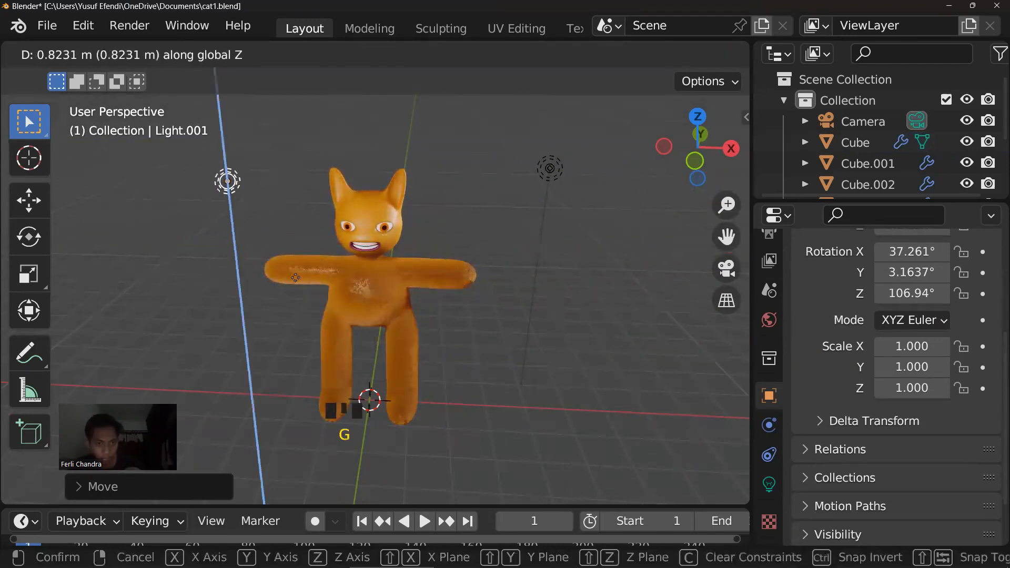
pyautogui.click(298, 267)
# Duplicate the front light again and move the new copy along Y until it is behind the cat
pyautogui.moveTo(435, 305); pyautogui.dragTo(570, 324, button='middle')
pyautogui.scroll(-2, 512, 333)
pyautogui.hotkey('shift', 'd')
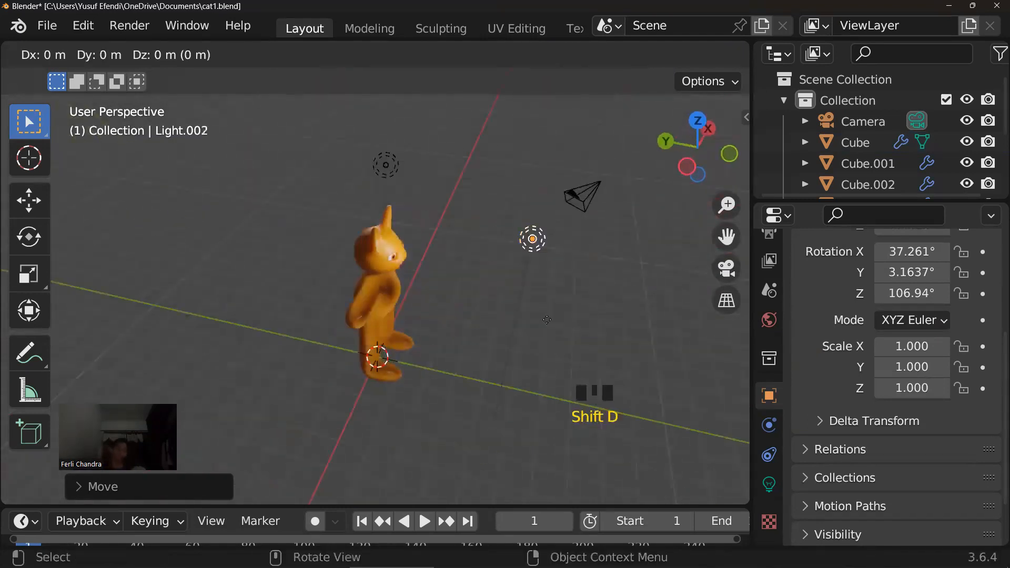
pyautogui.rightClick(547, 325)
pyautogui.press('g')
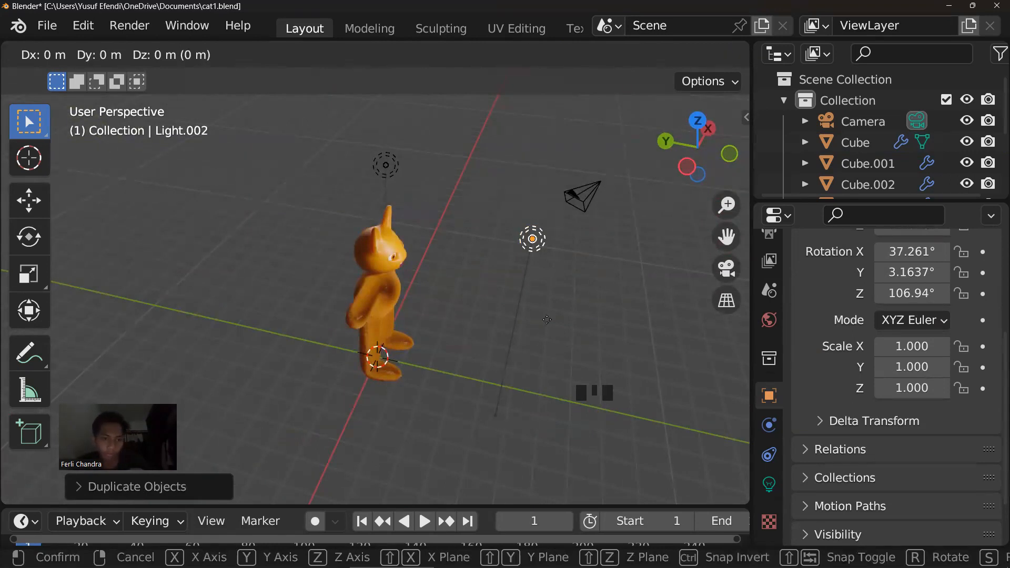
pyautogui.press('y')
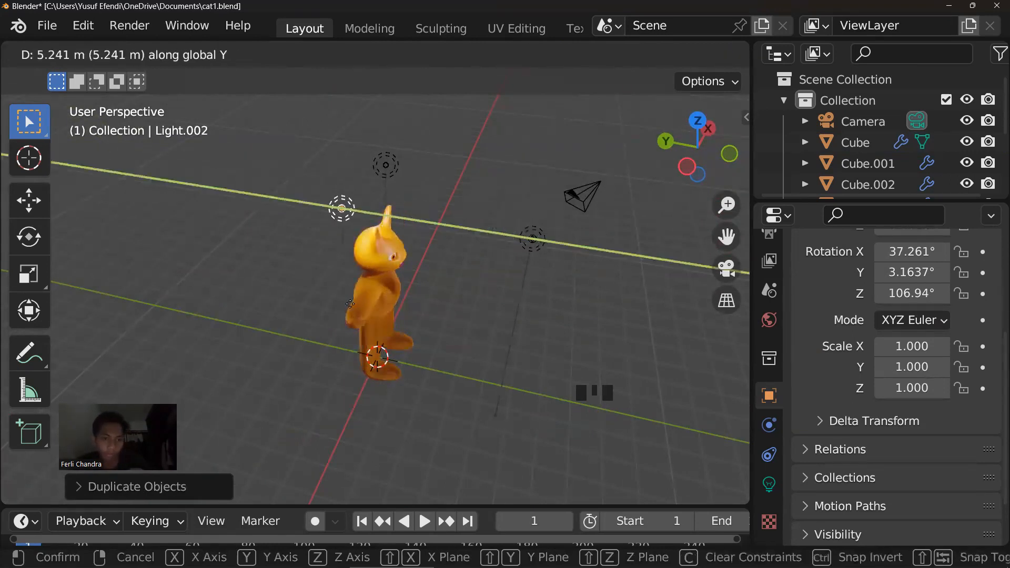
pyautogui.click(240, 296)
# Select the original light and move it along the Y axis toward the cat's front
pyautogui.moveTo(442, 342); pyautogui.dragTo(371, 302, button='middle')
pyautogui.scroll(2, 410, 326)
pyautogui.click(547, 171)
pyautogui.moveTo(548, 174); pyautogui.dragTo(473, 317, button='middle')
pyautogui.scroll(-2, 459, 282)
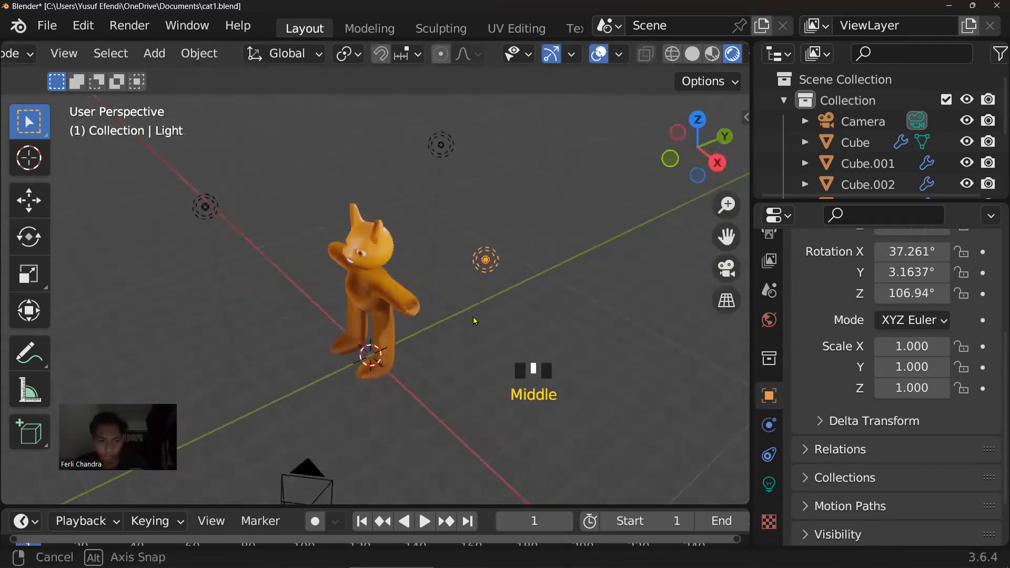
pyautogui.press('g')
pyautogui.press('y')
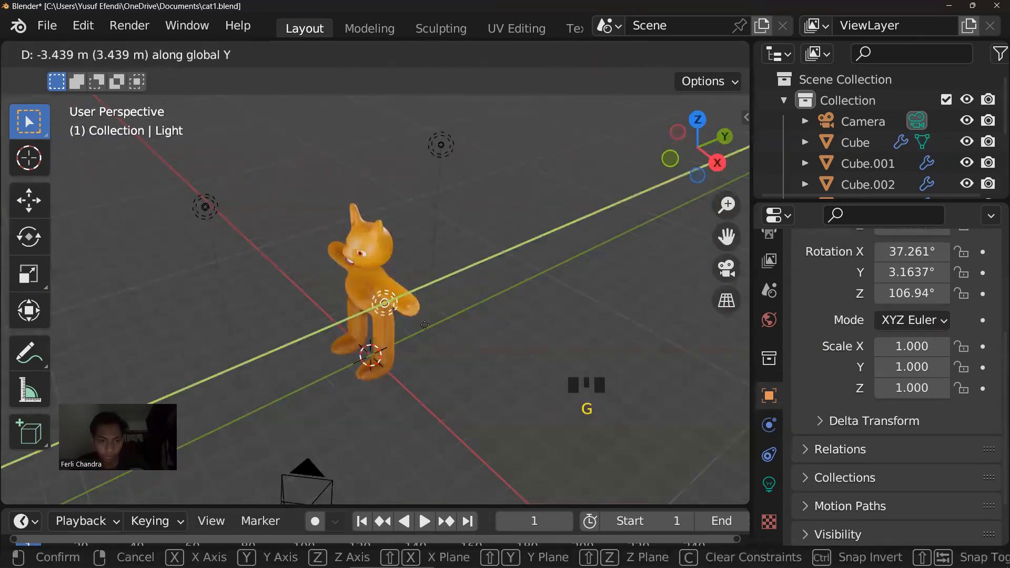
pyautogui.click(524, 295)
# Inspect the fur up close under the rearranged lights and save the file
pyautogui.moveTo(524, 294); pyautogui.dragTo(462, 304, button='middle')
pyautogui.scroll(8, 482, 283)
pyautogui.moveTo(510, 260)
pyautogui.mouseDown(button='middle')
pyautogui.moveTo(490, 280)
pyautogui.moveTo(481, 267)
pyautogui.moveTo(504, 272)
pyautogui.mouseUp(button='middle')
pyautogui.hotkey('ctrl', 's')
# Lower the original light along the Z axis to below the cat's arm level
pyautogui.scroll(-3, 480, 276)
pyautogui.scroll(-4, 499, 264)
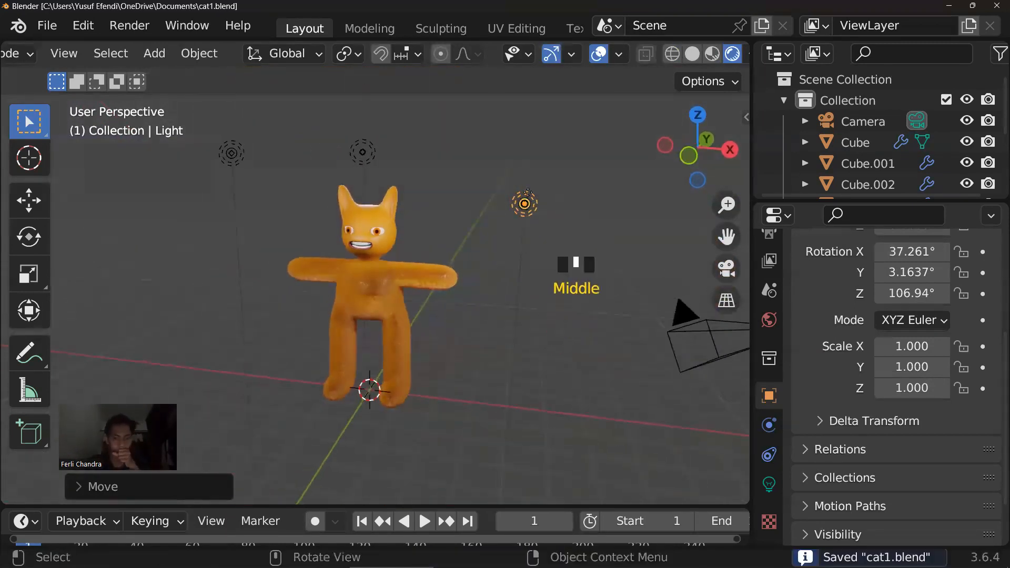
pyautogui.press('g')
pyautogui.press('z')
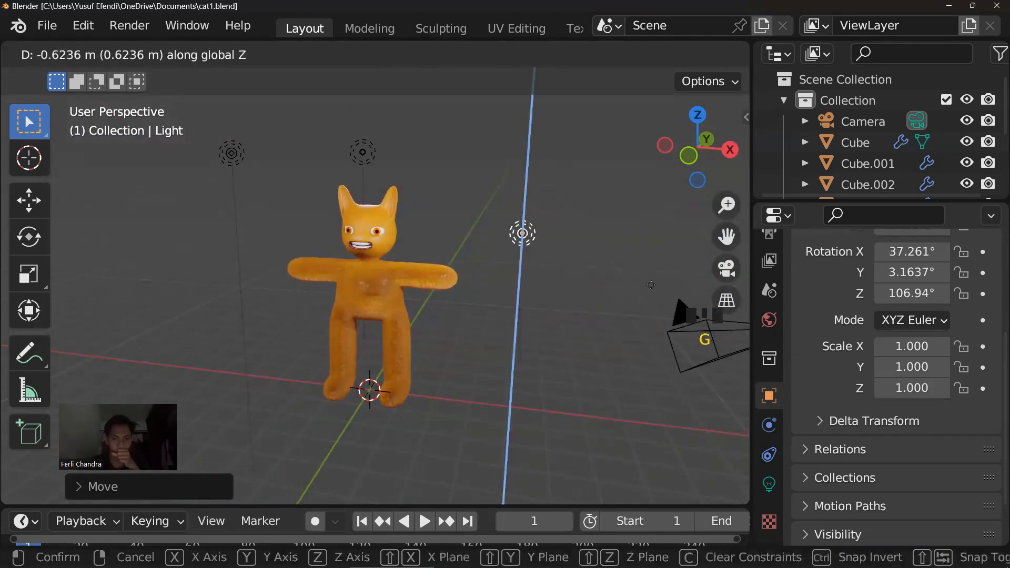
pyautogui.click(514, 288)
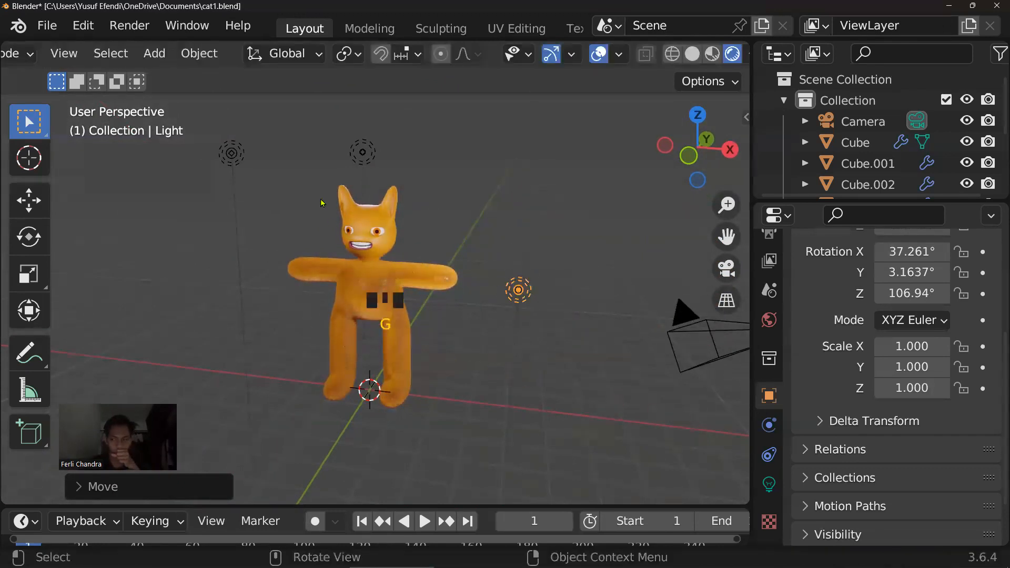
# Change the original light's type to Area and aim it up toward the cat
pyautogui.click(233, 154)
pyautogui.moveTo(270, 186); pyautogui.dragTo(214, 167, button='middle')
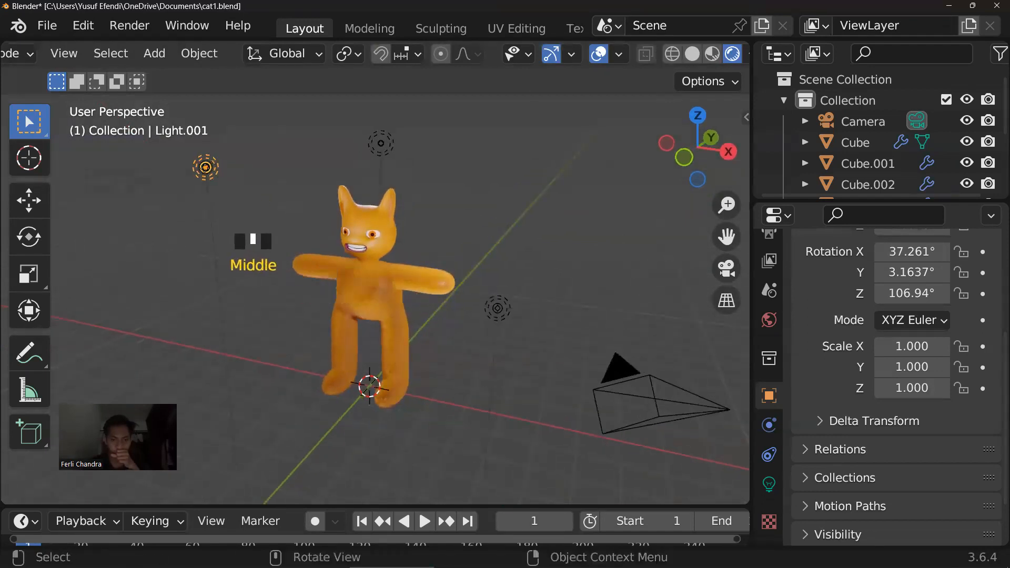
pyautogui.moveTo(384, 254); pyautogui.dragTo(429, 241, button='middle')
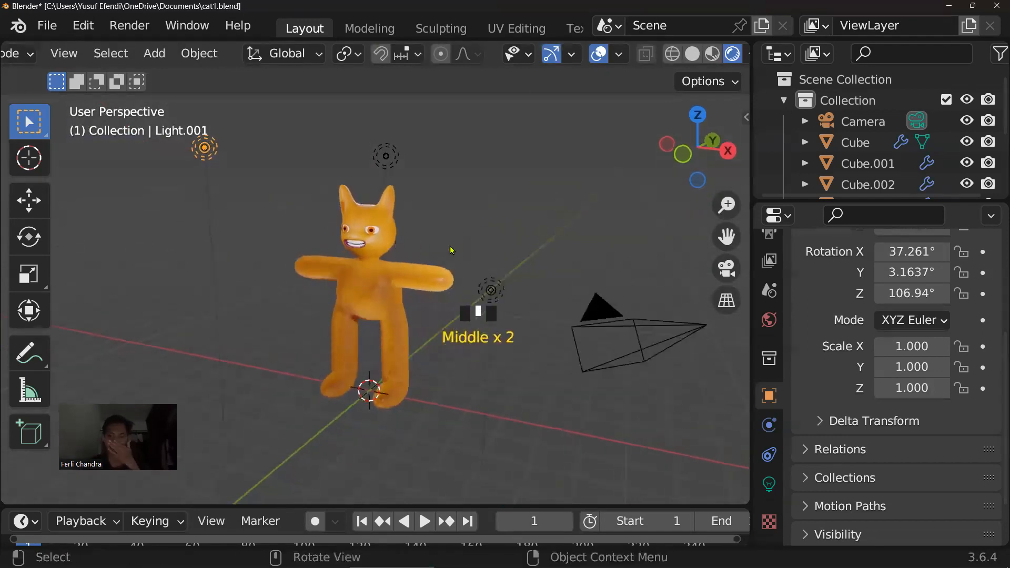
pyautogui.click(489, 289)
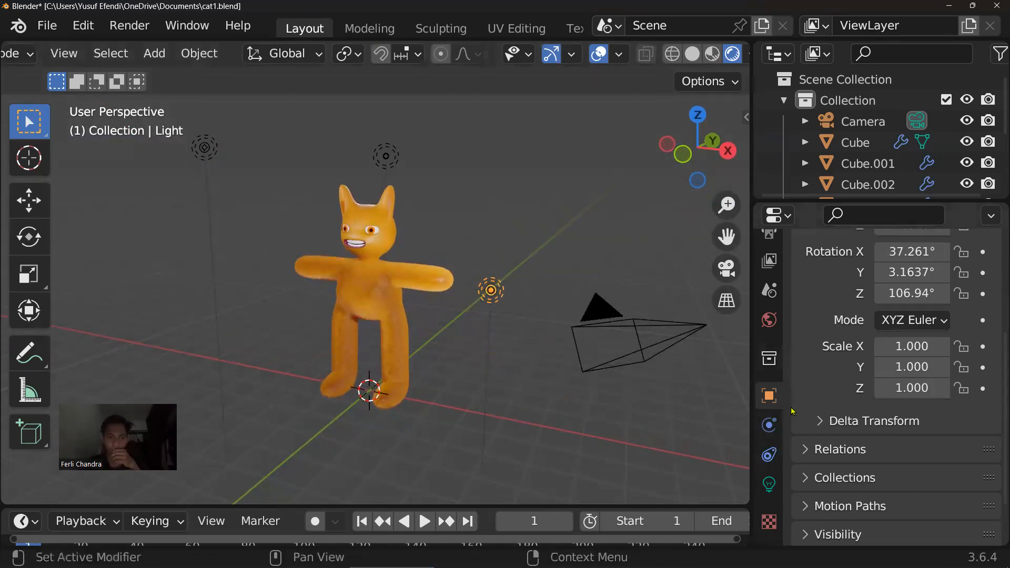
pyautogui.click(769, 484)
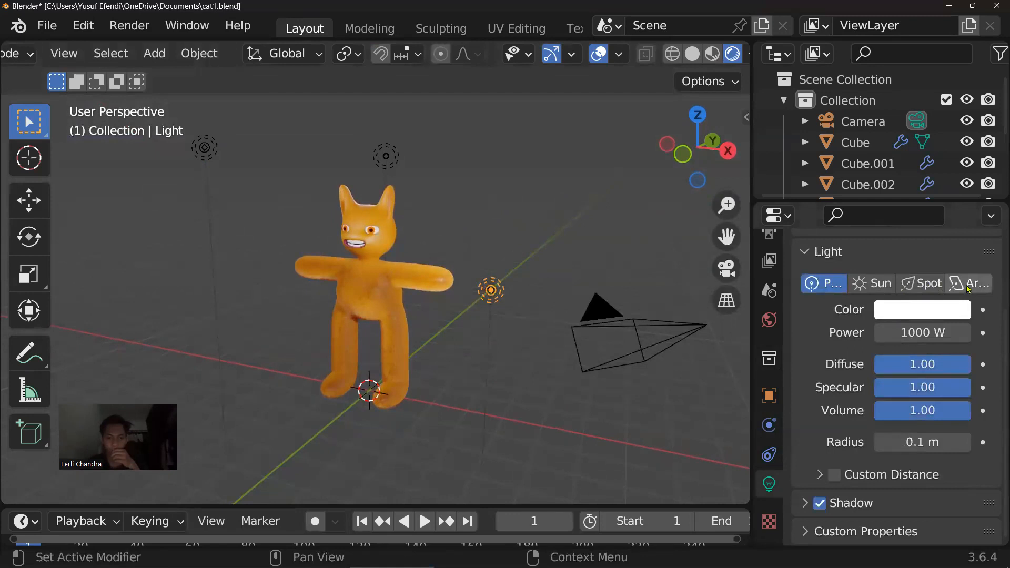
pyautogui.click(969, 284)
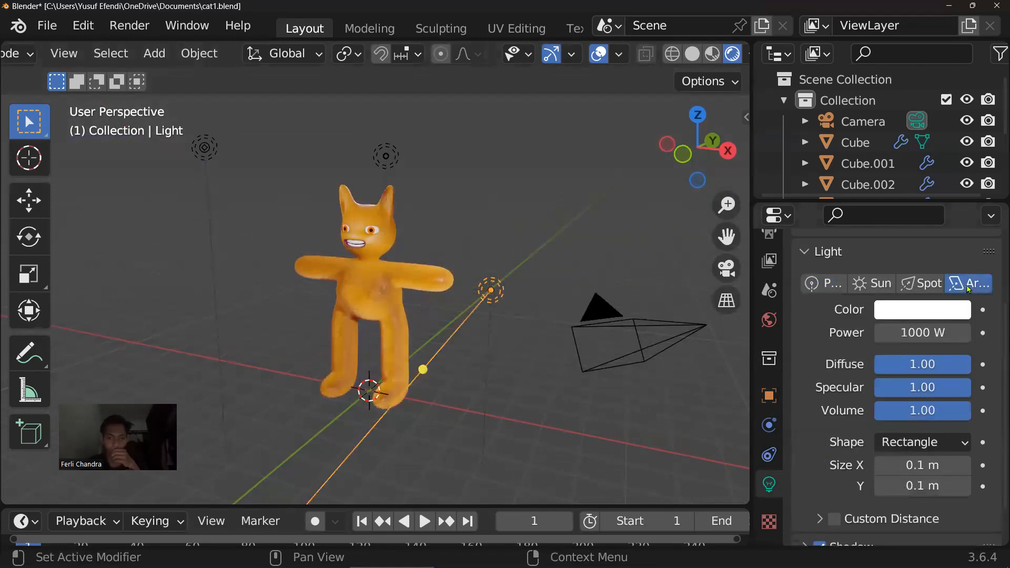
pyautogui.click(445, 391)
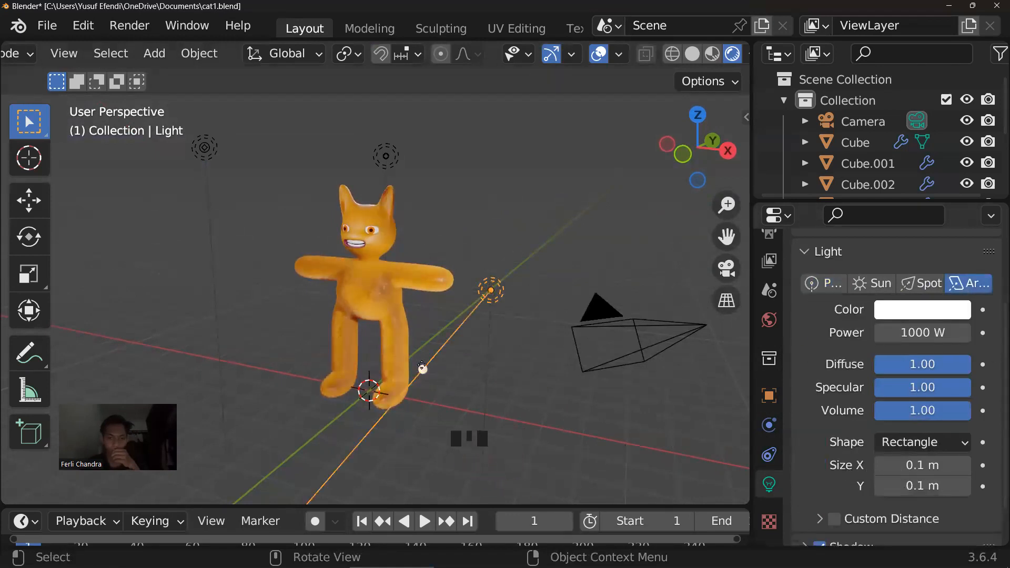
pyautogui.moveTo(423, 370); pyautogui.dragTo(413, 273)
pyautogui.moveTo(419, 282); pyautogui.dragTo(635, 399, button='middle')
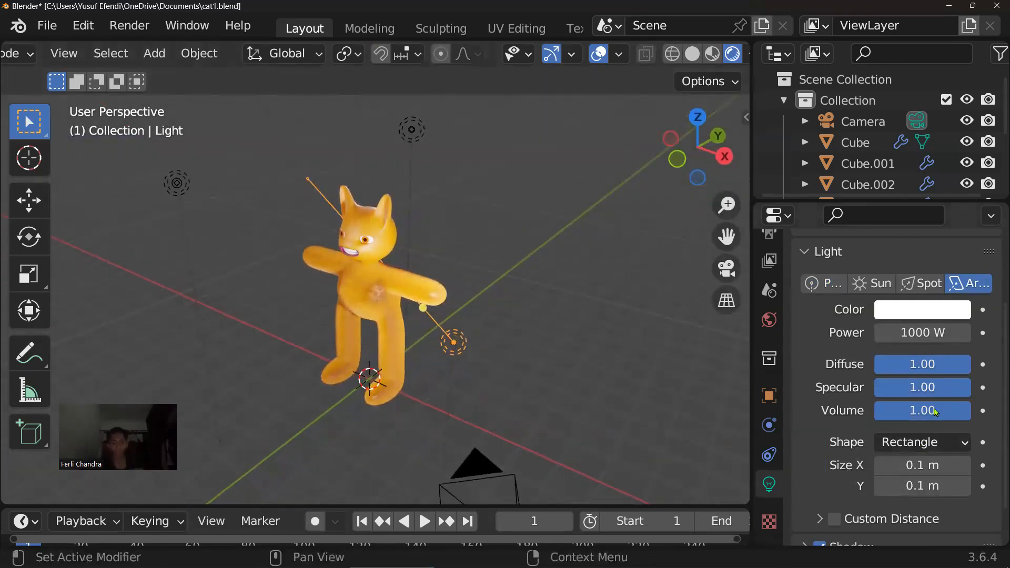
# Set the area light's Size X and Y to 3 m each
pyautogui.moveTo(923, 466); pyautogui.dragTo(957, 466)
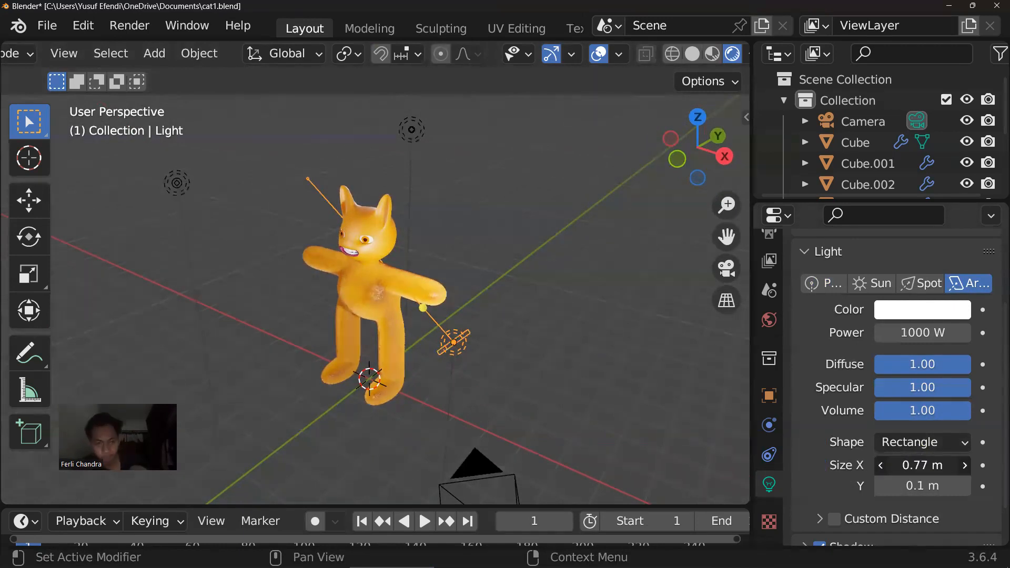
pyautogui.moveTo(906, 485); pyautogui.dragTo(966, 486)
pyautogui.click(907, 468)
pyautogui.write('3')
pyautogui.press('Return')
pyautogui.click(930, 486)
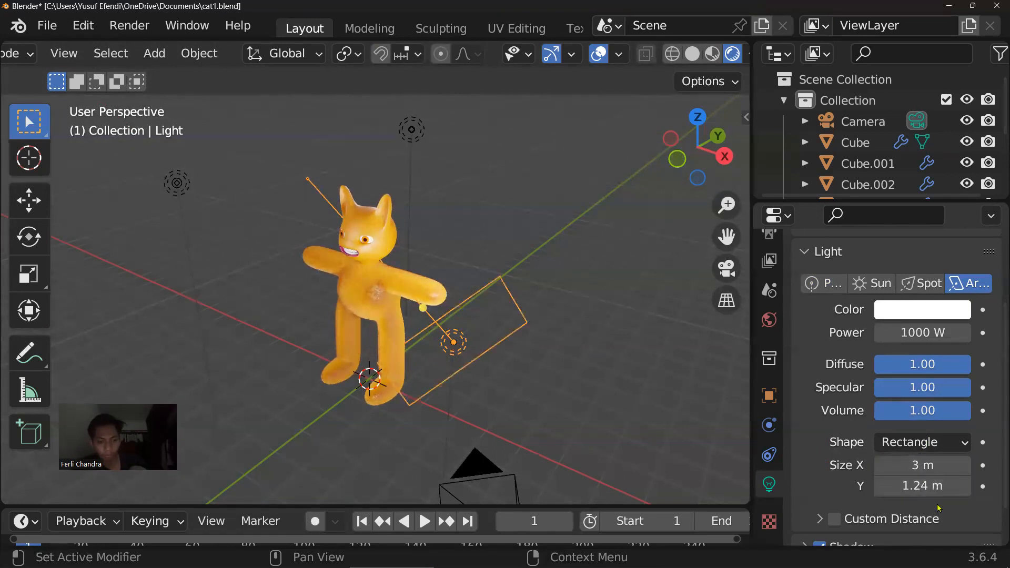
pyautogui.write('3')
pyautogui.press('Return')
# Select the cat's furry body mesh and display its hair particle settings
pyautogui.scroll(-1, 622, 409)
pyautogui.moveTo(623, 409); pyautogui.dragTo(435, 254, button='middle')
pyautogui.scroll(5, 548, 277)
pyautogui.scroll(-2, 522, 280)
pyautogui.scroll(4, 482, 289)
pyautogui.scroll(1, 505, 286)
pyautogui.click(435, 253)
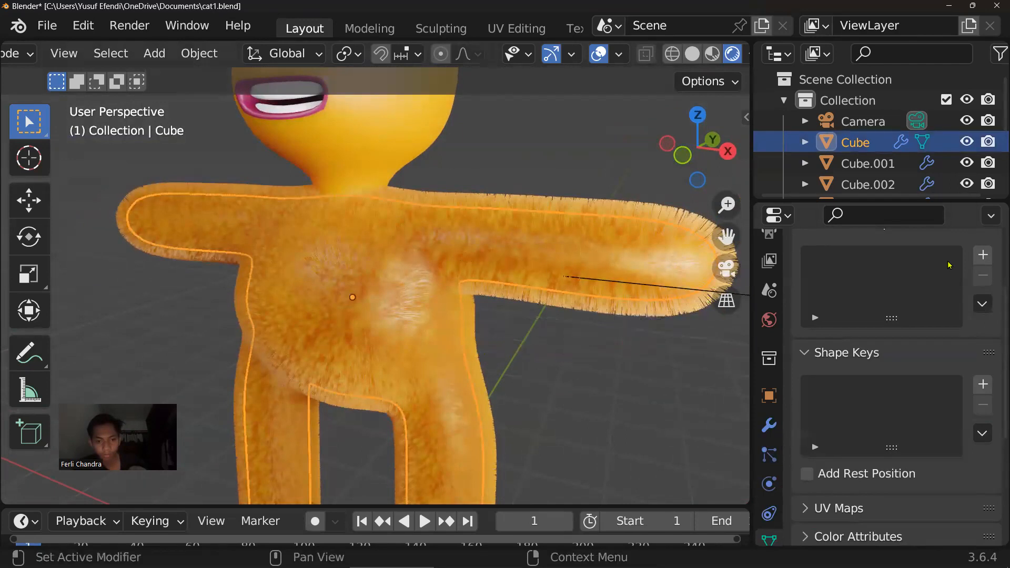
pyautogui.click(769, 455)
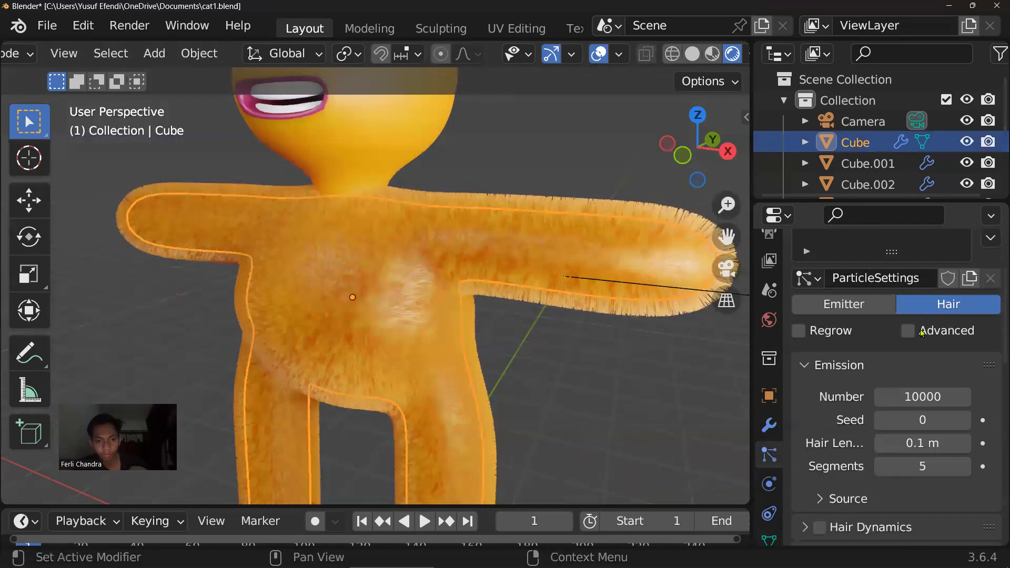
# Look through the body fur's Emission, Children and Parting settings for options that shape the hair
pyautogui.scroll(-2, 923, 361)
pyautogui.scroll(-8, 926, 352)
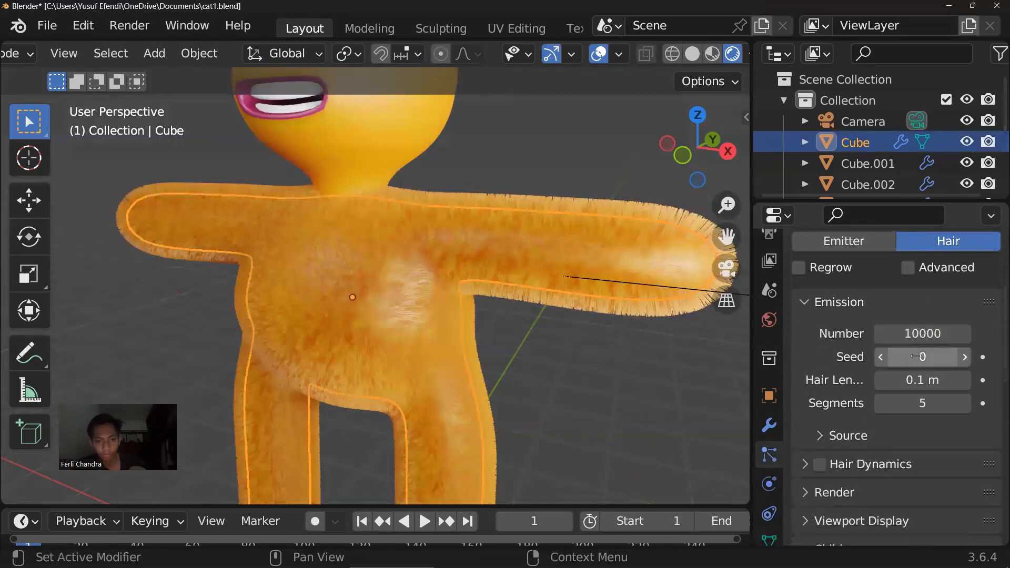
pyautogui.scroll(-1, 918, 371)
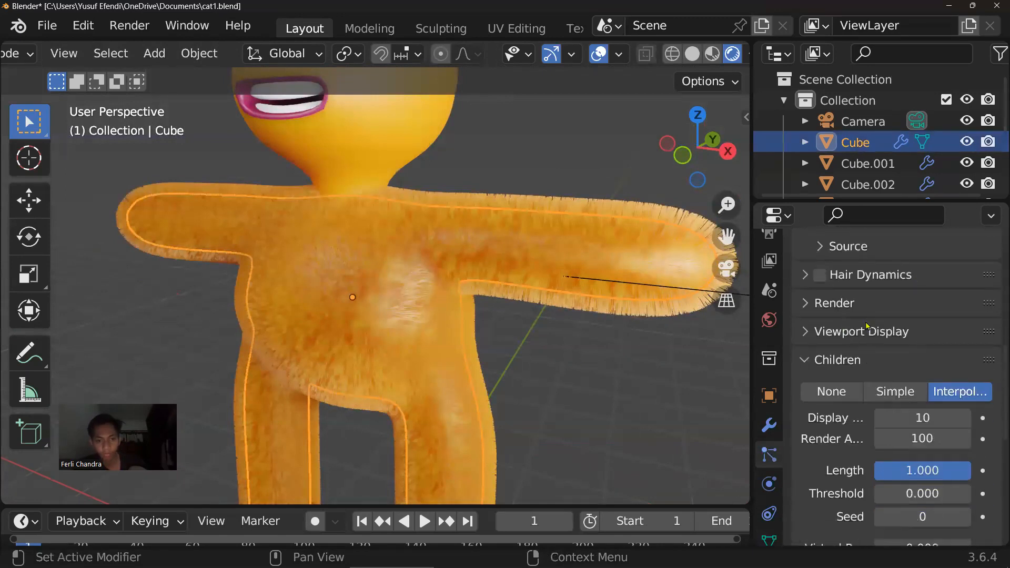
pyautogui.scroll(-6, 884, 377)
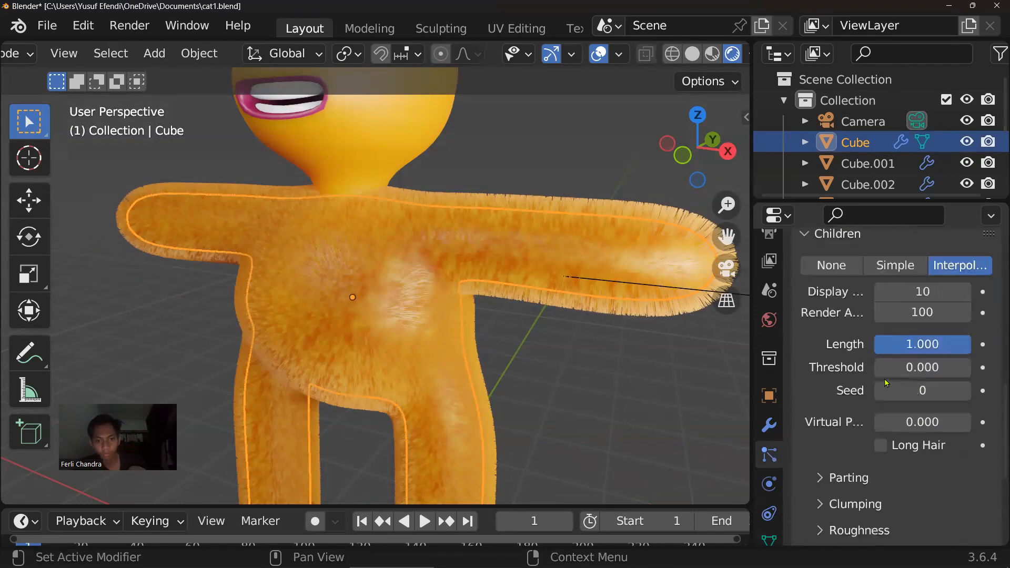
pyautogui.scroll(-6, 886, 376)
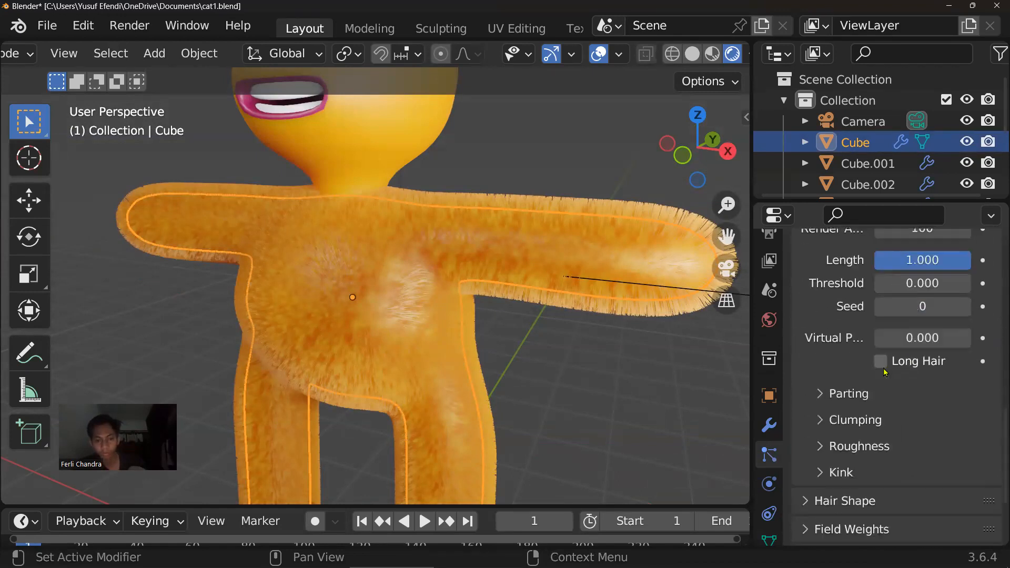
pyautogui.click(854, 353)
pyautogui.click(853, 353)
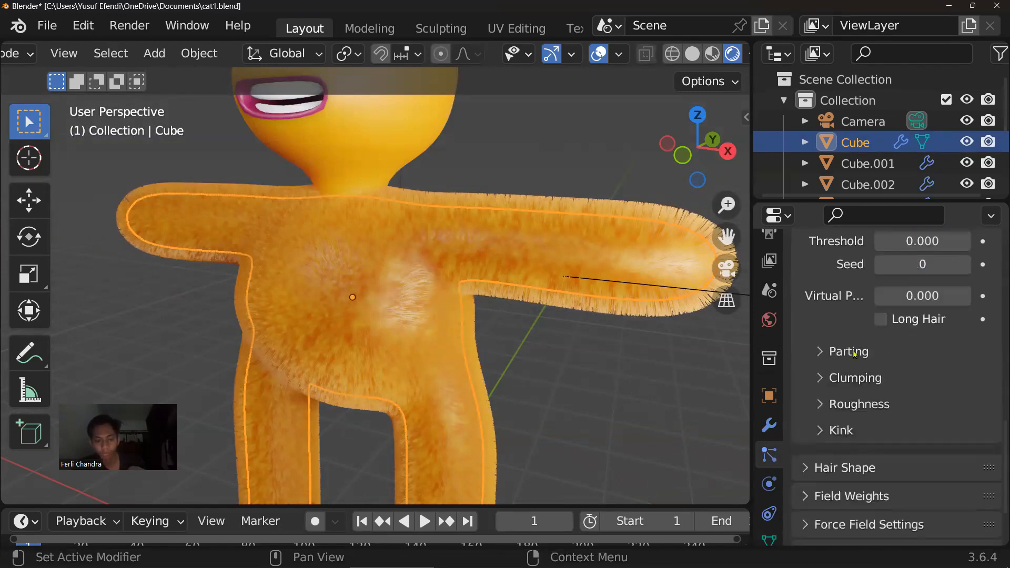
pyautogui.scroll(-3, 865, 407)
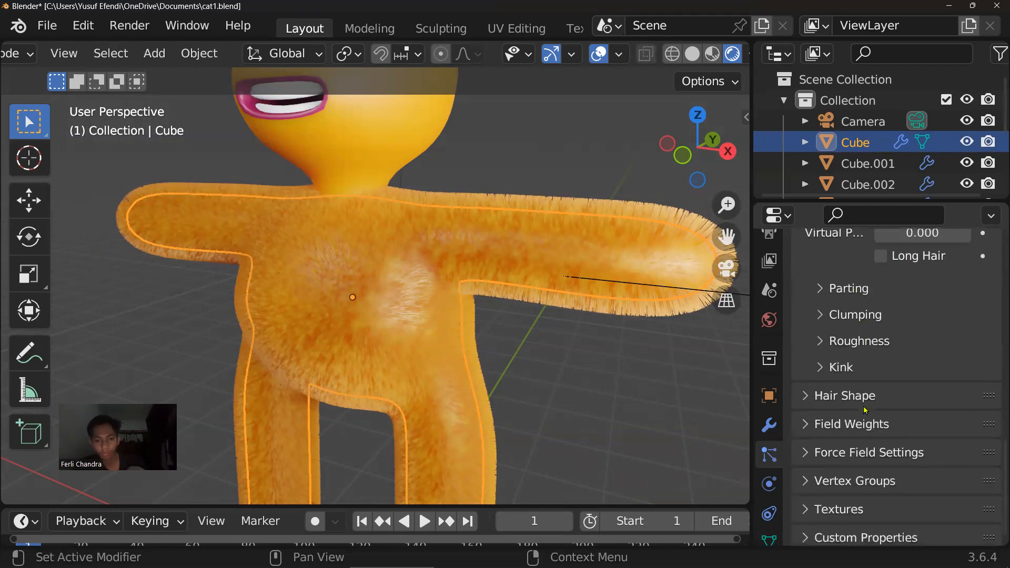
pyautogui.scroll(8, 866, 411)
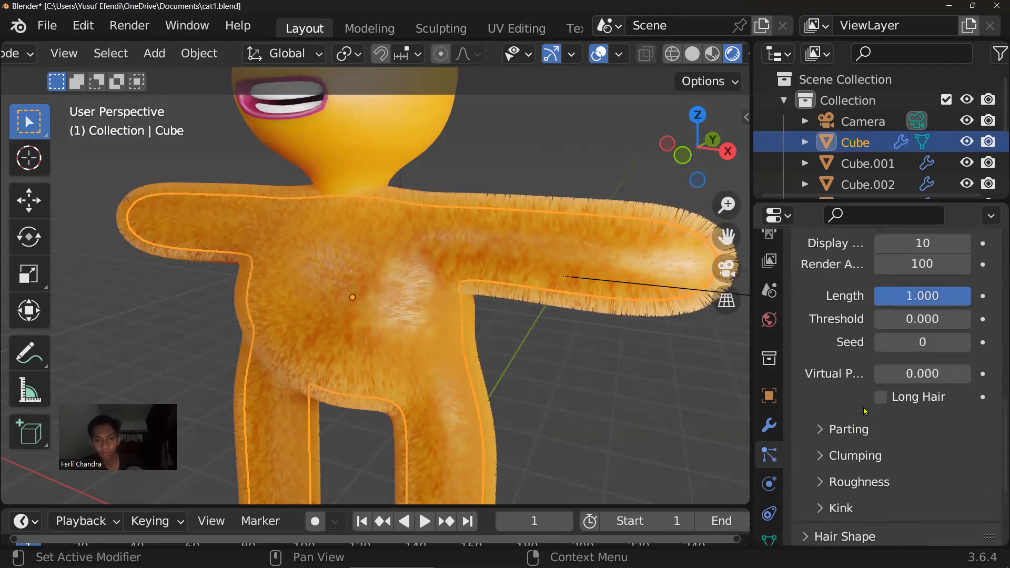
pyautogui.scroll(5, 873, 343)
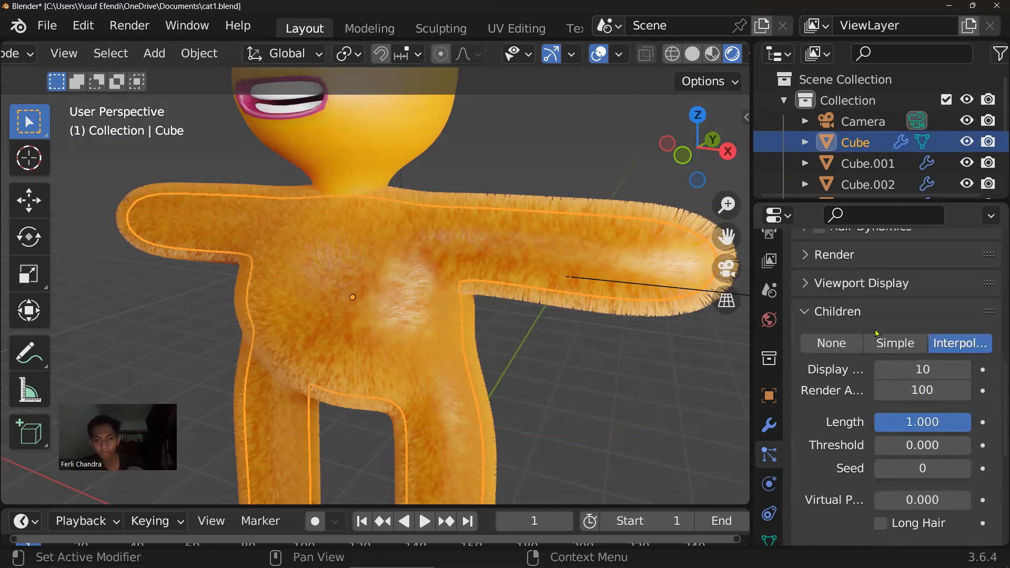
# Examine the fur's Render, Hair Dynamics and Hair Shape settings, leaving the Render section expanded
pyautogui.click(844, 277)
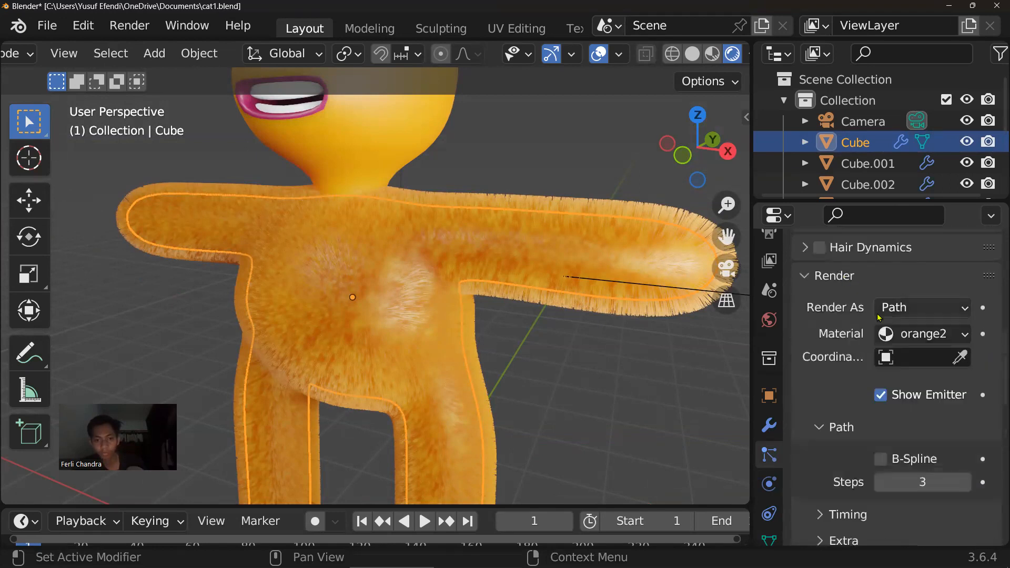
pyautogui.scroll(4, 857, 347)
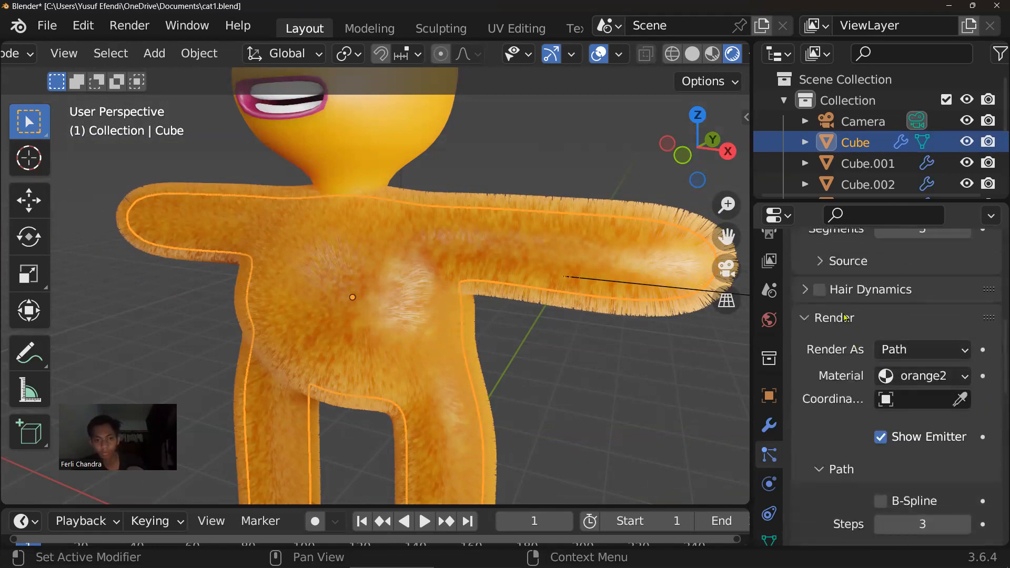
pyautogui.scroll(5, 847, 313)
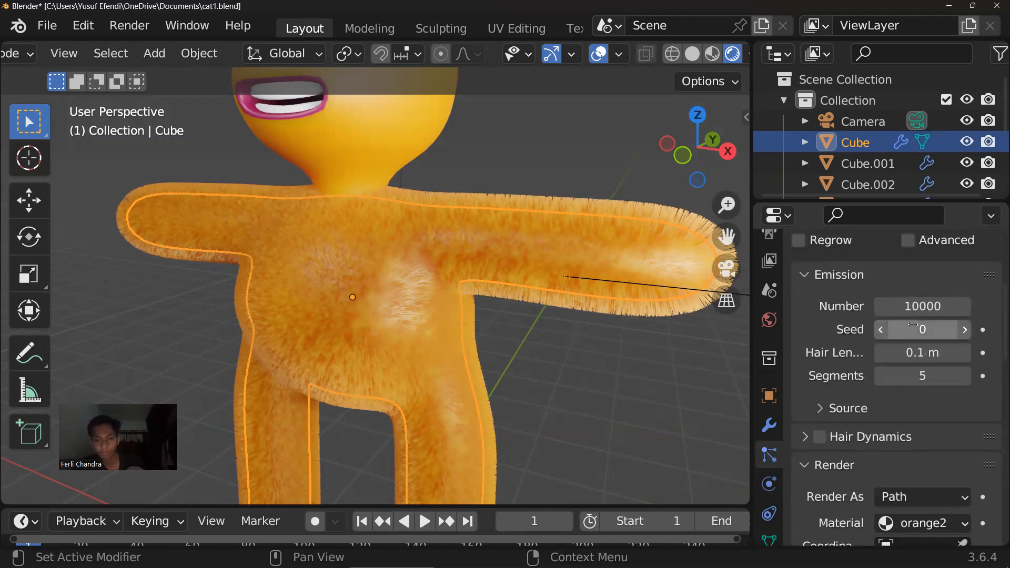
pyautogui.scroll(-6, 895, 386)
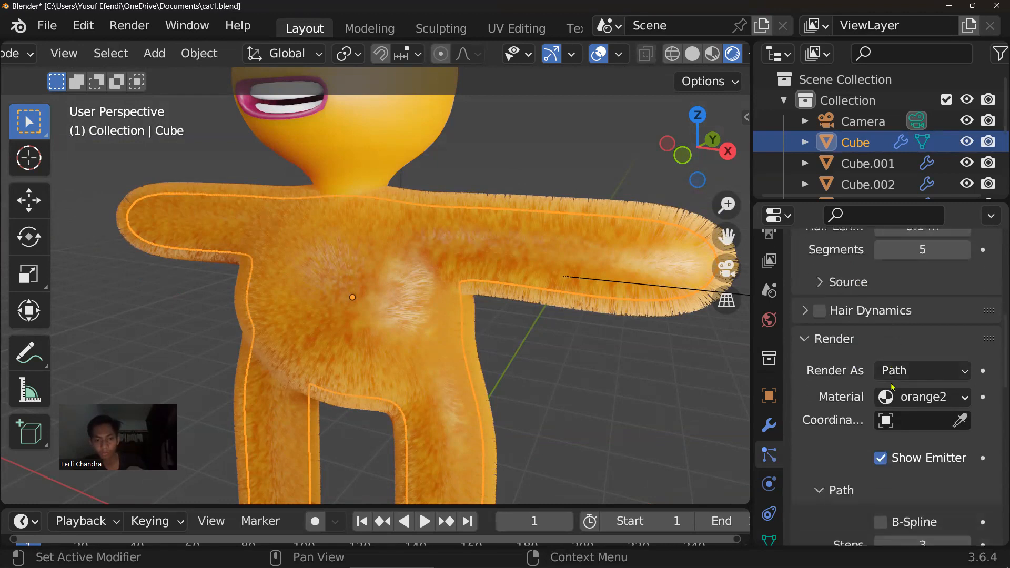
pyautogui.click(806, 311)
pyautogui.click(806, 311)
pyautogui.scroll(-7, 862, 376)
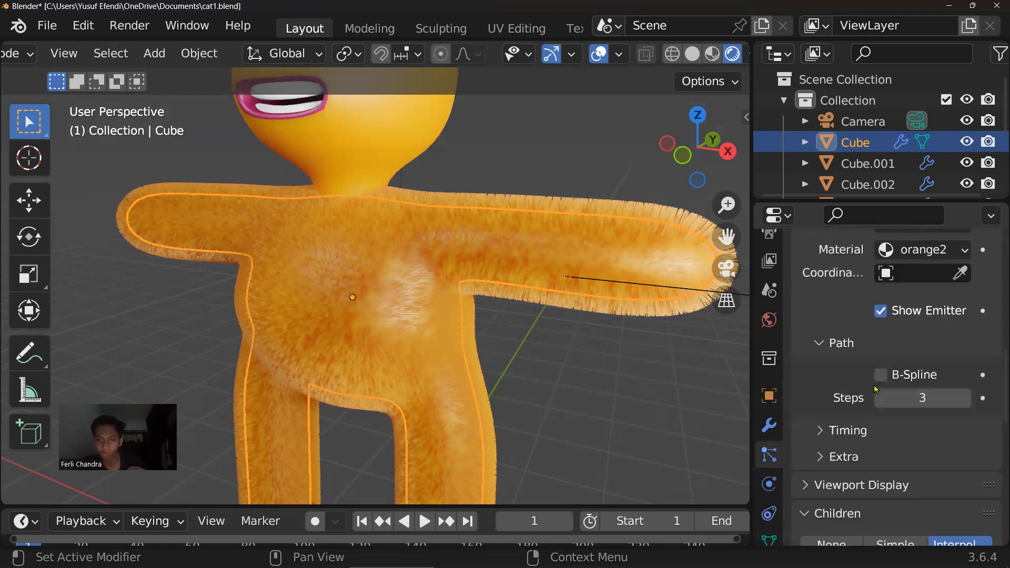
pyautogui.scroll(-3, 889, 405)
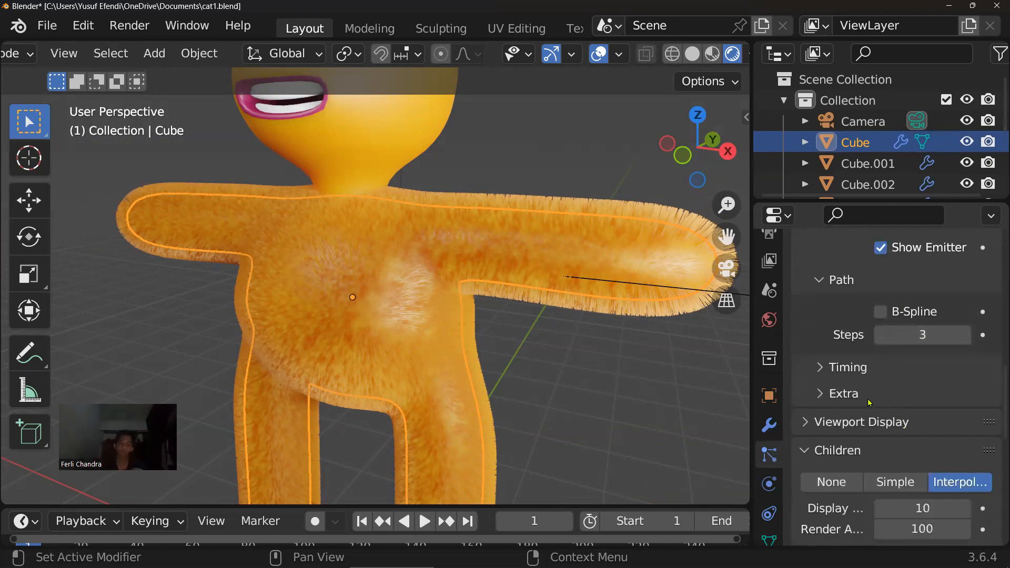
pyautogui.scroll(-3, 870, 404)
pyautogui.scroll(-9, 875, 420)
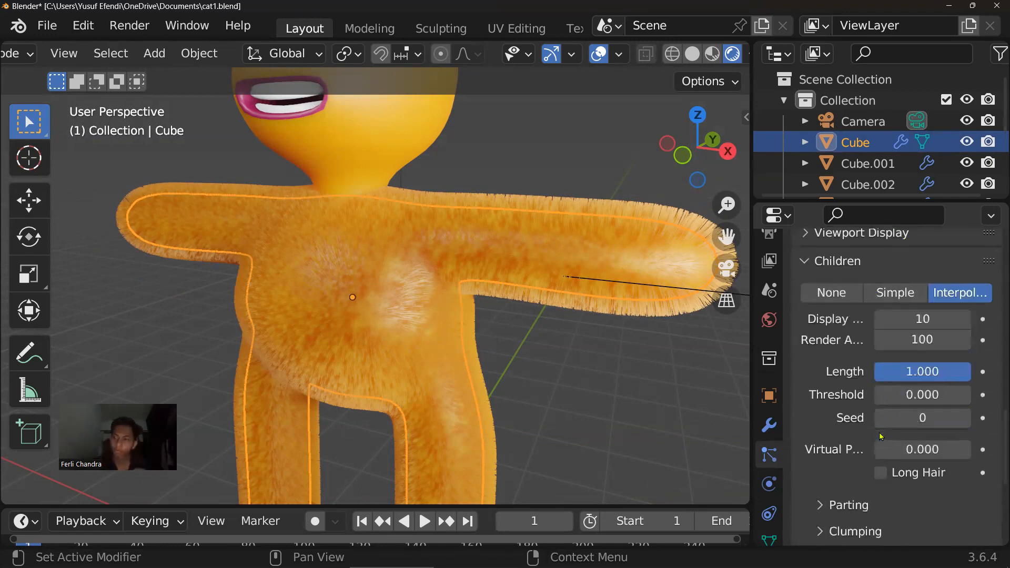
pyautogui.scroll(-2, 907, 463)
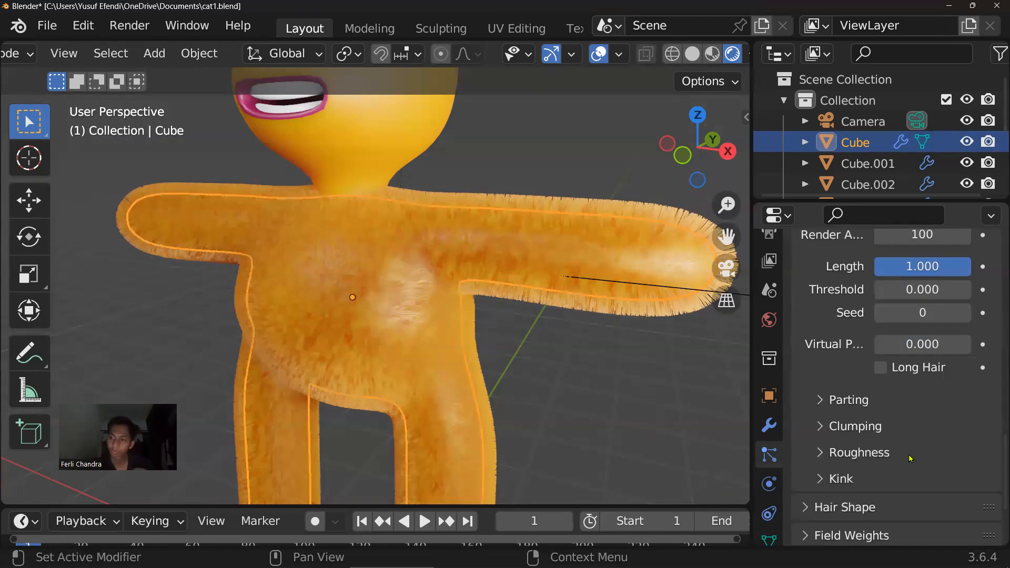
pyautogui.scroll(-5, 831, 415)
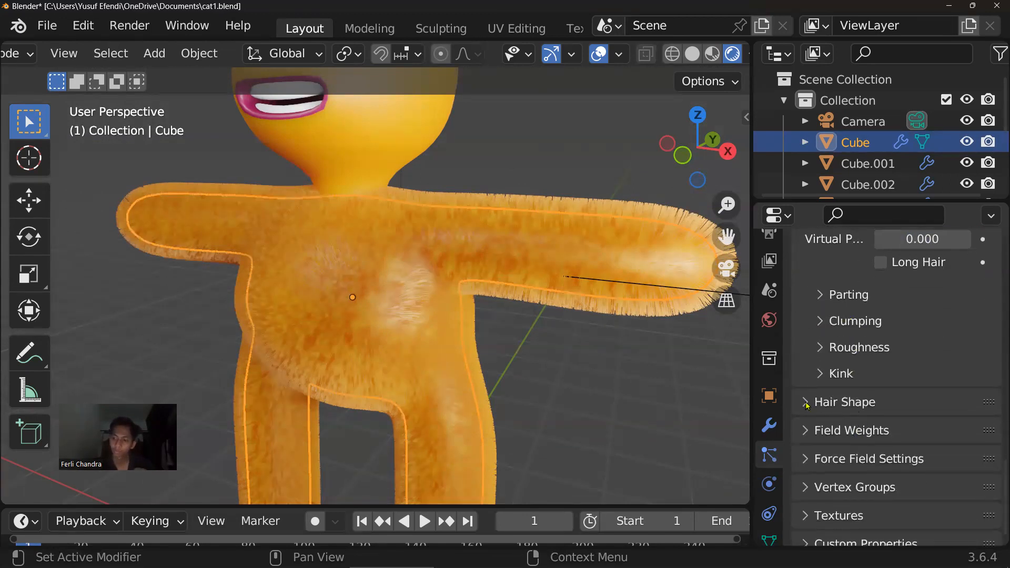
pyautogui.click(807, 405)
pyautogui.click(808, 405)
pyautogui.click(807, 405)
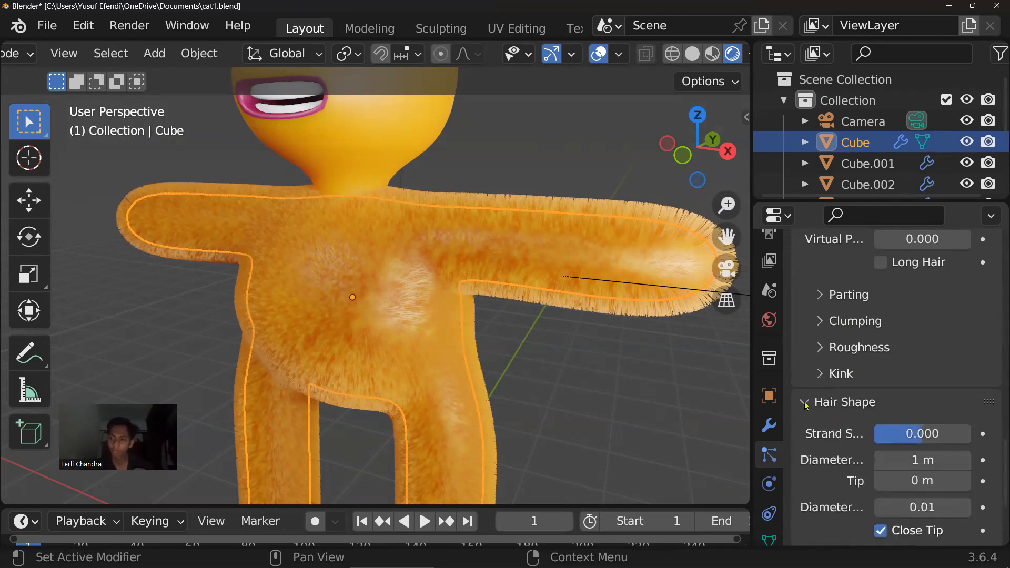
pyautogui.click(807, 405)
pyautogui.scroll(-1, 837, 417)
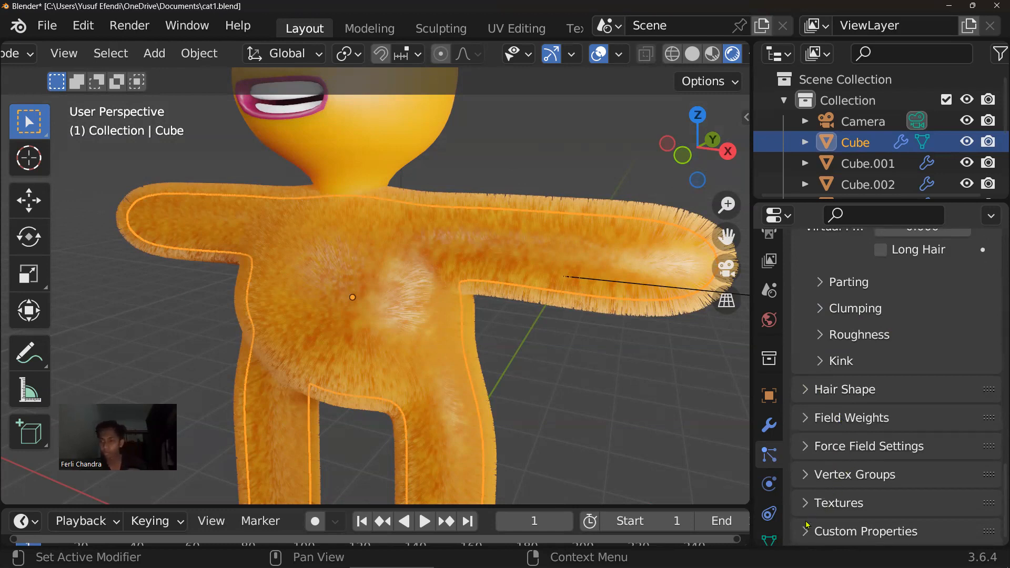
# Widen the Properties editor so the hair setting names have room to show in full
pyautogui.scroll(9, 836, 421)
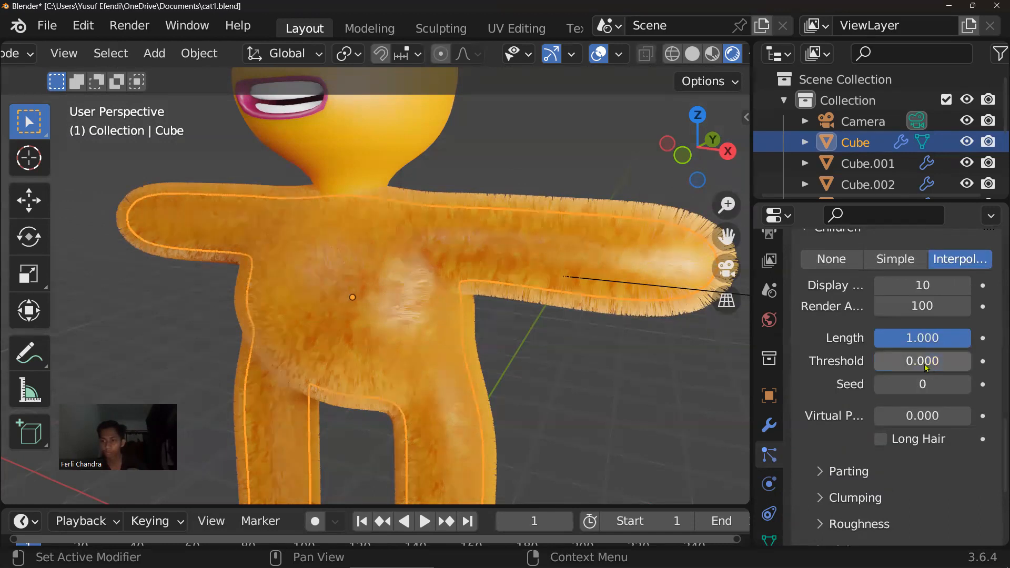
pyautogui.moveTo(752, 293); pyautogui.dragTo(687, 293)
pyautogui.scroll(3, 859, 311)
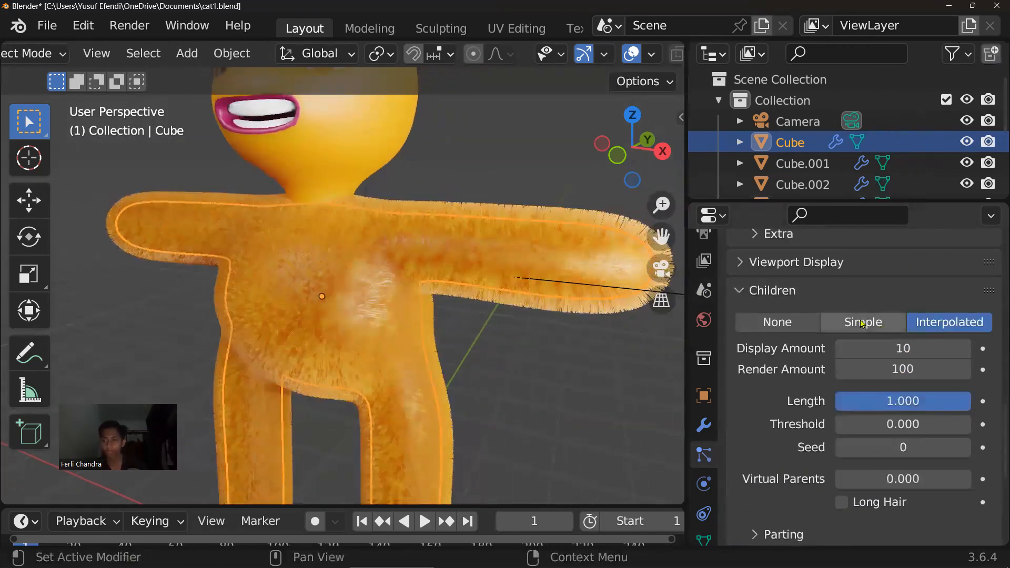
pyautogui.scroll(2, 862, 323)
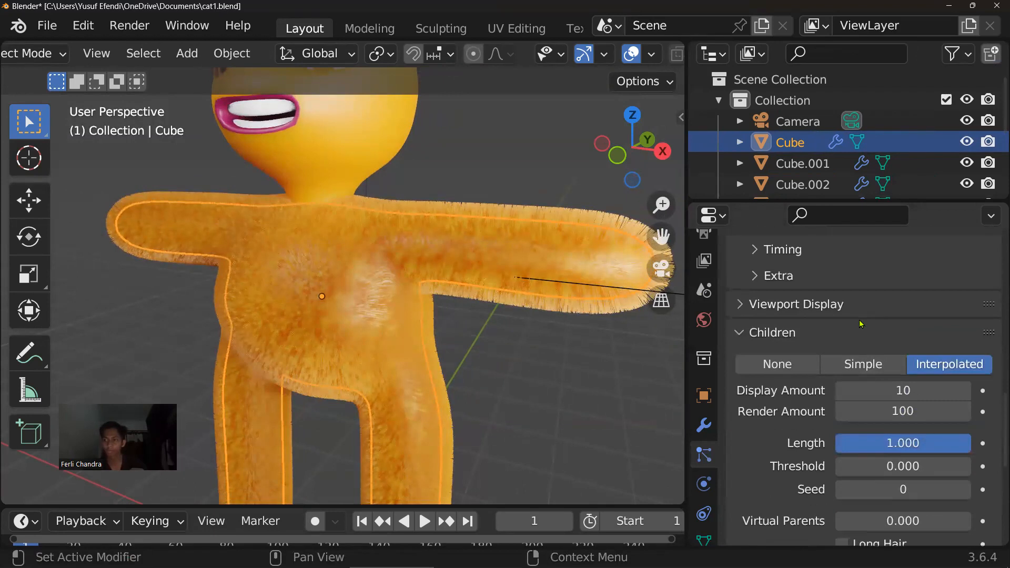
# Set the Distribution of the body fur's emission source to Random
pyautogui.click(777, 274)
pyautogui.click(778, 274)
pyautogui.scroll(5, 856, 310)
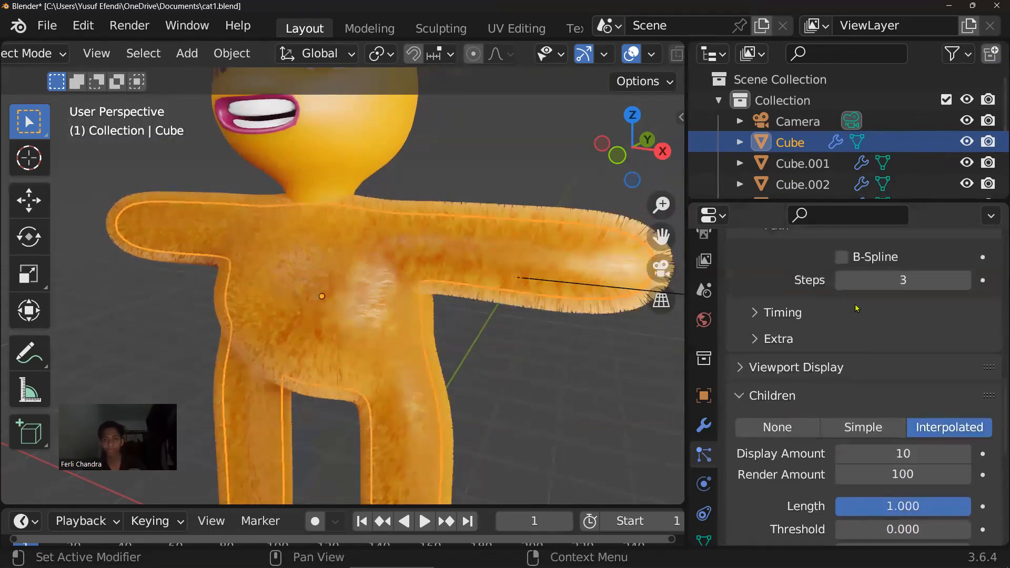
pyautogui.scroll(7, 856, 311)
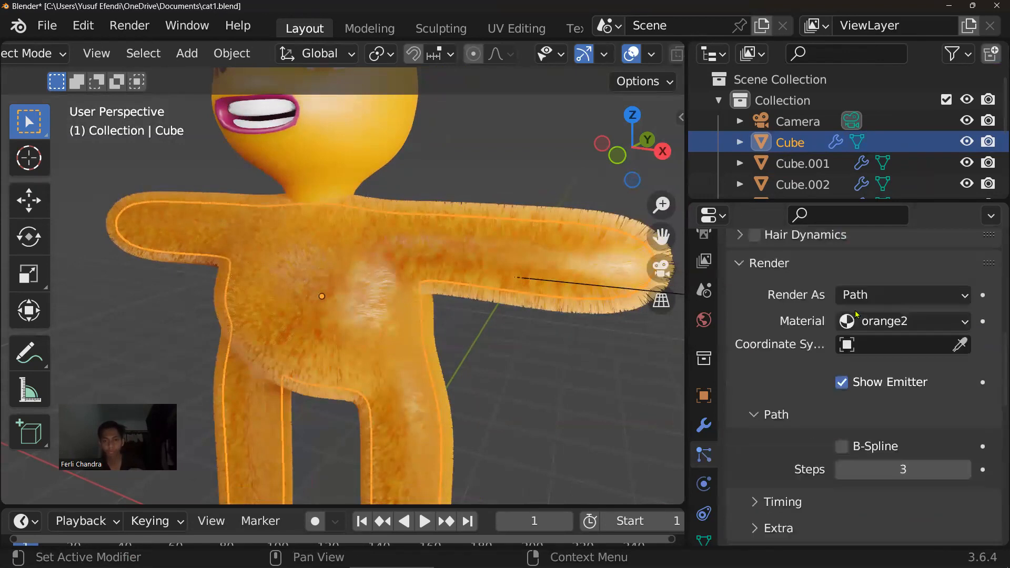
pyautogui.scroll(3, 855, 316)
pyautogui.scroll(7, 857, 320)
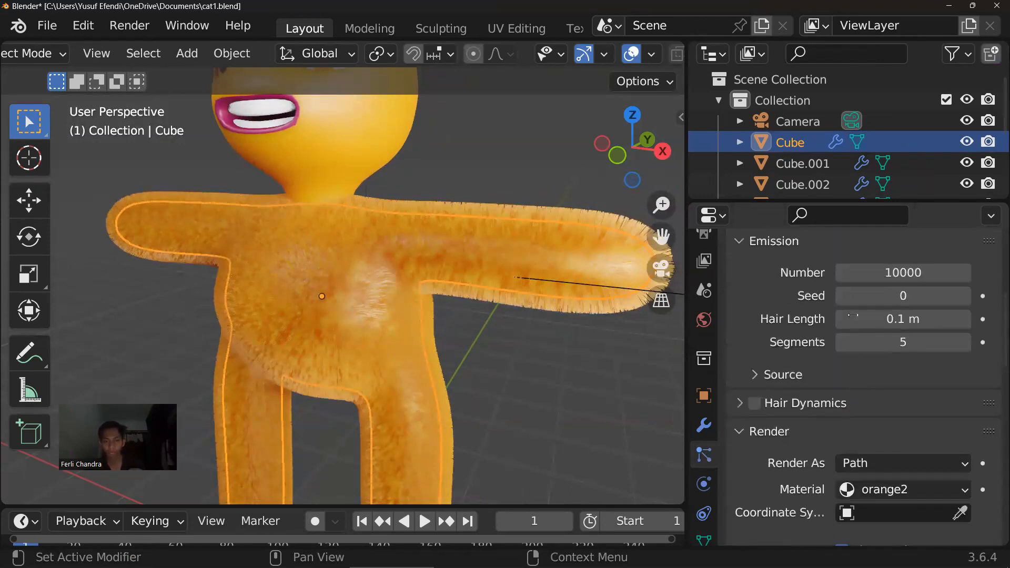
pyautogui.click(782, 417)
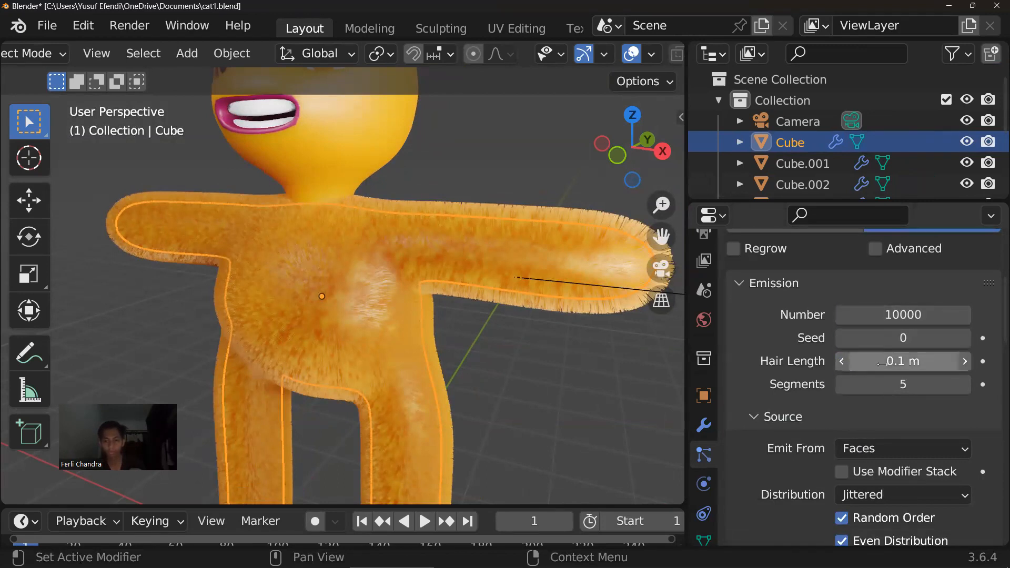
pyautogui.scroll(-2, 837, 429)
pyautogui.scroll(-3, 837, 430)
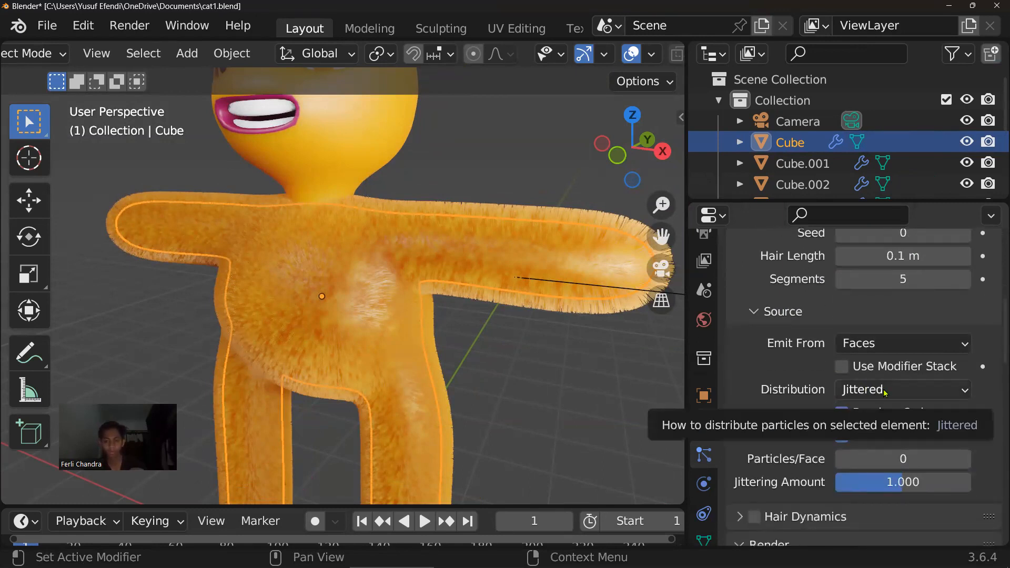
pyautogui.click(915, 391)
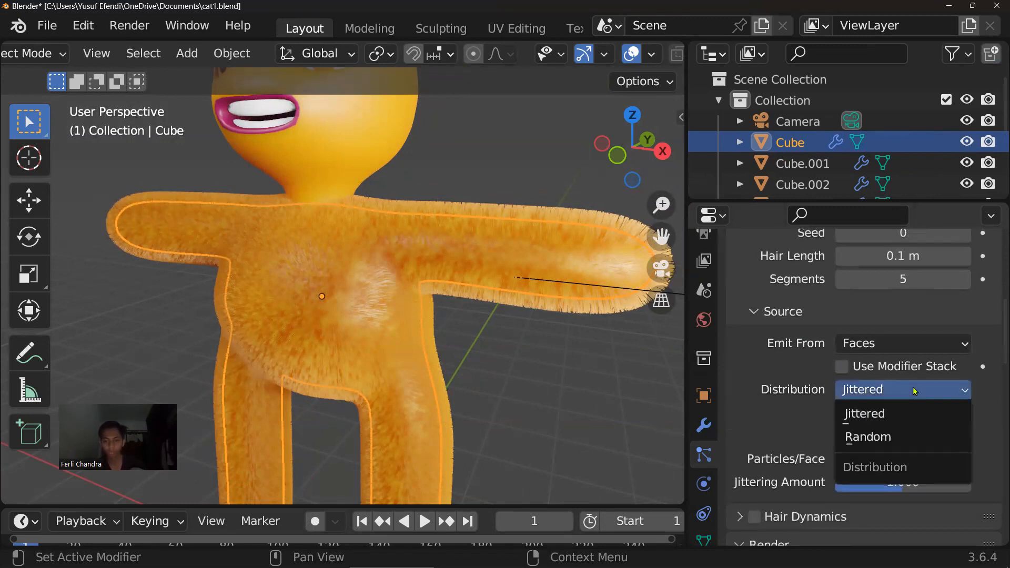
pyautogui.click(895, 429)
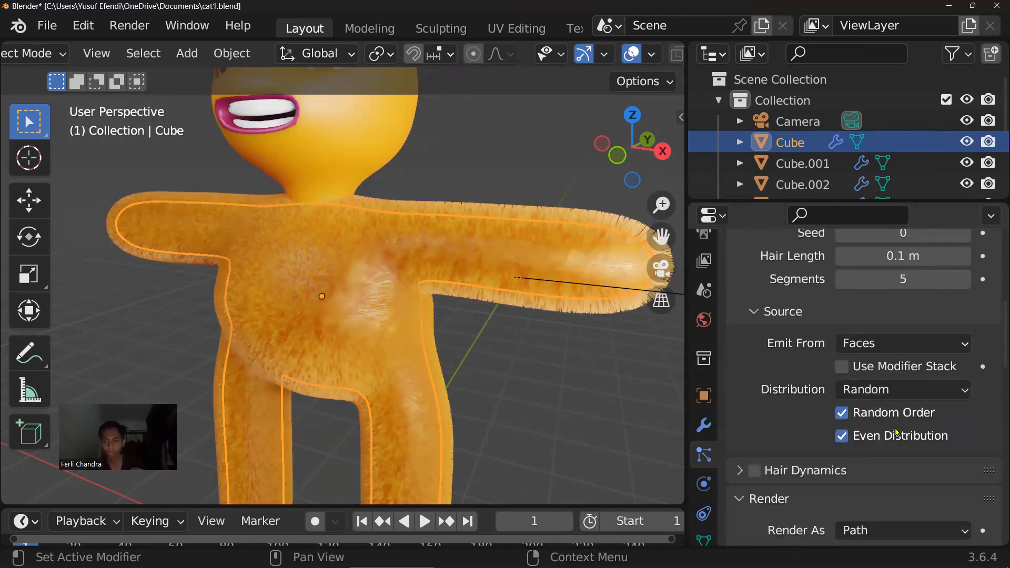
# Inspect the fur on the torso up close and from the cat's other side
pyautogui.scroll(2, 579, 352)
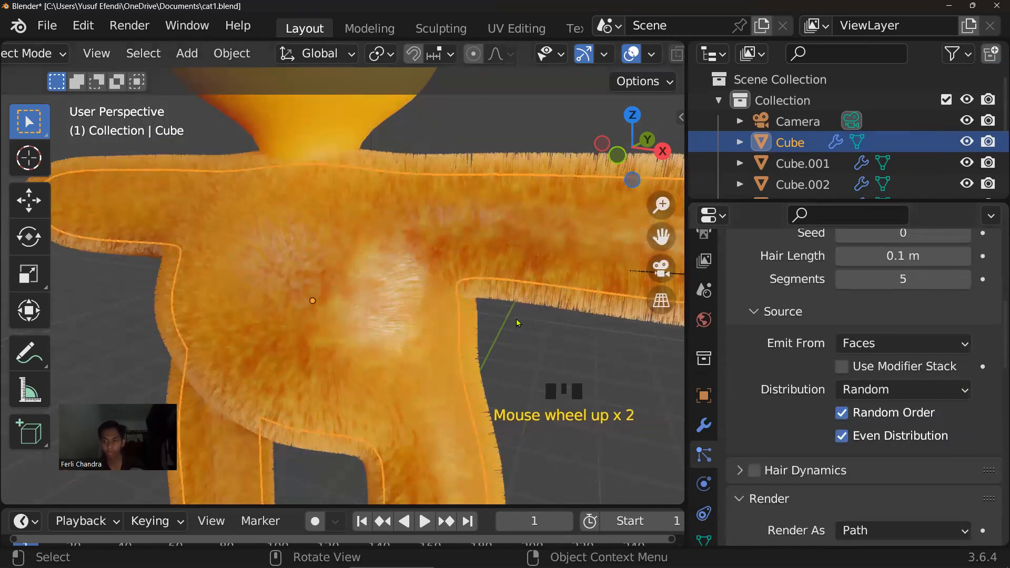
pyautogui.moveTo(487, 326); pyautogui.dragTo(532, 345, button='middle')
pyautogui.scroll(-2, 491, 324)
# Expand the Clumping settings of the body fur's interpolated children
pyautogui.scroll(-7, 831, 429)
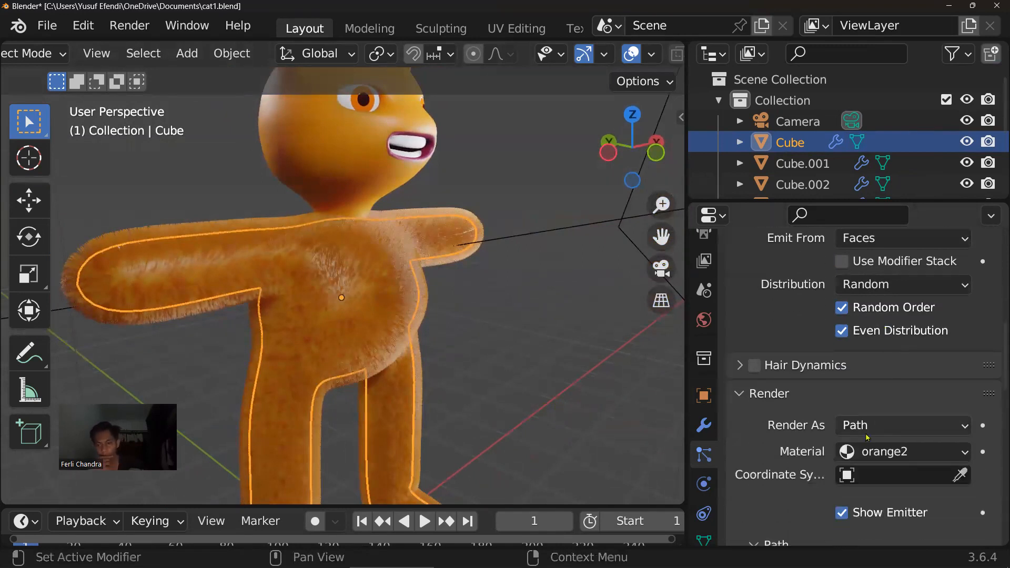
pyautogui.scroll(-10, 830, 429)
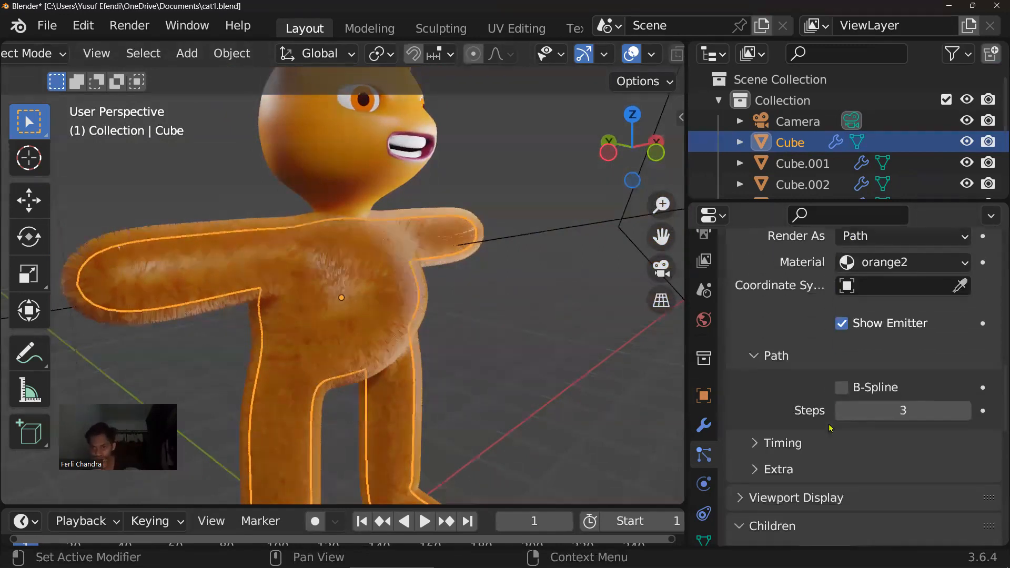
pyautogui.scroll(-3, 825, 408)
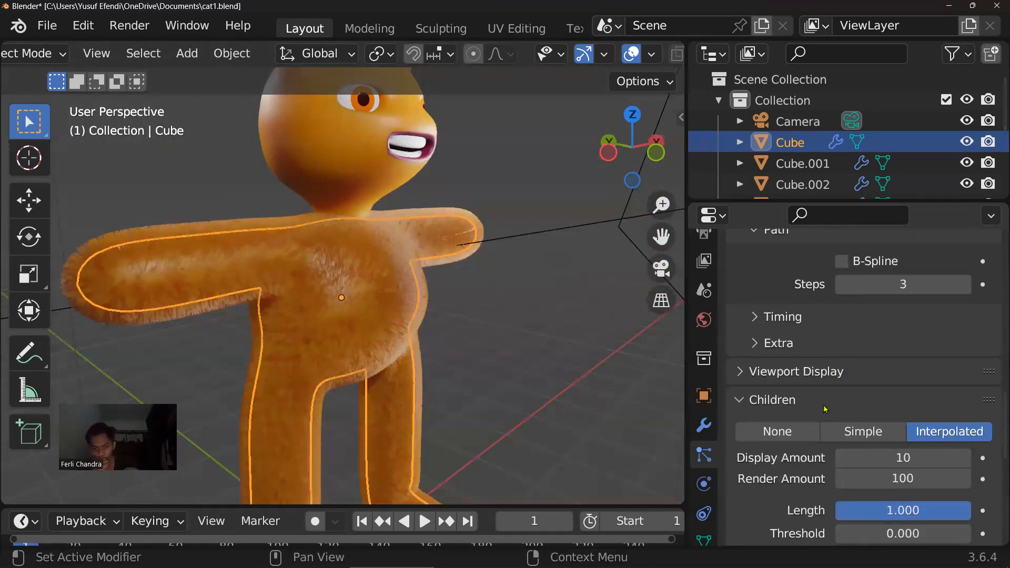
pyautogui.scroll(-12, 817, 398)
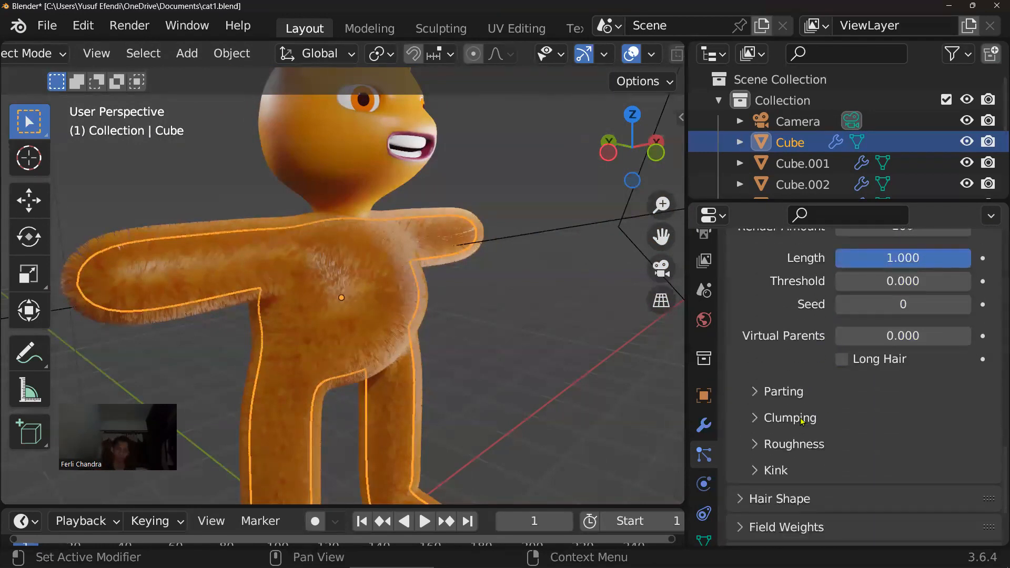
pyautogui.scroll(-3, 803, 421)
pyautogui.click(792, 355)
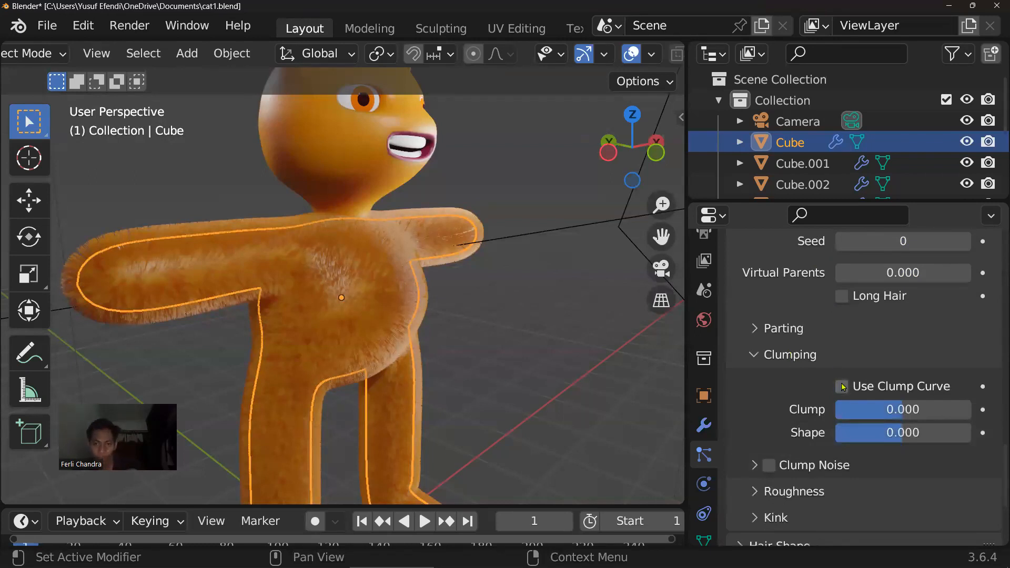
# Try Use Clump Curve on the fur's children, check the torso up close, and turn the option back off
pyautogui.click(842, 387)
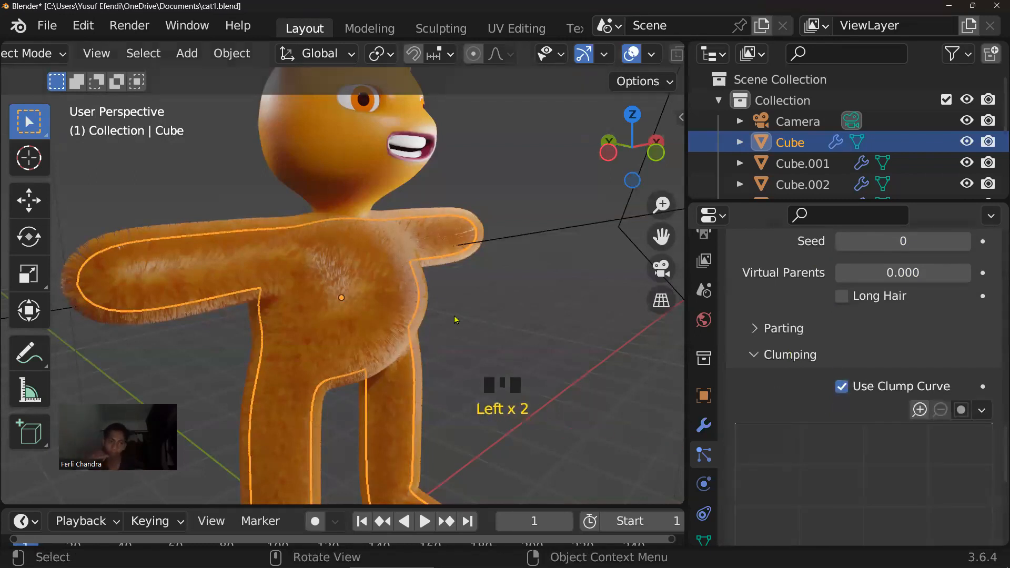
pyautogui.scroll(3, 440, 336)
pyautogui.moveTo(444, 334)
pyautogui.mouseDown(button='middle')
pyautogui.moveTo(463, 344)
pyautogui.moveTo(453, 321)
pyautogui.mouseUp(button='middle')
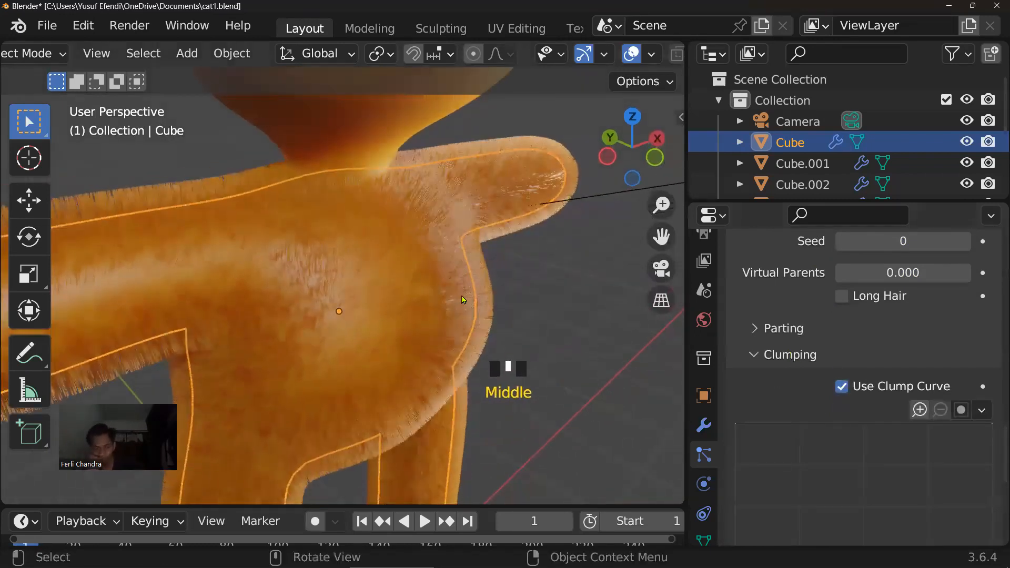
pyautogui.moveTo(428, 270); pyautogui.dragTo(545, 270, button='middle')
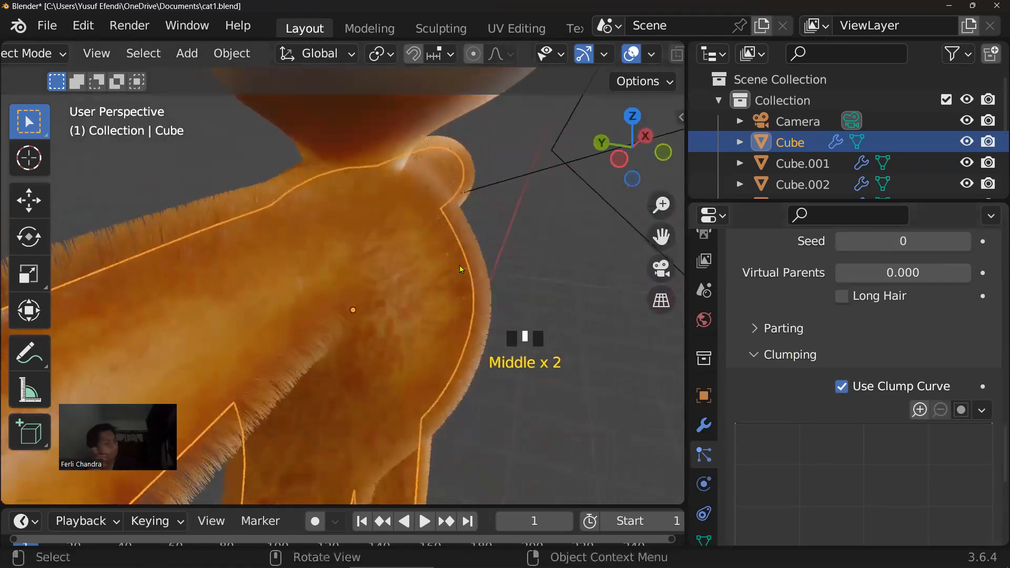
pyautogui.moveTo(531, 315); pyautogui.dragTo(669, 312, button='middle')
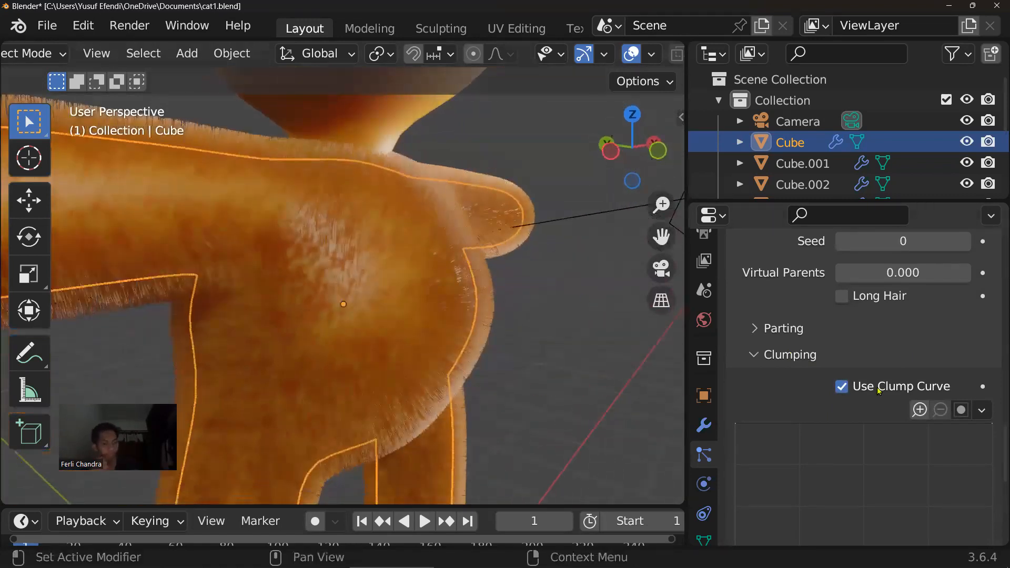
pyautogui.scroll(-4, 884, 369)
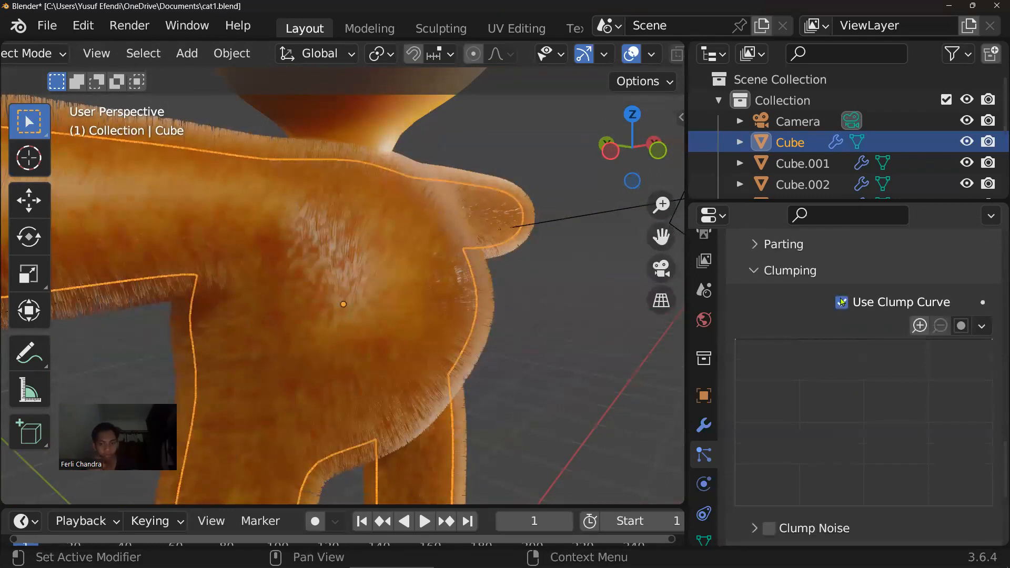
pyautogui.click(842, 302)
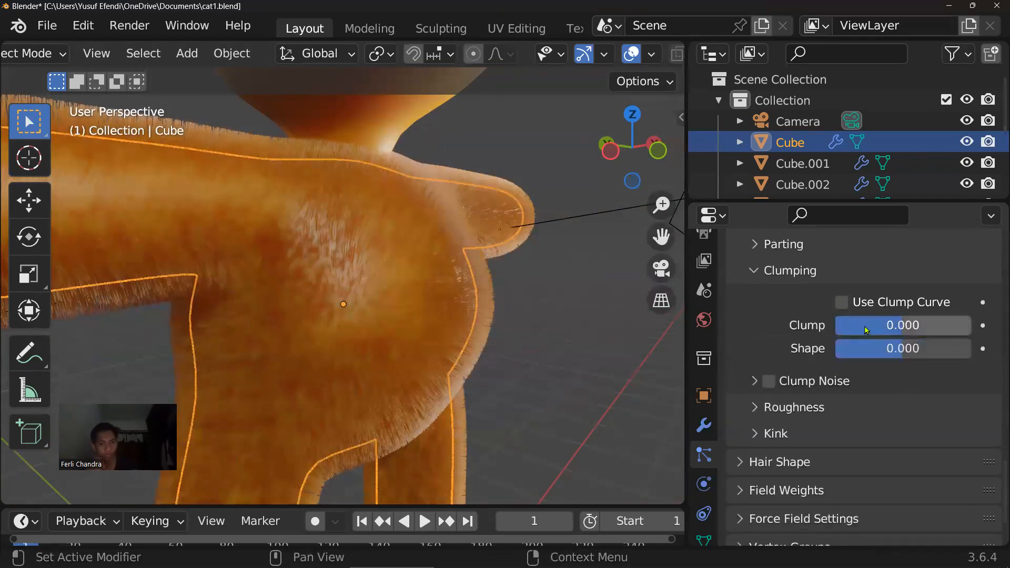
# Set the Clump of the fur's children to 0.527, check the whole body, and save the file
pyautogui.moveTo(880, 331); pyautogui.dragTo(907, 326)
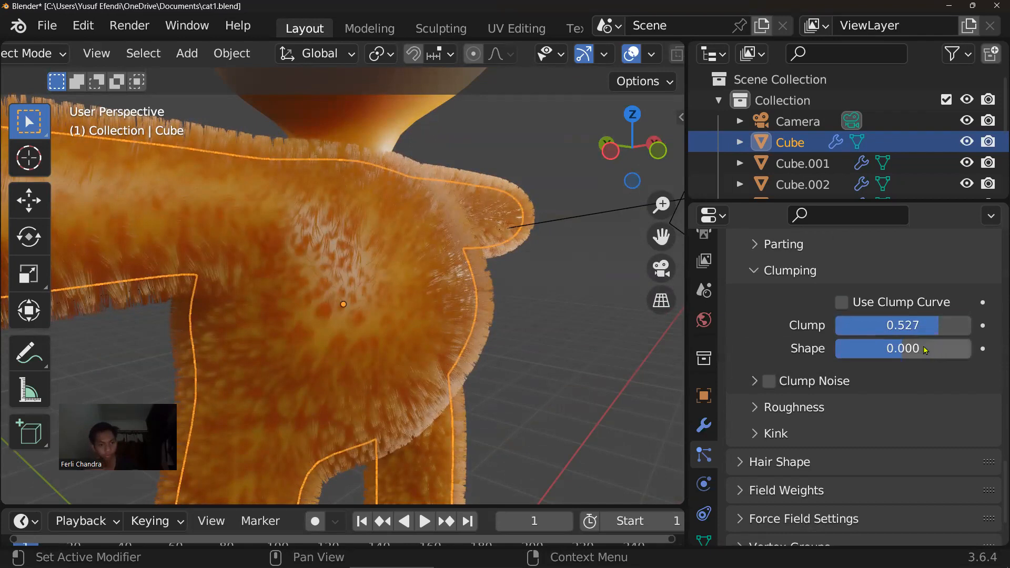
pyautogui.moveTo(437, 227); pyautogui.dragTo(408, 266, button='middle')
pyautogui.scroll(-4, 423, 244)
pyautogui.scroll(1, 437, 279)
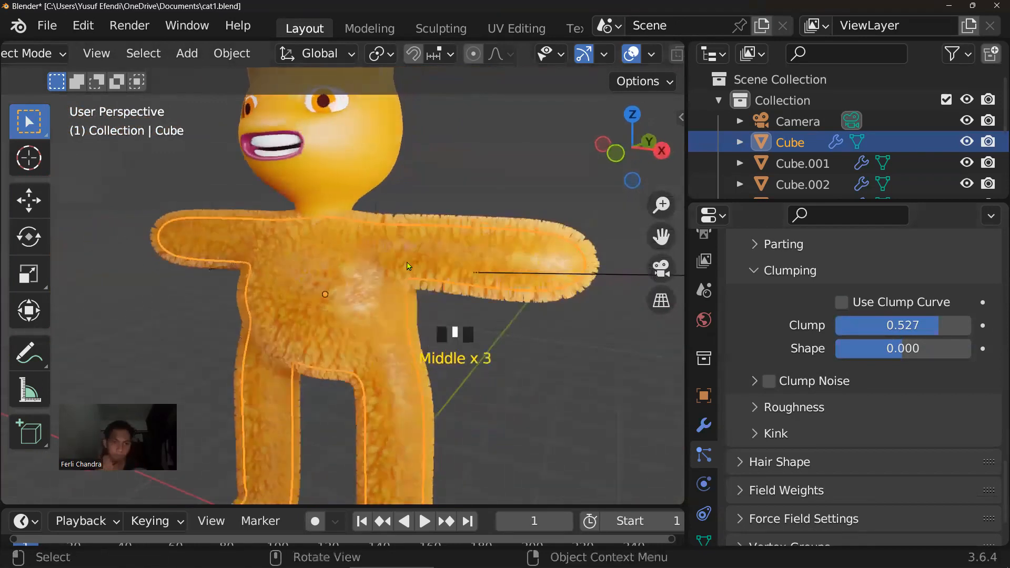
pyautogui.hotkey('ctrl', 's')
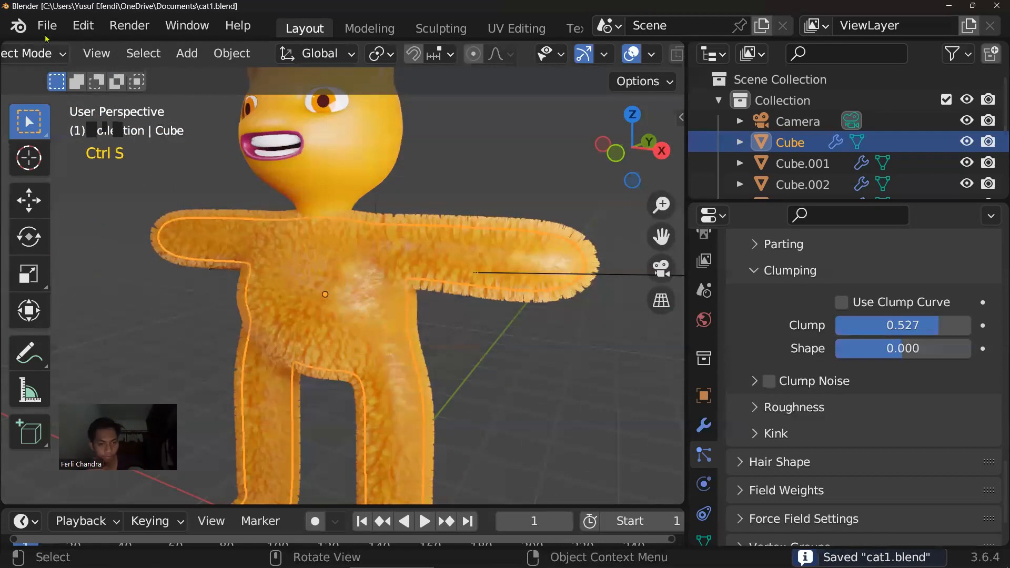
pyautogui.click(40, 52)
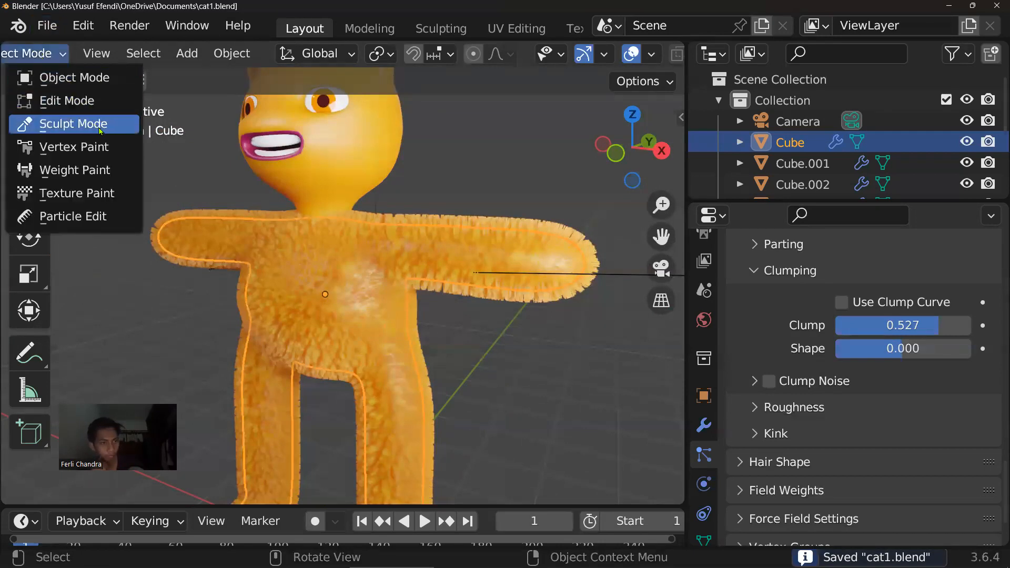
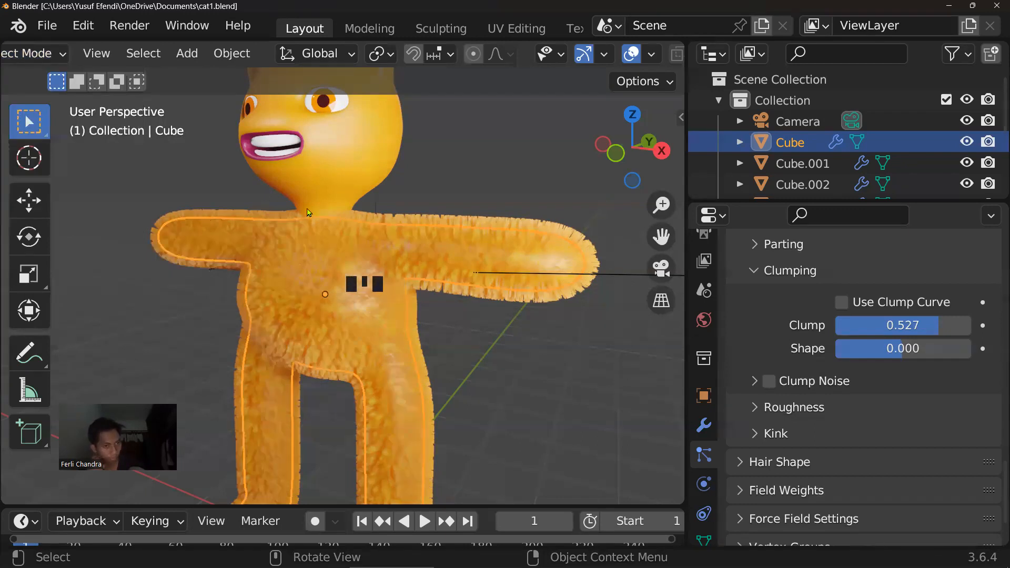
pyautogui.click(377, 243)
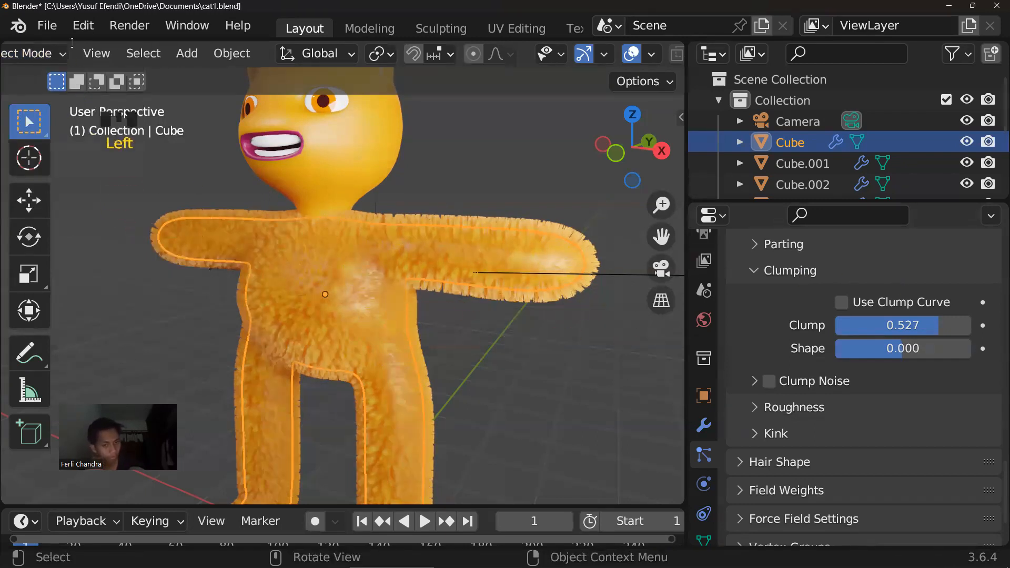
pyautogui.click(324, 225)
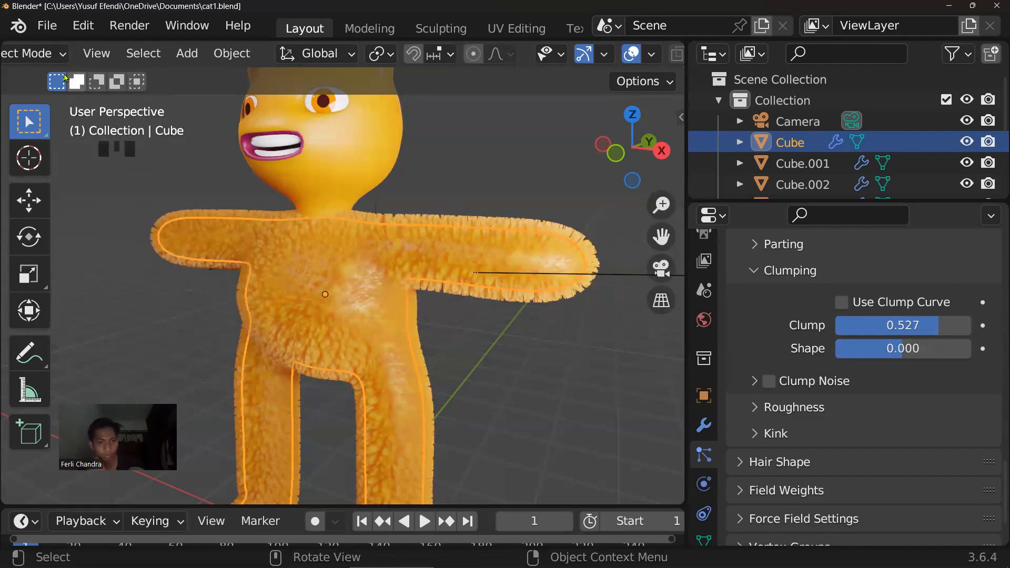
pyautogui.click(51, 55)
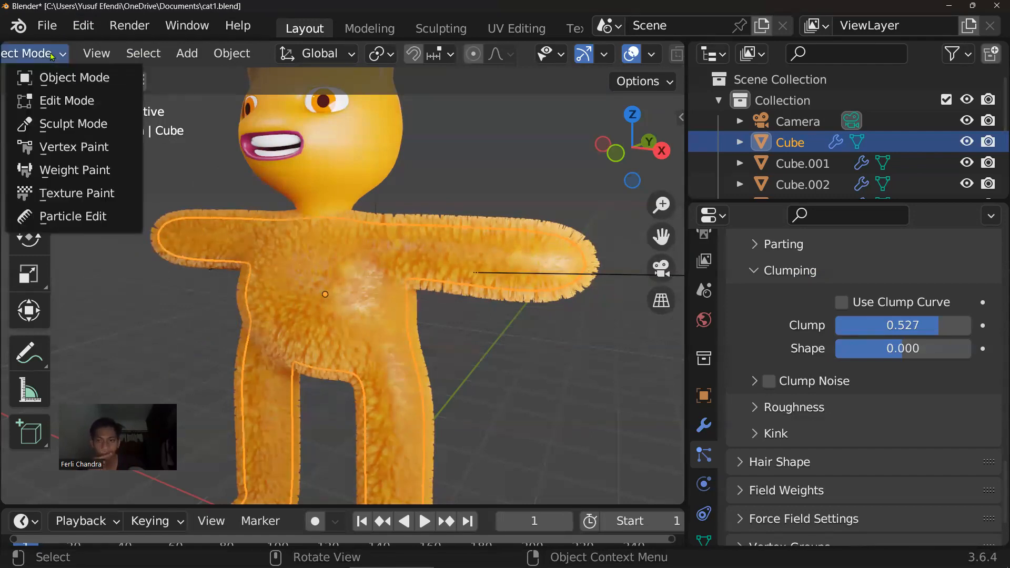
pyautogui.click(73, 100)
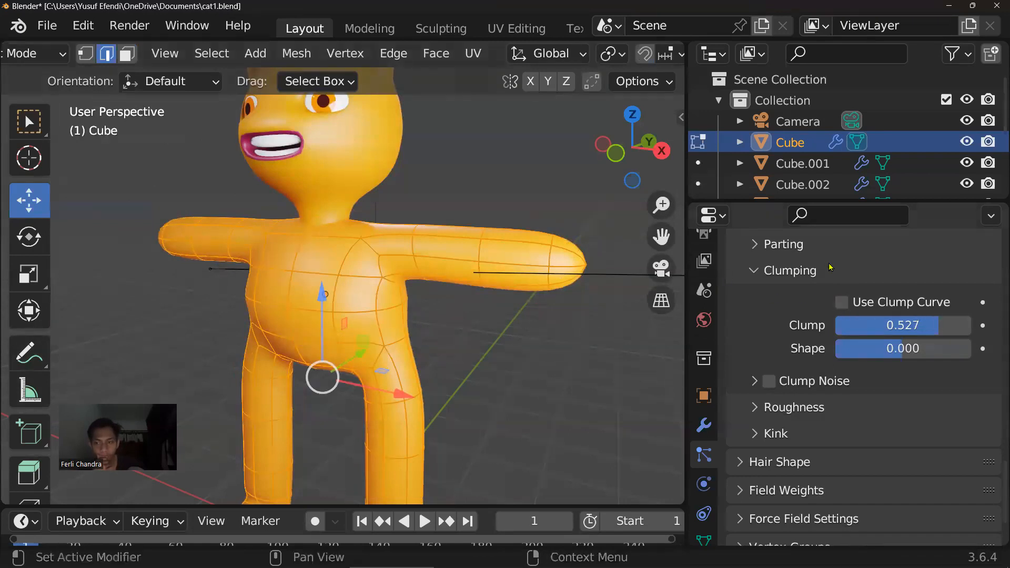
pyautogui.scroll(15, 829, 273)
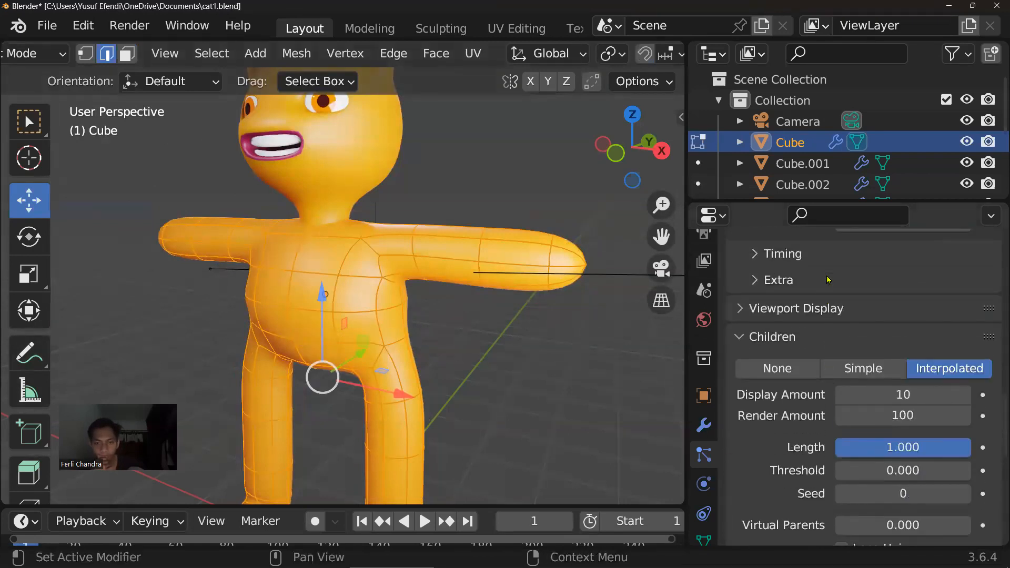
# Enter Particle Edit mode on the body and comb the hair outward along both arms toward the hands
pyautogui.click(36, 54)
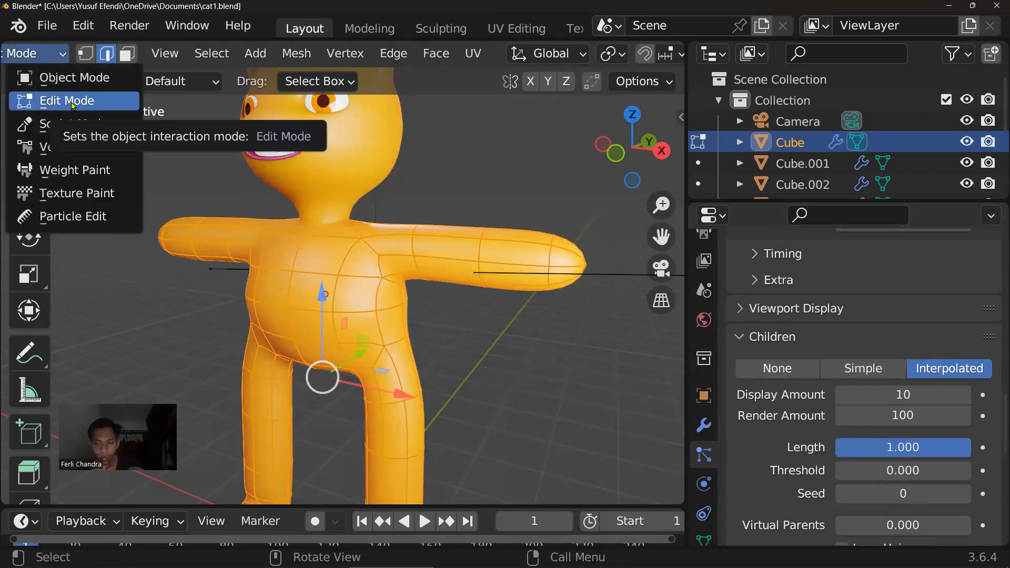
pyautogui.click(114, 221)
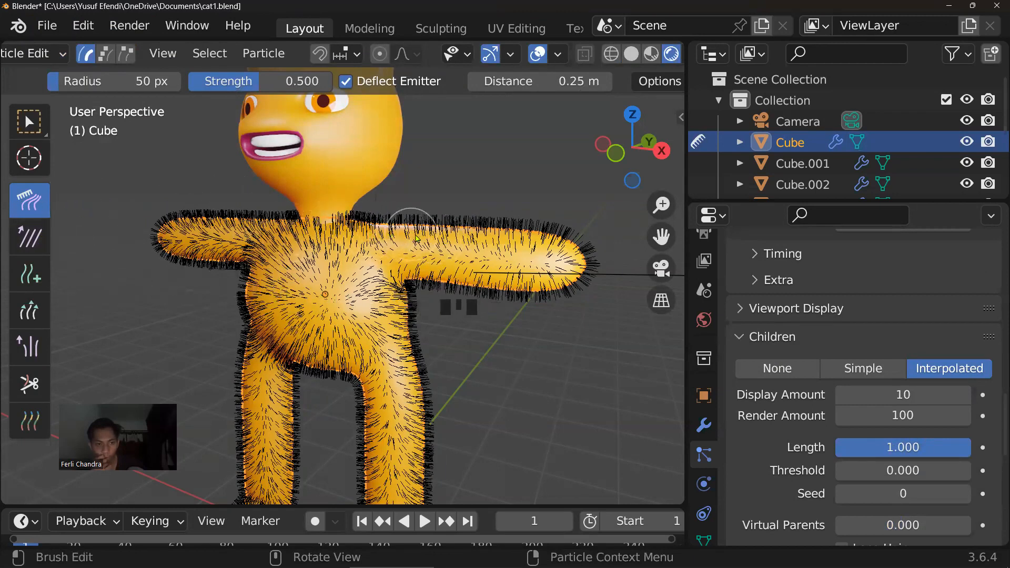
pyautogui.moveTo(417, 227)
pyautogui.mouseDown()
pyautogui.moveTo(480, 232)
pyautogui.moveTo(510, 258)
pyautogui.mouseUp()
pyautogui.moveTo(448, 271); pyautogui.dragTo(529, 286)
pyautogui.moveTo(501, 232); pyautogui.dragTo(566, 237)
pyautogui.moveTo(244, 232); pyautogui.dragTo(164, 243)
# Comb the front hair down the chest and belly, across the shoulders, and down the legs to the feet
pyautogui.moveTo(295, 237)
pyautogui.mouseDown()
pyautogui.moveTo(255, 242)
pyautogui.moveTo(266, 305)
pyautogui.mouseUp()
pyautogui.moveTo(308, 210)
pyautogui.mouseDown()
pyautogui.moveTo(314, 266)
pyautogui.moveTo(331, 290)
pyautogui.mouseUp()
pyautogui.moveTo(348, 242)
pyautogui.mouseDown()
pyautogui.moveTo(338, 305)
pyautogui.moveTo(295, 346)
pyautogui.mouseUp()
pyautogui.moveTo(273, 292); pyautogui.dragTo(288, 352)
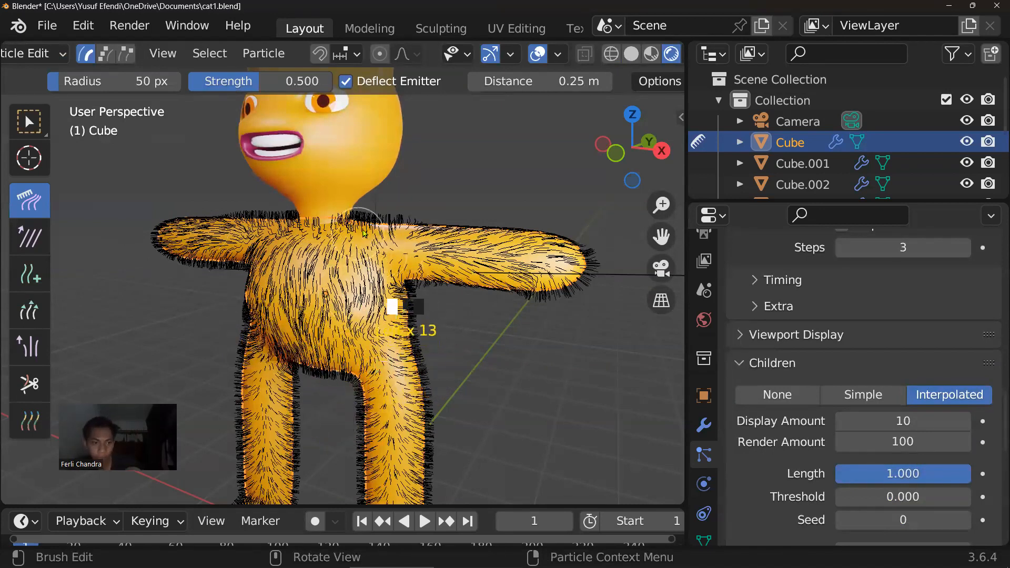
pyautogui.moveTo(360, 218); pyautogui.dragTo(271, 219)
pyautogui.scroll(-4, 383, 329)
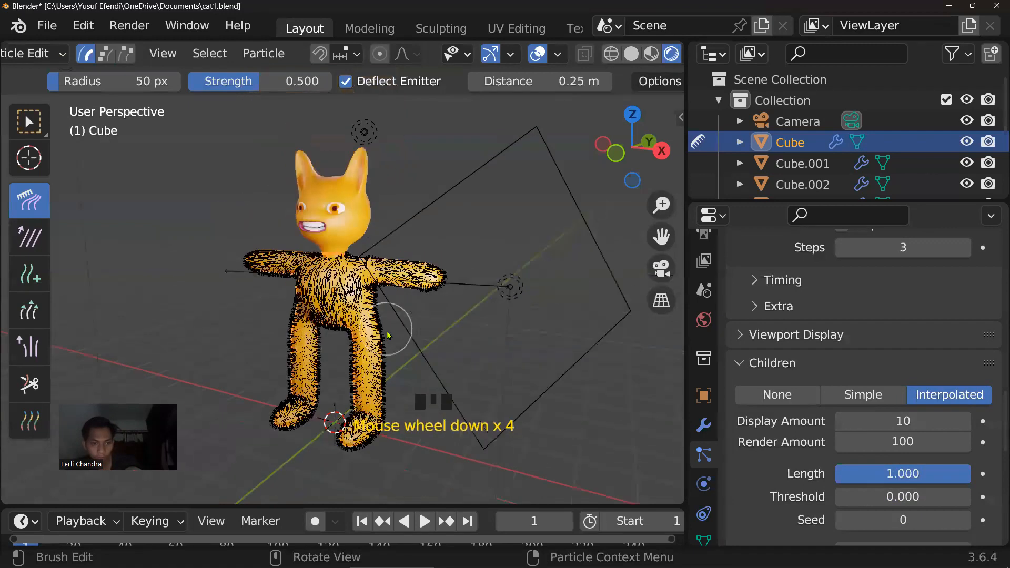
pyautogui.moveTo(364, 336)
pyautogui.mouseDown()
pyautogui.moveTo(363, 400)
pyautogui.moveTo(345, 413)
pyautogui.moveTo(293, 372)
pyautogui.moveTo(293, 400)
pyautogui.moveTo(338, 419)
pyautogui.mouseUp()
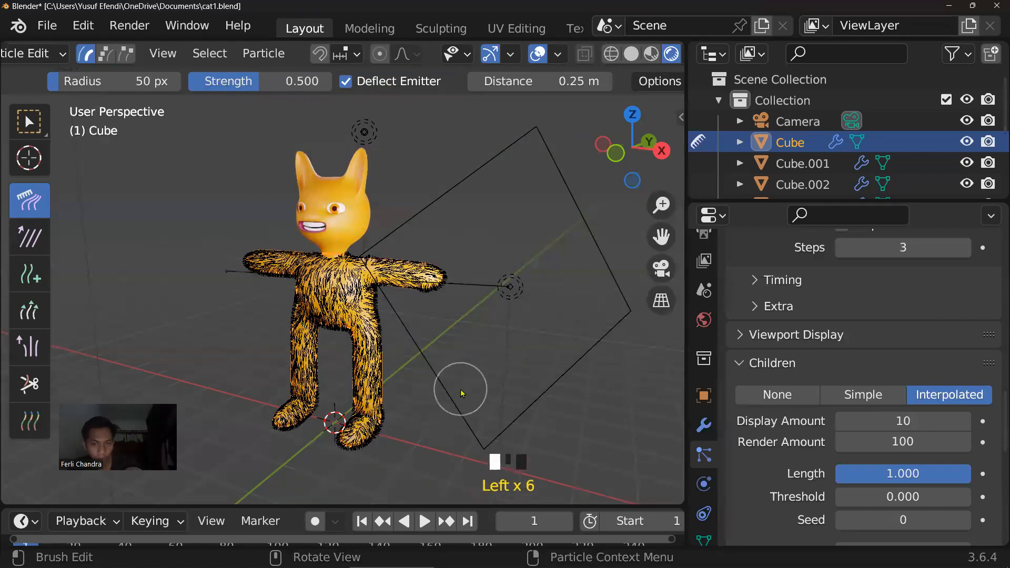
# From behind the cat, comb the hair down the back and legs and outward along both arms
pyautogui.scroll(2, 469, 390)
pyautogui.moveTo(470, 391); pyautogui.dragTo(358, 271, button='middle')
pyautogui.moveTo(357, 271)
pyautogui.mouseDown()
pyautogui.moveTo(350, 260)
pyautogui.moveTo(368, 268)
pyautogui.moveTo(367, 310)
pyautogui.mouseUp()
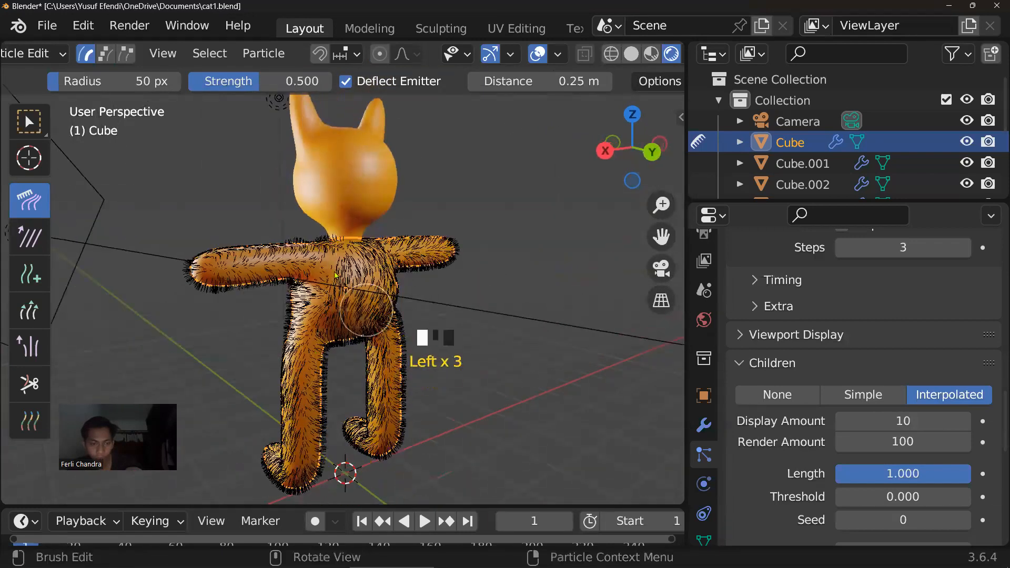
pyautogui.moveTo(311, 260); pyautogui.dragTo(205, 271)
pyautogui.moveTo(363, 248)
pyautogui.mouseDown()
pyautogui.moveTo(447, 242)
pyautogui.moveTo(461, 278)
pyautogui.mouseUp()
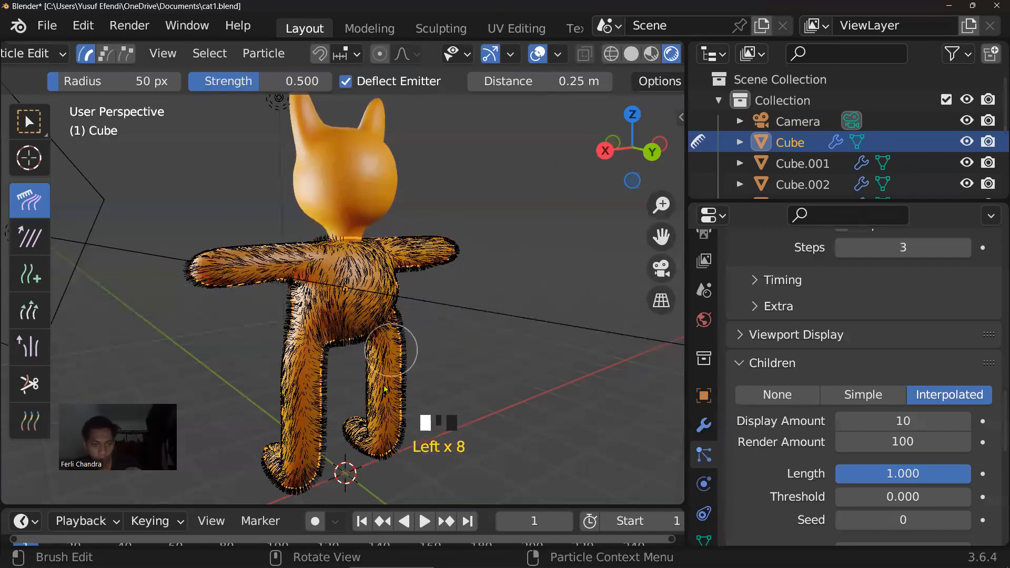
pyautogui.moveTo(392, 351); pyautogui.dragTo(388, 438)
pyautogui.moveTo(303, 368); pyautogui.dragTo(295, 443)
pyautogui.moveTo(309, 293); pyautogui.dragTo(310, 337)
# Comb the remaining upright hair on the cat's sides, torso and front of the arms, working around the body
pyautogui.moveTo(431, 322); pyautogui.dragTo(226, 329, button='middle')
pyautogui.moveTo(385, 326); pyautogui.dragTo(437, 387)
pyautogui.moveTo(444, 396); pyautogui.dragTo(218, 360, button='middle')
pyautogui.moveTo(305, 282)
pyautogui.mouseDown()
pyautogui.moveTo(310, 293)
pyautogui.moveTo(429, 335)
pyautogui.mouseUp()
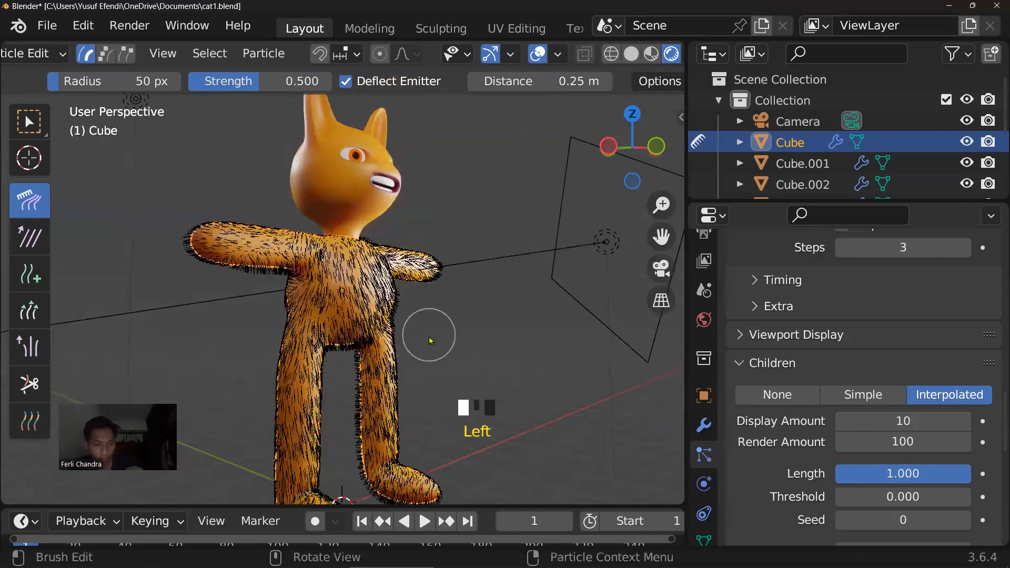
pyautogui.moveTo(430, 336); pyautogui.dragTo(325, 345, button='middle')
pyautogui.scroll(1, 367, 354)
pyautogui.moveTo(364, 354)
pyautogui.mouseDown()
pyautogui.moveTo(428, 406)
pyautogui.moveTo(462, 293)
pyautogui.mouseUp()
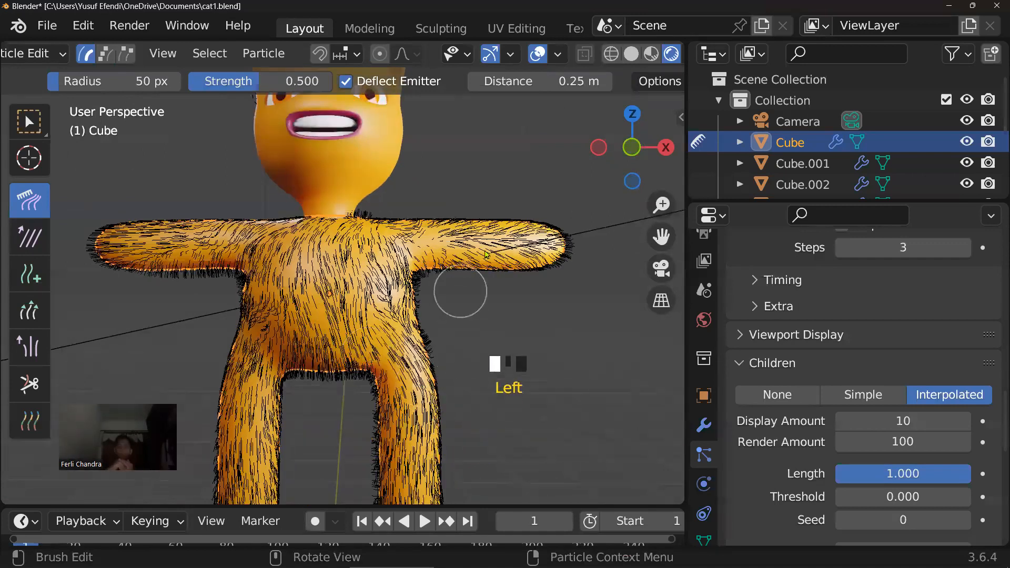
pyautogui.scroll(1, 534, 151)
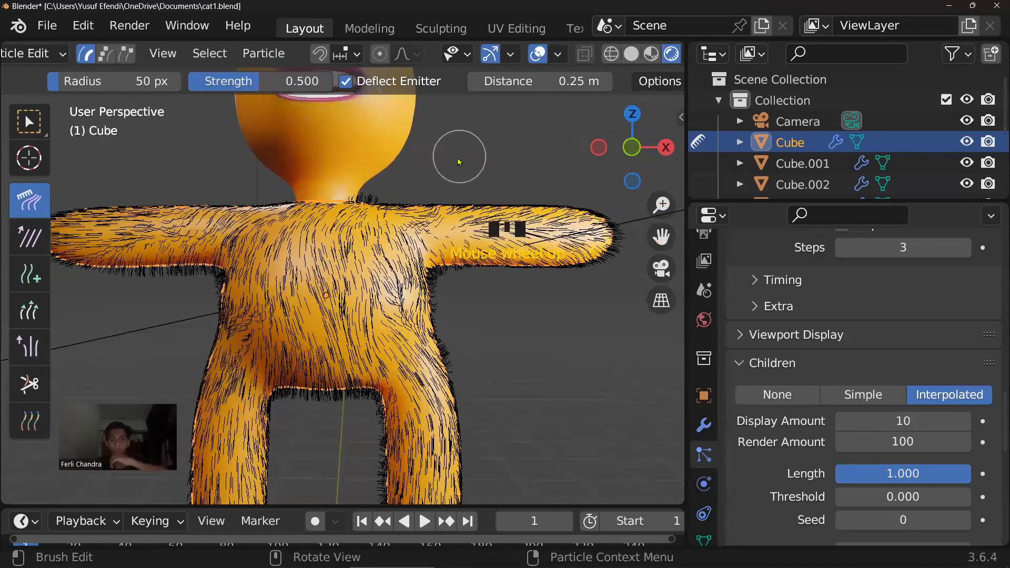
# Return the body to Object Mode and inspect the combed fur on the torso and arms
pyautogui.scroll(-4, 462, 180)
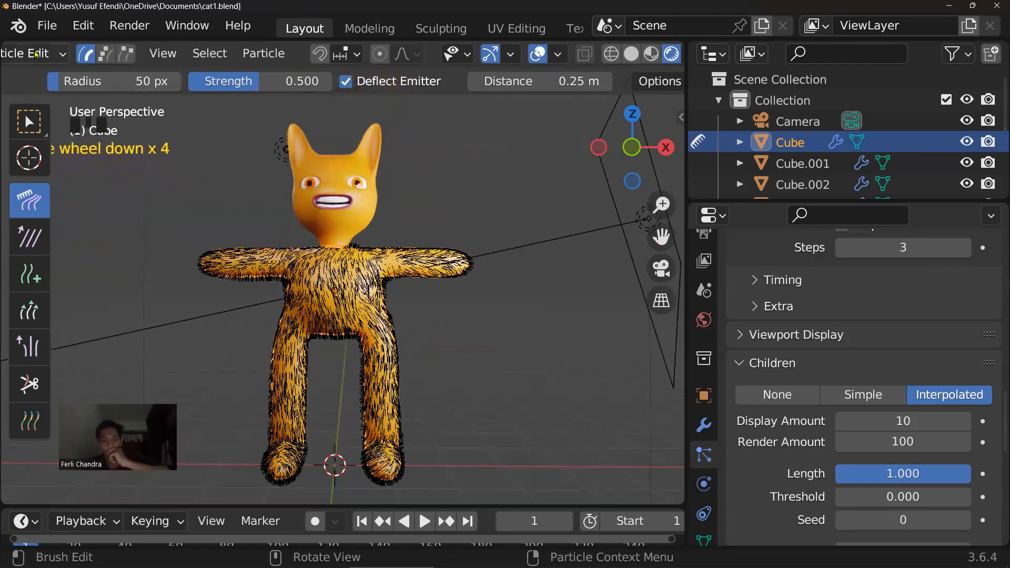
pyautogui.scroll(3, 23, 52)
pyautogui.scroll(3, 22, 51)
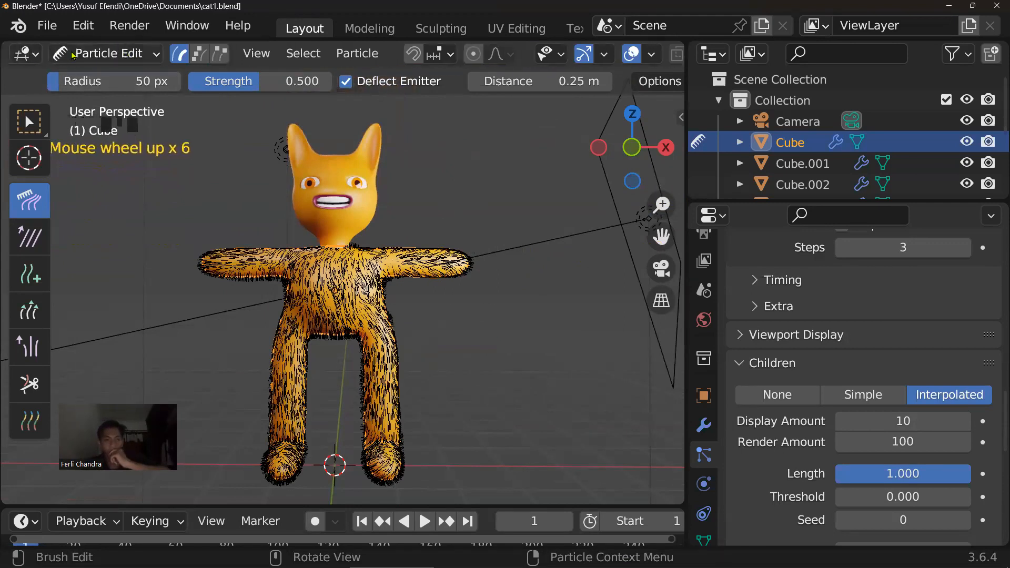
pyautogui.click(106, 53)
pyautogui.click(106, 83)
pyautogui.scroll(5, 440, 261)
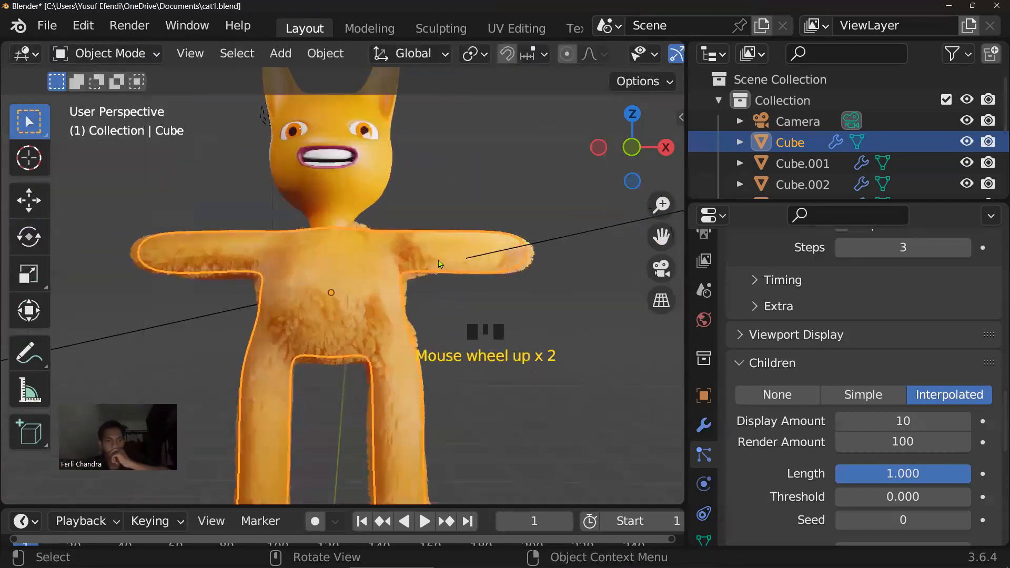
pyautogui.moveTo(440, 284)
pyautogui.mouseDown(button='middle')
pyautogui.moveTo(432, 310)
pyautogui.moveTo(437, 301)
pyautogui.mouseUp(button='middle')
pyautogui.scroll(-2, 441, 292)
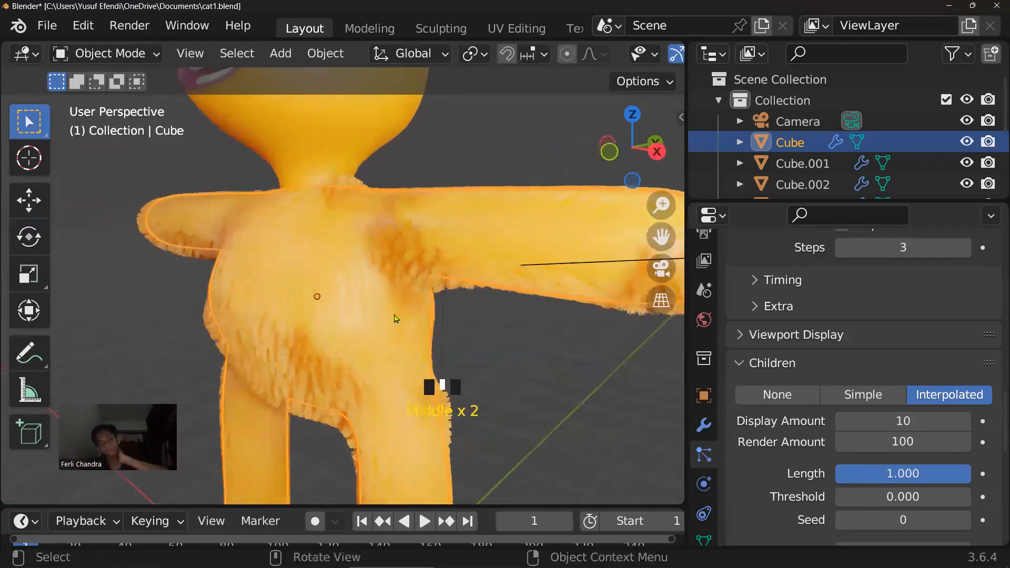
# Check the combed fur from the front and save the changes to cat1.blend
pyautogui.scroll(-4, 409, 262)
pyautogui.moveTo(416, 265)
pyautogui.mouseDown(button='middle')
pyautogui.moveTo(447, 279)
pyautogui.moveTo(406, 273)
pyautogui.moveTo(413, 269)
pyautogui.mouseUp(button='middle')
pyautogui.scroll(5, 444, 285)
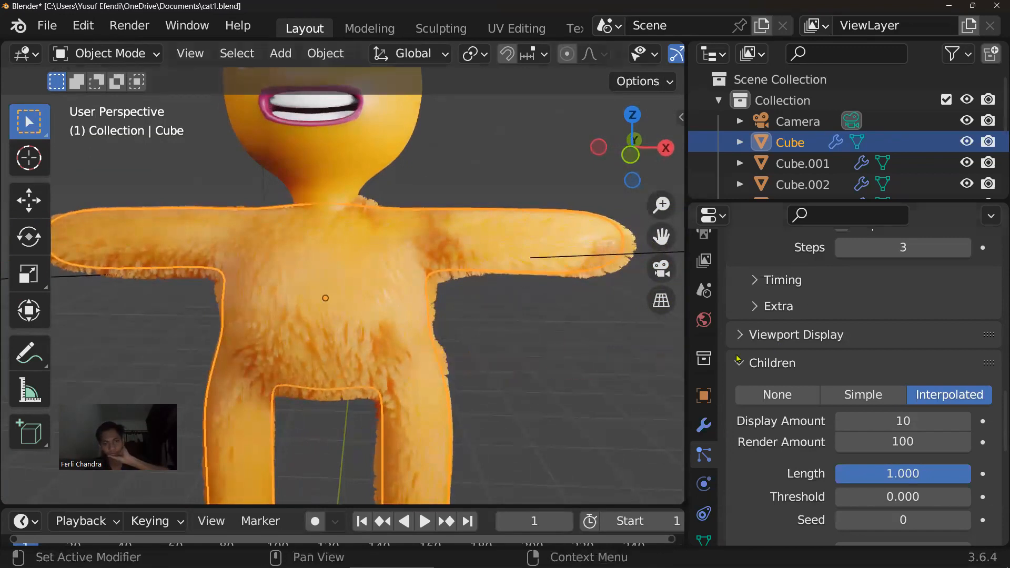
pyautogui.scroll(14, 832, 332)
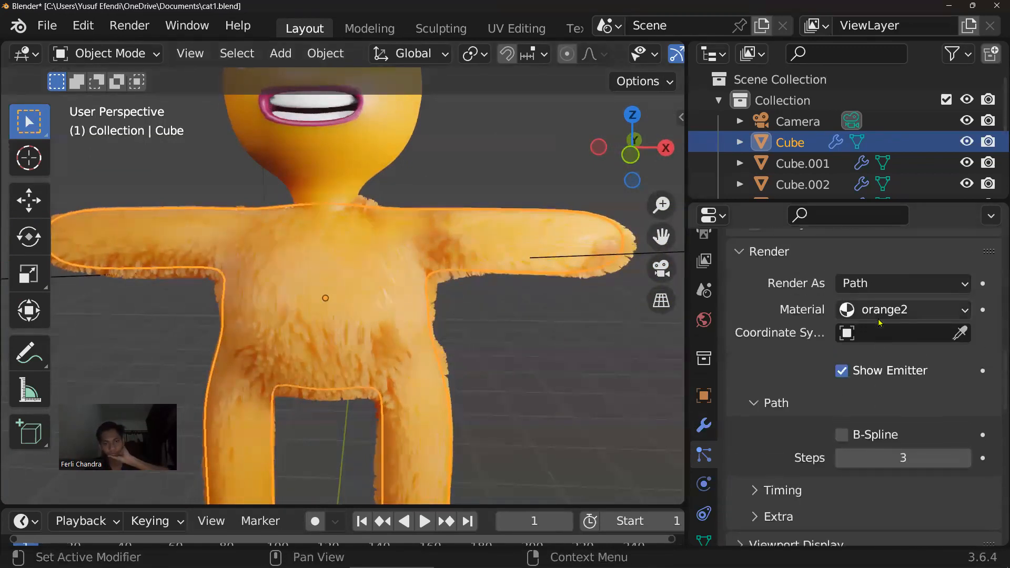
pyautogui.click(47, 25)
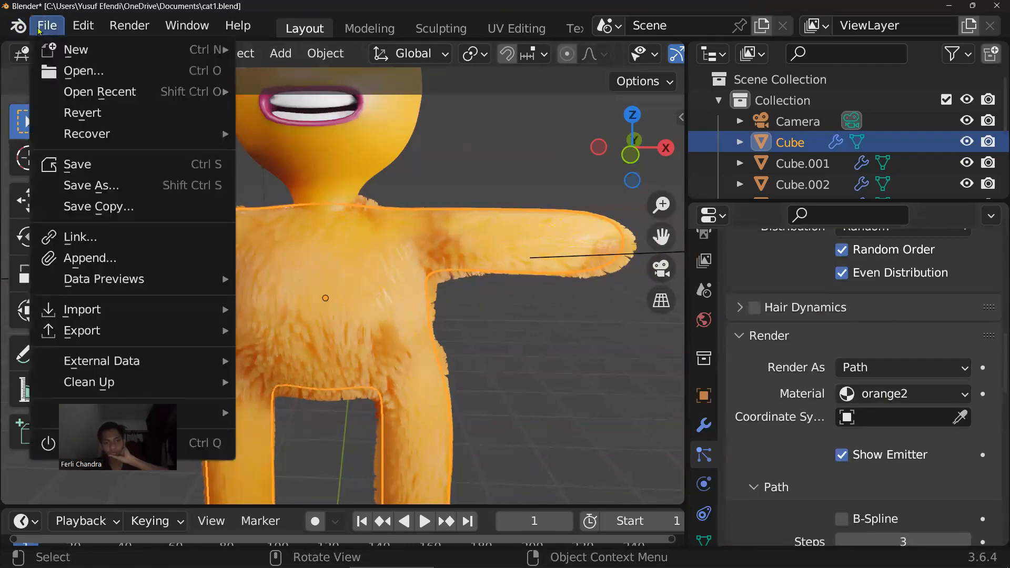
pyautogui.click(71, 158)
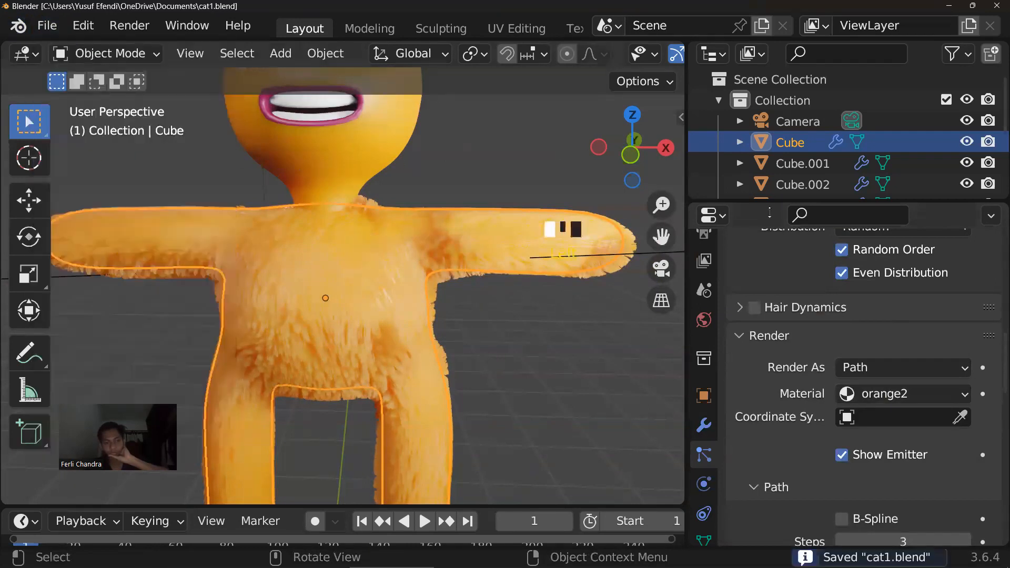
# Bring up the scene's render settings and open the choice of render engines
pyautogui.click(705, 260)
pyautogui.scroll(3, 727, 285)
pyautogui.scroll(3, 708, 294)
pyautogui.scroll(-5, 711, 295)
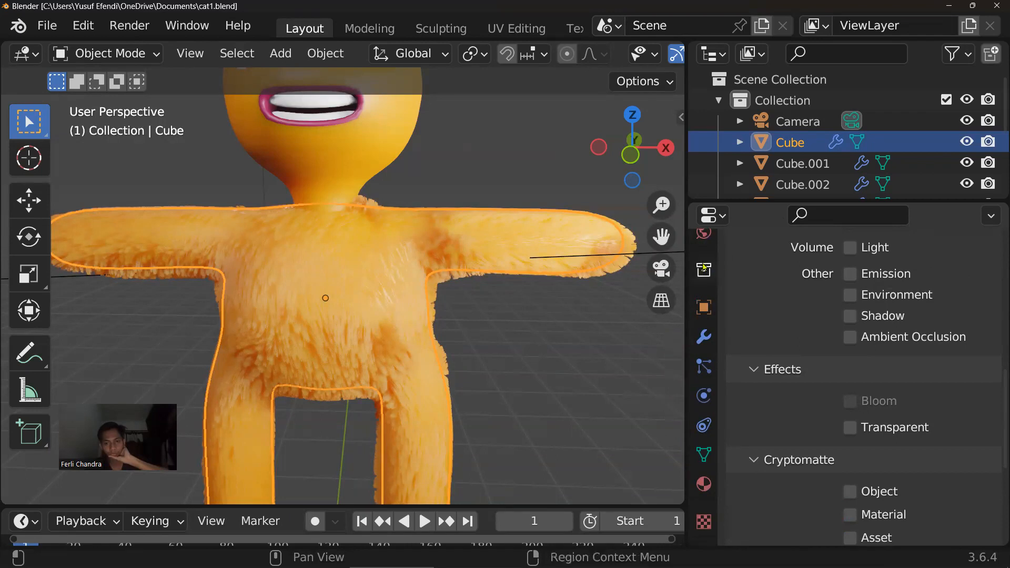
pyautogui.scroll(5, 705, 315)
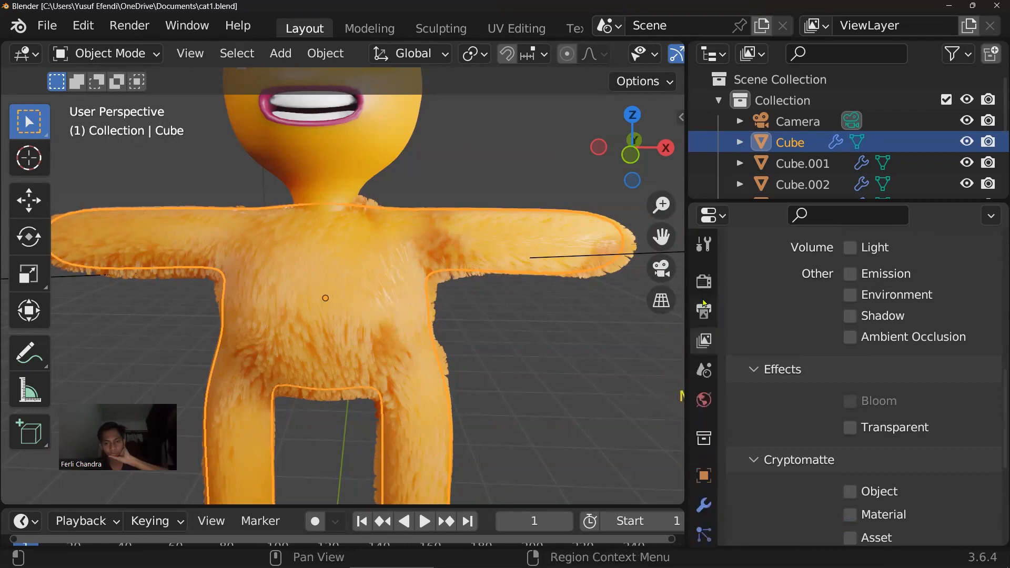
pyautogui.click(705, 258)
pyautogui.click(703, 288)
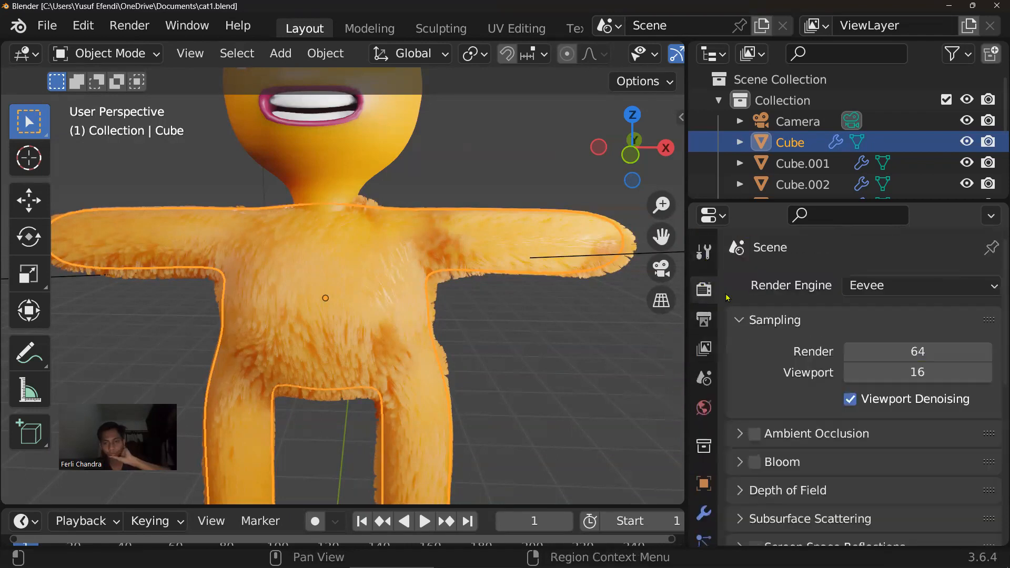
pyautogui.click(890, 286)
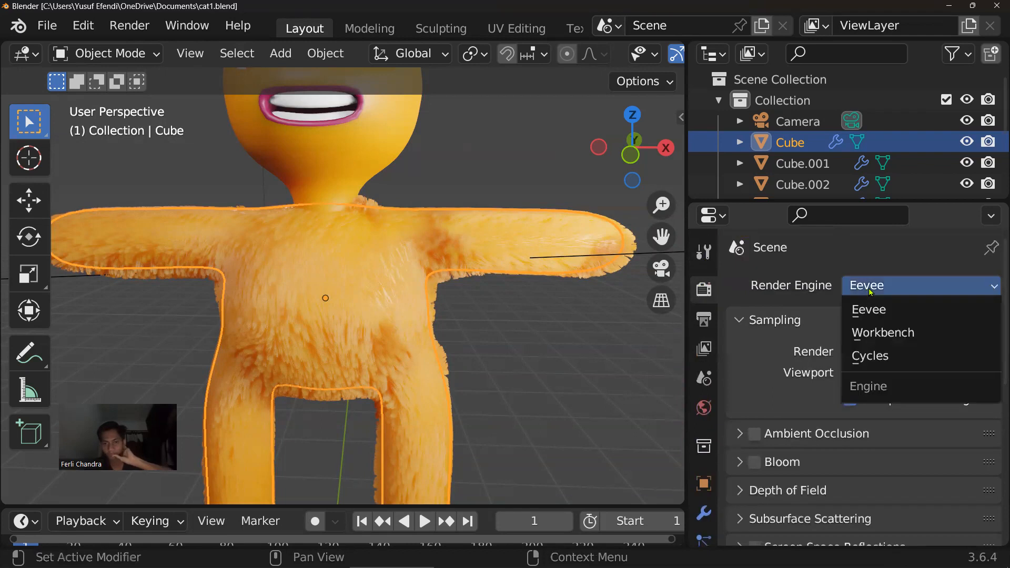
# Set the render engine to Cycles with GPU Compute as the device
pyautogui.click(880, 355)
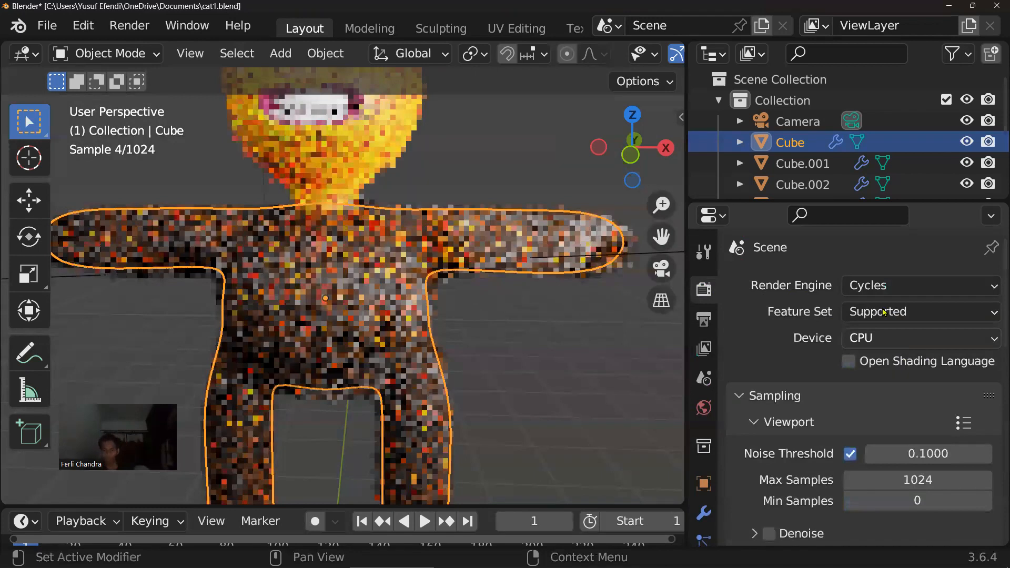
pyautogui.click(884, 311)
pyautogui.click(882, 335)
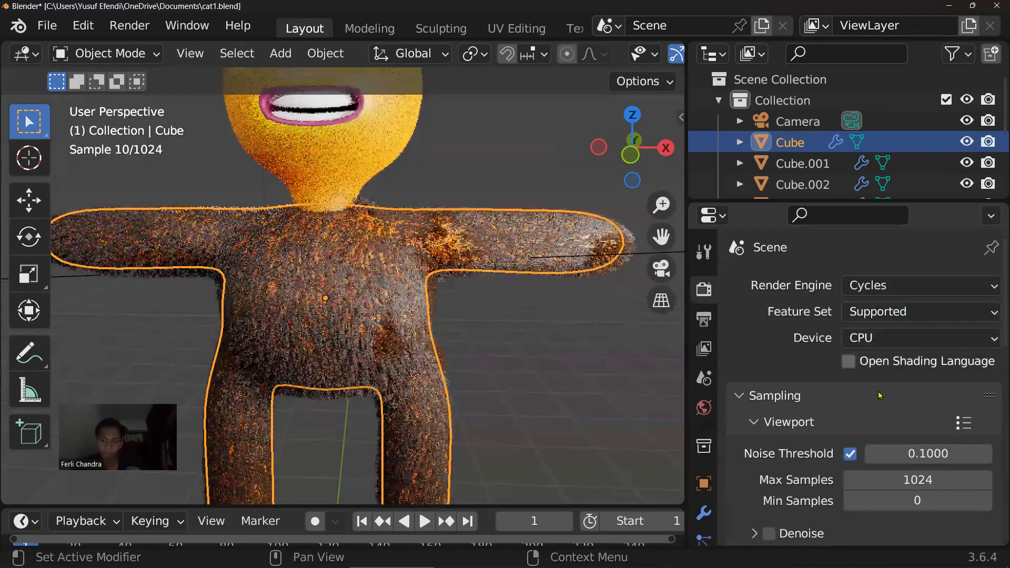
pyautogui.click(876, 338)
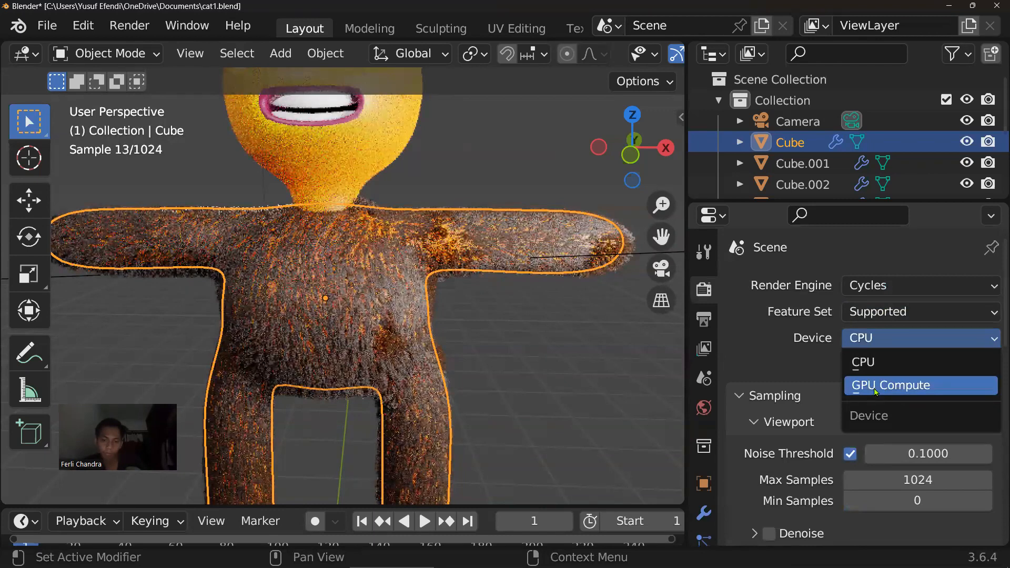
pyautogui.click(876, 387)
# Enable viewport denoising in the Cycles sampling settings and check the fur on the character's body
pyautogui.scroll(-3, 789, 423)
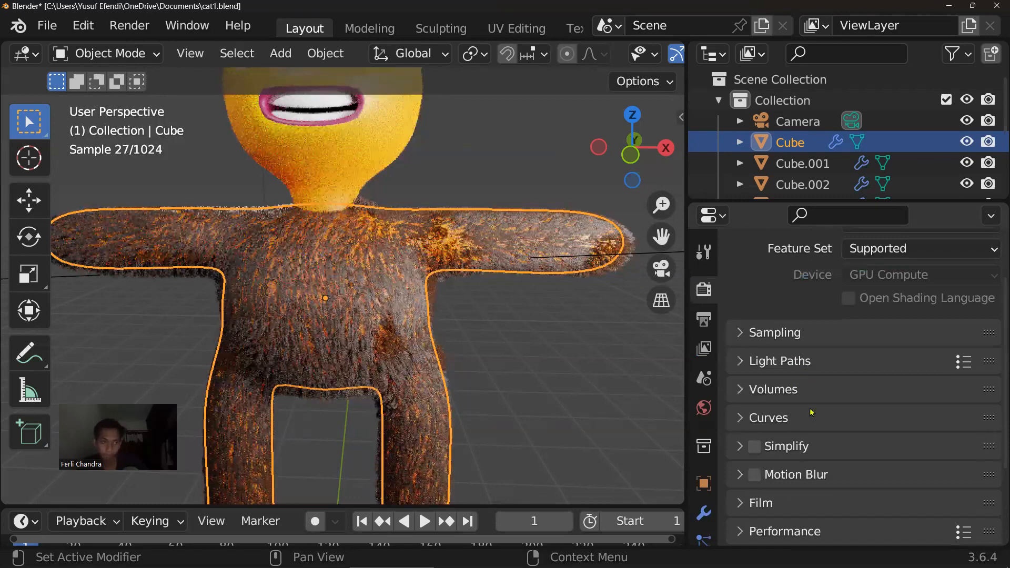
pyautogui.scroll(-5, 809, 356)
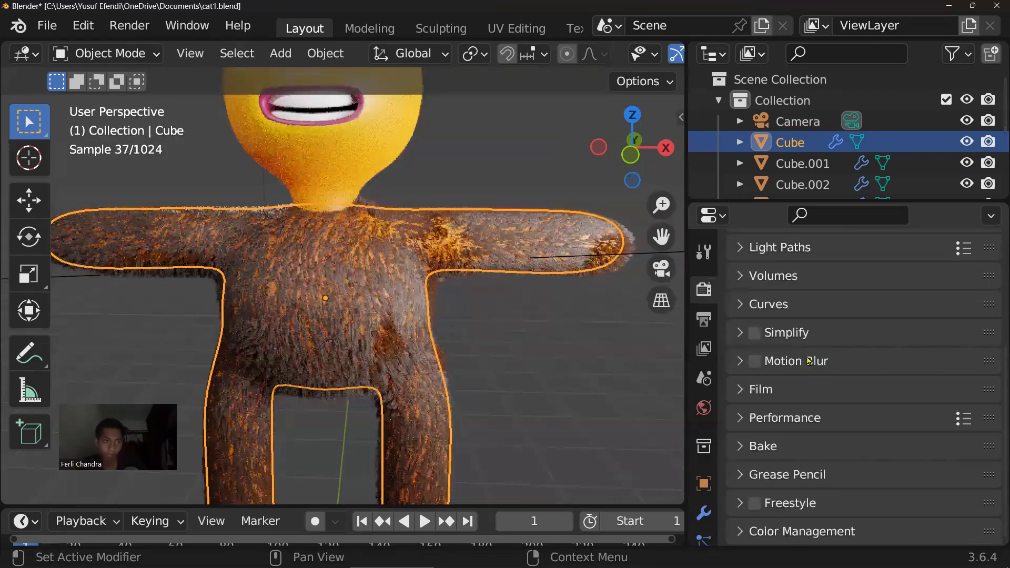
pyautogui.scroll(8, 809, 361)
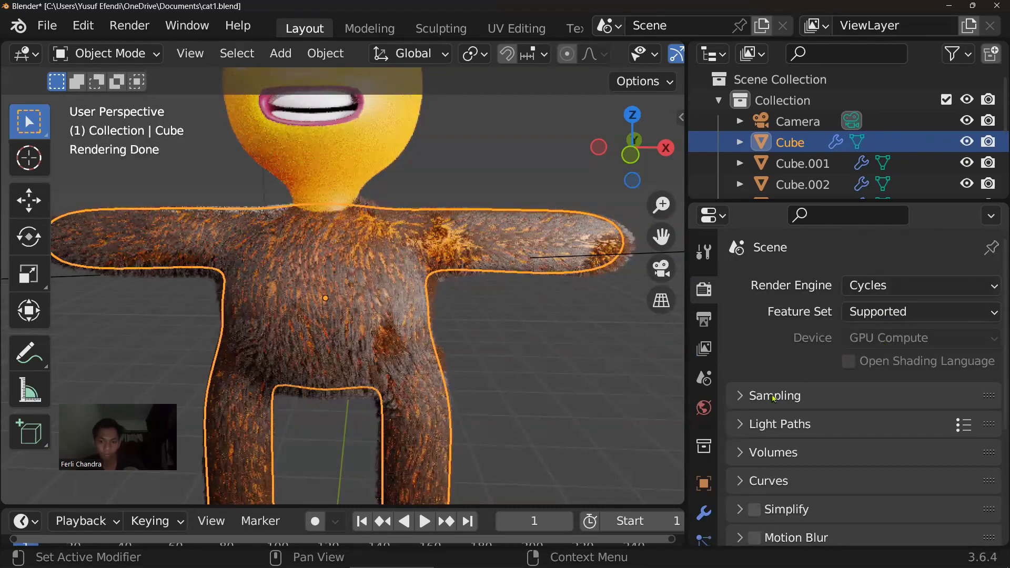
pyautogui.scroll(-3, 775, 398)
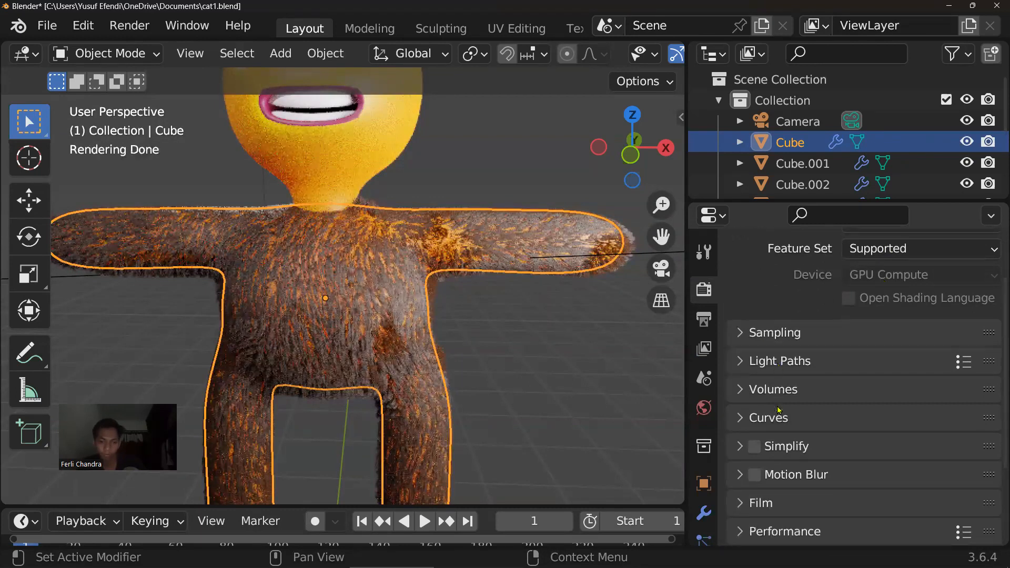
pyautogui.click(769, 332)
pyautogui.click(769, 332)
pyautogui.click(769, 333)
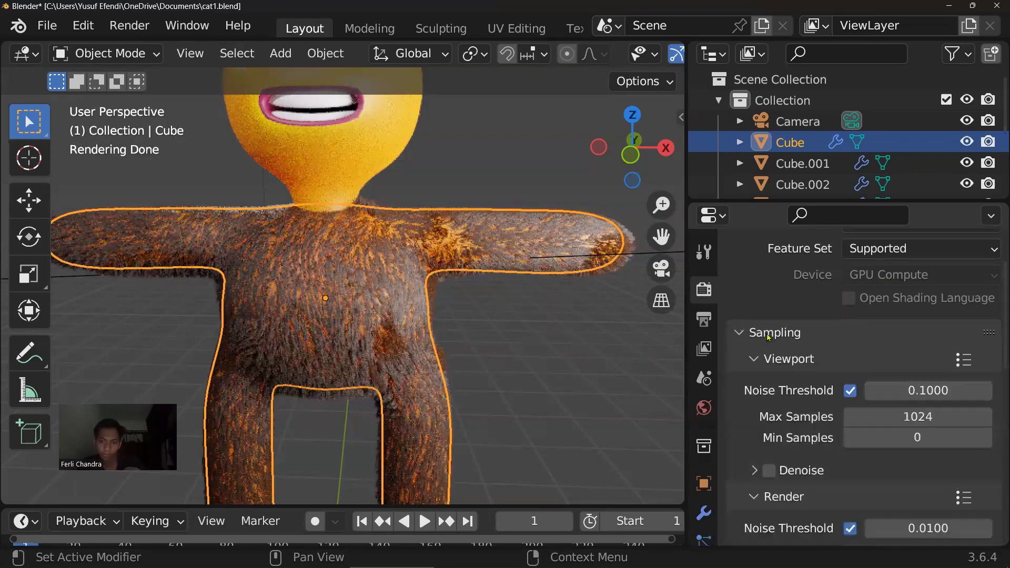
pyautogui.click(769, 470)
pyautogui.scroll(-2, 406, 282)
pyautogui.moveTo(405, 282)
pyautogui.mouseDown(button='middle')
pyautogui.moveTo(413, 286)
pyautogui.moveTo(395, 291)
pyautogui.mouseUp(button='middle')
pyautogui.scroll(3, 396, 291)
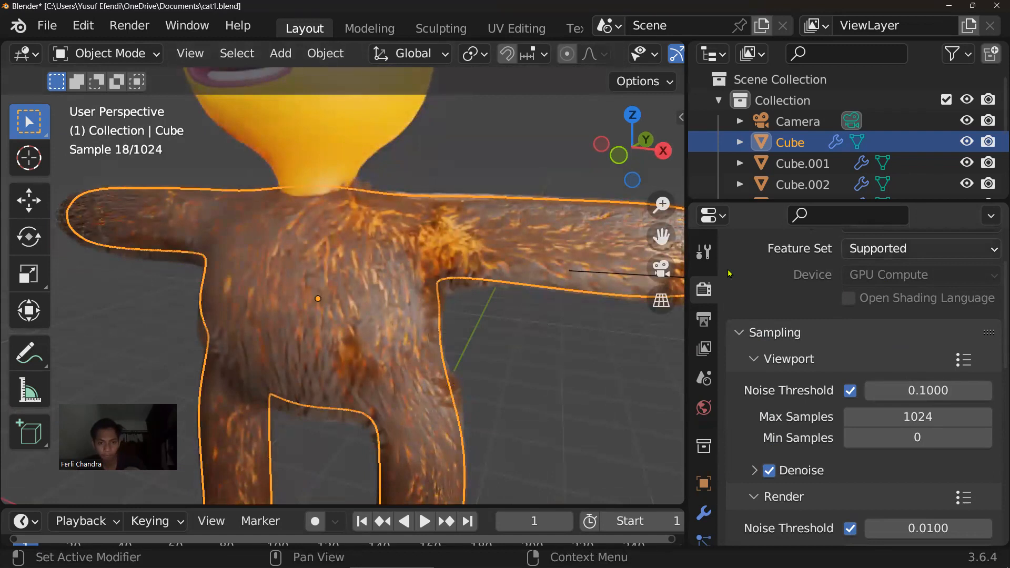
# Compare the character's fur under Eevee from another angle and return the render engine to Cycles
pyautogui.scroll(3, 853, 287)
pyautogui.click(853, 286)
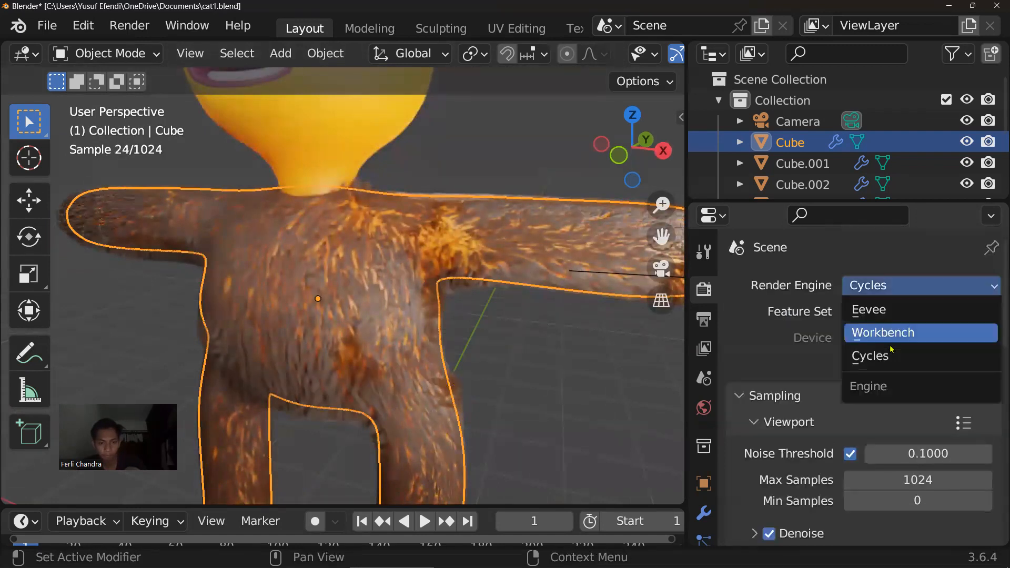
pyautogui.click(897, 311)
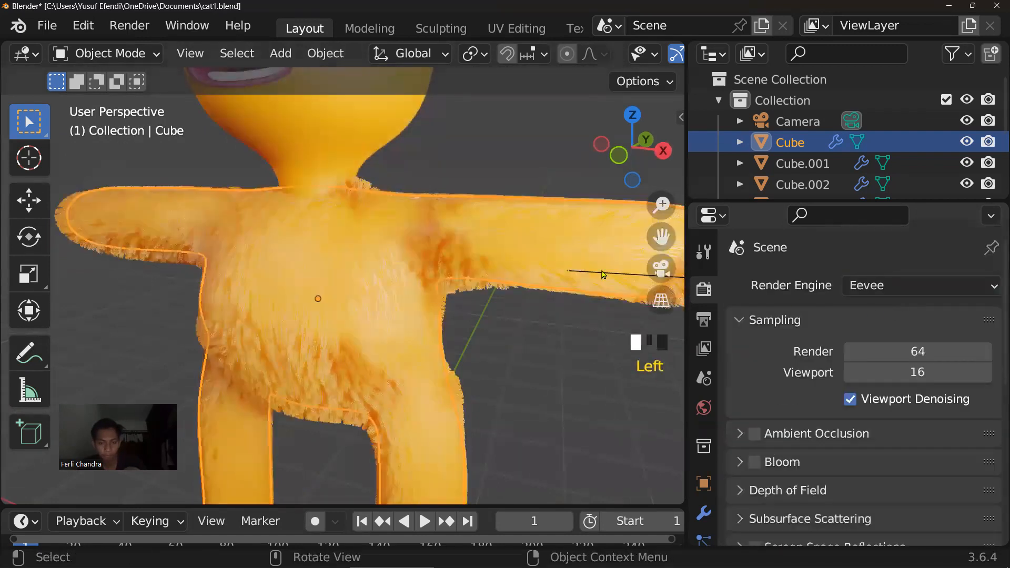
pyautogui.scroll(1, 403, 280)
pyautogui.moveTo(417, 282); pyautogui.dragTo(594, 282, button='middle')
pyautogui.scroll(-1, 494, 276)
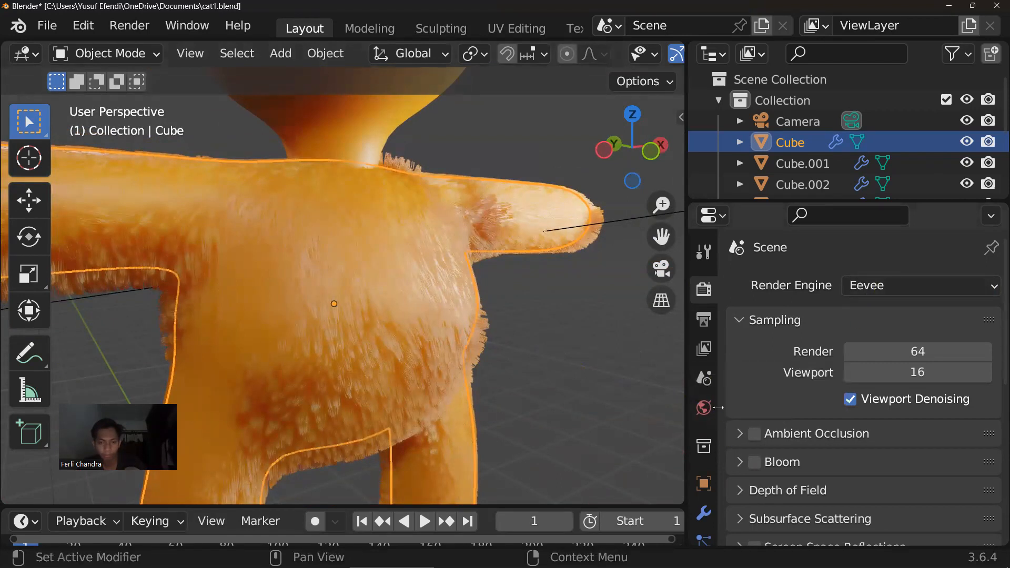
pyautogui.click(889, 281)
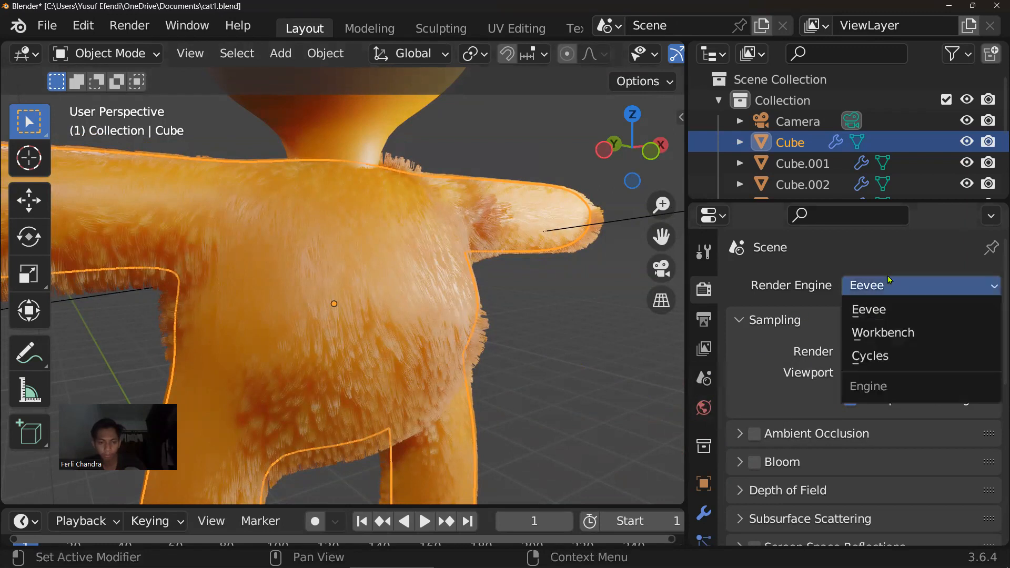
pyautogui.click(889, 357)
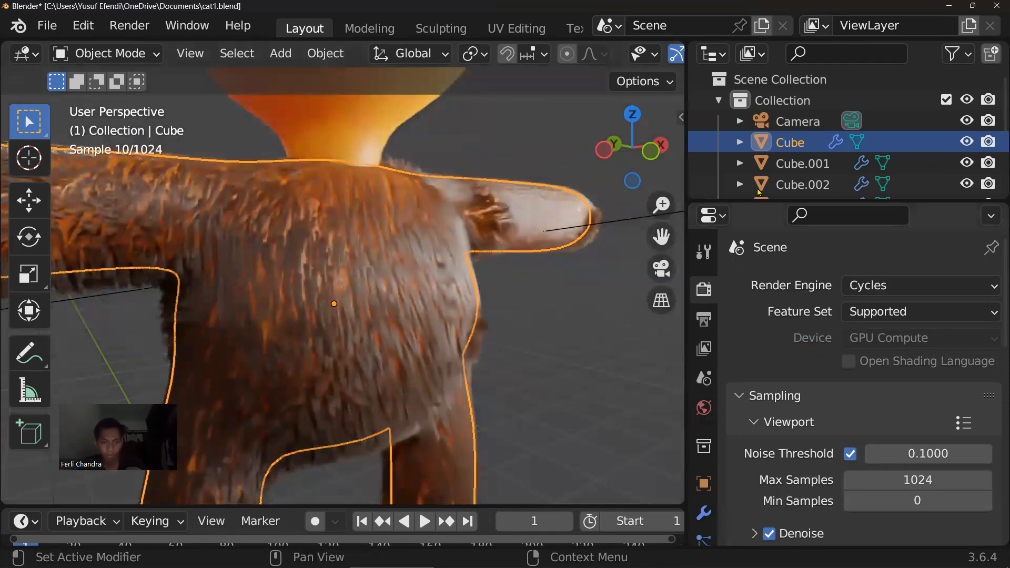
# Change the type of the lamp object named Light to Sun
pyautogui.scroll(-5, 823, 166)
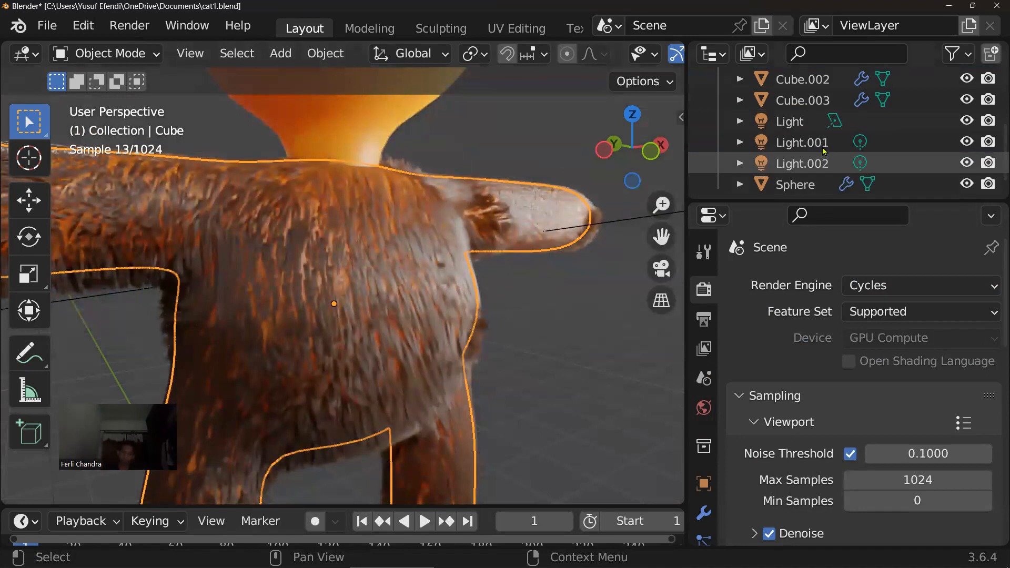
pyautogui.click(813, 122)
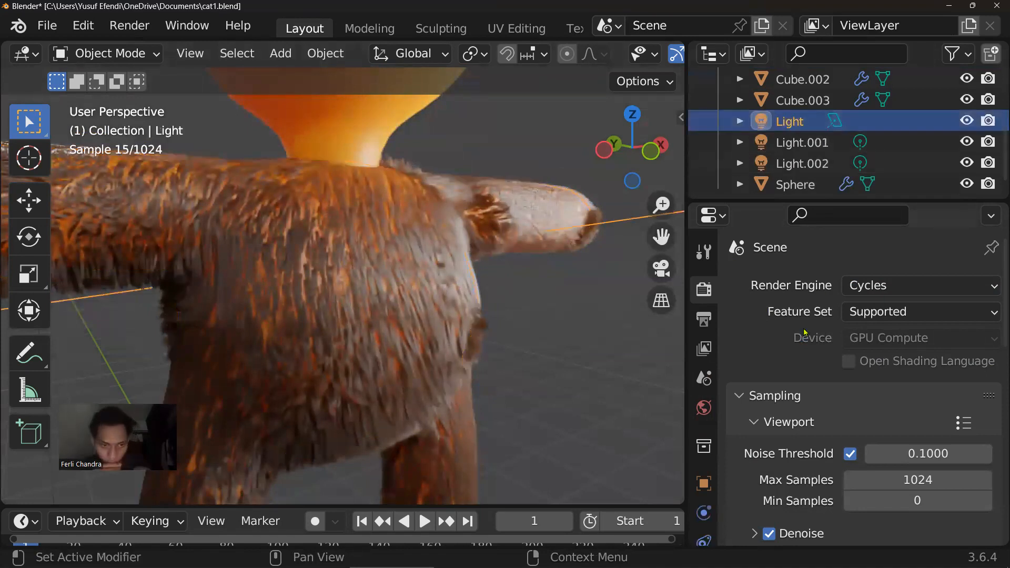
pyautogui.click(697, 518)
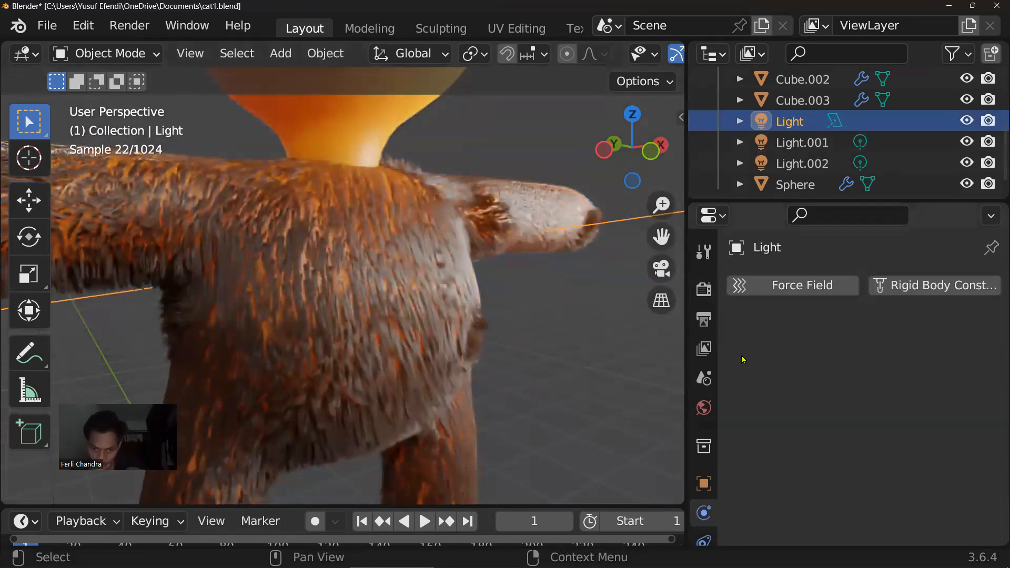
pyautogui.scroll(-3, 704, 493)
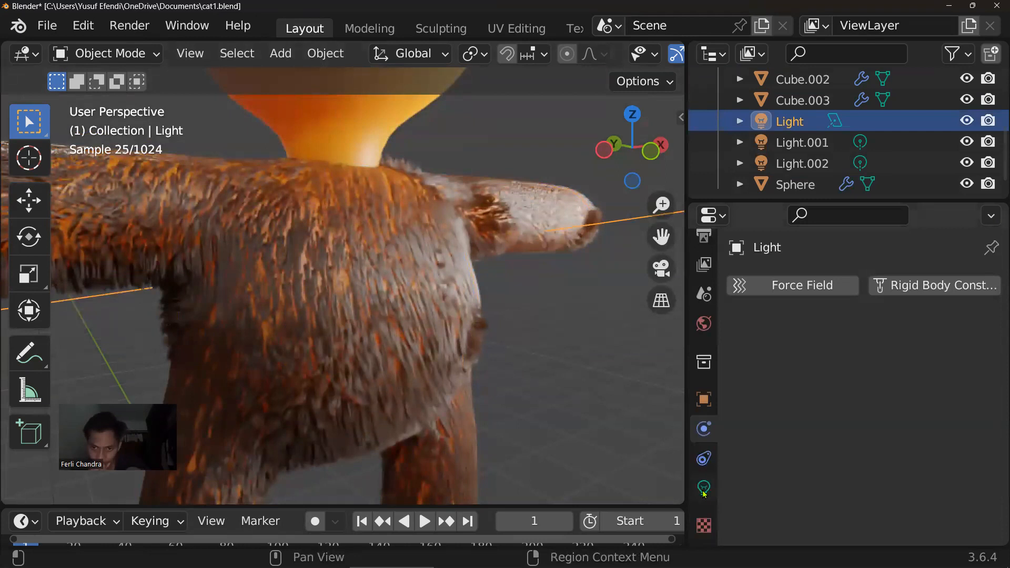
pyautogui.click(704, 488)
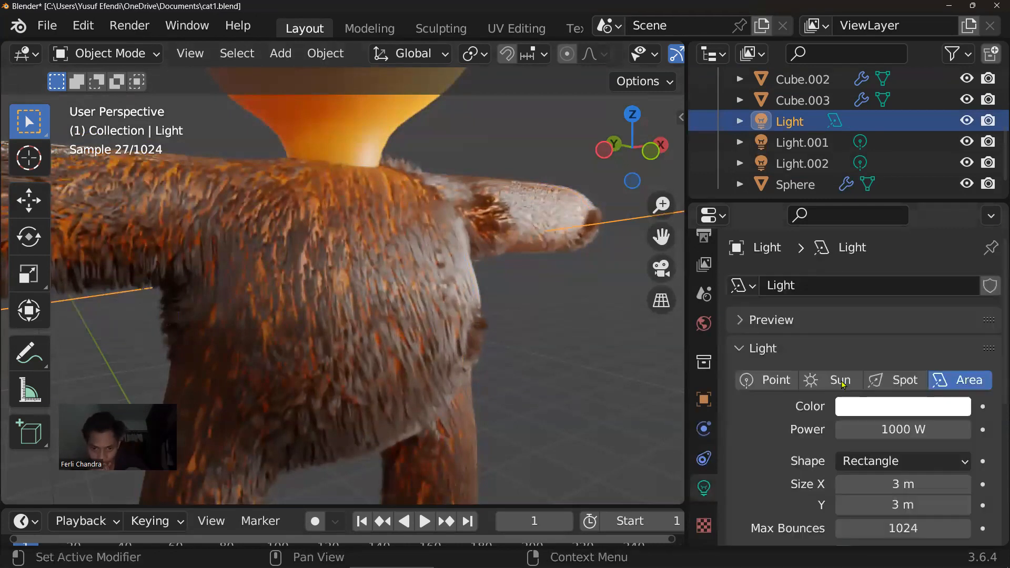
pyautogui.click(840, 380)
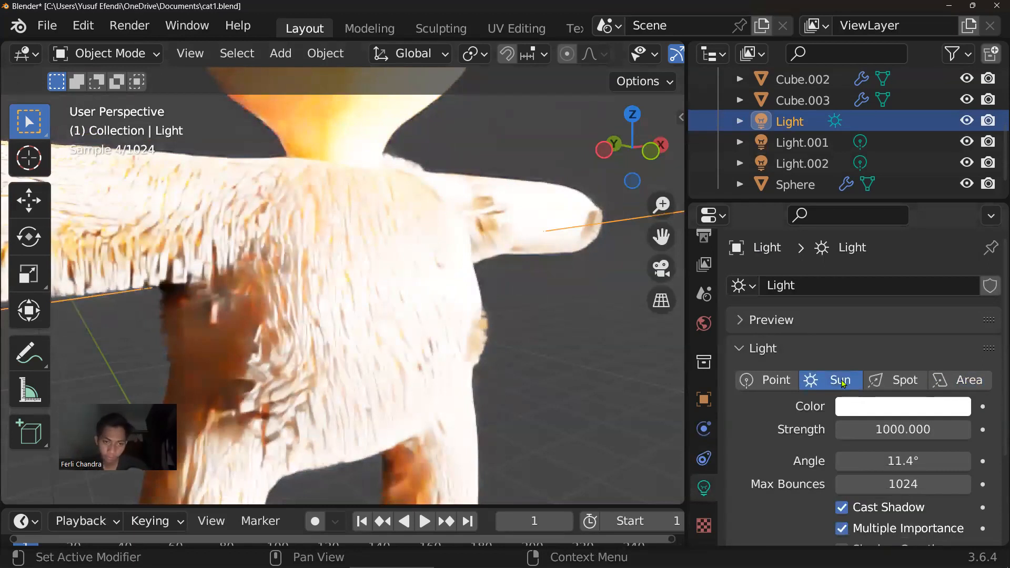
# Set the sun light's strength to 100 and check the lighting on the whole character
pyautogui.click(895, 431)
pyautogui.write('1')
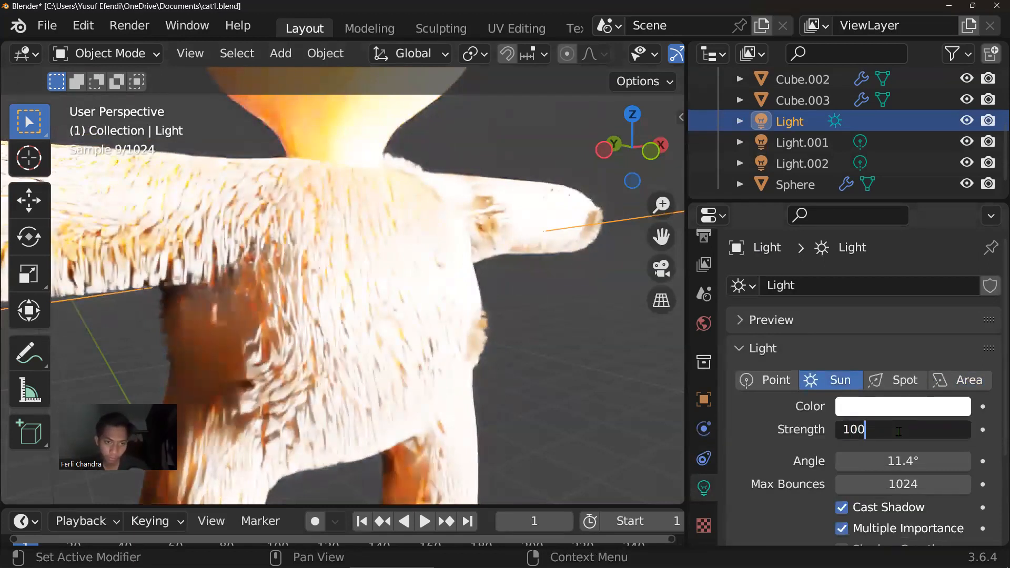
pyautogui.write('00')
pyautogui.press('Return')
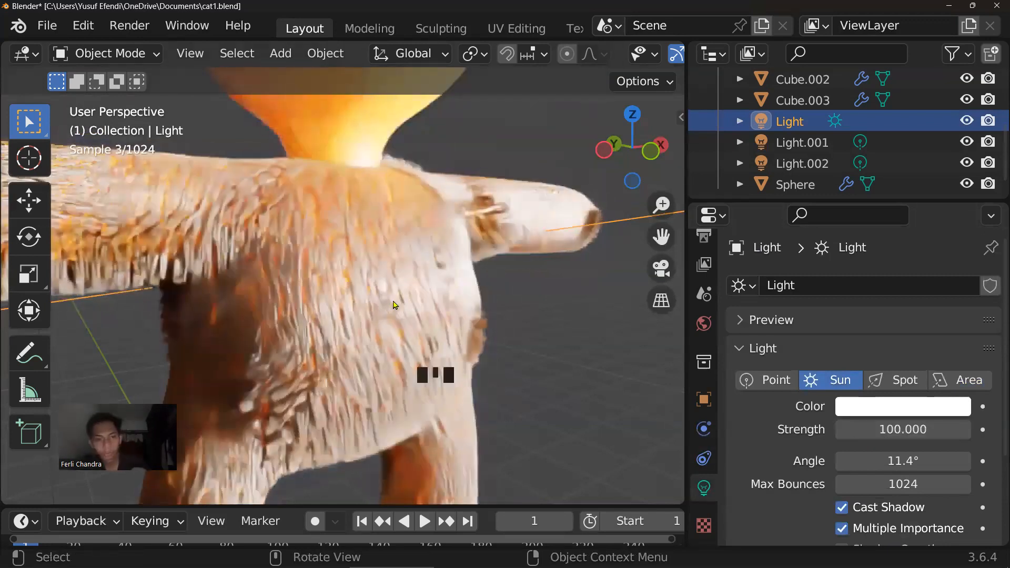
pyautogui.scroll(-2, 405, 302)
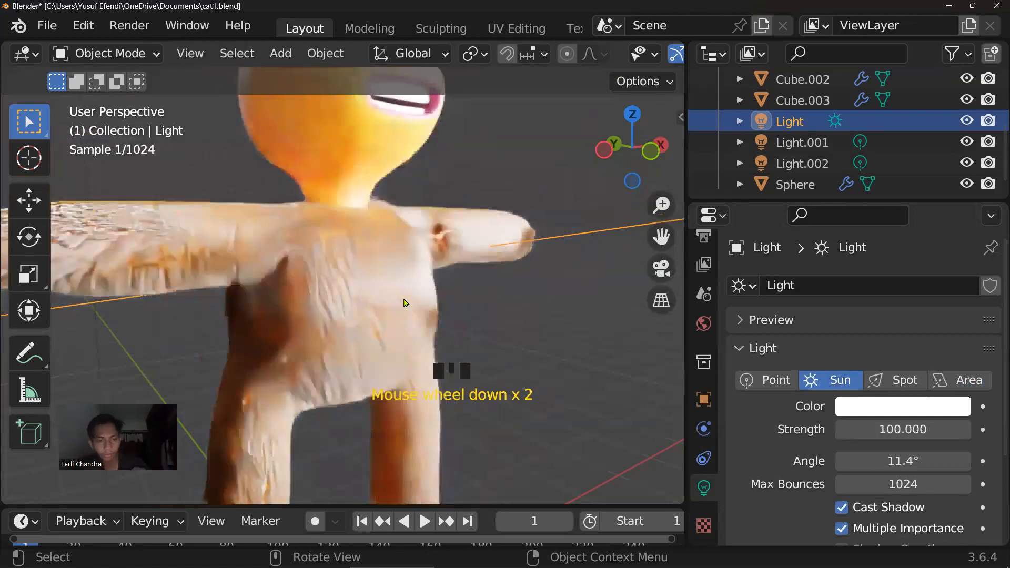
pyautogui.scroll(-1, 435, 301)
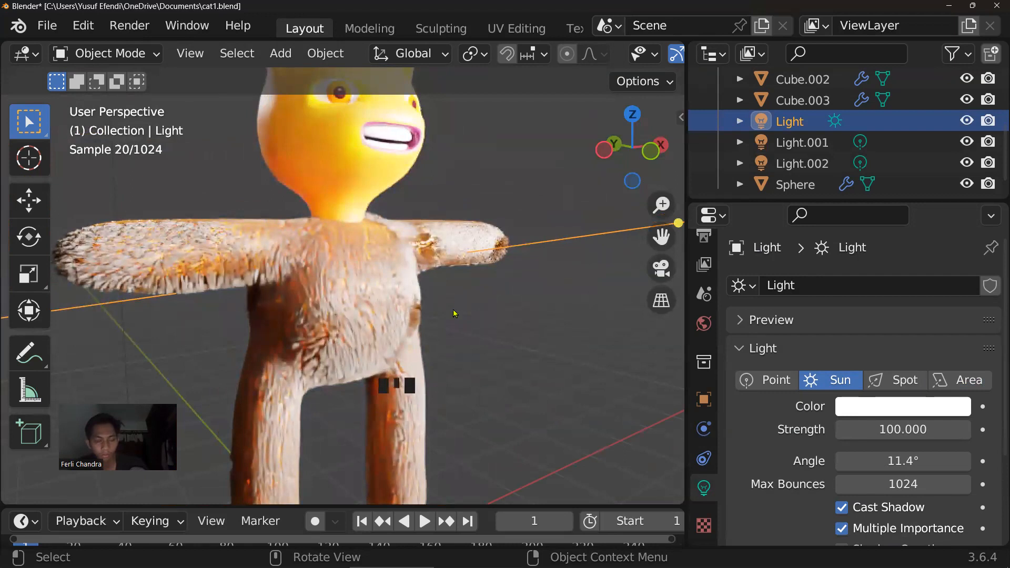
pyautogui.moveTo(475, 311); pyautogui.dragTo(400, 310, button='middle')
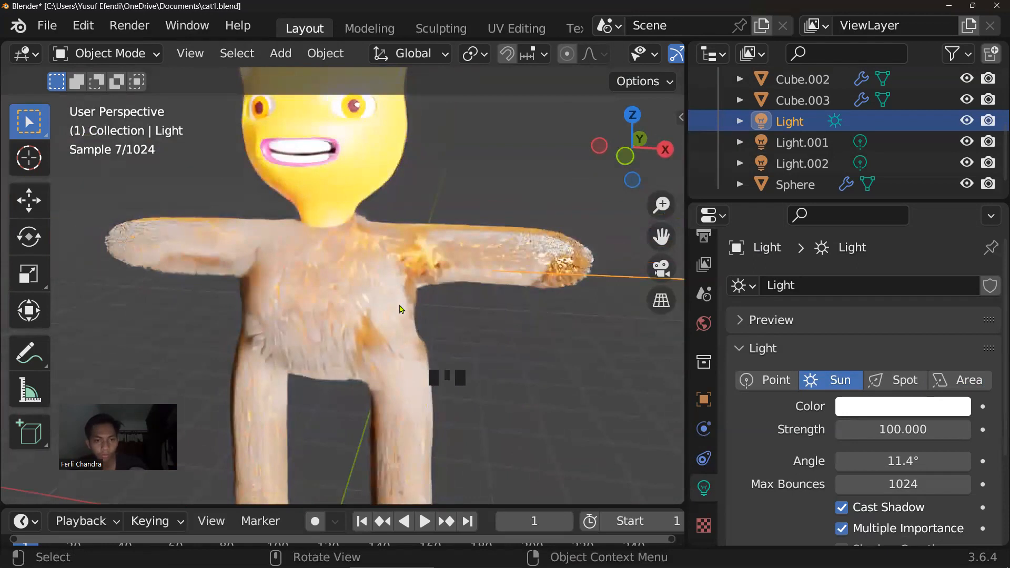
pyautogui.scroll(-2, 858, 375)
pyautogui.scroll(2, 852, 363)
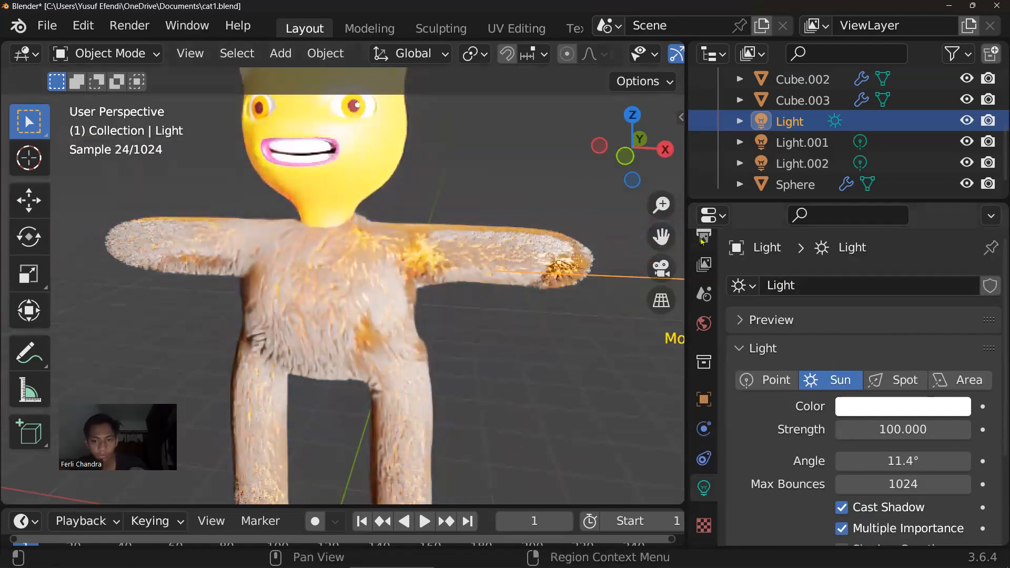
# Switch the render engine to Eevee and inspect the fur under the sun light
pyautogui.scroll(2, 703, 241)
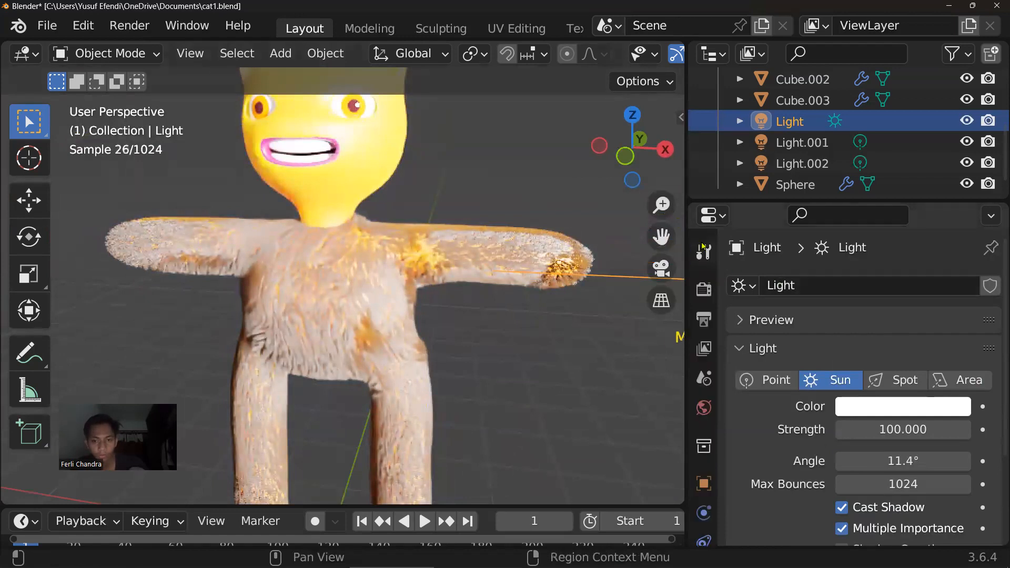
pyautogui.click(700, 287)
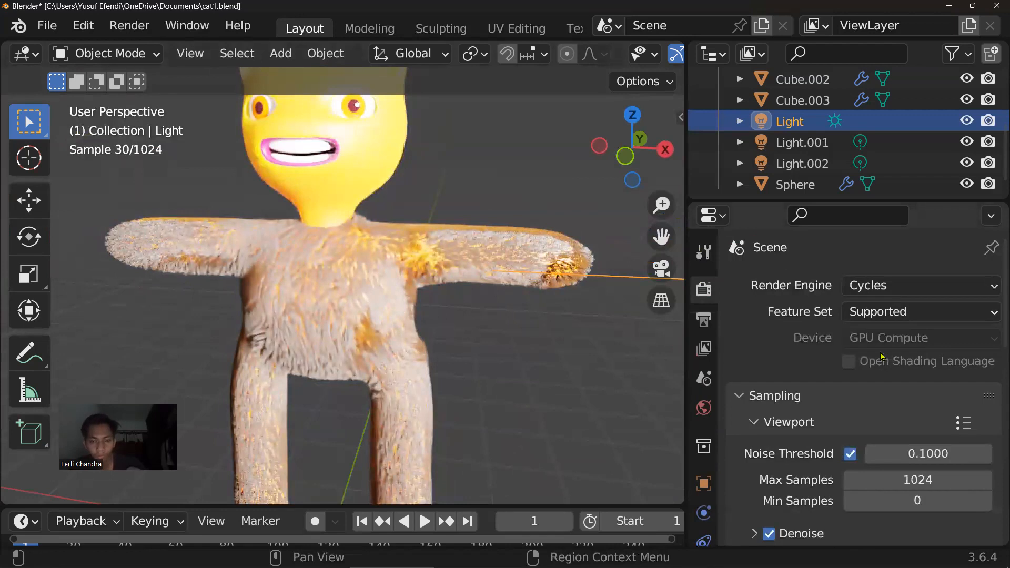
pyautogui.click(889, 285)
pyautogui.click(880, 315)
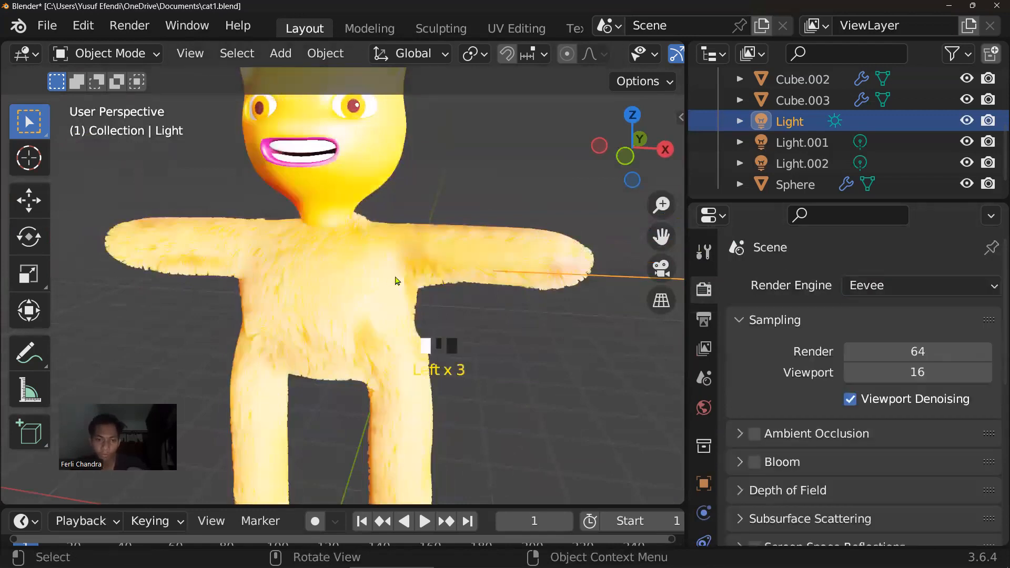
pyautogui.moveTo(452, 281); pyautogui.dragTo(448, 282, button='middle')
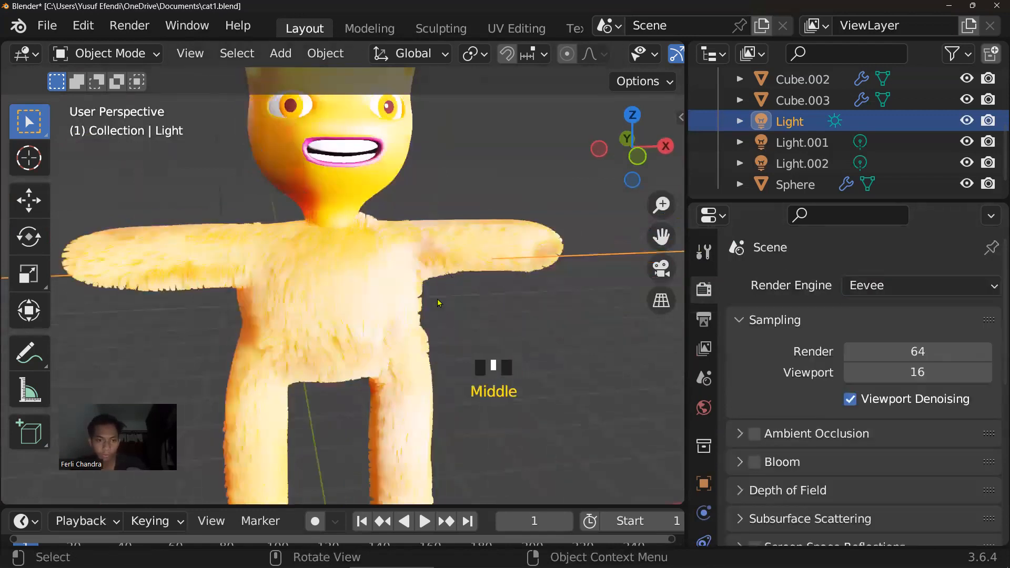
pyautogui.scroll(2, 456, 315)
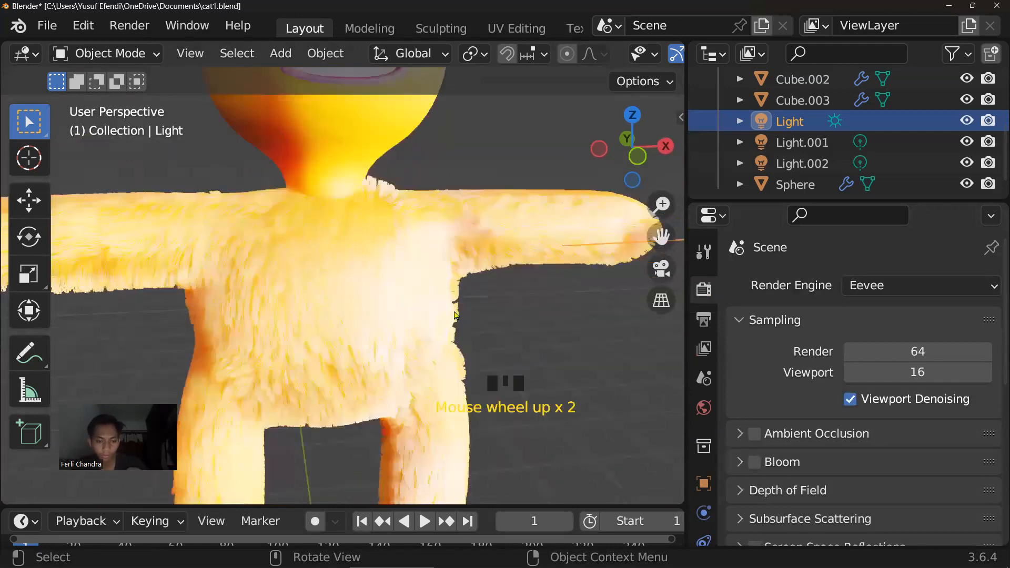
pyautogui.moveTo(449, 319); pyautogui.dragTo(380, 283, button='middle')
# Select the character's body mesh and open its particle system settings
pyautogui.click(435, 269)
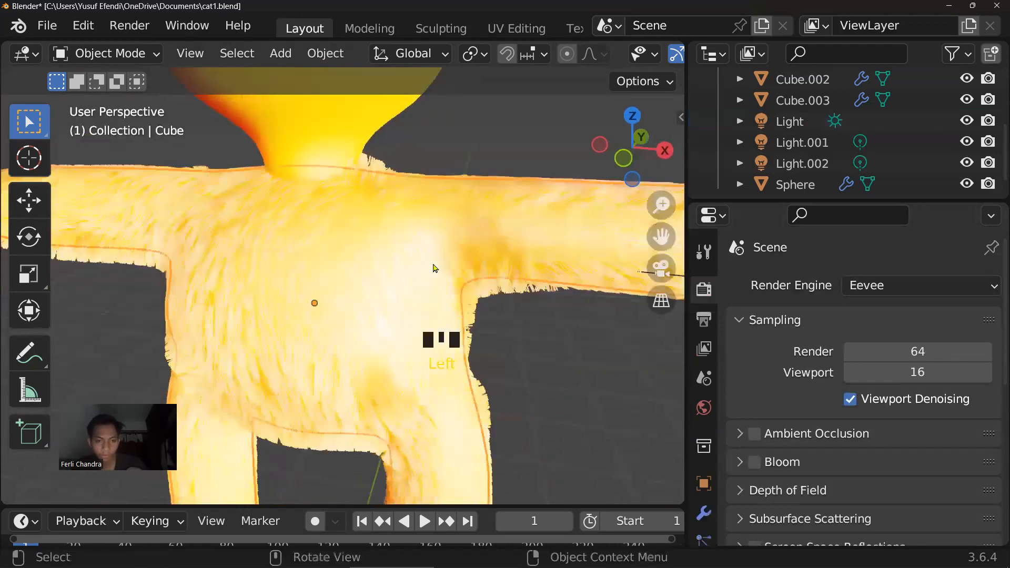
pyautogui.scroll(-3, 698, 452)
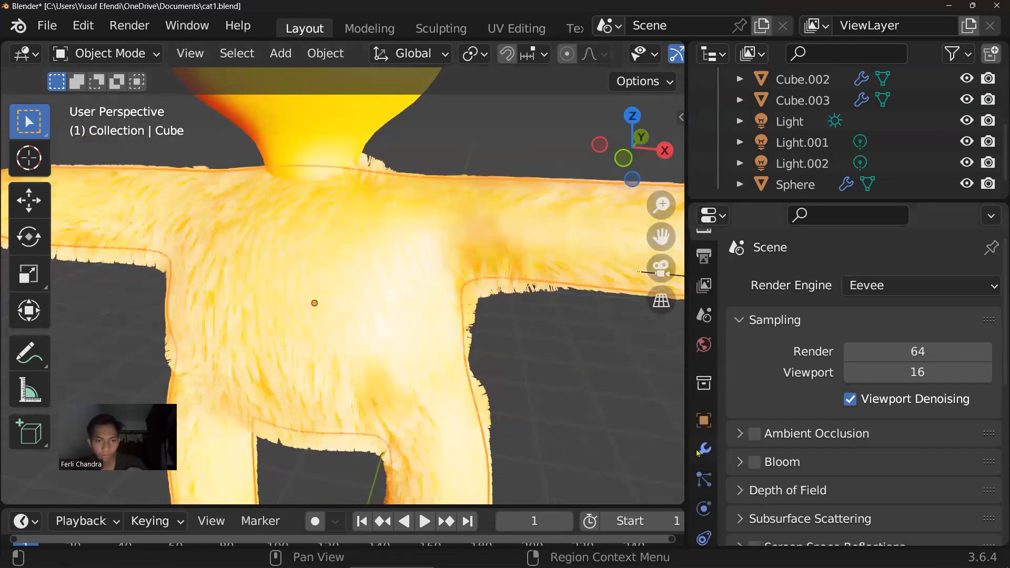
pyautogui.scroll(-4, 706, 381)
pyautogui.click(704, 367)
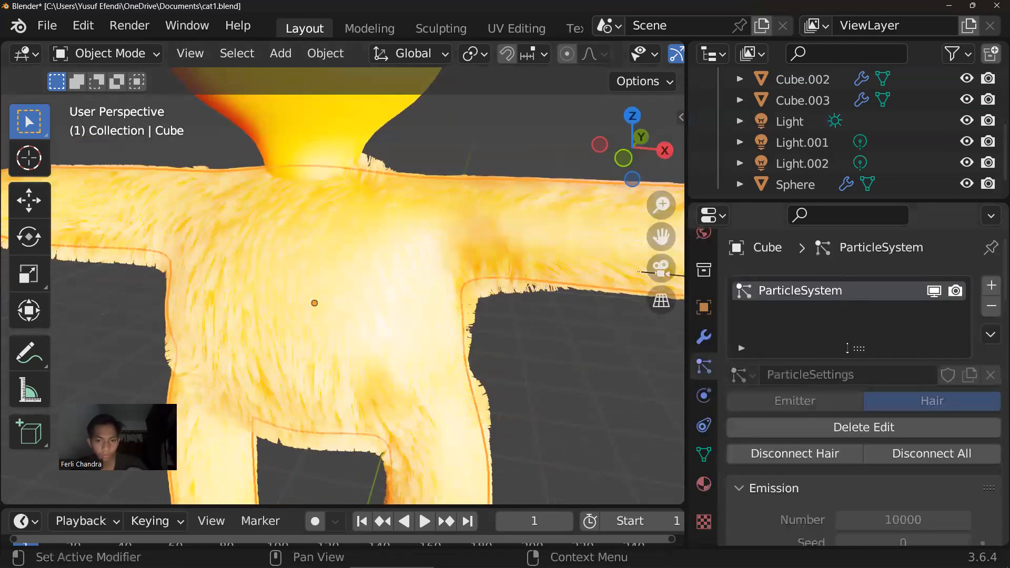
pyautogui.scroll(-4, 847, 348)
pyautogui.click(704, 396)
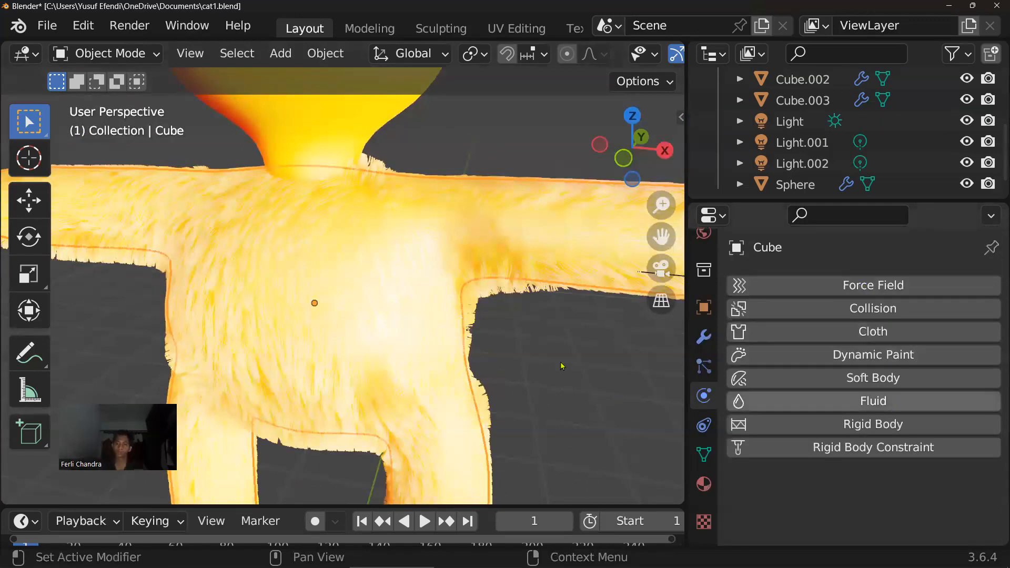
pyautogui.click(508, 337)
pyautogui.click(496, 335)
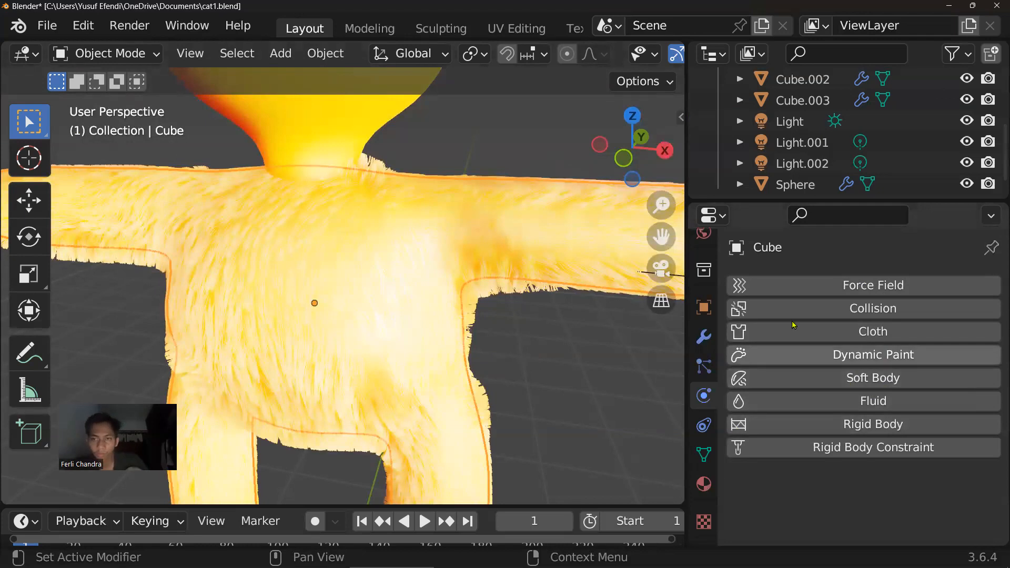
pyautogui.scroll(3, 794, 325)
pyautogui.click(529, 220)
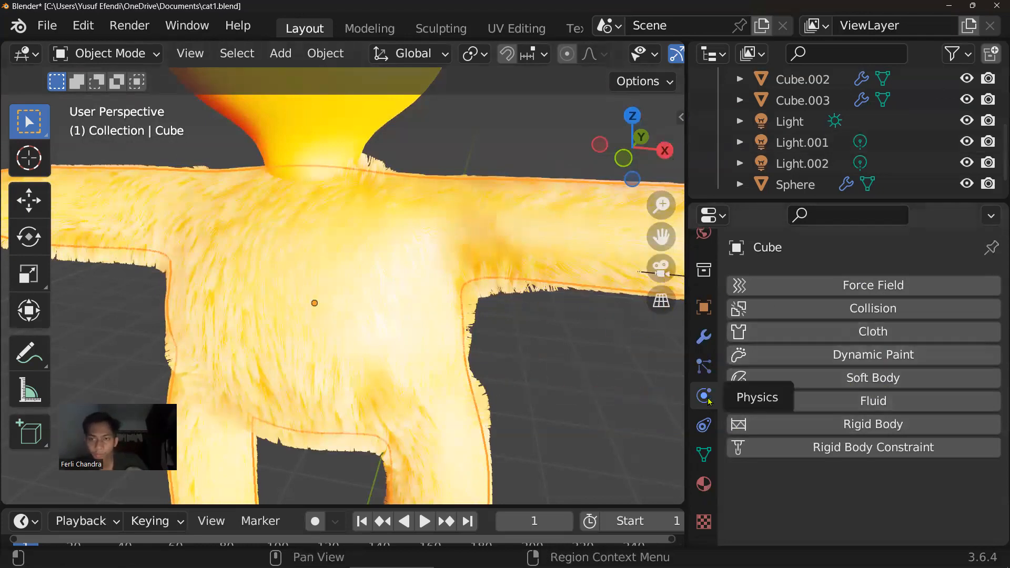
# Examine the body's hair particle settings, from the emission values to the source and render options
pyautogui.click(703, 368)
pyautogui.scroll(-4, 826, 353)
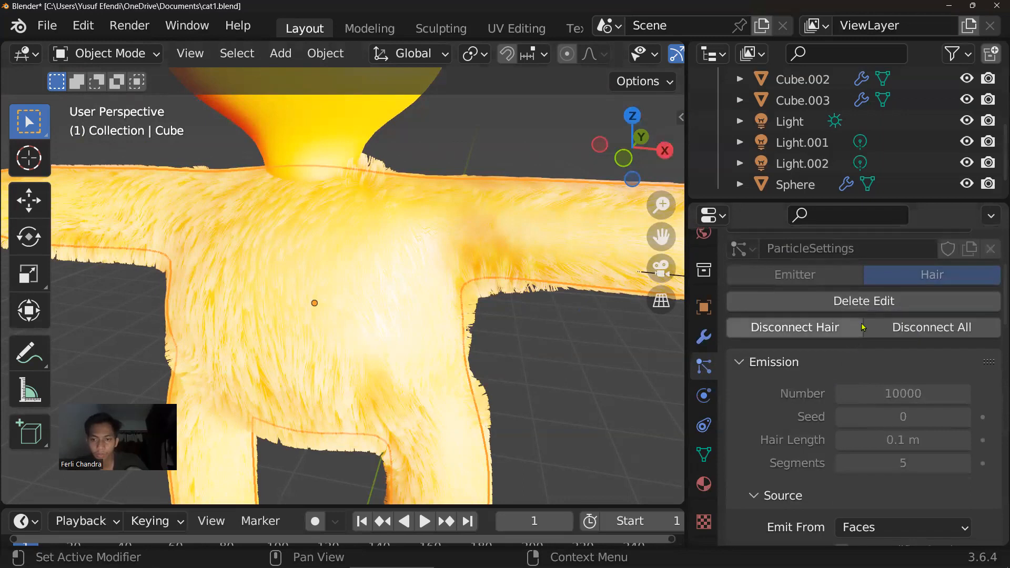
pyautogui.scroll(3, 871, 348)
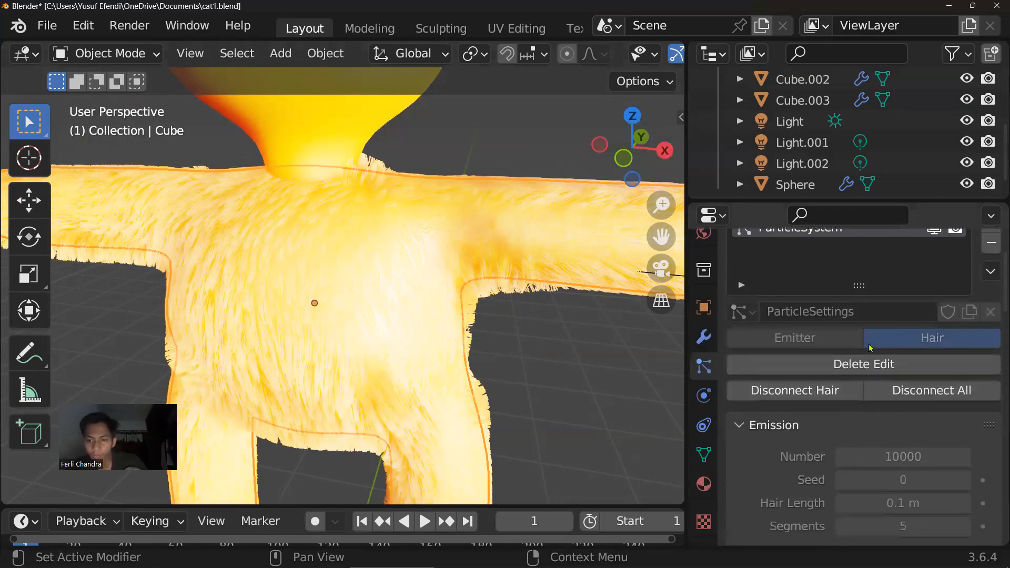
pyautogui.scroll(-8, 868, 349)
pyautogui.scroll(-5, 867, 350)
pyautogui.scroll(3, 867, 351)
pyautogui.scroll(1, 867, 352)
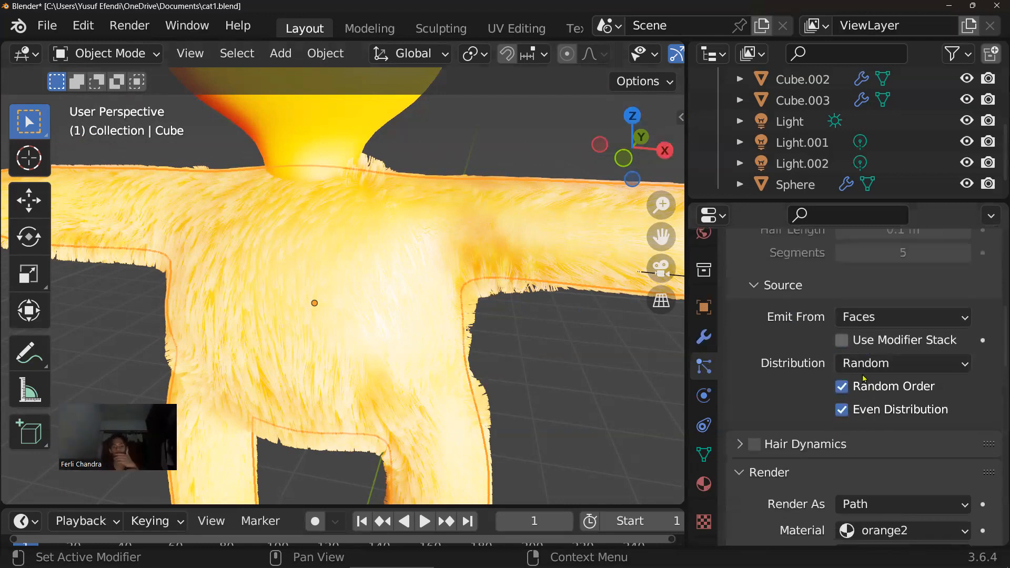
pyautogui.scroll(6, 851, 406)
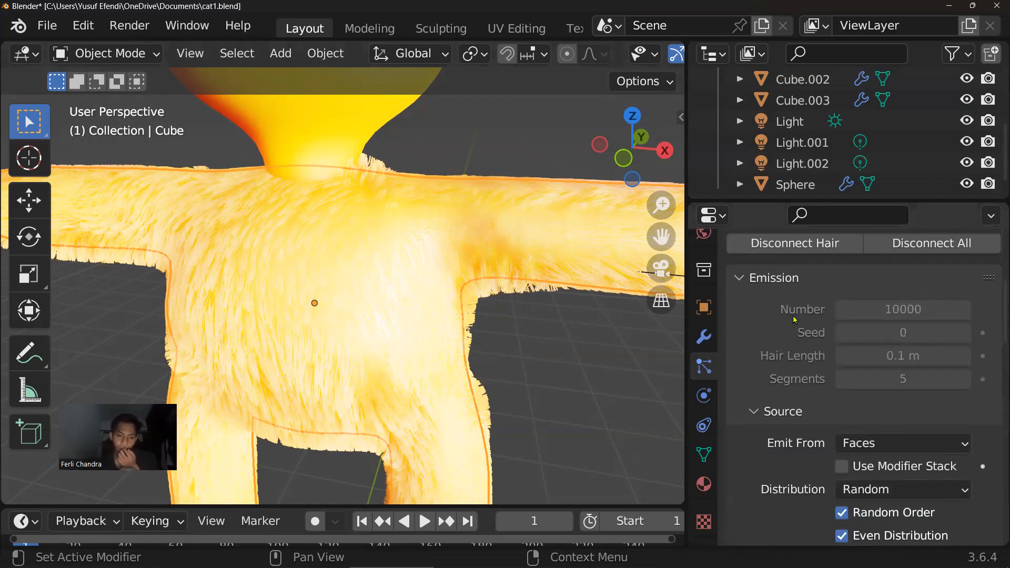
pyautogui.scroll(2, 798, 319)
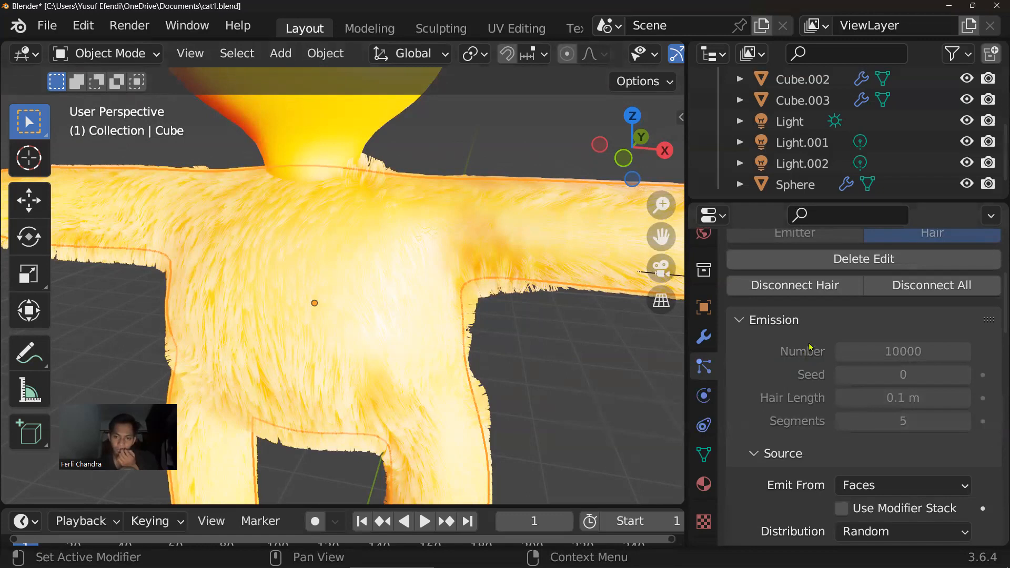
pyautogui.scroll(3, 868, 333)
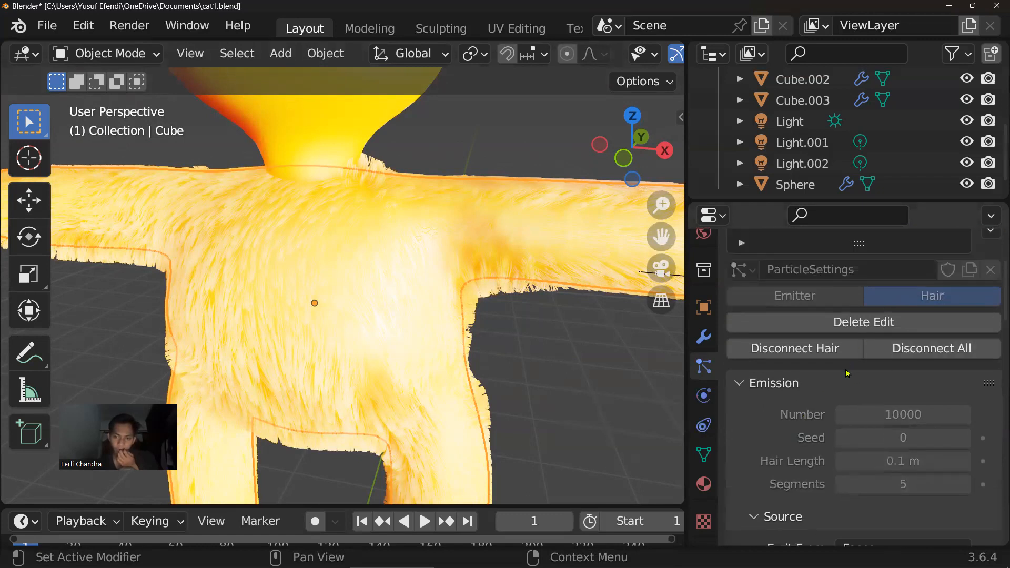
pyautogui.scroll(-3, 845, 368)
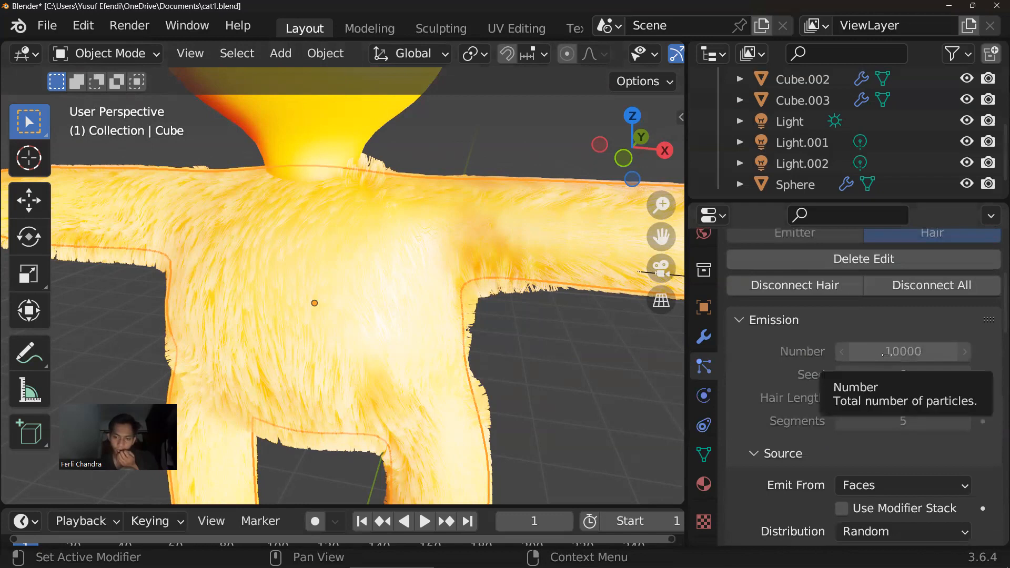
pyautogui.scroll(-3, 886, 354)
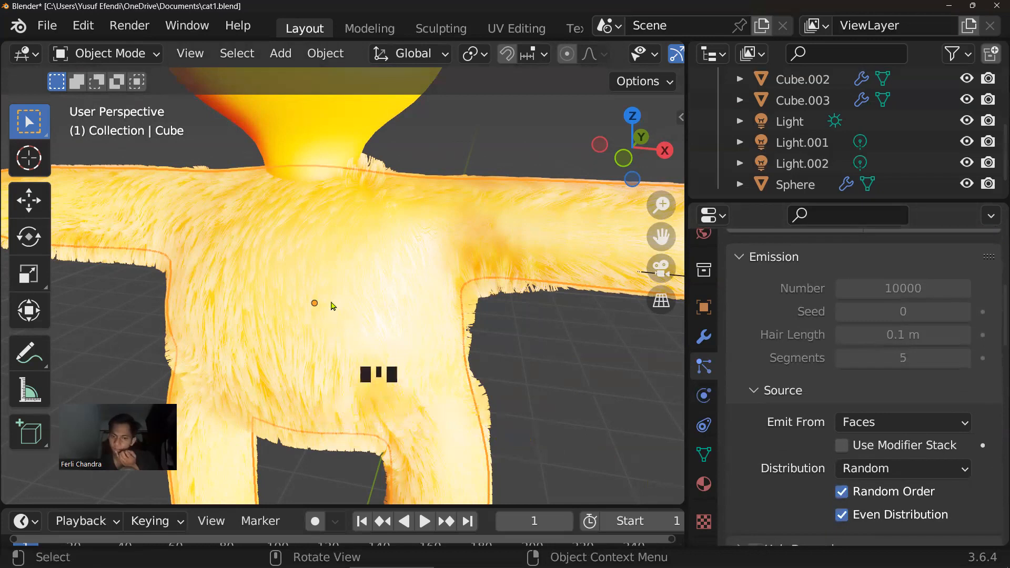
# View the body's hair strands in Particle Edit mode and return to Object Mode
pyautogui.click(126, 53)
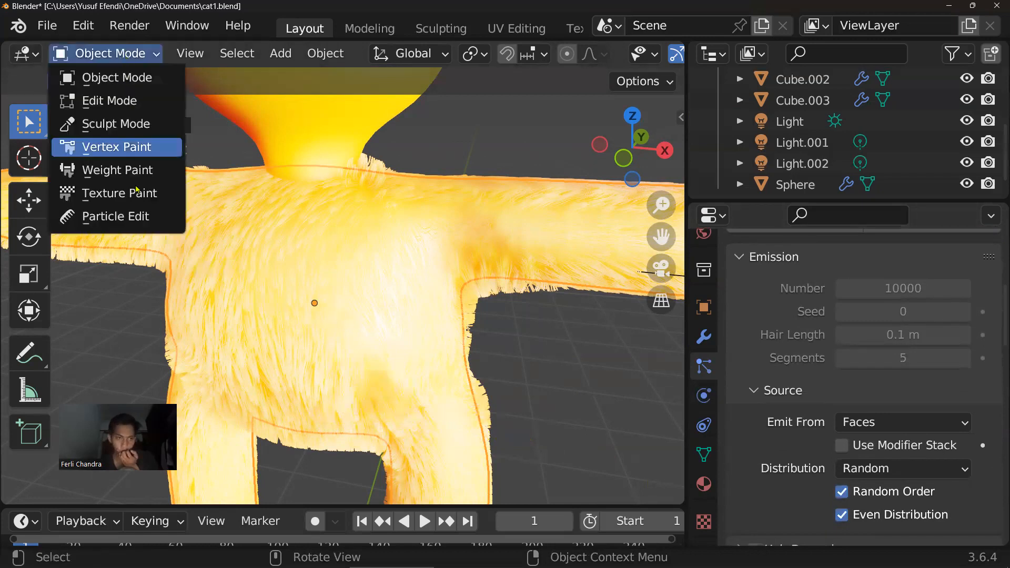
pyautogui.click(115, 217)
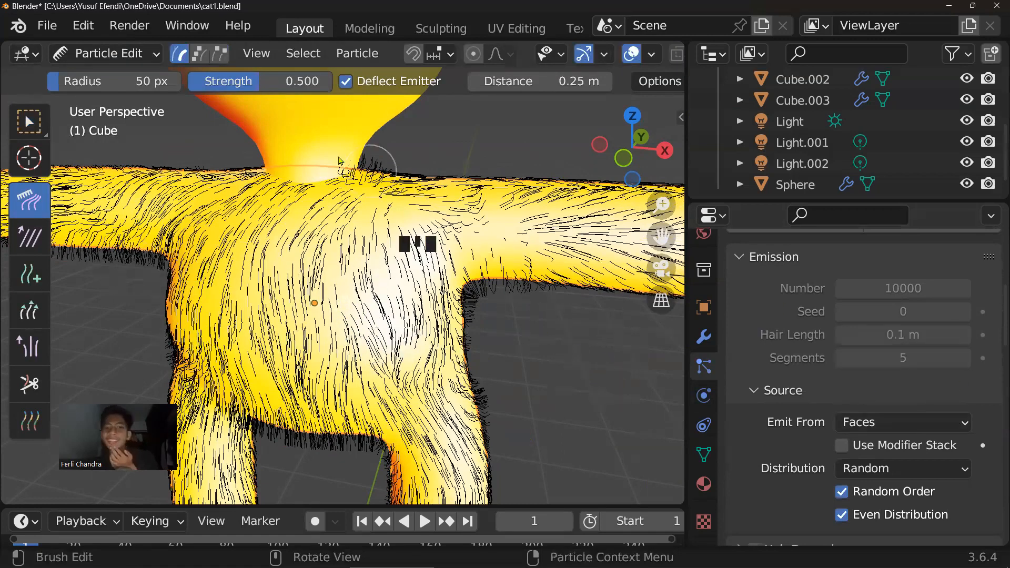
pyautogui.click(111, 54)
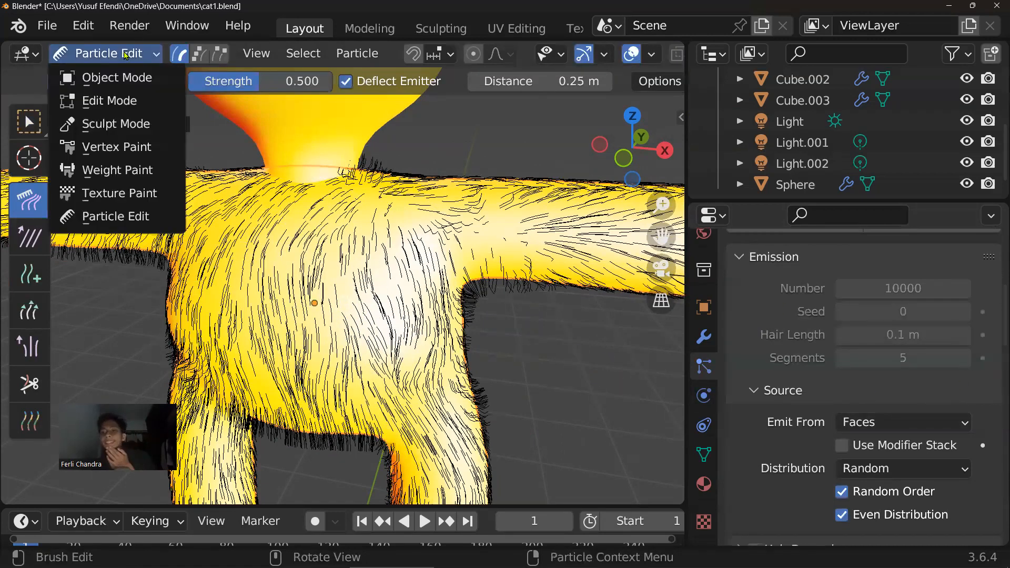
pyautogui.click(127, 85)
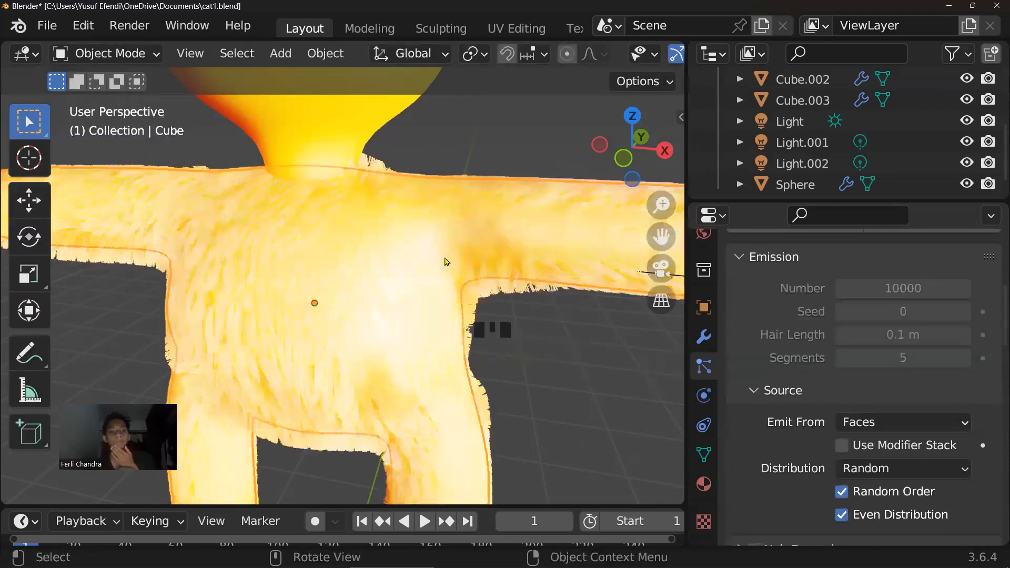
# Go back to the start of the body's particle settings and save the file
pyautogui.scroll(-1, 848, 359)
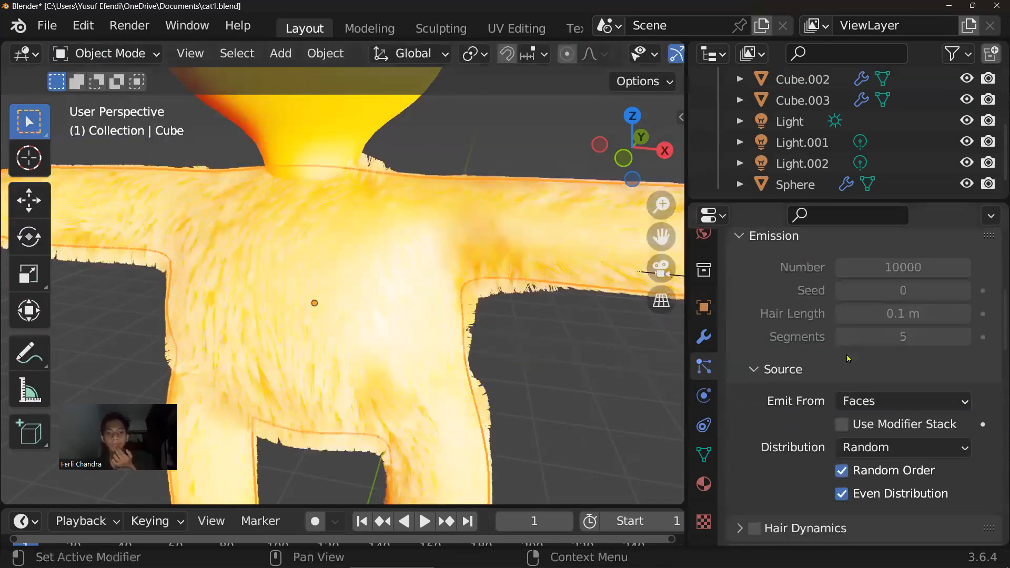
pyautogui.scroll(5, 848, 359)
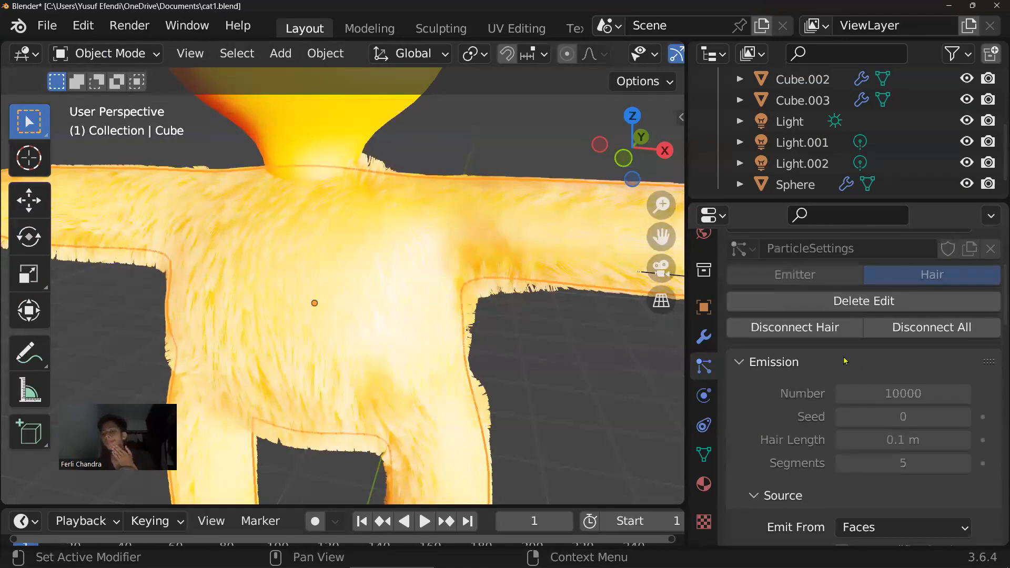
pyautogui.scroll(2, 860, 318)
pyautogui.scroll(1, 861, 317)
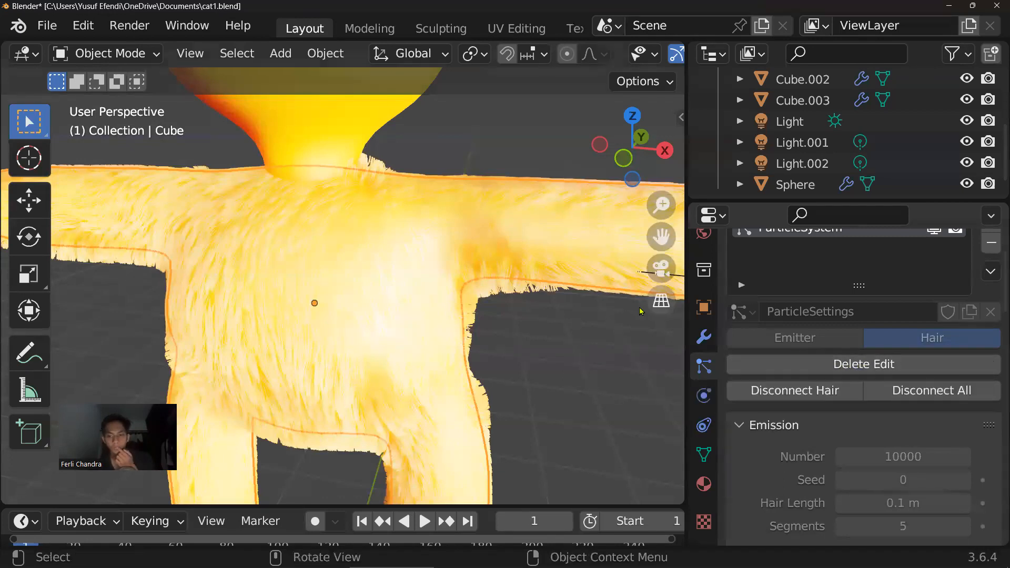
pyautogui.hotkey('ctrl', 's')
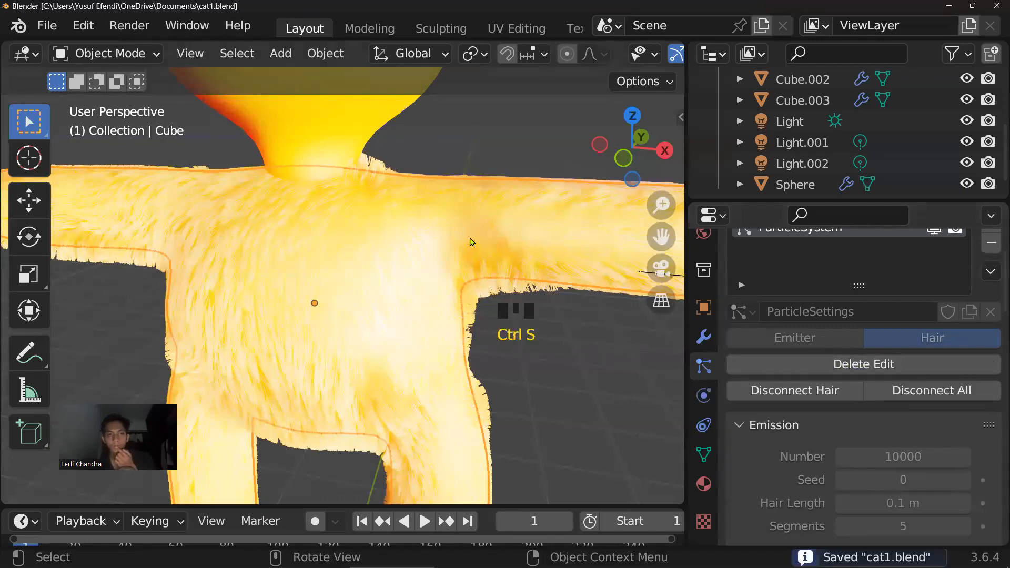
# Delete the body's groomed hair edit and set the number of emitted hairs to 100000
pyautogui.click(909, 365)
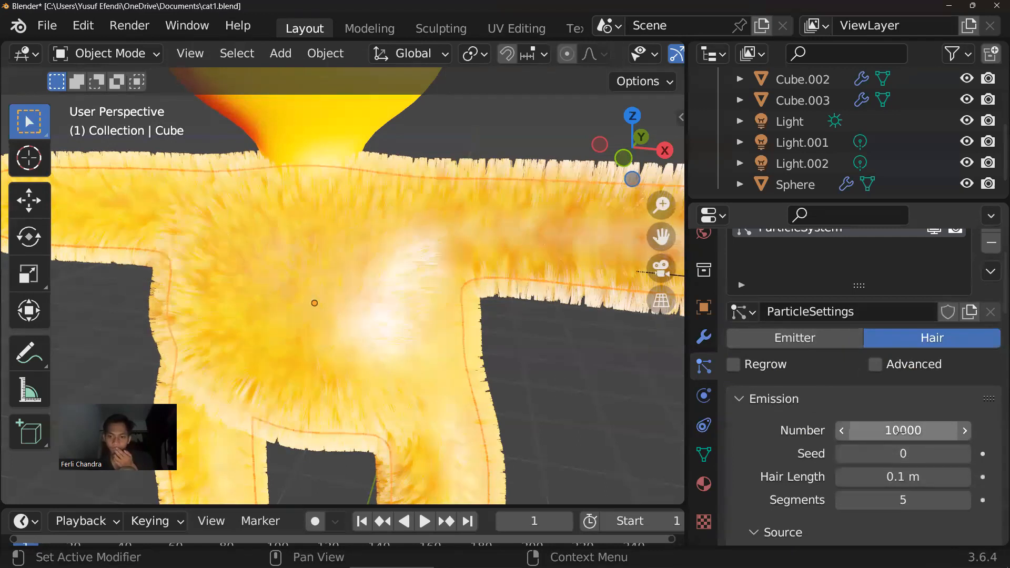
pyautogui.click(901, 431)
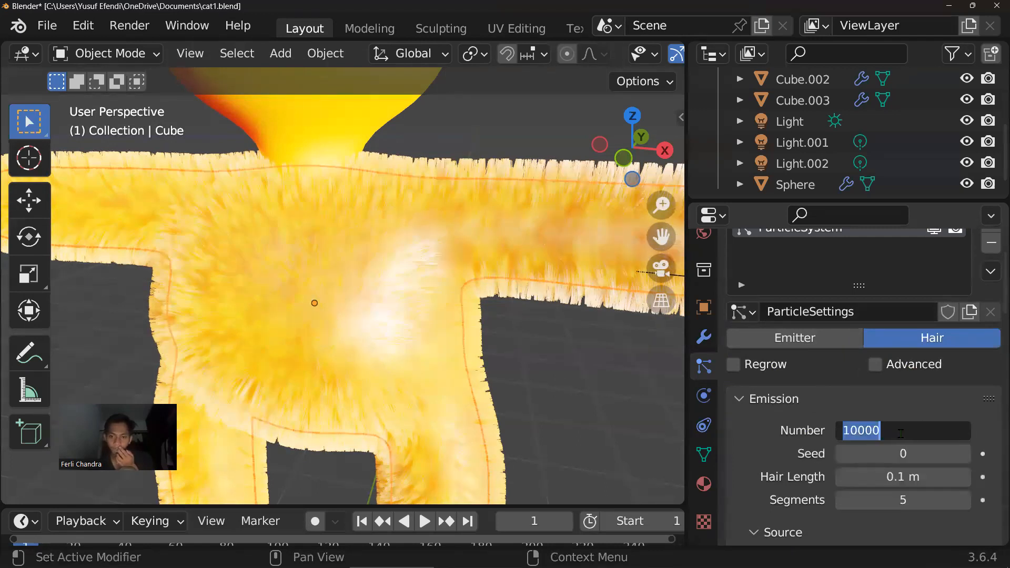
pyautogui.click(901, 433)
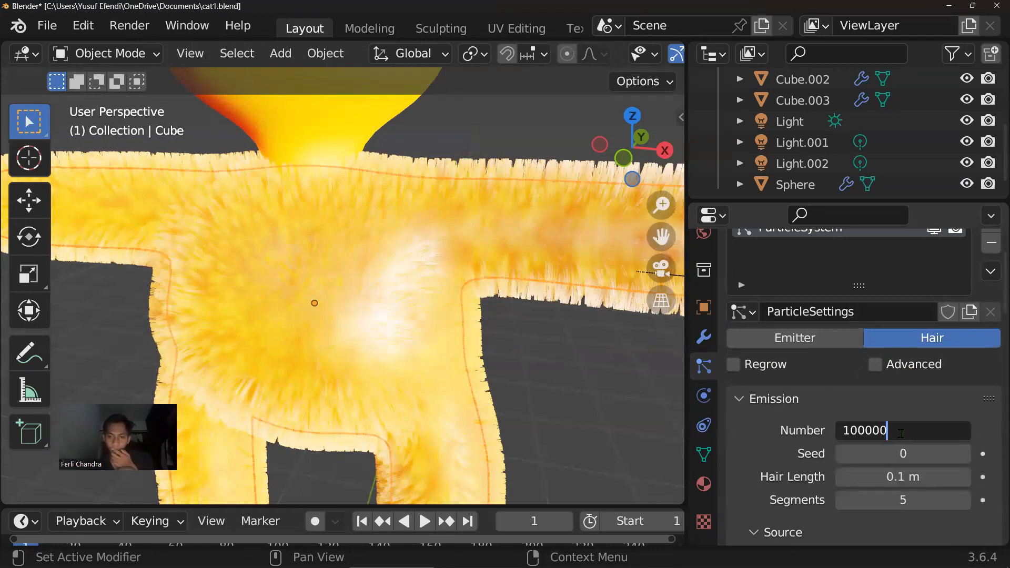
pyautogui.write('0')
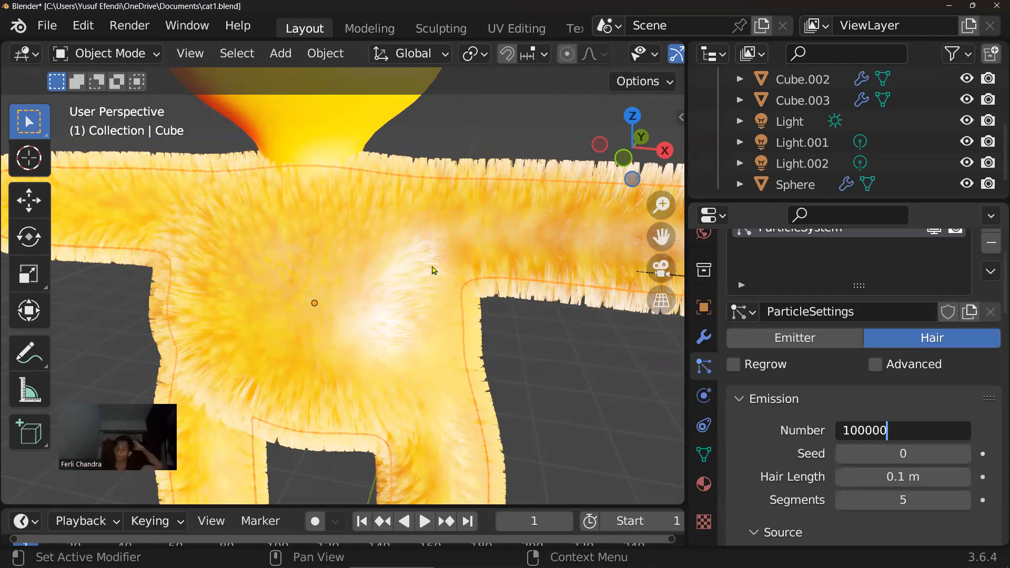
pyautogui.press('Return')
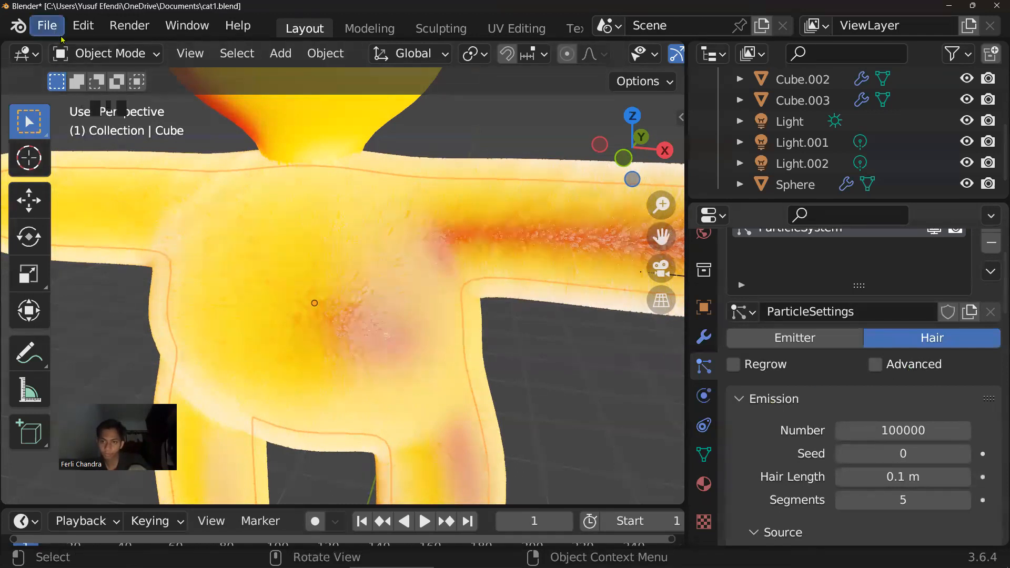
# Switch the body to Particle Edit mode and comb the torso hair downward with the 50 px Comb brush
pyautogui.click(105, 53)
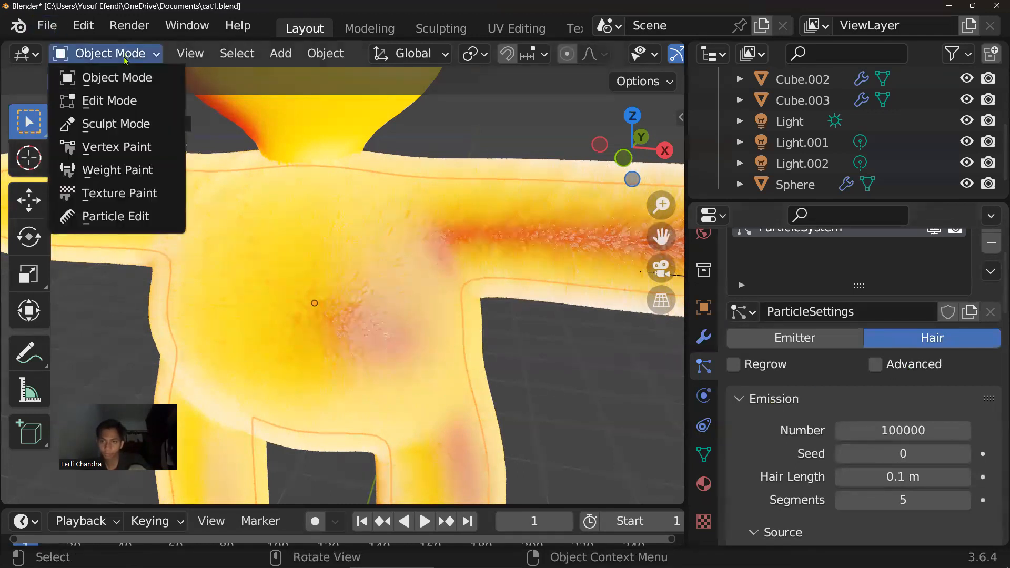
pyautogui.click(118, 220)
pyautogui.scroll(-3, 367, 240)
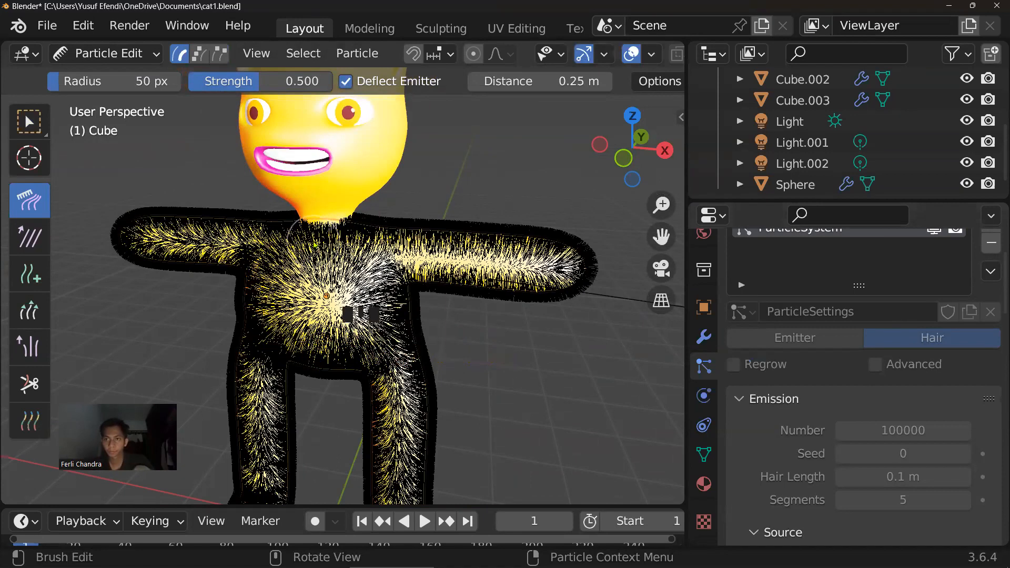
pyautogui.click(289, 235)
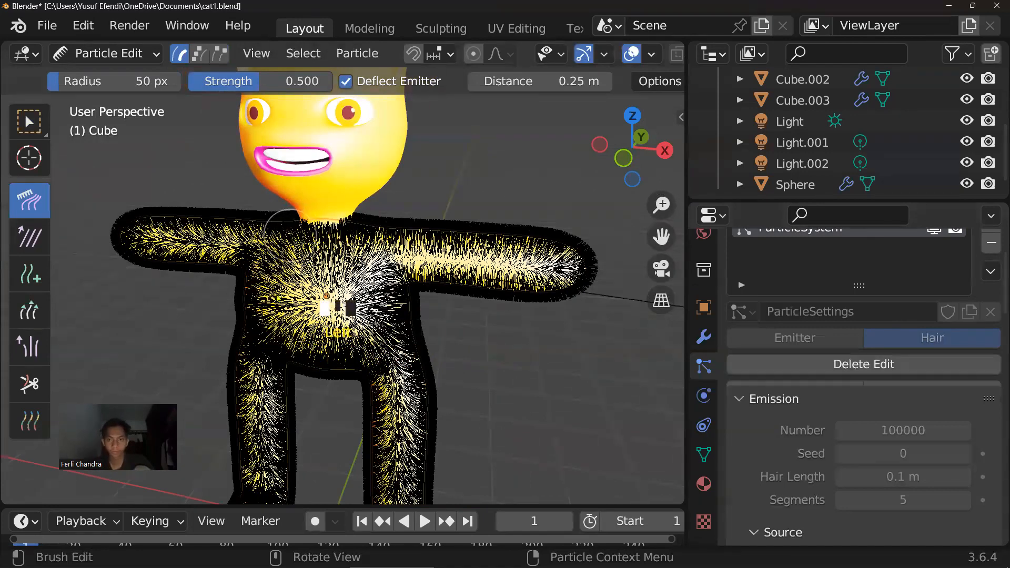
pyautogui.moveTo(290, 236); pyautogui.dragTo(275, 294)
pyautogui.moveTo(327, 244); pyautogui.dragTo(326, 296)
pyautogui.moveTo(359, 255)
pyautogui.mouseDown()
pyautogui.moveTo(389, 318)
pyautogui.moveTo(337, 313)
pyautogui.moveTo(338, 322)
pyautogui.moveTo(310, 294)
pyautogui.moveTo(309, 364)
pyautogui.mouseUp()
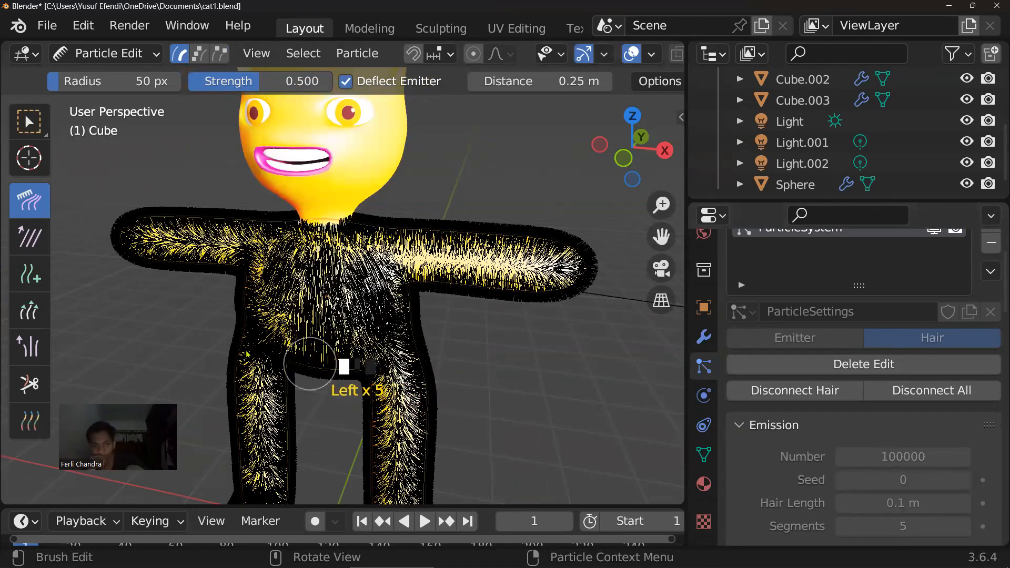
# Comb the hair on the hips and both legs downward
pyautogui.moveTo(286, 316)
pyautogui.mouseDown()
pyautogui.moveTo(295, 363)
pyautogui.moveTo(274, 425)
pyautogui.mouseUp()
pyautogui.moveTo(367, 358); pyautogui.dragTo(384, 430)
pyautogui.moveTo(405, 382); pyautogui.dragTo(403, 431)
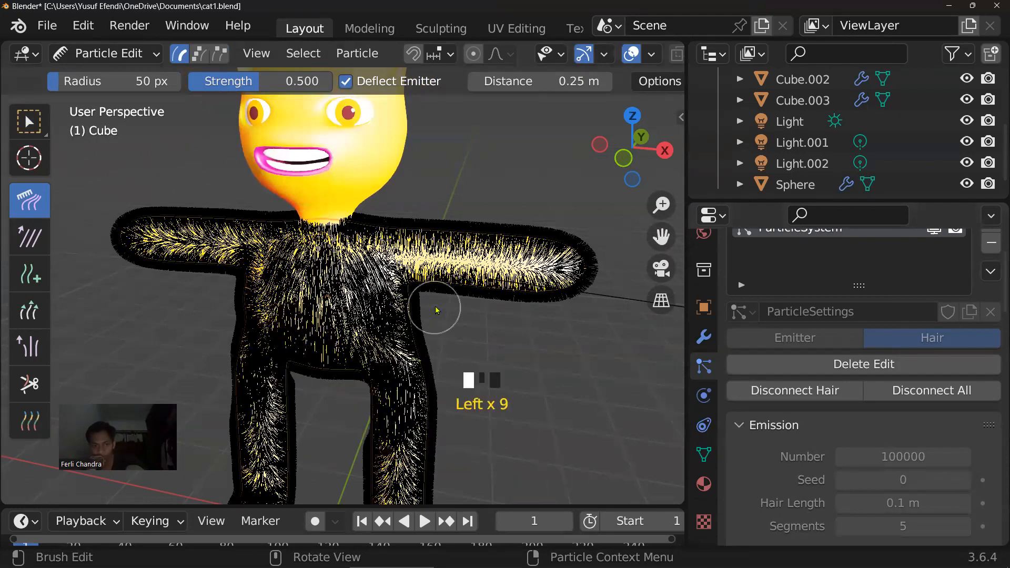
# Comb the hair on the front of both arms outward from the shoulders to the hands
pyautogui.moveTo(428, 256); pyautogui.dragTo(539, 256)
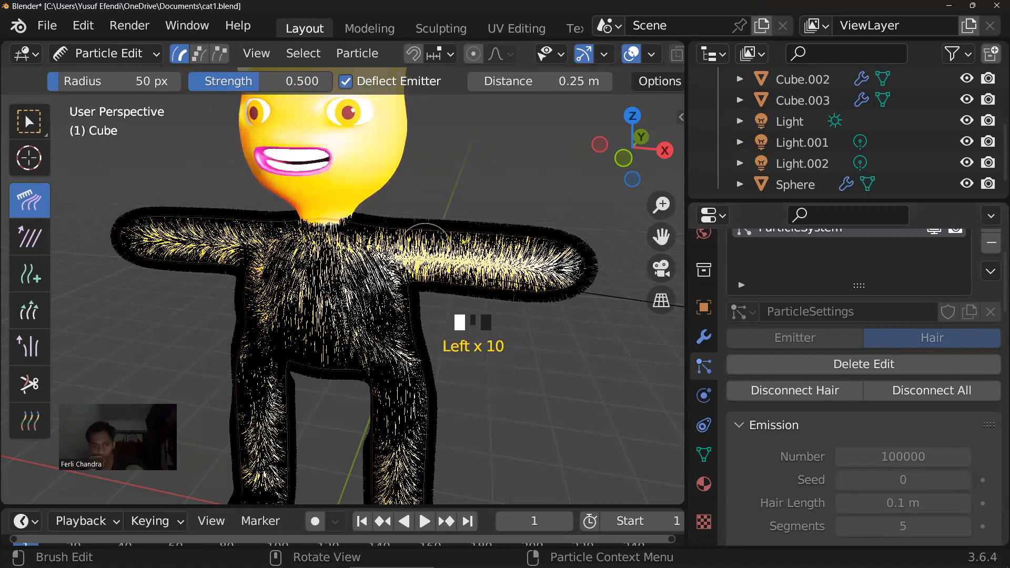
pyautogui.moveTo(444, 218); pyautogui.dragTo(450, 226)
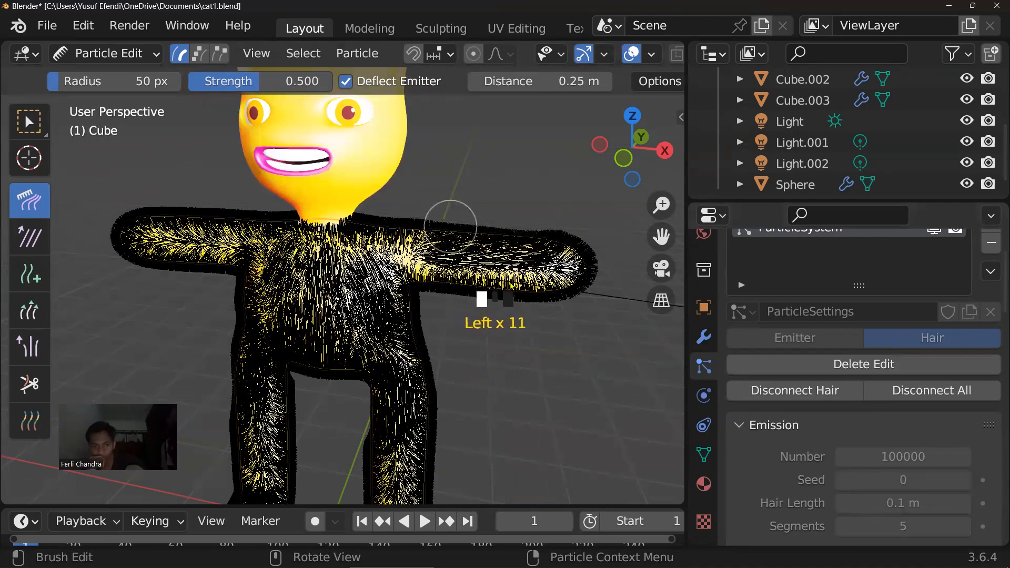
pyautogui.moveTo(236, 220); pyautogui.dragTo(141, 214)
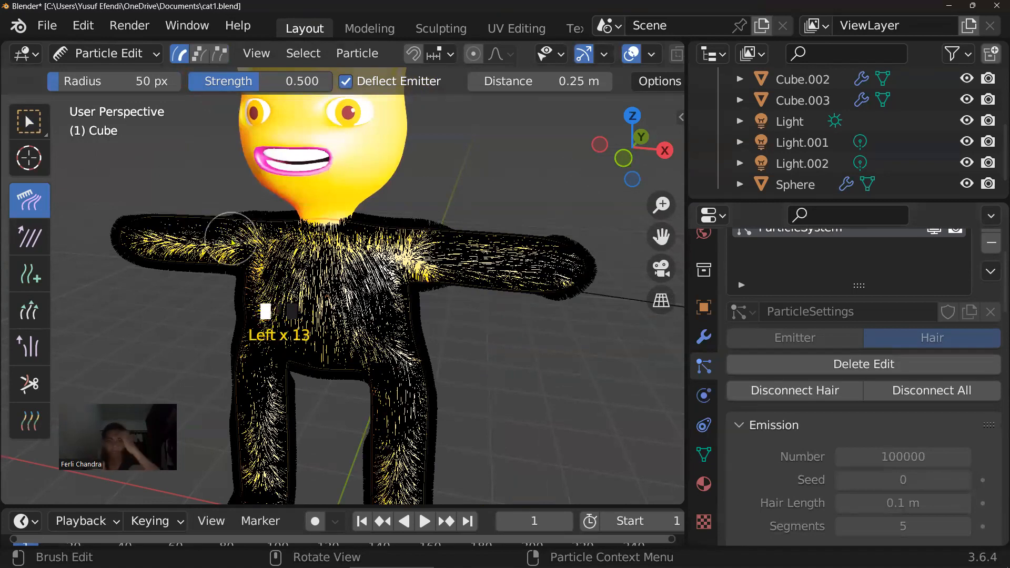
pyautogui.moveTo(205, 250); pyautogui.dragTo(134, 249)
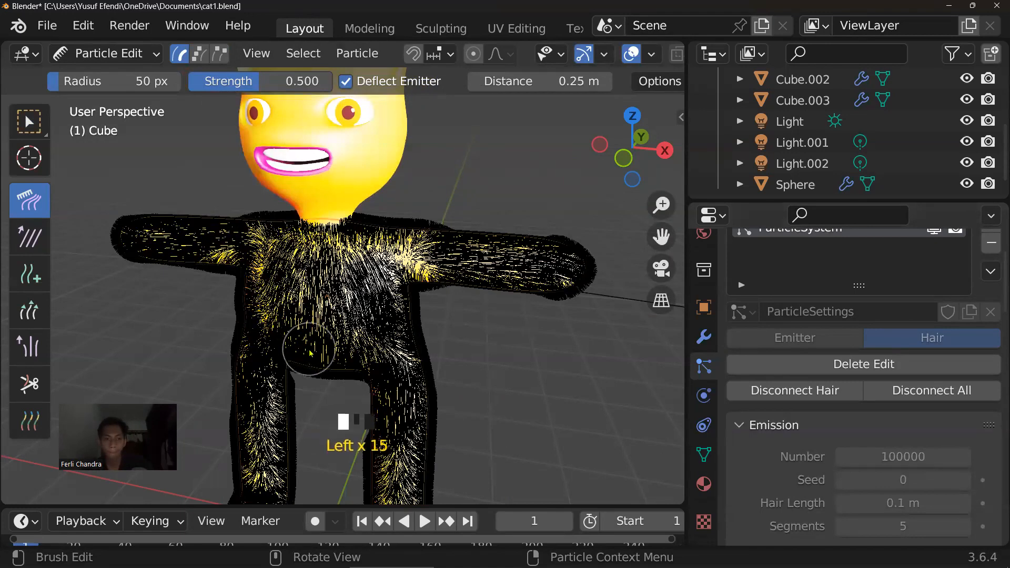
# Comb the front leg hair down to the feet and touch up the belly hair
pyautogui.scroll(-3, 306, 352)
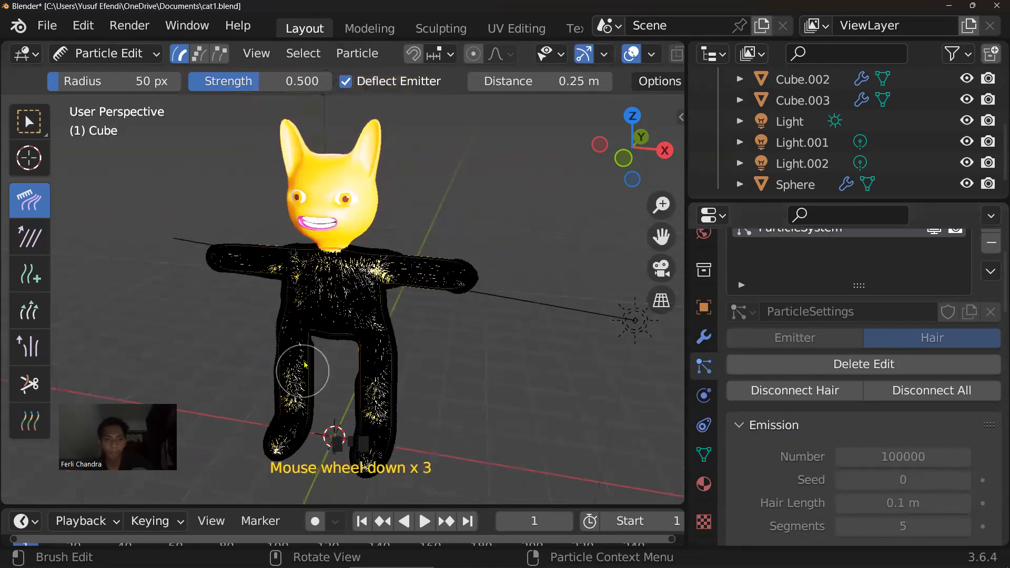
pyautogui.moveTo(297, 346)
pyautogui.mouseDown()
pyautogui.moveTo(302, 407)
pyautogui.moveTo(301, 365)
pyautogui.moveTo(278, 450)
pyautogui.mouseUp()
pyautogui.moveTo(375, 357)
pyautogui.mouseDown()
pyautogui.moveTo(360, 428)
pyautogui.moveTo(375, 435)
pyautogui.moveTo(358, 464)
pyautogui.mouseUp()
pyautogui.click(329, 305)
pyautogui.click(327, 303)
# Comb the hair on the back of both arms outward toward the hands
pyautogui.moveTo(438, 335); pyautogui.dragTo(395, 321, button='middle')
pyautogui.scroll(2, 406, 311)
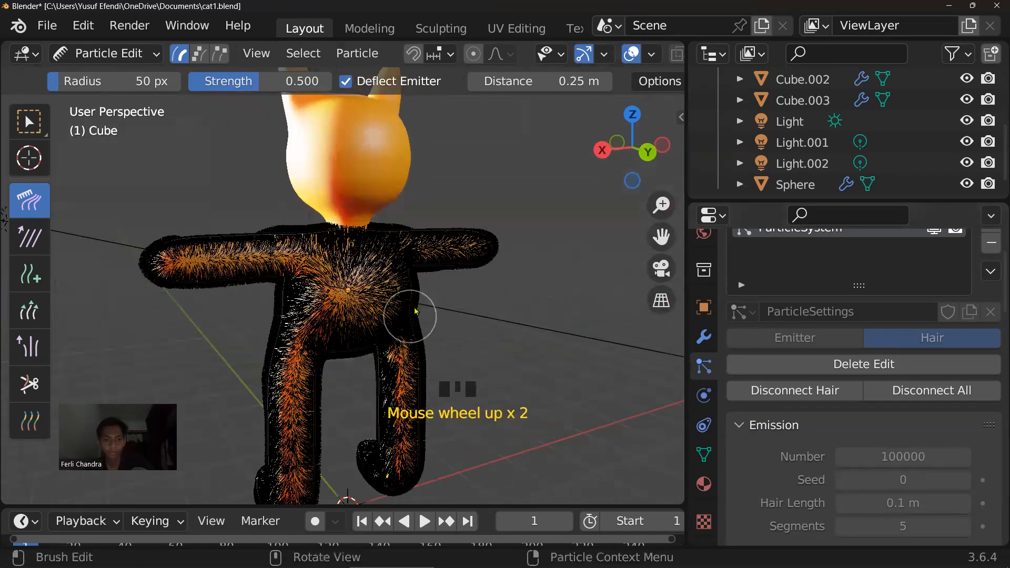
pyautogui.click(435, 249)
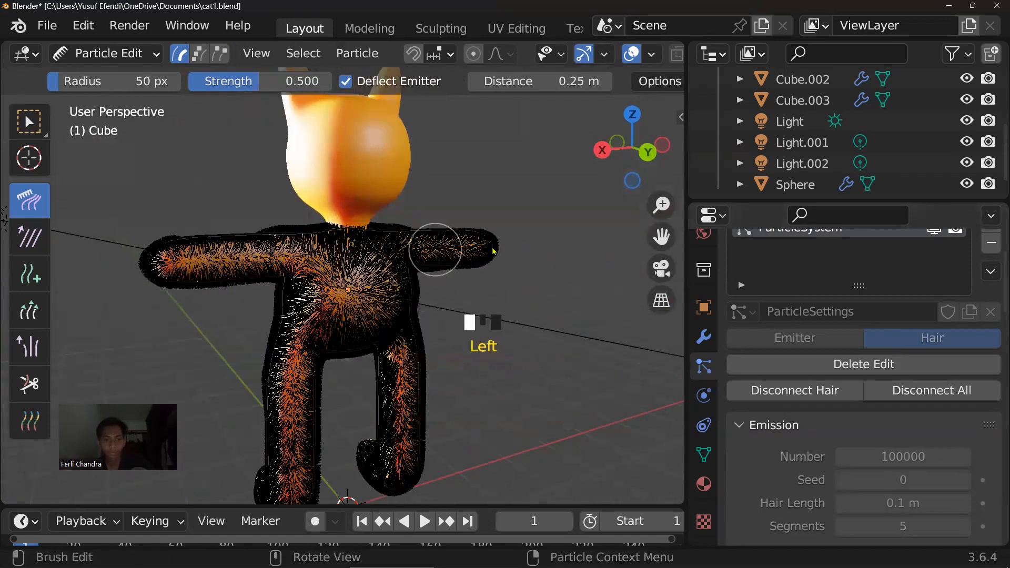
pyautogui.click(250, 252)
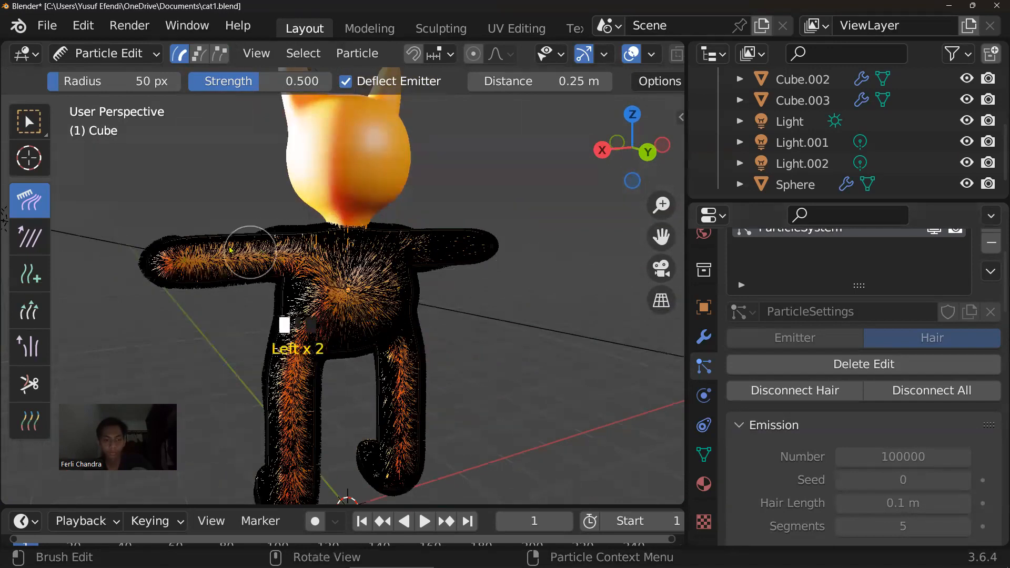
pyautogui.click(207, 230)
# Comb the hair on the character's back downward from the neck to the hips
pyautogui.click(334, 219)
pyautogui.click(363, 253)
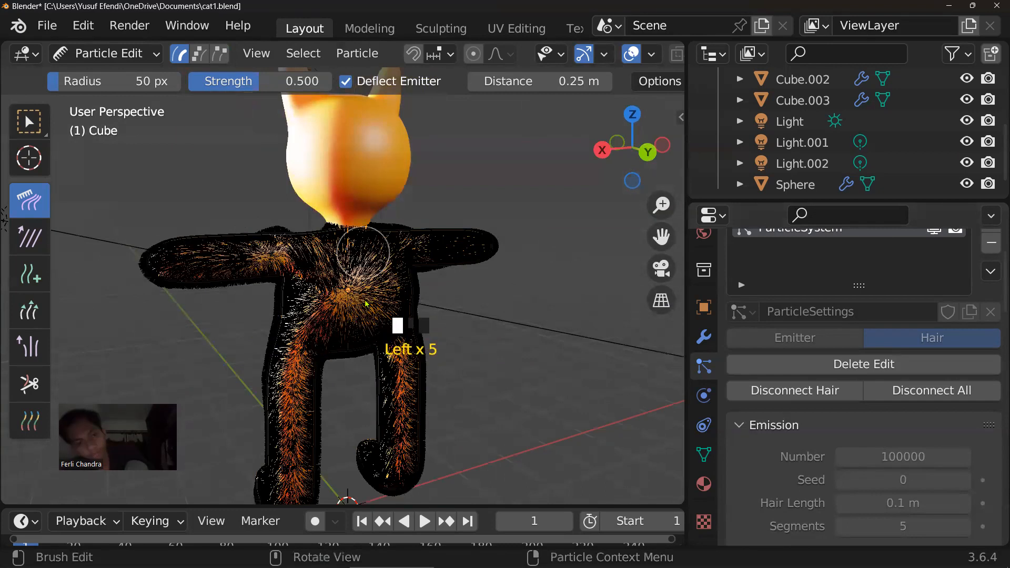
pyautogui.click(396, 242)
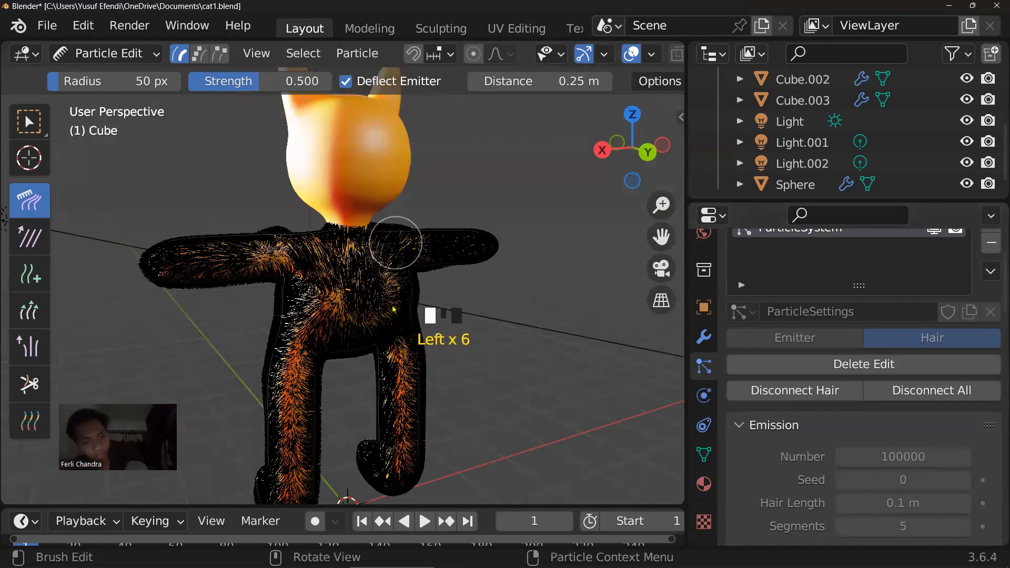
pyautogui.click(381, 342)
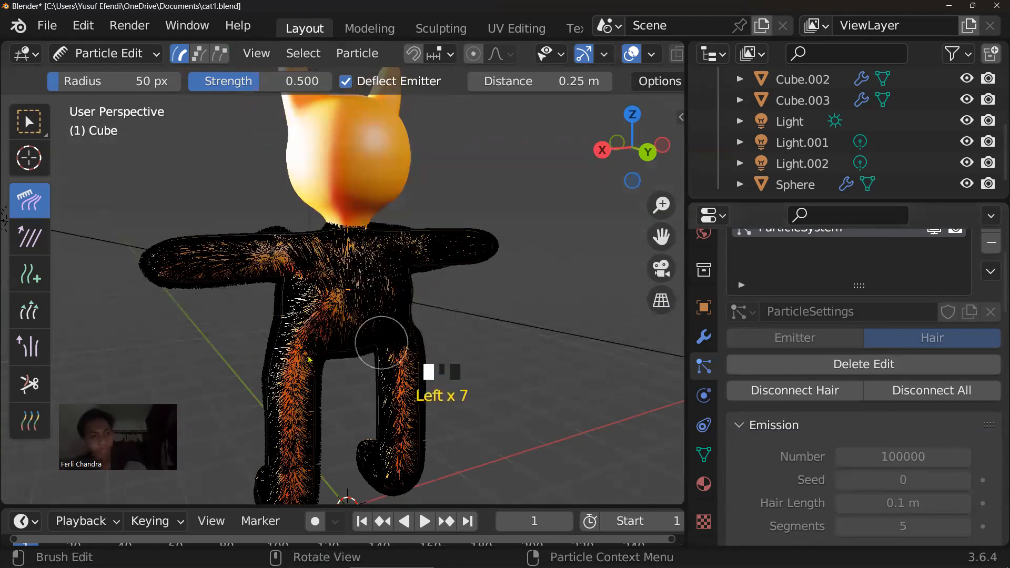
# Comb the hair on the back of both legs downward and smooth the back of the arms outward
pyautogui.click(316, 323)
pyautogui.click(298, 361)
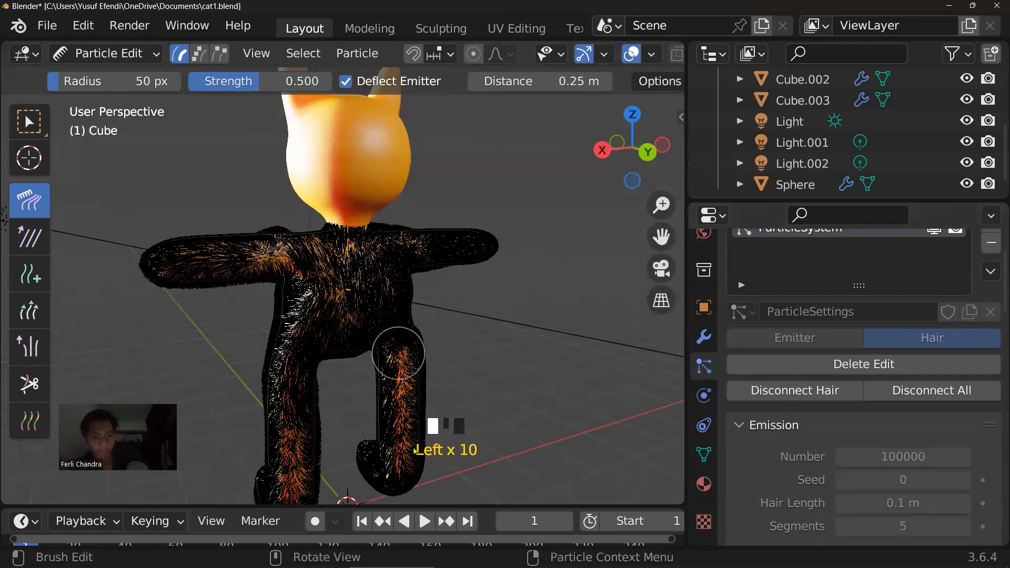
pyautogui.moveTo(399, 353); pyautogui.dragTo(412, 446)
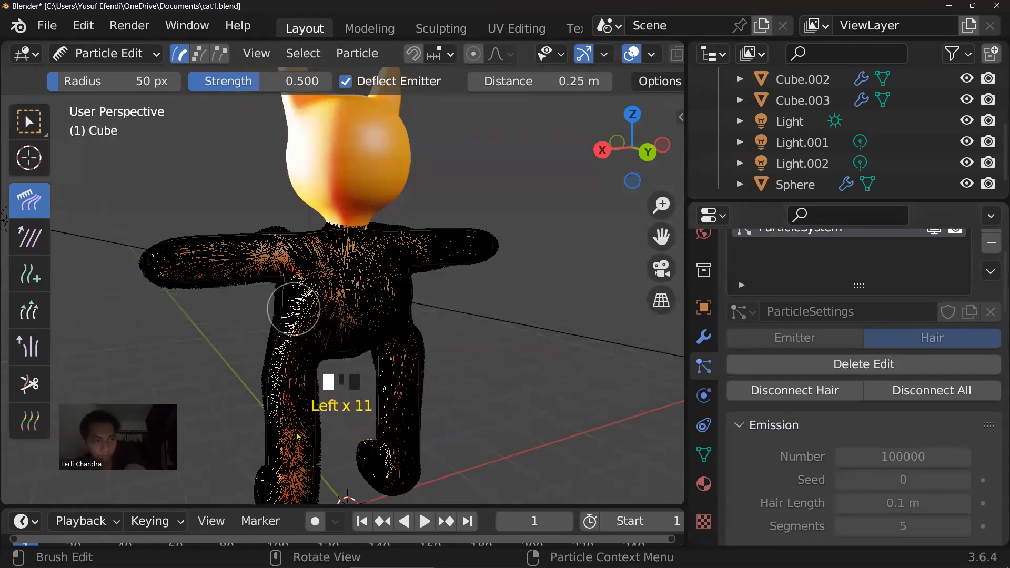
pyautogui.moveTo(303, 421); pyautogui.dragTo(312, 501)
pyautogui.moveTo(391, 376); pyautogui.dragTo(393, 376)
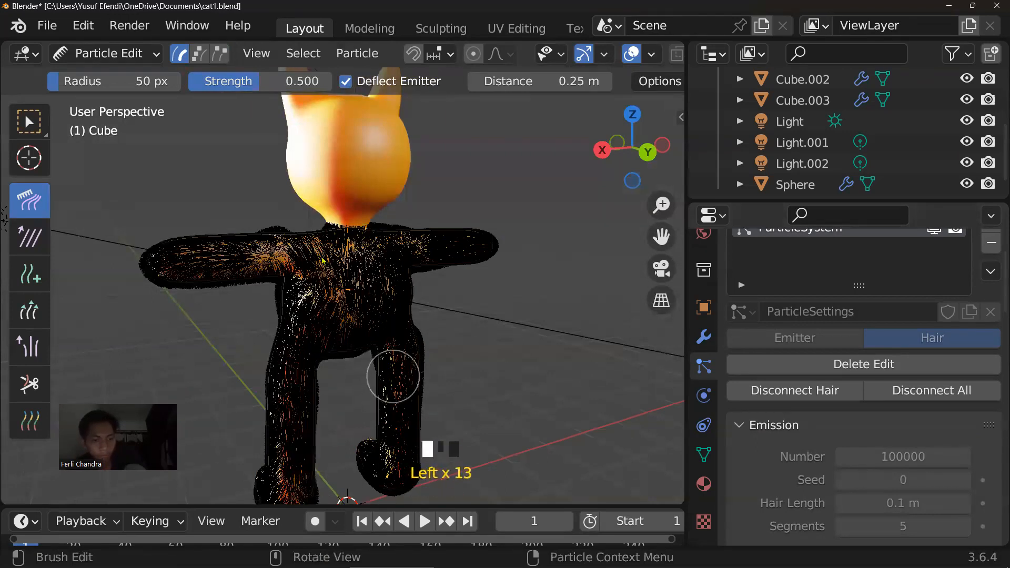
pyautogui.moveTo(282, 232); pyautogui.dragTo(206, 249)
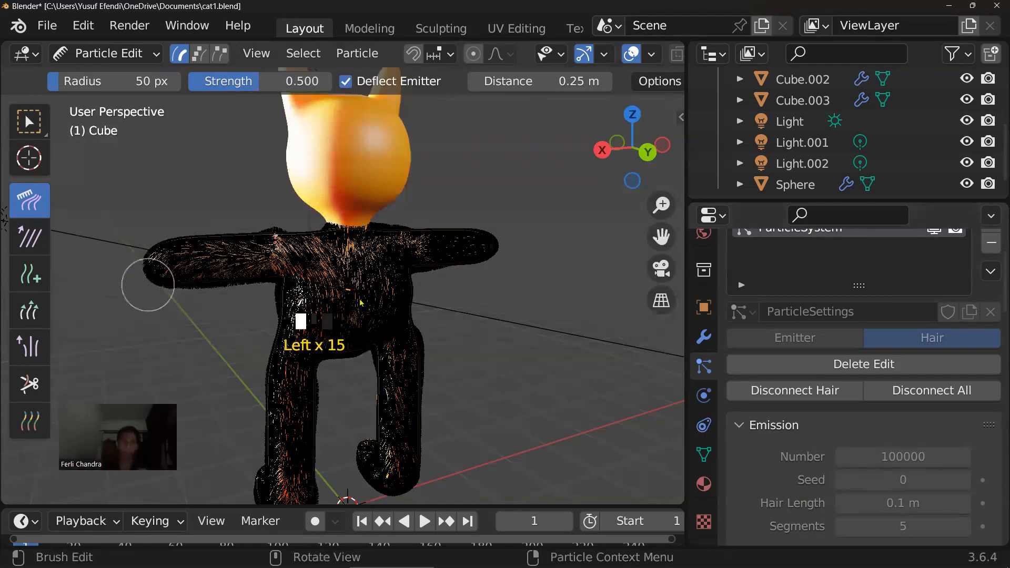
pyautogui.moveTo(434, 259); pyautogui.dragTo(530, 249)
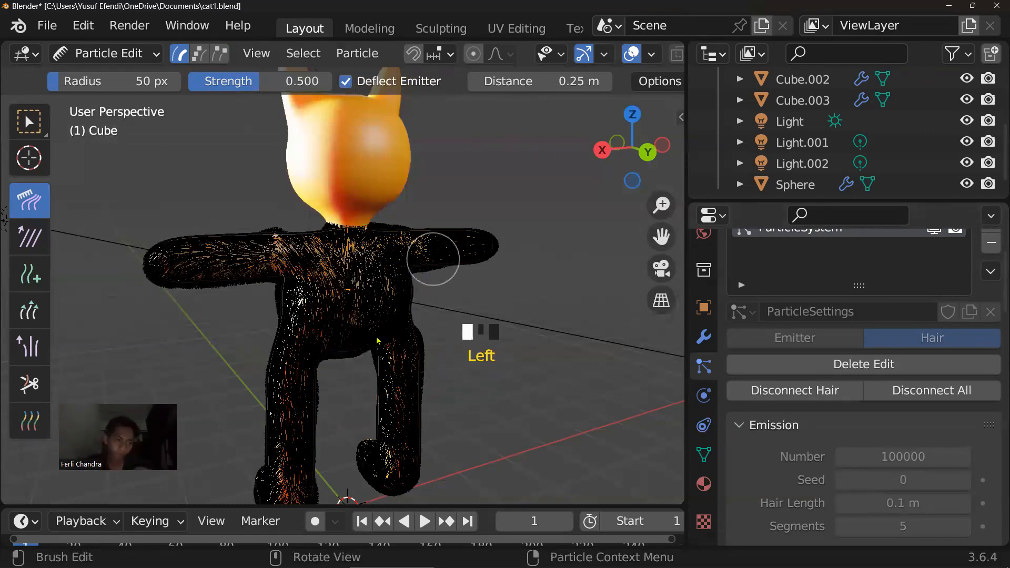
# Touch up the combing on the front of the shoulders and across the chest
pyautogui.moveTo(501, 248)
pyautogui.mouseDown(button='middle')
pyautogui.moveTo(384, 316)
pyautogui.moveTo(484, 300)
pyautogui.mouseUp(button='middle')
pyautogui.moveTo(353, 230); pyautogui.dragTo(351, 229)
pyautogui.moveTo(351, 228); pyautogui.dragTo(298, 217, button='middle')
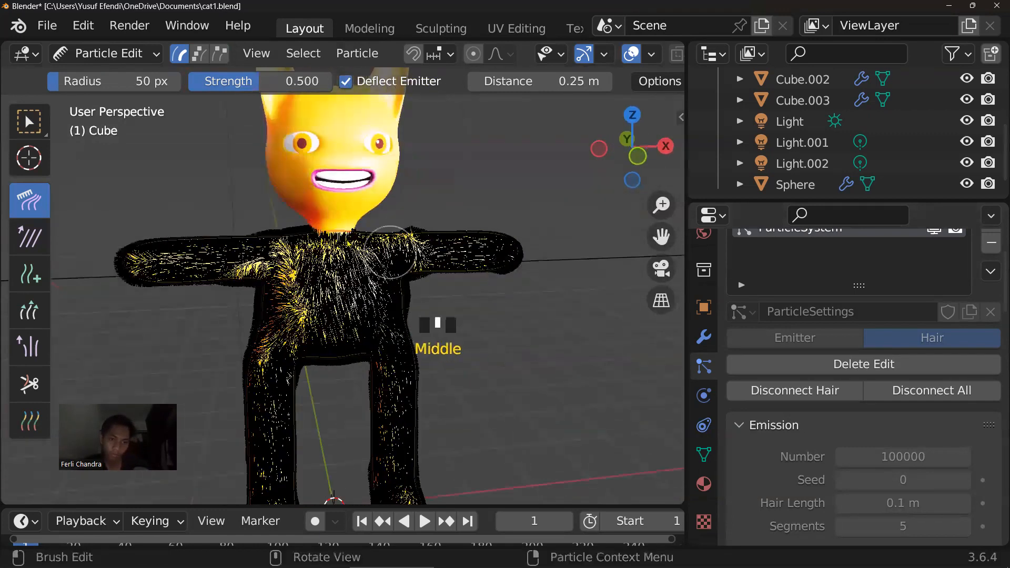
pyautogui.moveTo(298, 218)
pyautogui.mouseDown()
pyautogui.moveTo(294, 258)
pyautogui.moveTo(266, 219)
pyautogui.moveTo(422, 233)
pyautogui.moveTo(411, 228)
pyautogui.mouseUp()
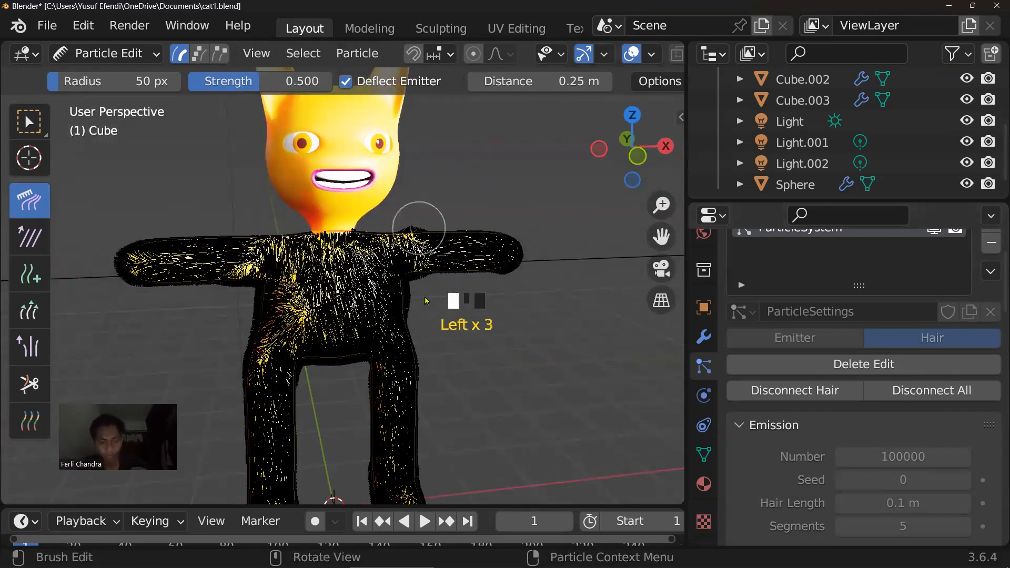
pyautogui.moveTo(354, 284)
pyautogui.mouseDown()
pyautogui.moveTo(302, 271)
pyautogui.moveTo(145, 276)
pyautogui.mouseUp()
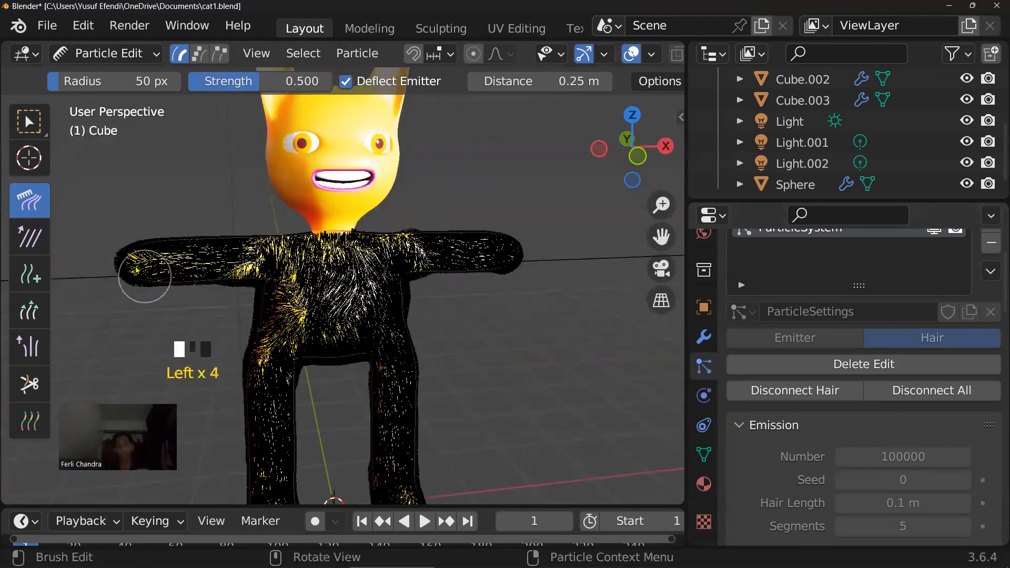
# Try to cut the chest hair with the 50 px Cut brush at strength 1.000, and undo the cuts
pyautogui.click(30, 383)
pyautogui.moveTo(322, 292)
pyautogui.mouseDown()
pyautogui.moveTo(351, 268)
pyautogui.moveTo(335, 279)
pyautogui.moveTo(362, 300)
pyautogui.mouseUp()
pyautogui.click(333, 294)
pyautogui.click(318, 285)
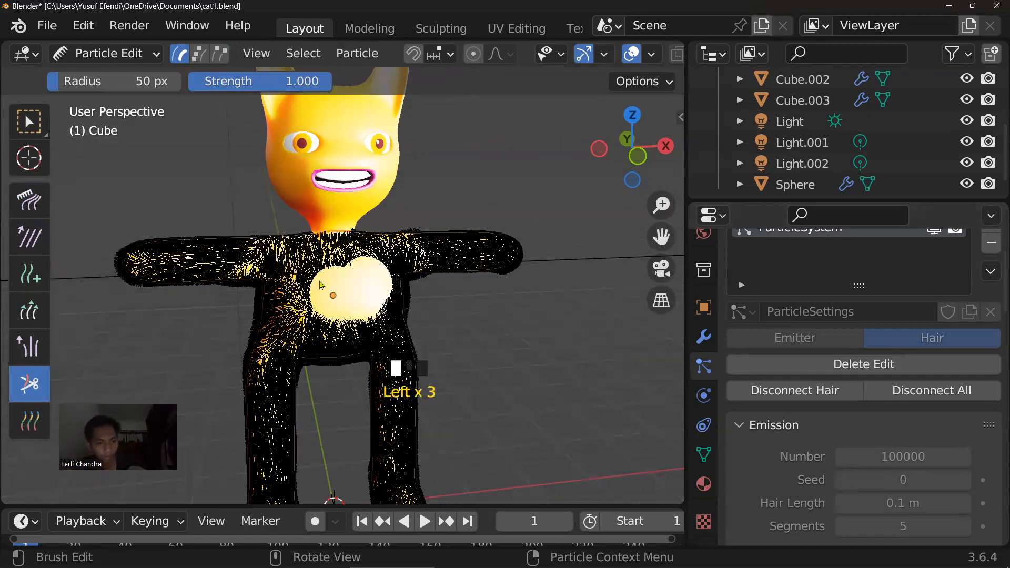
pyautogui.click(337, 290)
pyautogui.moveTo(351, 296); pyautogui.dragTo(369, 304)
pyautogui.press('ctrl')
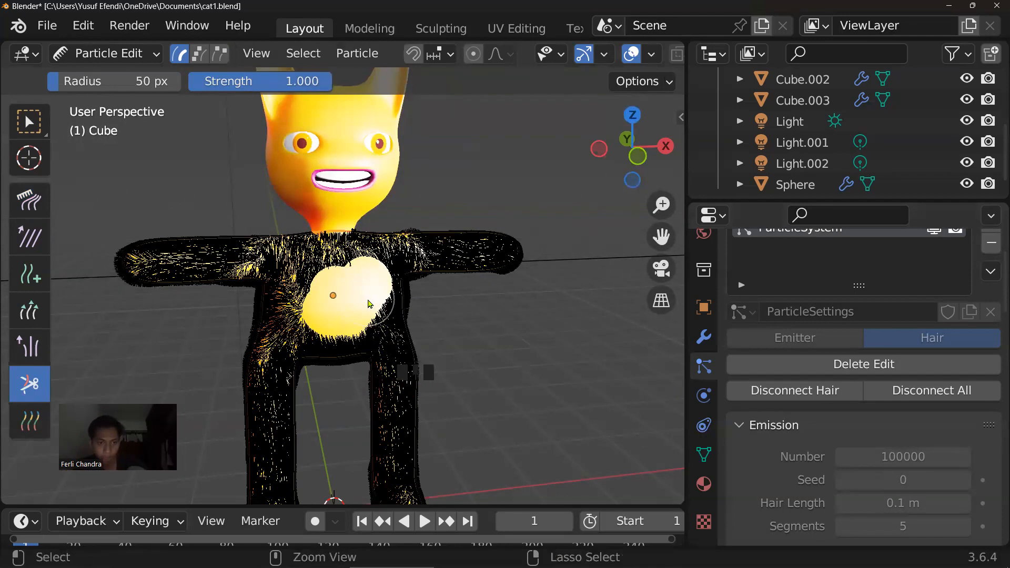
pyautogui.hotkey('ctrl', 'z')
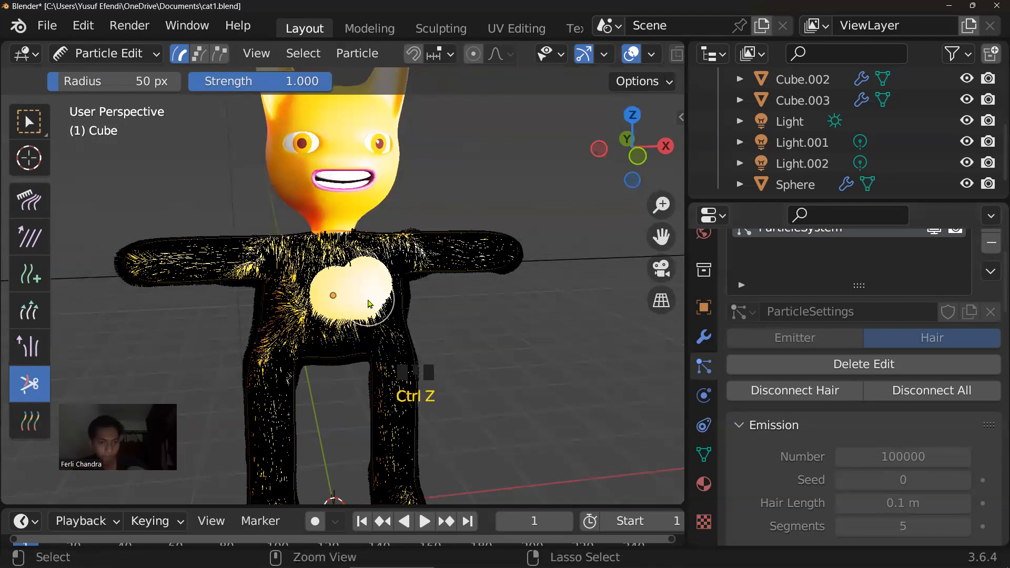
pyautogui.hotkey('ctrl', 'z')
pyautogui.hotkey('ctrl', 'z')
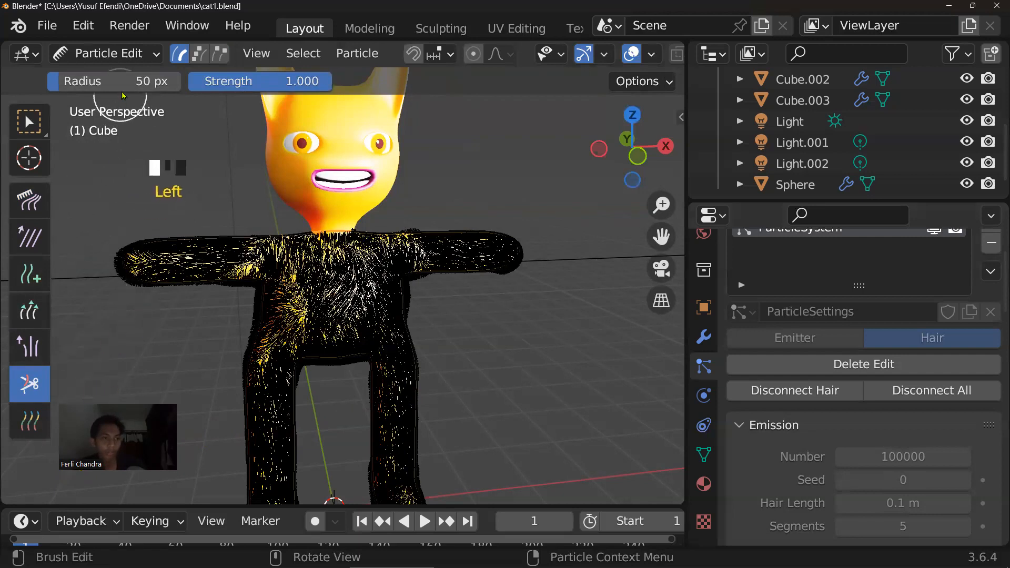
# Set the Cut brush strength to 0.2 and trim the hair across the chest and belly
pyautogui.doubleClick(262, 82)
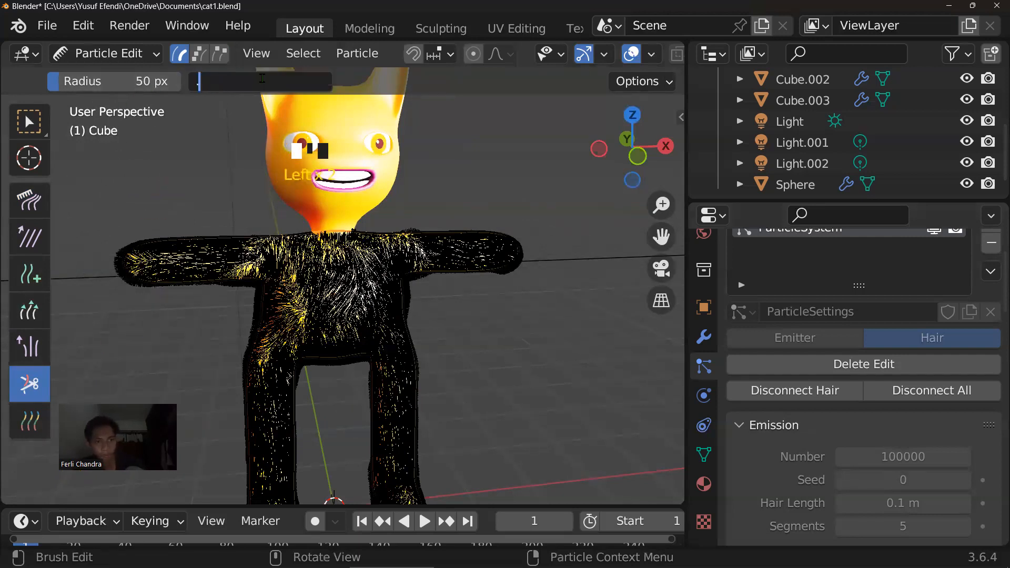
pyautogui.write('.2')
pyautogui.press('Return')
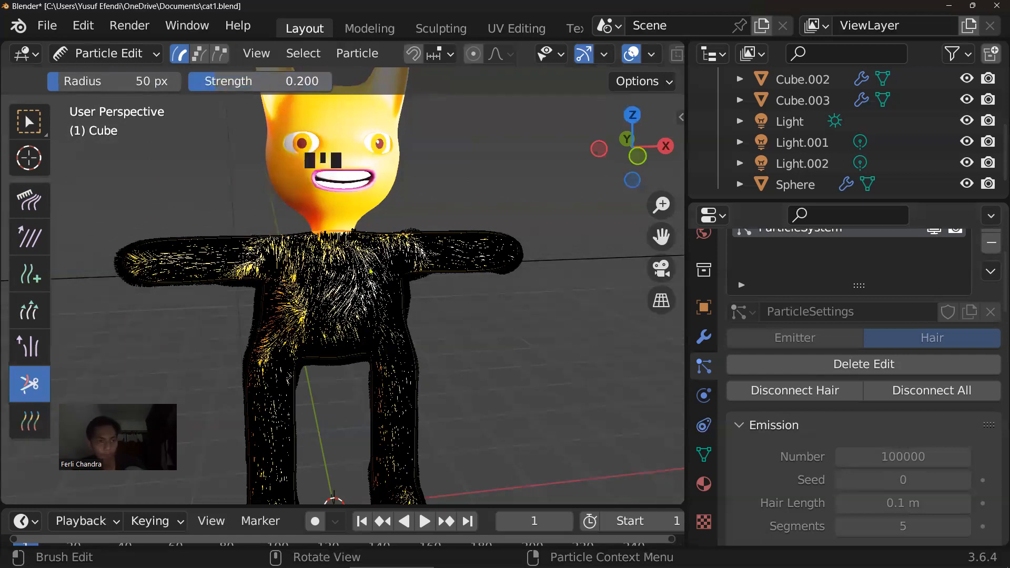
pyautogui.click(366, 265)
pyautogui.moveTo(366, 265)
pyautogui.mouseDown()
pyautogui.moveTo(334, 284)
pyautogui.moveTo(320, 322)
pyautogui.moveTo(347, 322)
pyautogui.mouseUp()
pyautogui.click(365, 322)
pyautogui.click(325, 272)
pyautogui.moveTo(325, 272)
pyautogui.mouseDown()
pyautogui.moveTo(342, 334)
pyautogui.moveTo(363, 314)
pyautogui.moveTo(362, 286)
pyautogui.mouseUp()
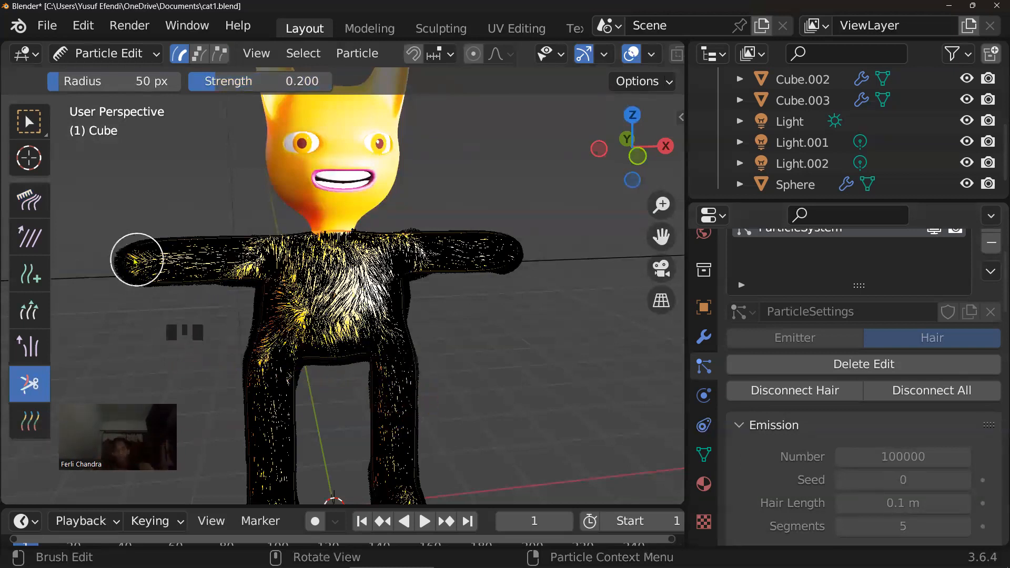
# Try to cut the hair on one hand with the Cut brush at strength 1, and undo the cut
pyautogui.click(227, 81)
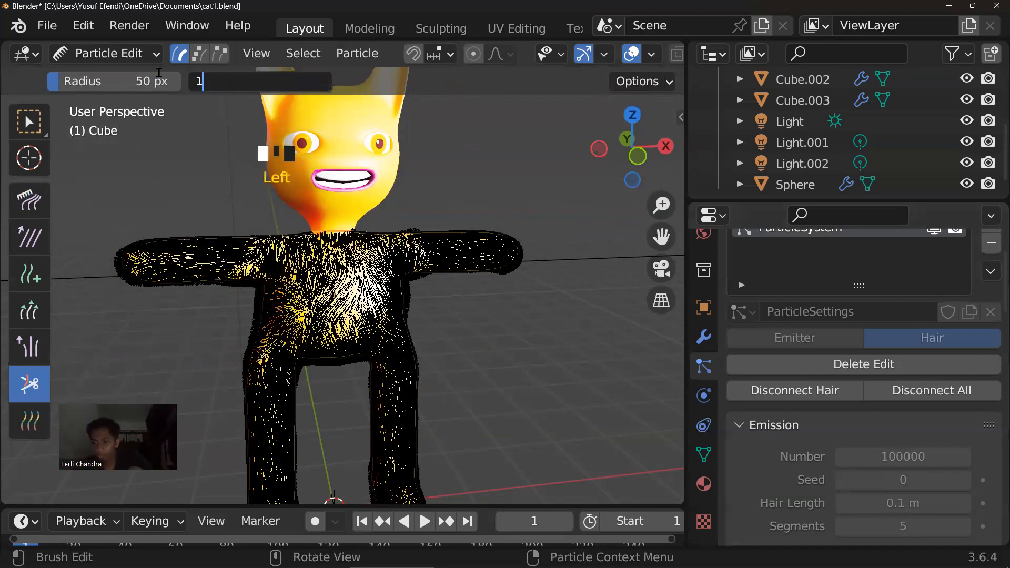
pyautogui.write('1')
pyautogui.click(159, 73)
pyautogui.click(117, 269)
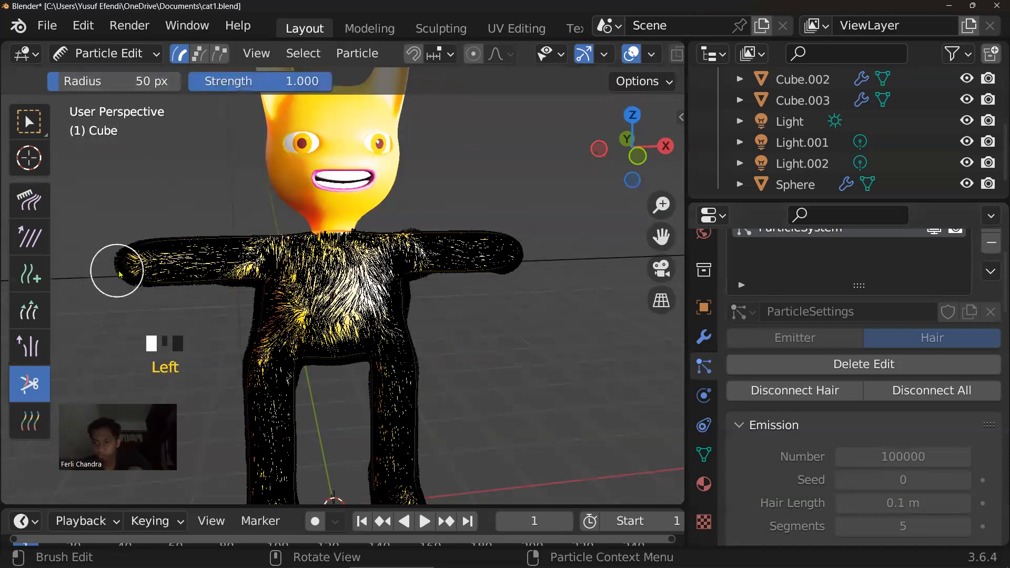
pyautogui.click(149, 268)
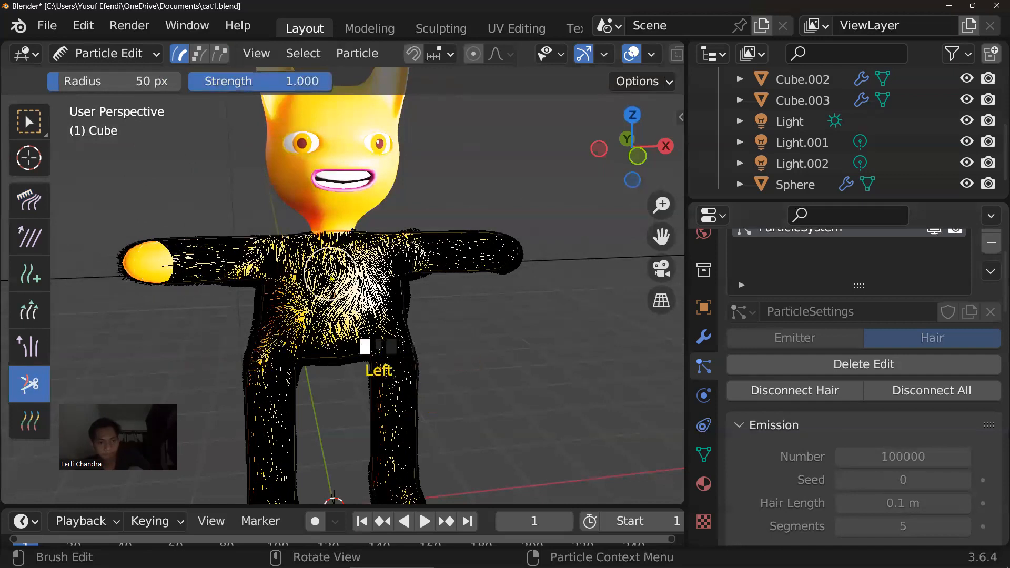
pyautogui.hotkey('ctrl', 'z')
# Set the Cut brush strength to 0.5 and trim the hair on both hands
pyautogui.click(276, 80)
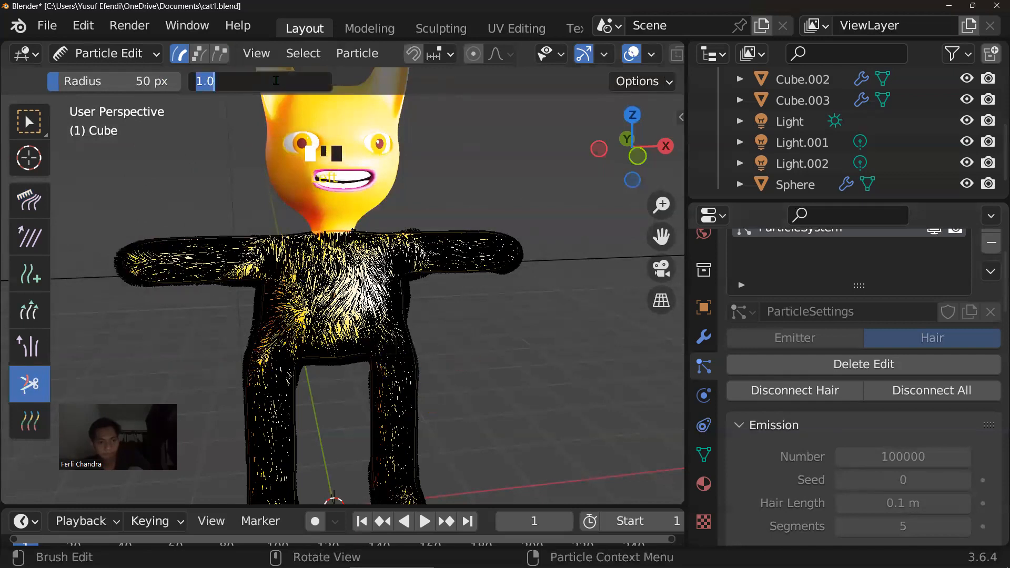
pyautogui.write('.5')
pyautogui.press('Return')
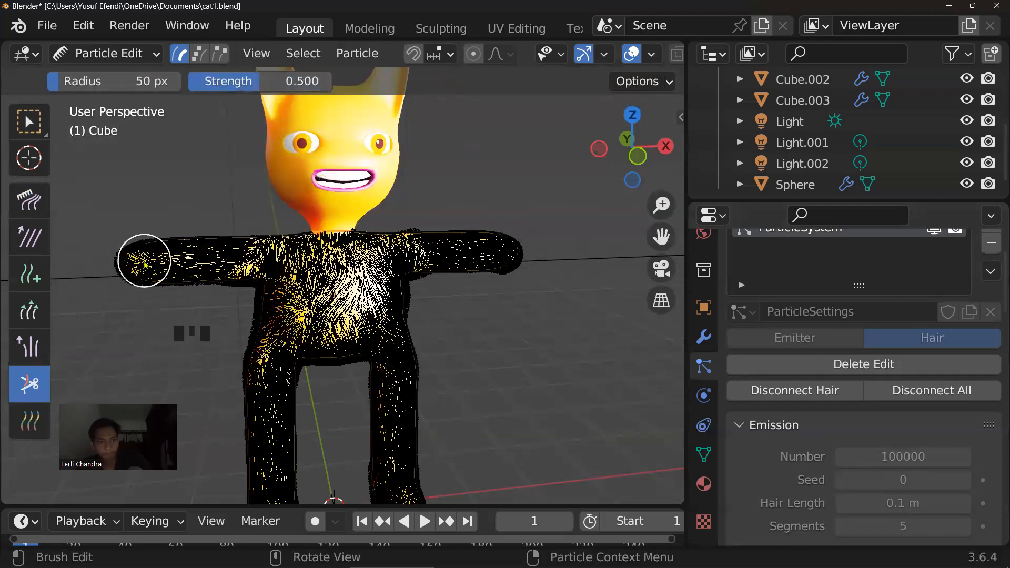
pyautogui.moveTo(136, 259)
pyautogui.mouseDown()
pyautogui.moveTo(124, 259)
pyautogui.moveTo(247, 286)
pyautogui.moveTo(551, 244)
pyautogui.moveTo(521, 255)
pyautogui.mouseUp()
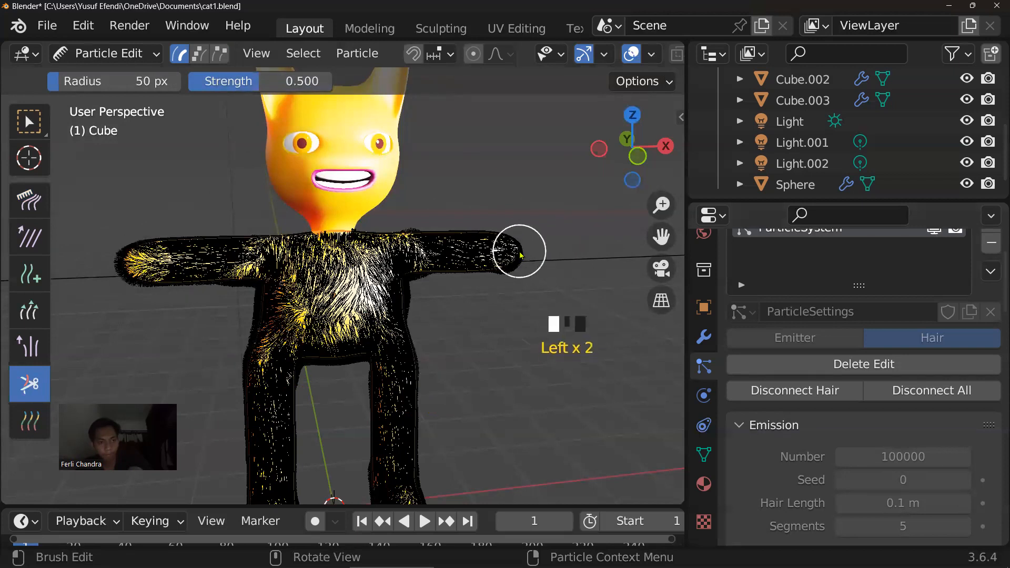
# Trim the hair on both feet with the 50 px Cut brush at strength 0.500
pyautogui.scroll(-3, 532, 412)
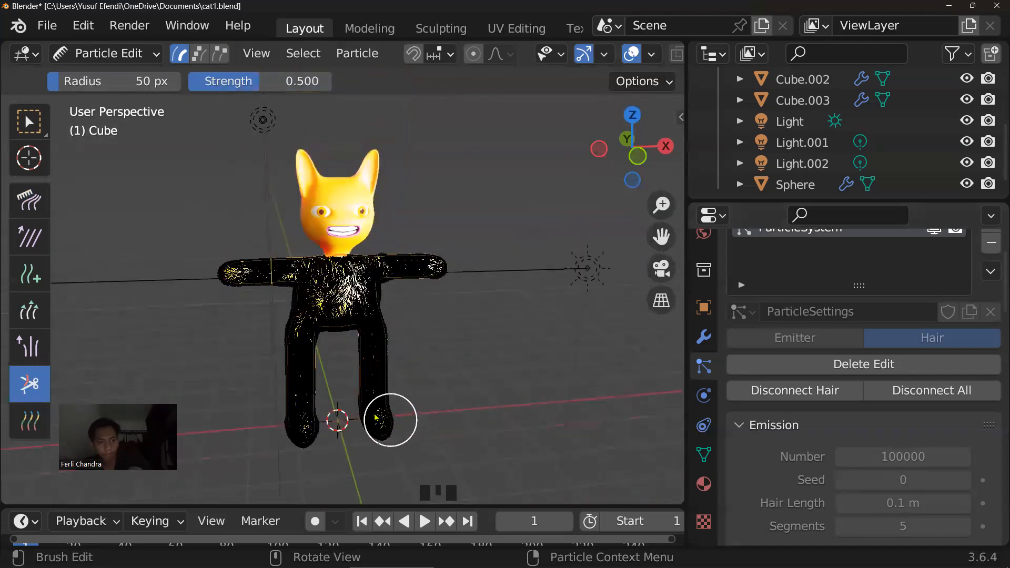
pyautogui.moveTo(371, 417); pyautogui.dragTo(375, 424)
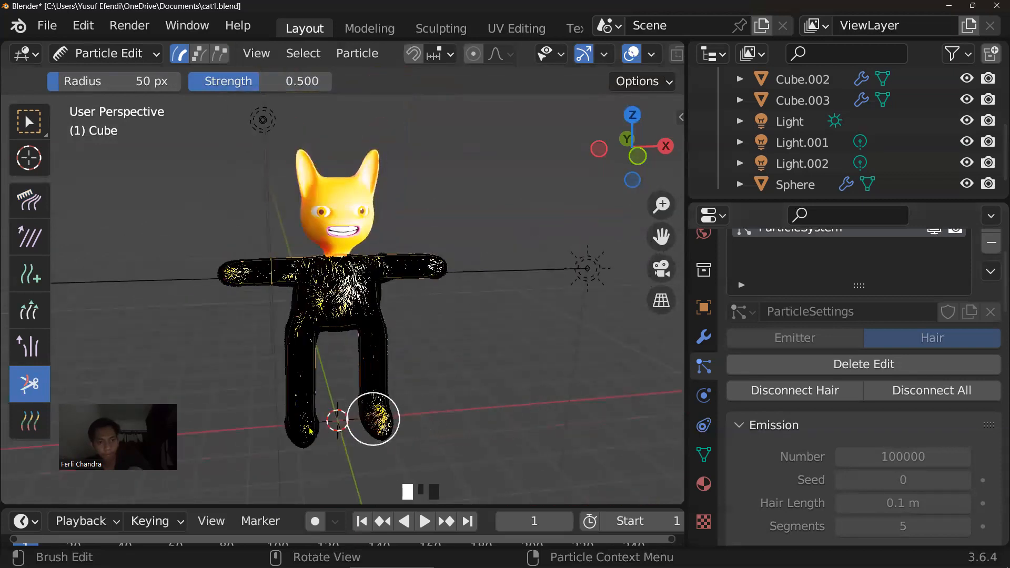
pyautogui.moveTo(302, 430); pyautogui.dragTo(296, 425)
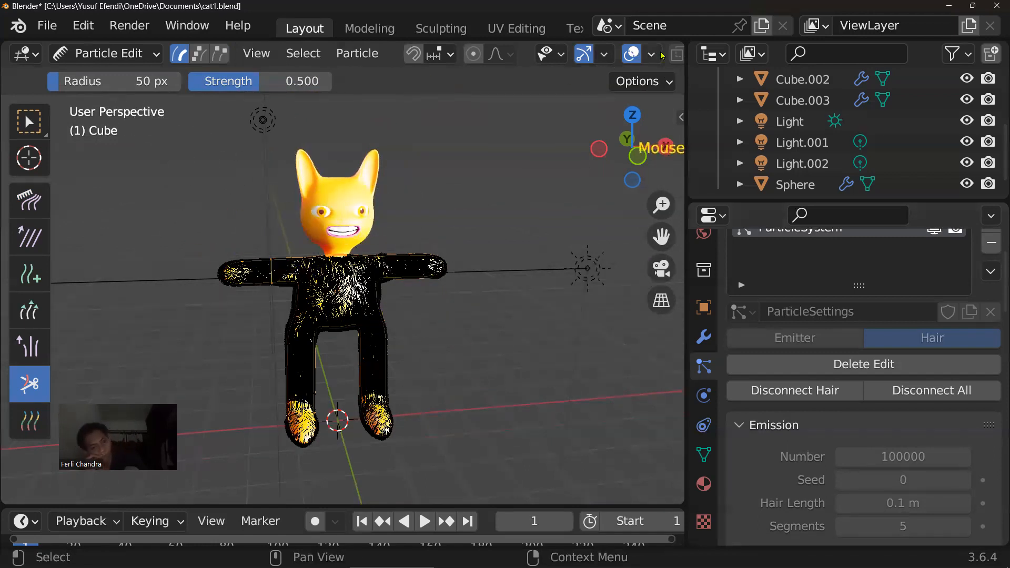
# Return the body from Particle Edit to Object Mode and inspect the trimmed fur on the torso
pyautogui.click(121, 53)
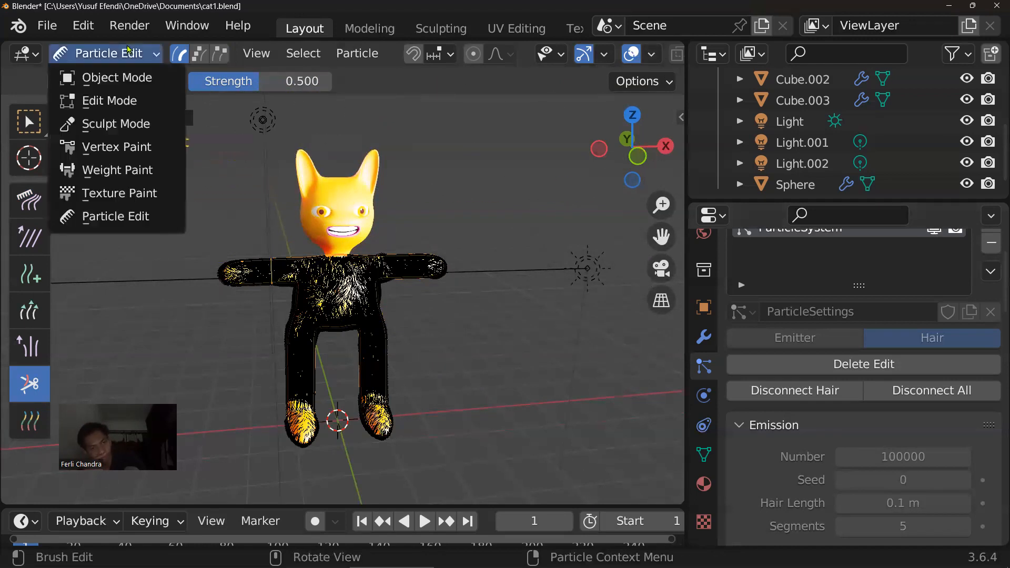
pyautogui.click(126, 79)
pyautogui.scroll(4, 517, 235)
pyautogui.moveTo(517, 235); pyautogui.dragTo(462, 239, button='middle')
pyautogui.scroll(2, 562, 250)
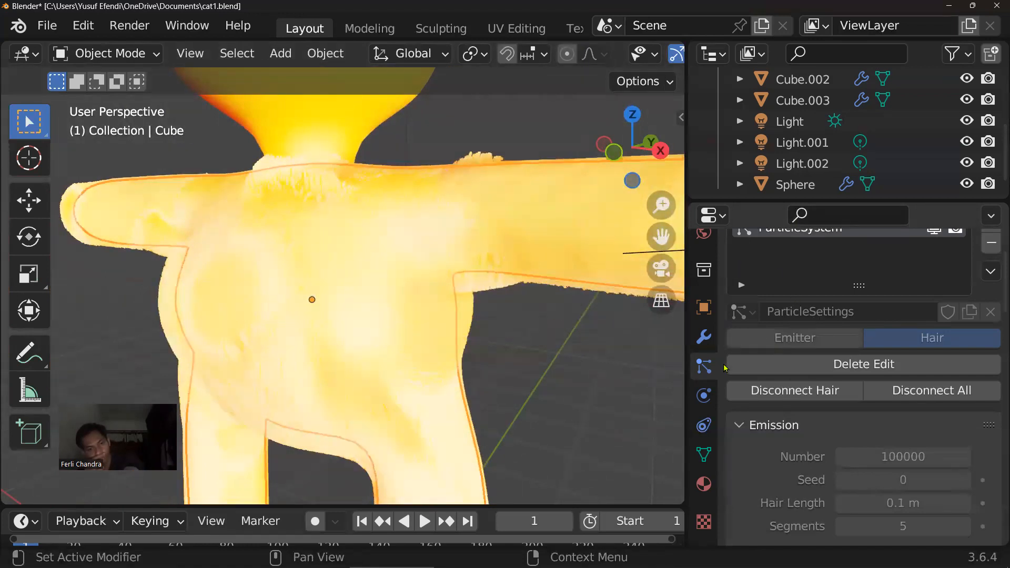
# Set the strength of the sun lamp named Light to 10
pyautogui.click(811, 124)
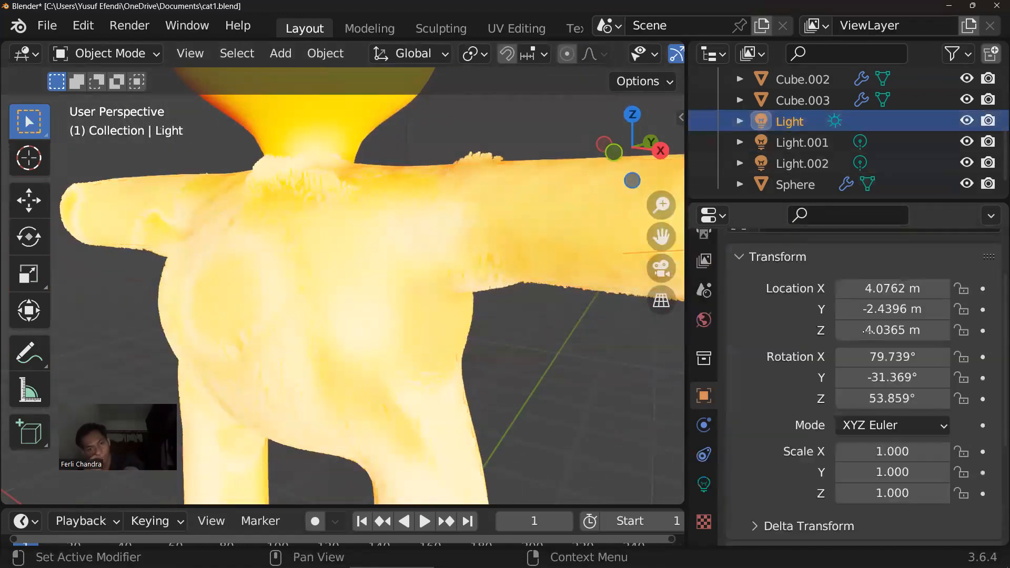
pyautogui.click(704, 484)
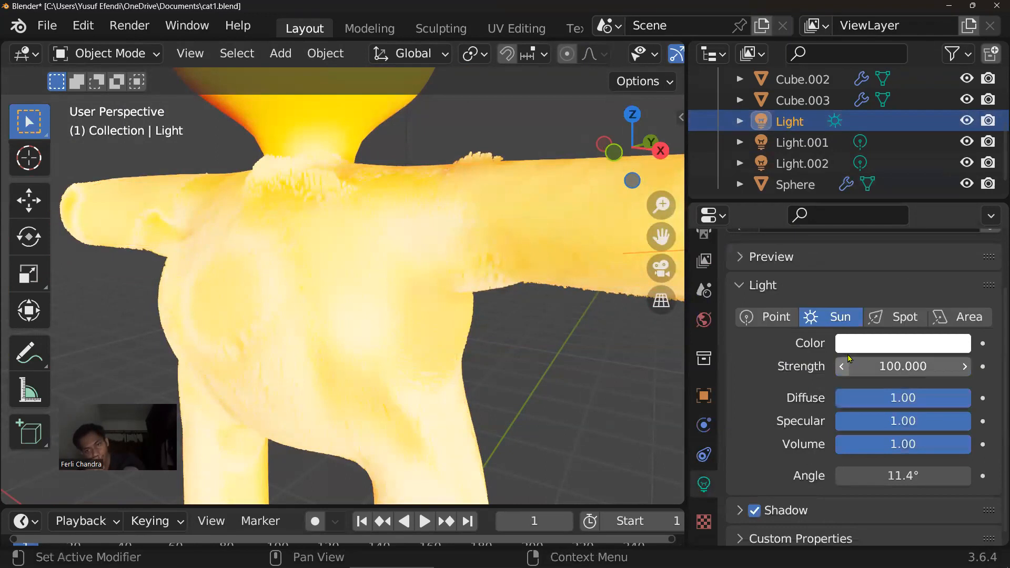
pyautogui.click(895, 366)
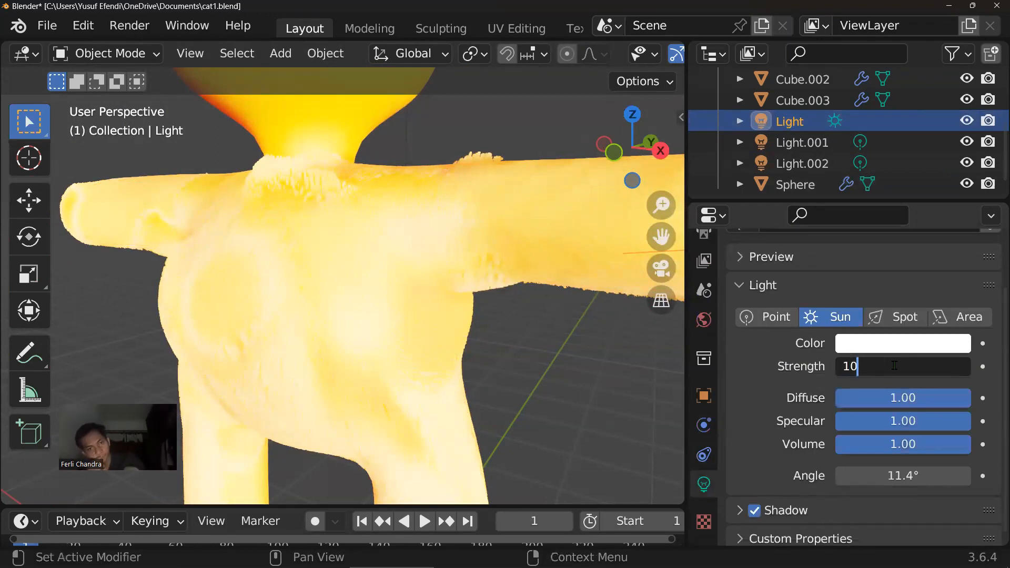
pyautogui.write('10')
pyautogui.press('Return')
pyautogui.scroll(-2, 453, 295)
pyautogui.moveTo(448, 295); pyautogui.dragTo(502, 309, button='middle')
pyautogui.scroll(3, 504, 310)
pyautogui.scroll(-3, 502, 314)
pyautogui.moveTo(450, 266); pyautogui.dragTo(452, 335, button='middle')
pyautogui.scroll(3, 453, 335)
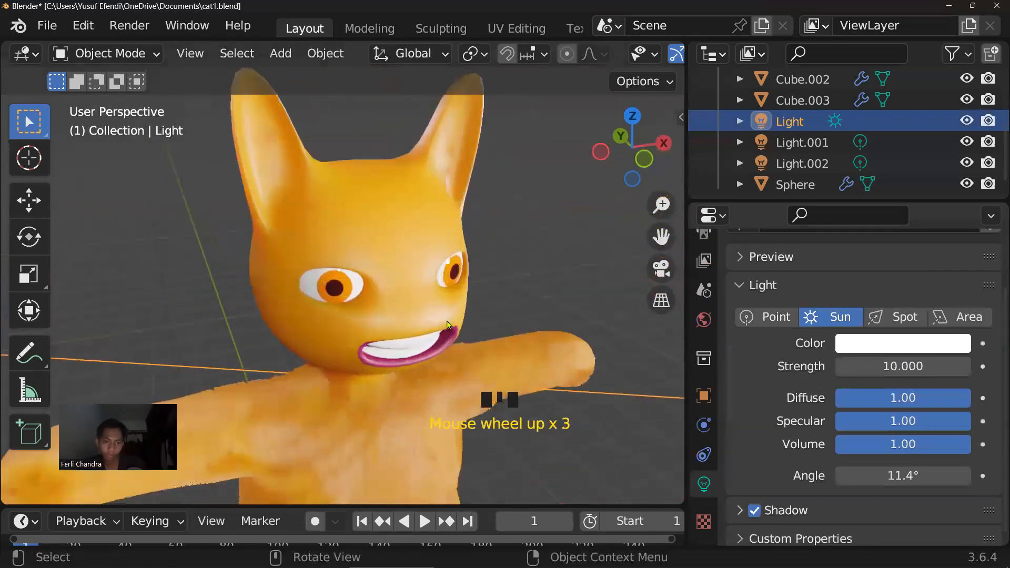
# Add a particle system of type Hair to the character's head
pyautogui.click(465, 248)
pyautogui.moveTo(475, 253); pyautogui.dragTo(403, 257, button='middle')
pyautogui.scroll(1, 383, 272)
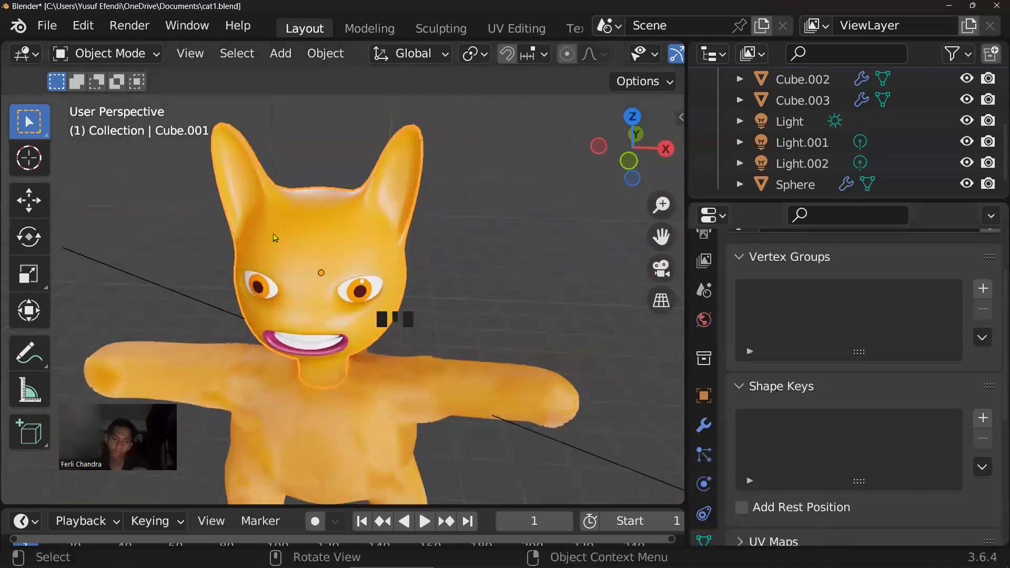
pyautogui.moveTo(402, 267); pyautogui.dragTo(472, 307, button='middle')
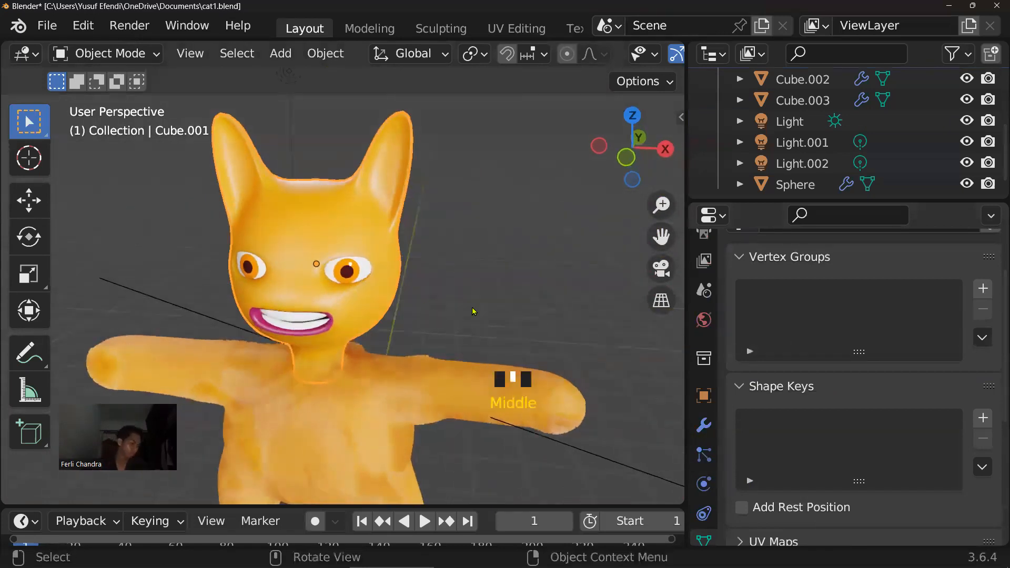
pyautogui.click(704, 484)
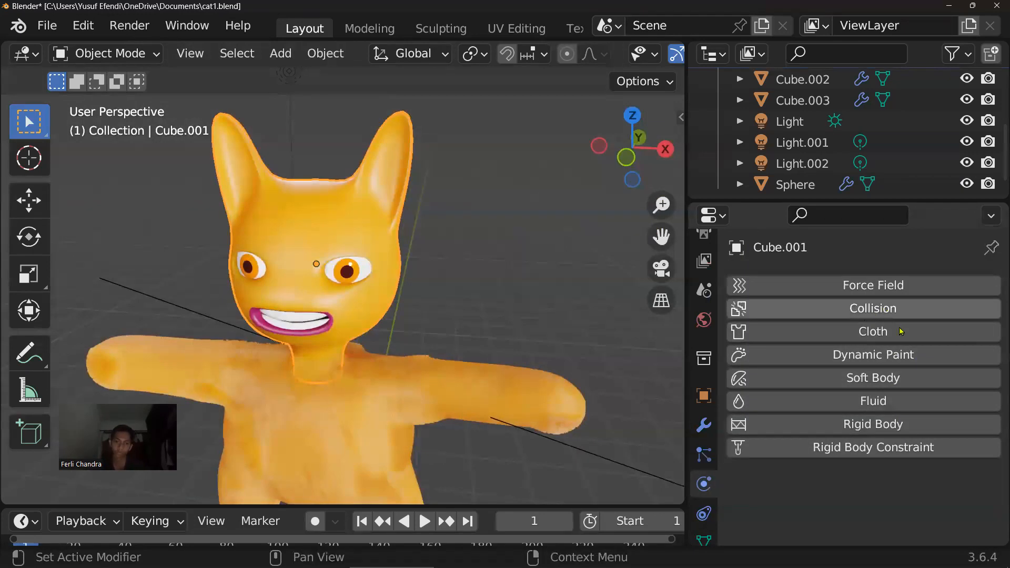
pyautogui.click(704, 455)
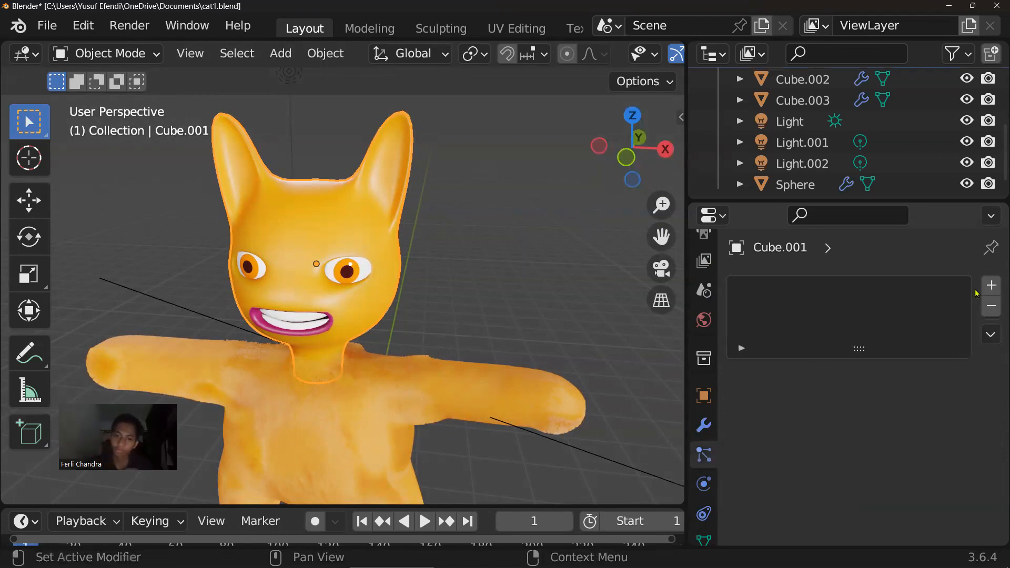
pyautogui.click(992, 286)
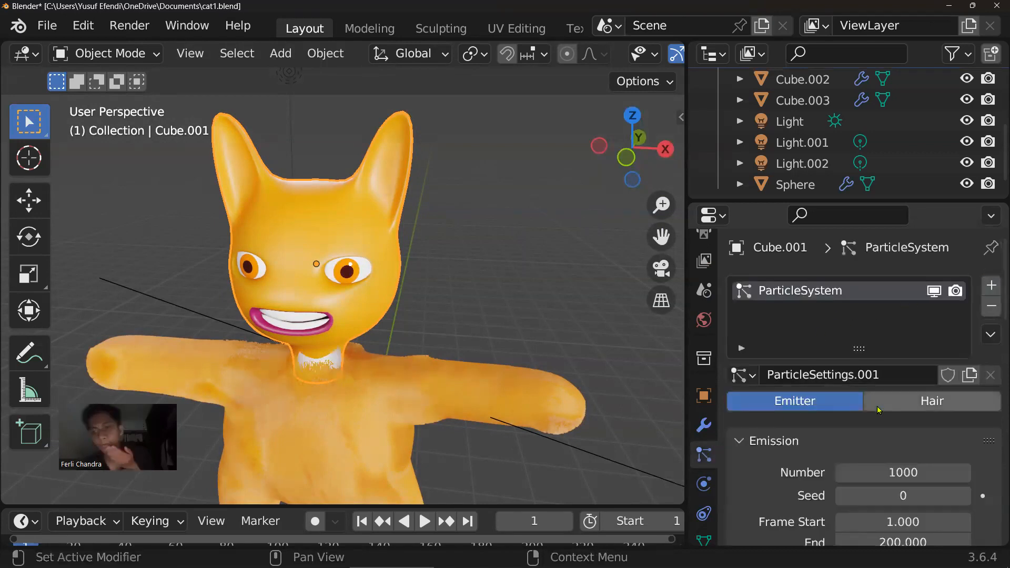
pyautogui.click(895, 402)
# Try a hair length of 0.2 m on the head's particle system, then set it to 0.1 m
pyautogui.scroll(-6, 826, 388)
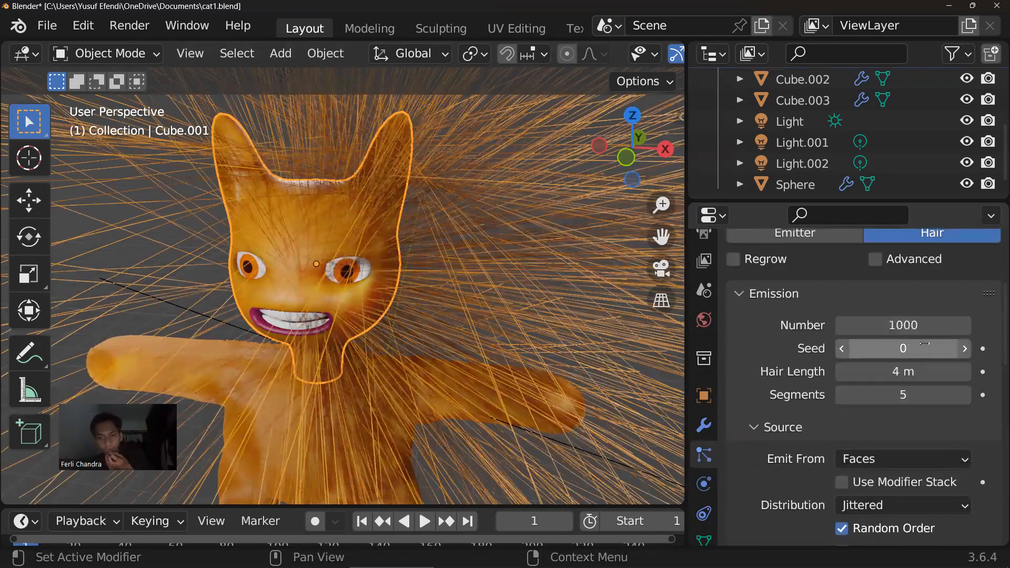
pyautogui.scroll(-2, 911, 418)
pyautogui.scroll(-2, 911, 421)
pyautogui.scroll(2, 911, 421)
pyautogui.click(903, 307)
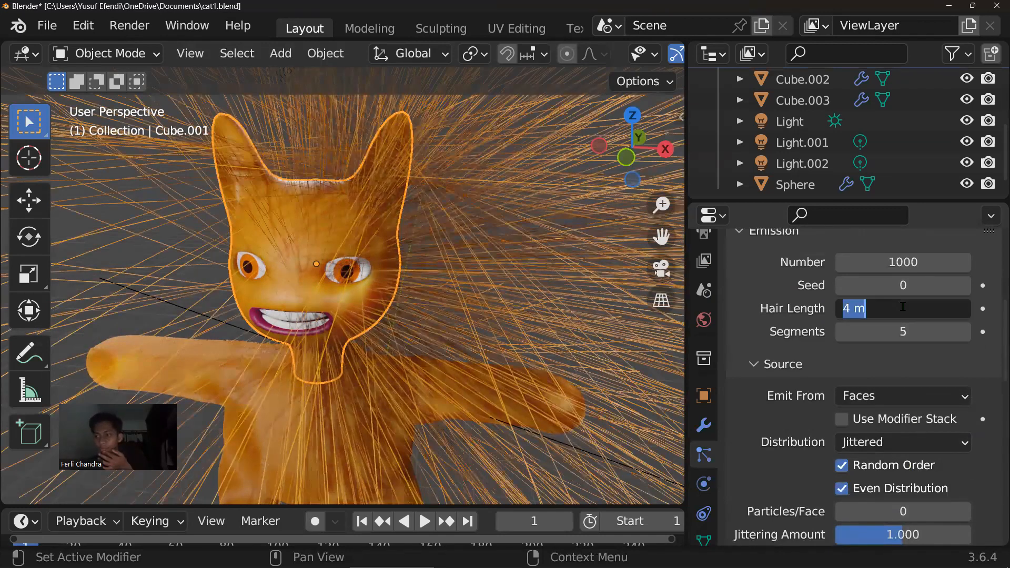
pyautogui.press('Return')
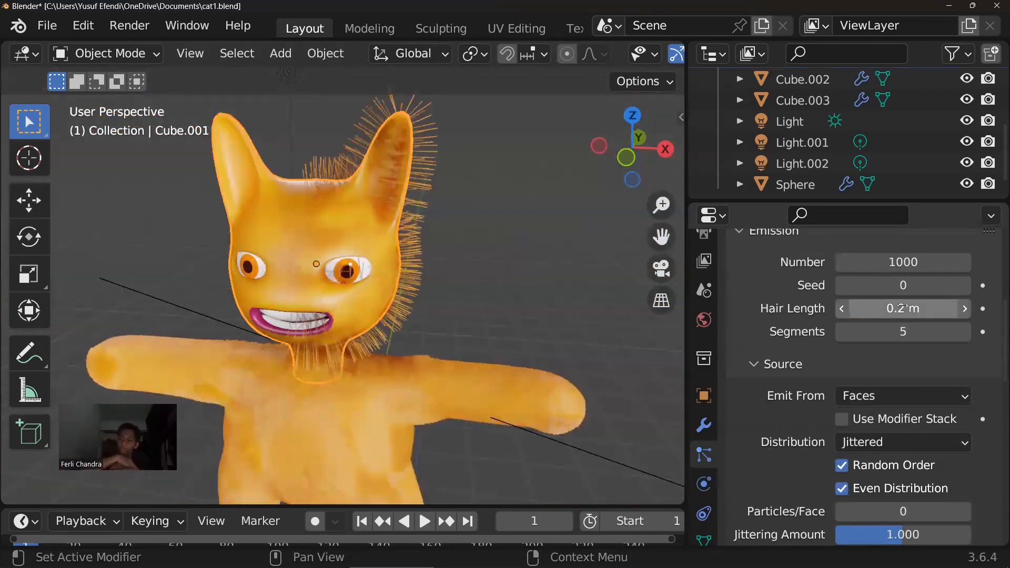
pyautogui.click(901, 307)
pyautogui.write('.1')
pyautogui.press('Return')
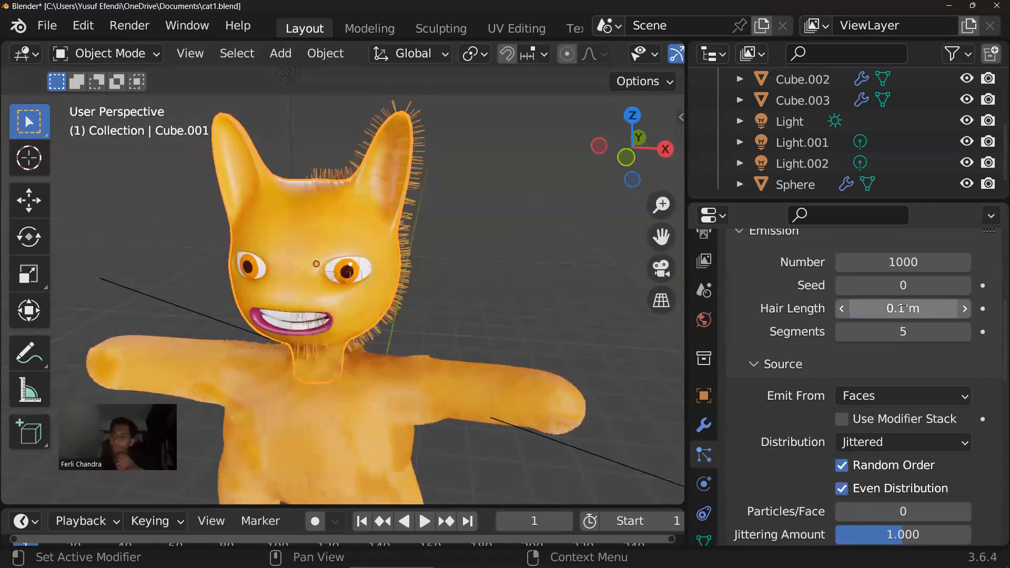
pyautogui.moveTo(480, 347); pyautogui.dragTo(481, 295, button='middle')
pyautogui.moveTo(368, 226); pyautogui.dragTo(294, 243, button='middle')
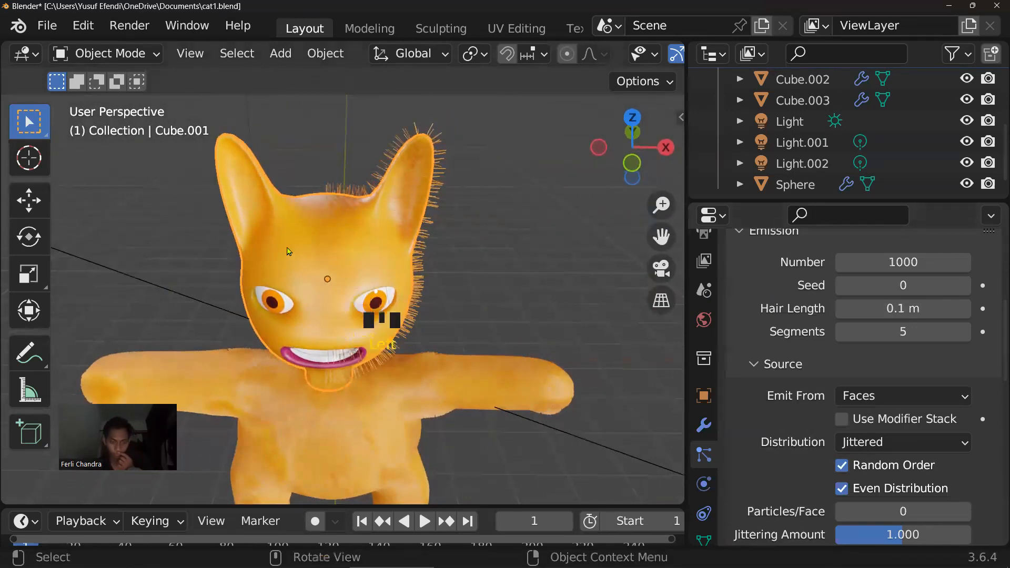
# Apply the head's Mirror modifier so that hair grows on both halves
pyautogui.click(704, 425)
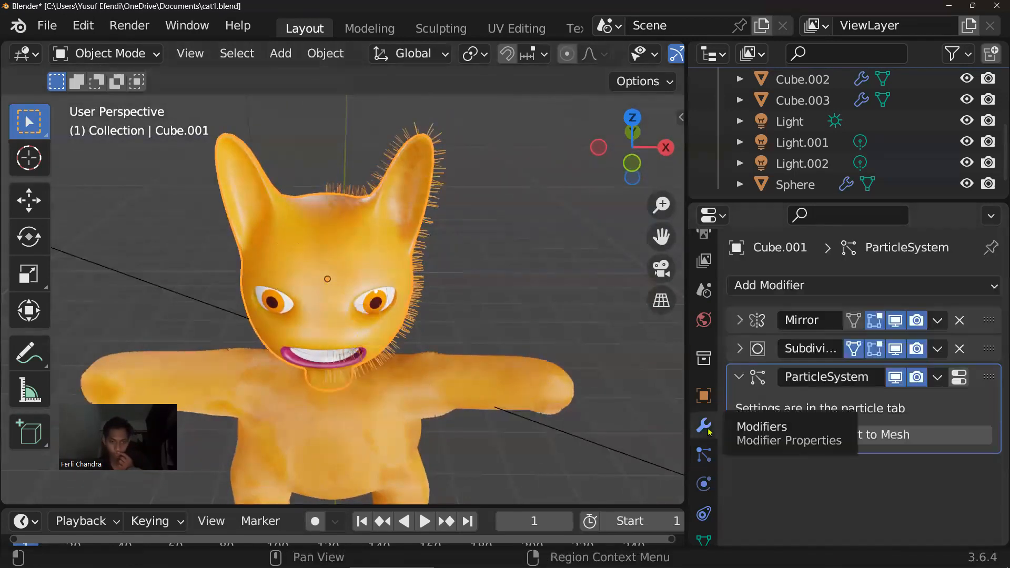
pyautogui.click(938, 321)
pyautogui.click(837, 343)
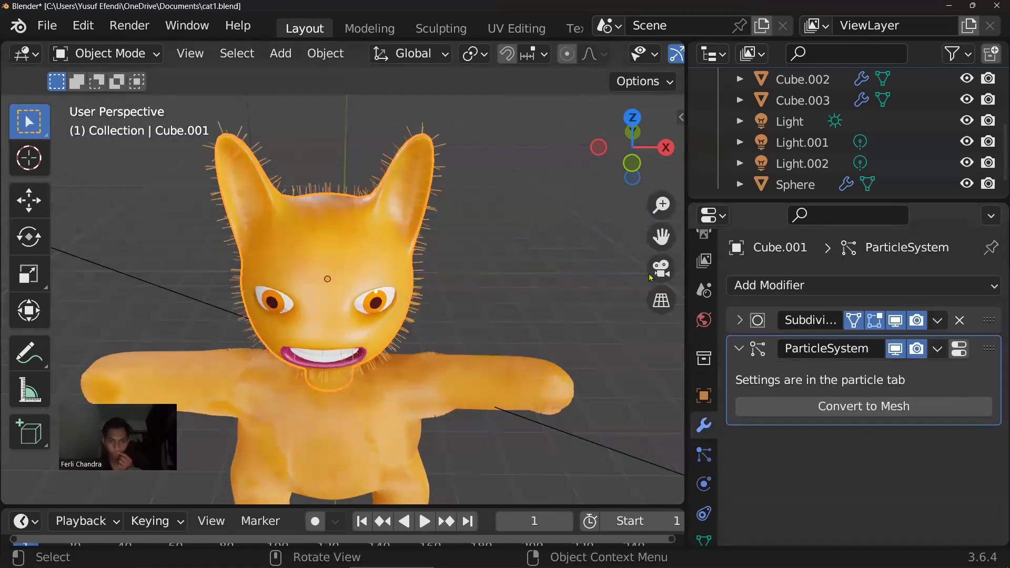
pyautogui.scroll(1, 282, 233)
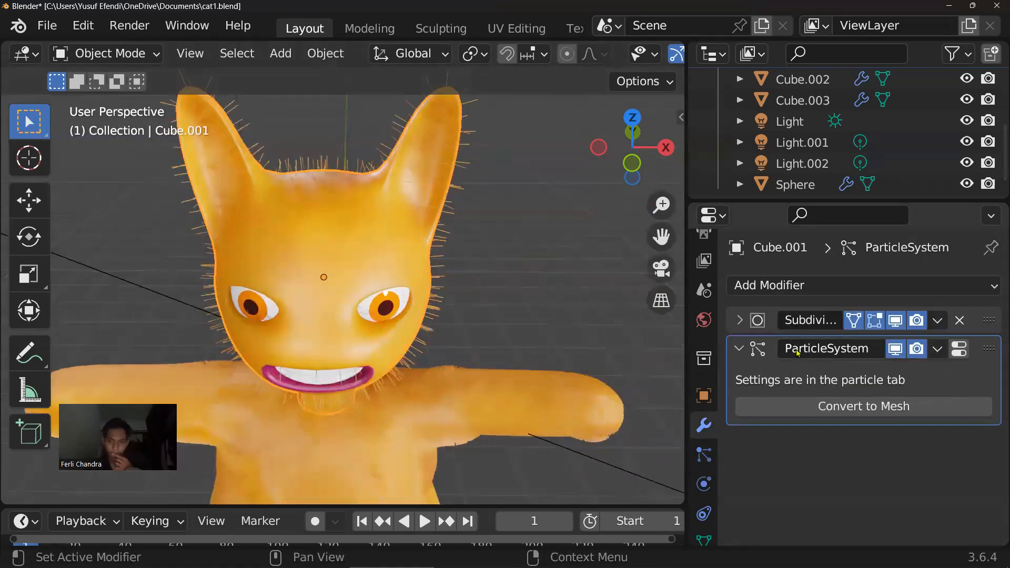
# Set the number of hairs emitted from the head to 10000
pyautogui.click(707, 453)
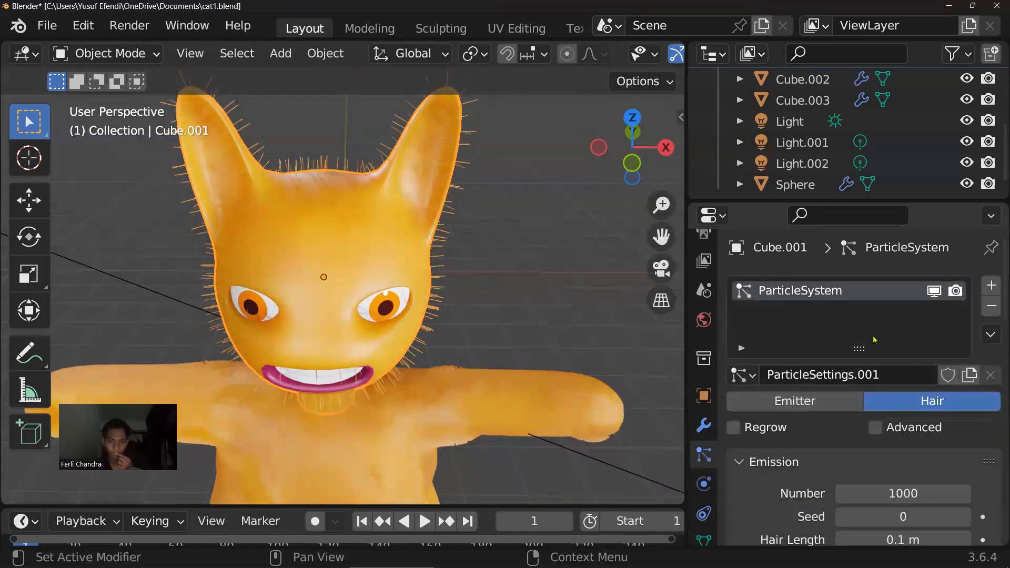
pyautogui.scroll(-8, 886, 389)
pyautogui.click(906, 324)
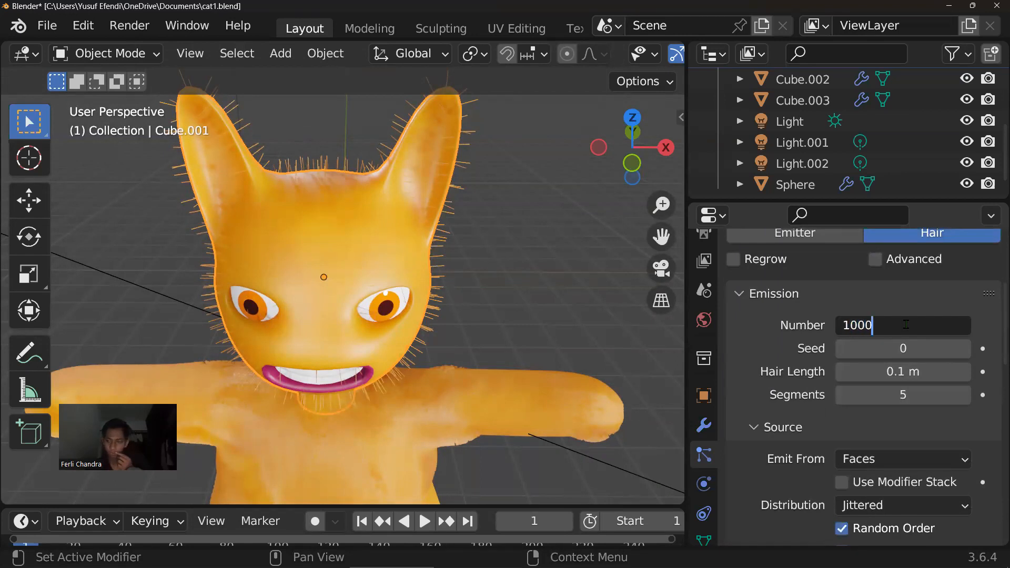
pyautogui.press('Return')
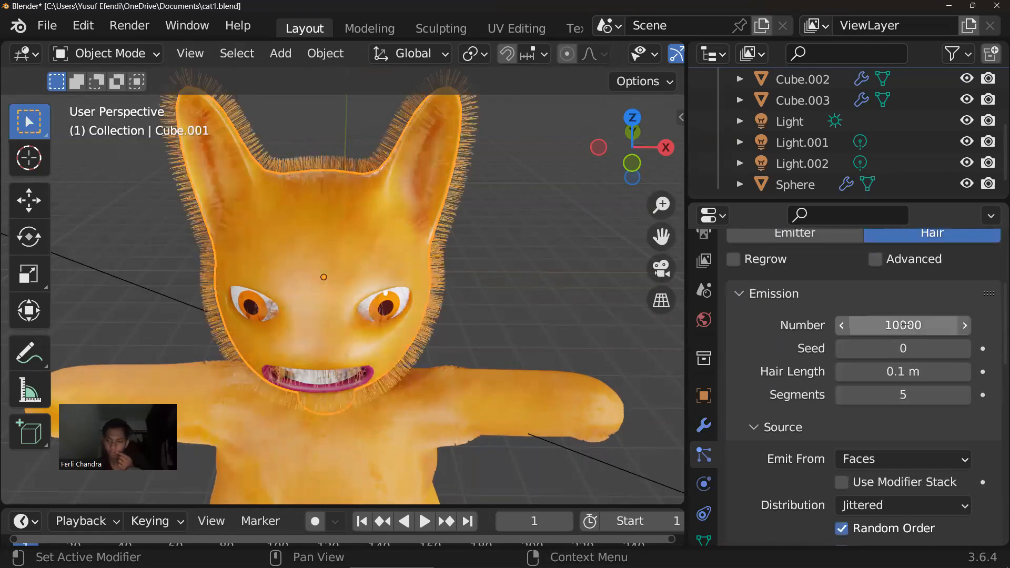
pyautogui.scroll(-2, 452, 278)
pyautogui.moveTo(452, 278); pyautogui.dragTo(442, 248, button='middle')
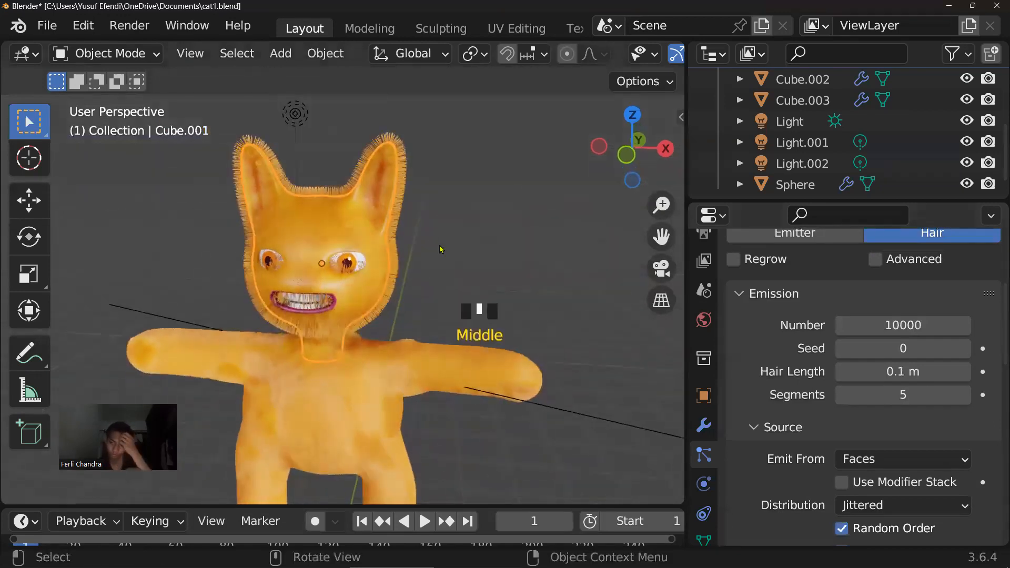
pyautogui.scroll(3, 445, 315)
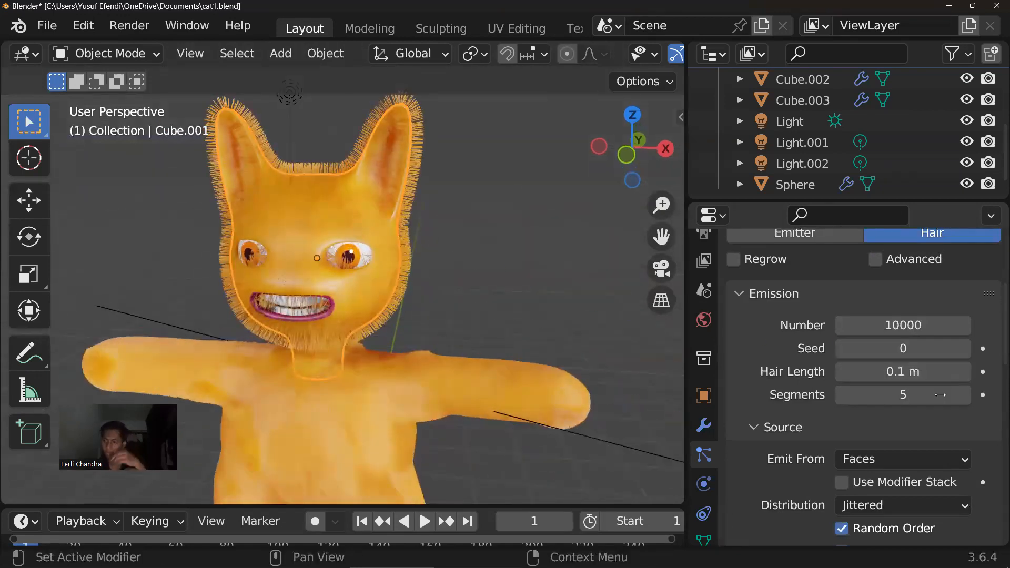
pyautogui.scroll(-5, 861, 425)
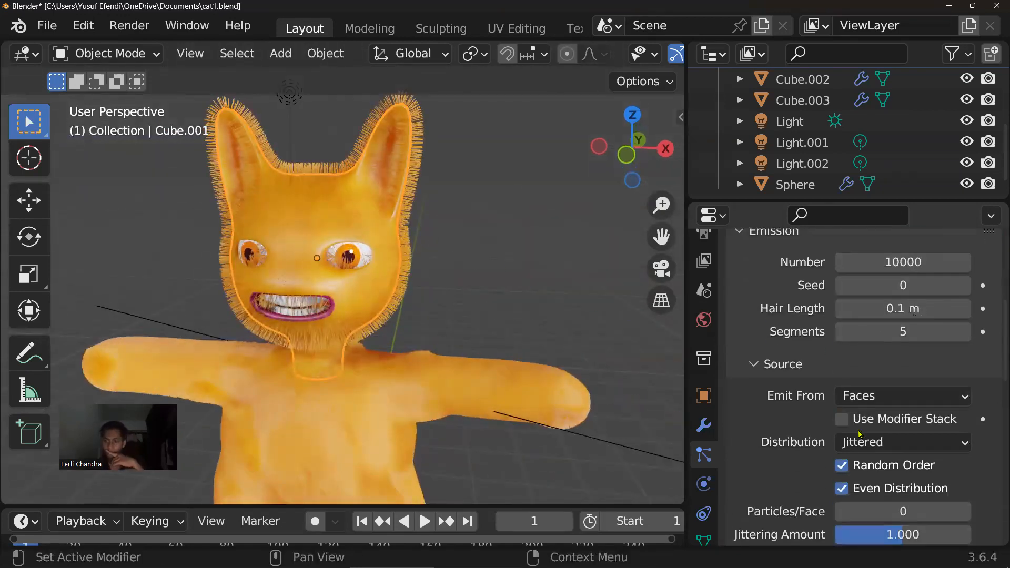
pyautogui.click(914, 355)
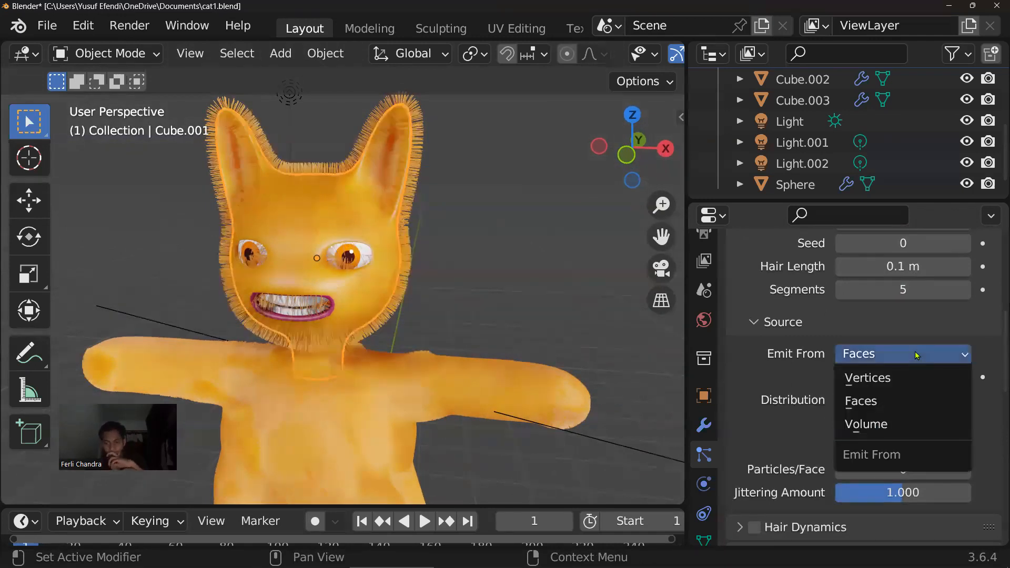
pyautogui.scroll(-5, 902, 390)
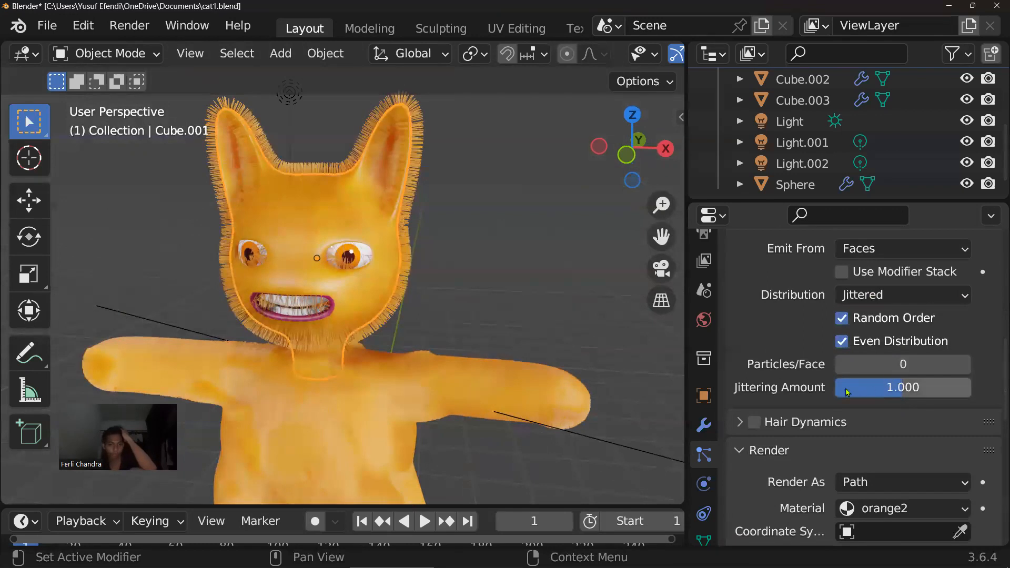
pyautogui.scroll(-6, 377, 263)
# Switch the head to Particle Edit and trim the hair around the mouth, eyes and lower forehead with the 50 px Cut brush at strength 0.500
pyautogui.moveTo(376, 262); pyautogui.dragTo(436, 319, button='middle')
pyautogui.scroll(2, 353, 284)
pyautogui.scroll(2, 436, 321)
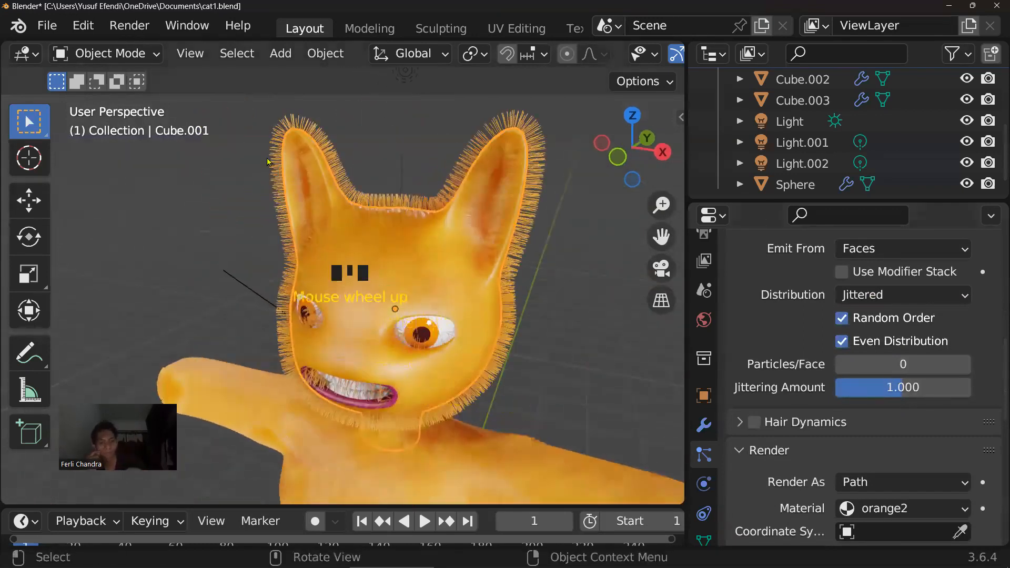
pyautogui.click(136, 55)
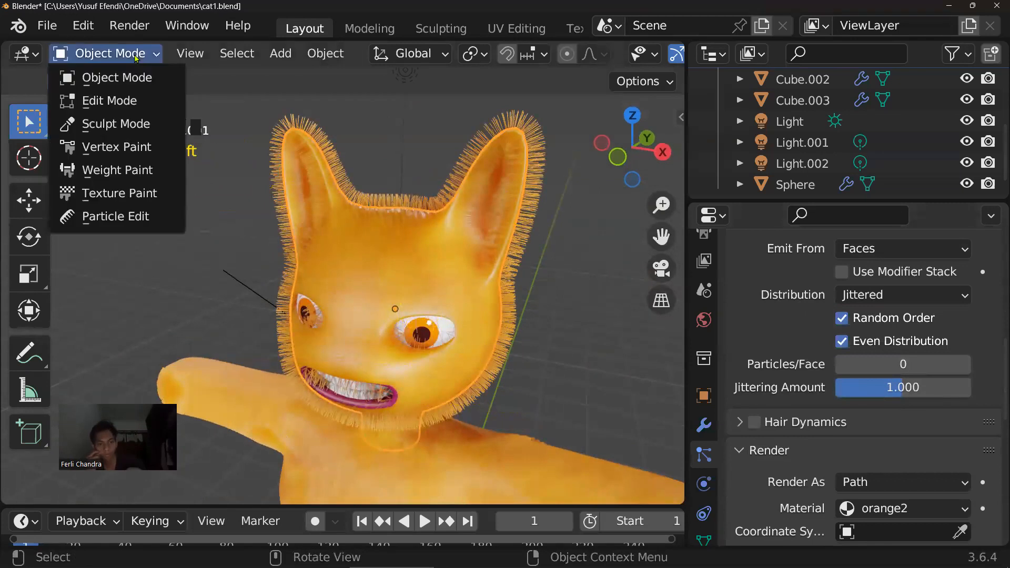
pyautogui.click(142, 215)
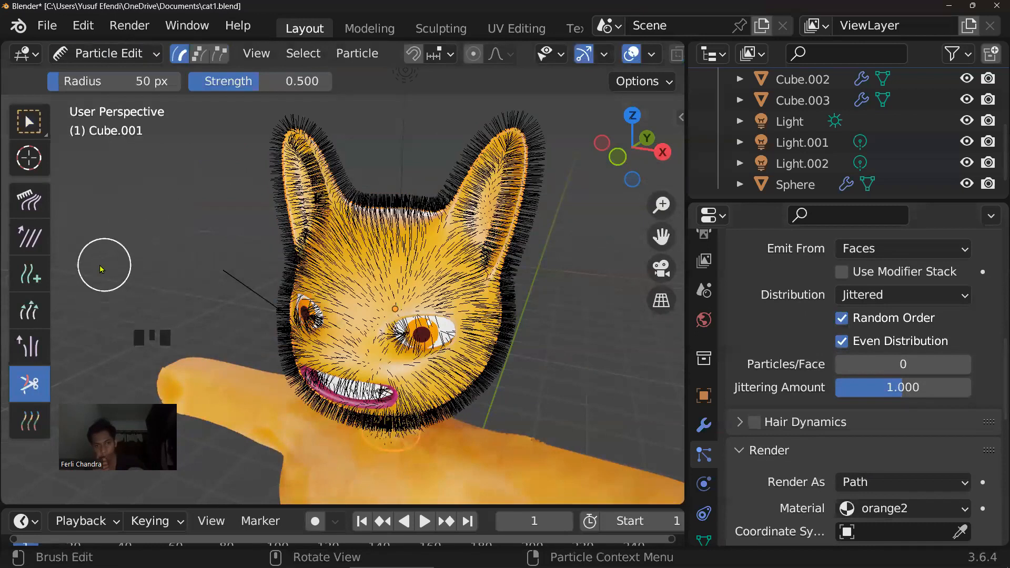
pyautogui.moveTo(394, 315)
pyautogui.mouseDown(button='middle')
pyautogui.moveTo(388, 283)
pyautogui.moveTo(339, 303)
pyautogui.moveTo(341, 323)
pyautogui.moveTo(339, 300)
pyautogui.mouseUp(button='middle')
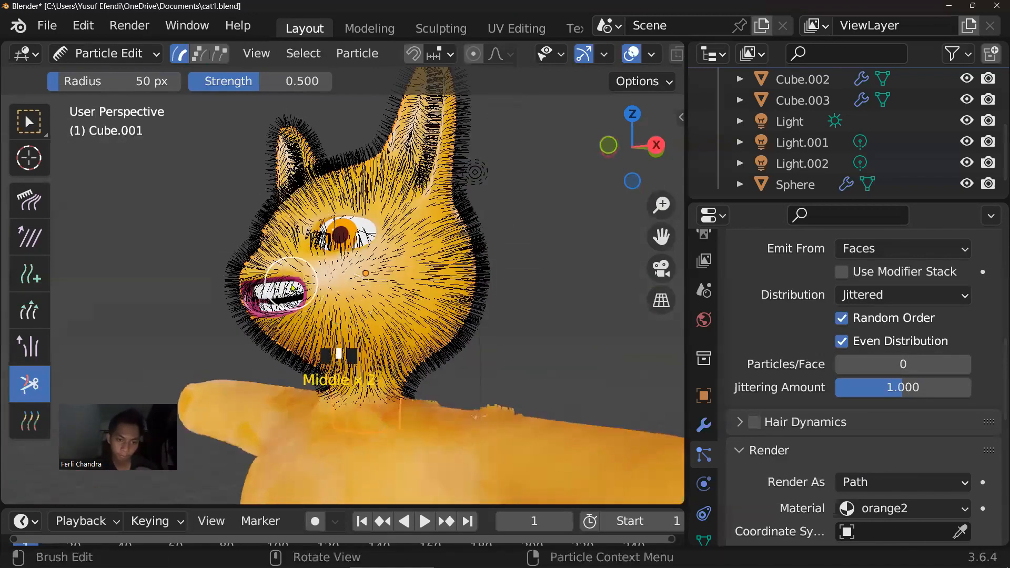
pyautogui.moveTo(268, 285); pyautogui.dragTo(291, 313)
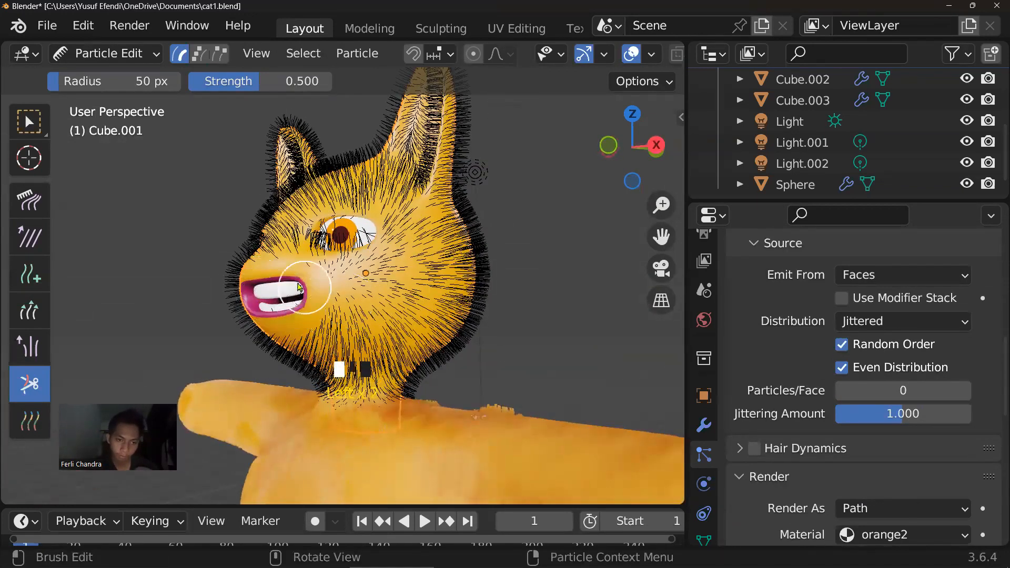
pyautogui.moveTo(304, 293); pyautogui.dragTo(421, 266, button='middle')
pyautogui.click(311, 286)
pyautogui.moveTo(426, 264); pyautogui.dragTo(399, 261)
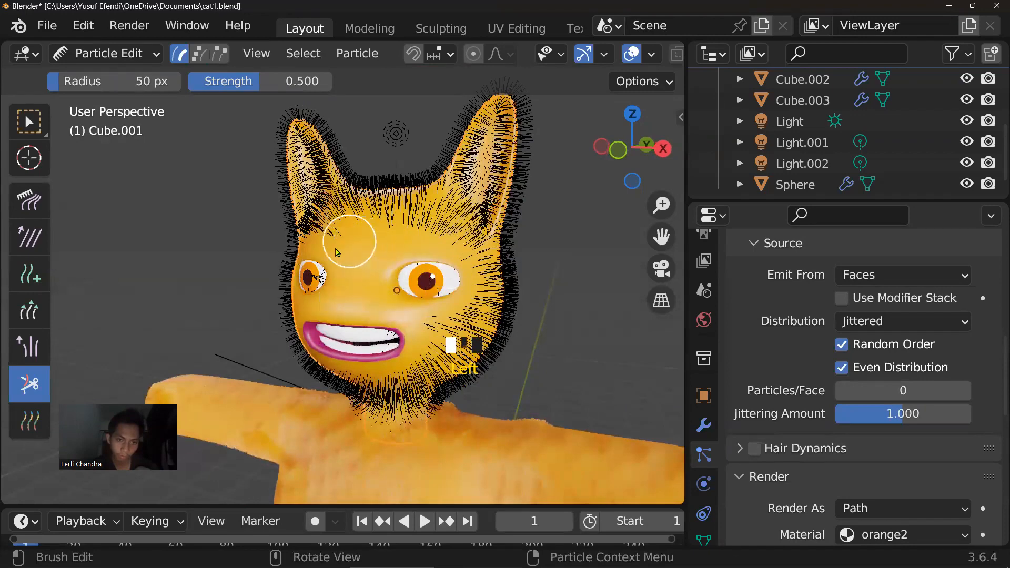
# Comb the hair on the side and back of the head with the 50 px Comb brush at strength 0.500
pyautogui.moveTo(337, 252); pyautogui.dragTo(349, 289, button='middle')
pyautogui.scroll(-3, 395, 308)
pyautogui.scroll(1, 356, 295)
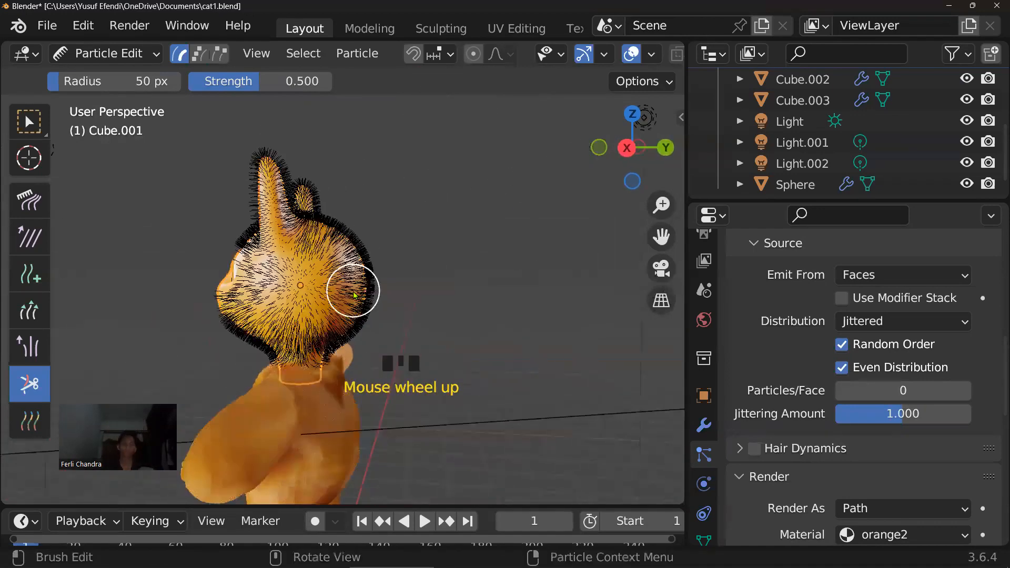
pyautogui.scroll(1, 360, 286)
pyautogui.click(29, 200)
pyautogui.moveTo(286, 231); pyautogui.dragTo(325, 233)
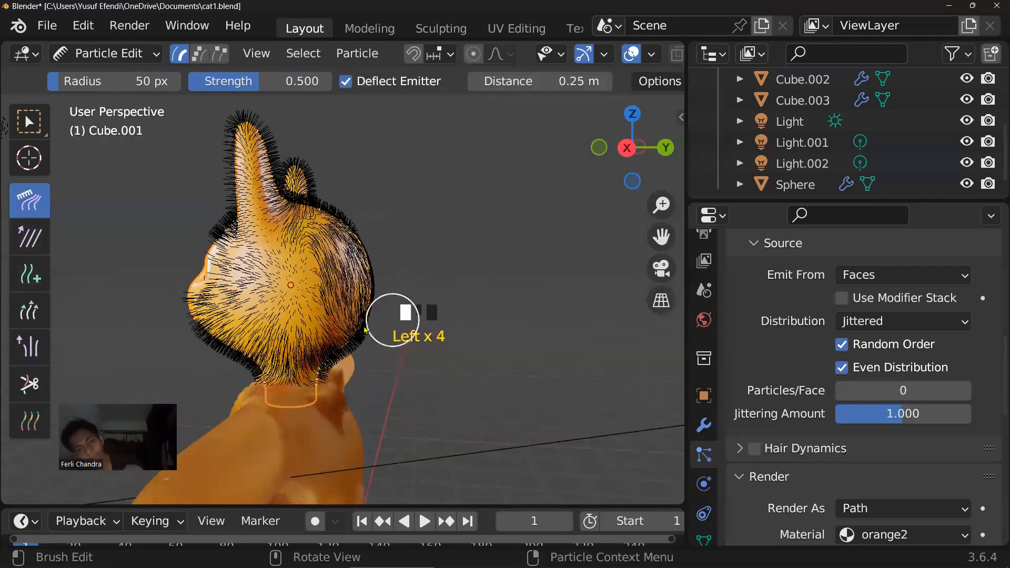
pyautogui.moveTo(302, 342); pyautogui.dragTo(253, 337)
pyautogui.moveTo(253, 336)
pyautogui.mouseDown(button='middle')
pyautogui.moveTo(372, 293)
pyautogui.moveTo(322, 287)
pyautogui.mouseUp(button='middle')
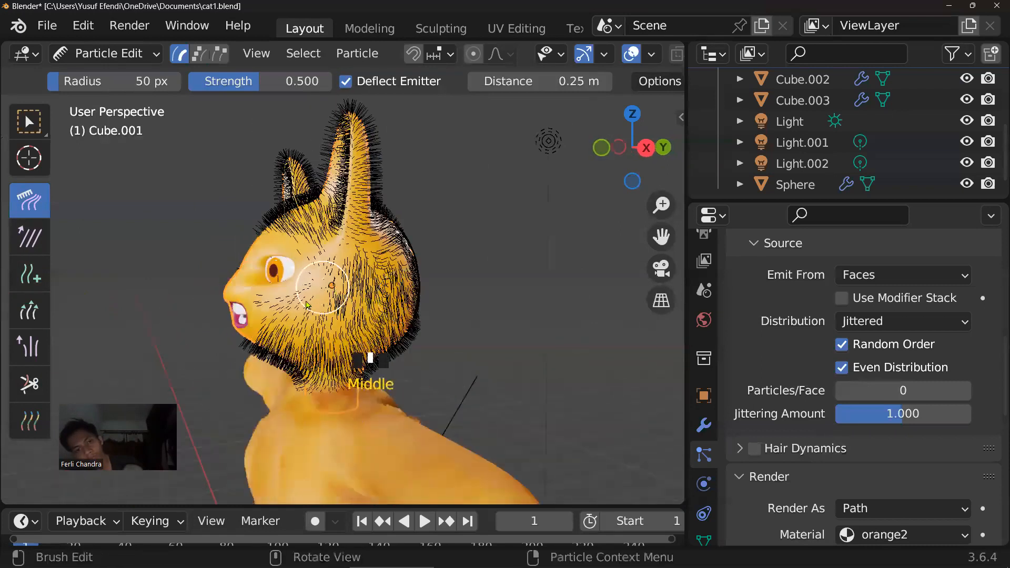
# Comb the hair on the cheek and jaw backward and down toward the neck
pyautogui.moveTo(273, 315); pyautogui.dragTo(326, 336)
pyautogui.moveTo(252, 329)
pyautogui.mouseDown()
pyautogui.moveTo(310, 352)
pyautogui.moveTo(311, 368)
pyautogui.mouseUp()
pyautogui.moveTo(289, 363); pyautogui.dragTo(321, 374)
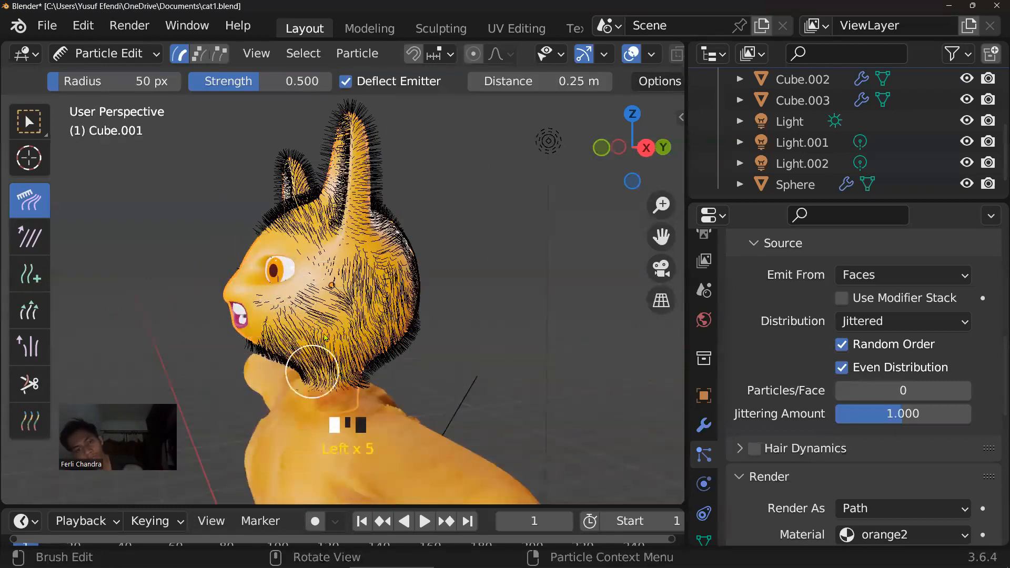
# Comb the hair on the opposite cheek, jaw and neck downward
pyautogui.moveTo(389, 357); pyautogui.dragTo(422, 309, button='middle')
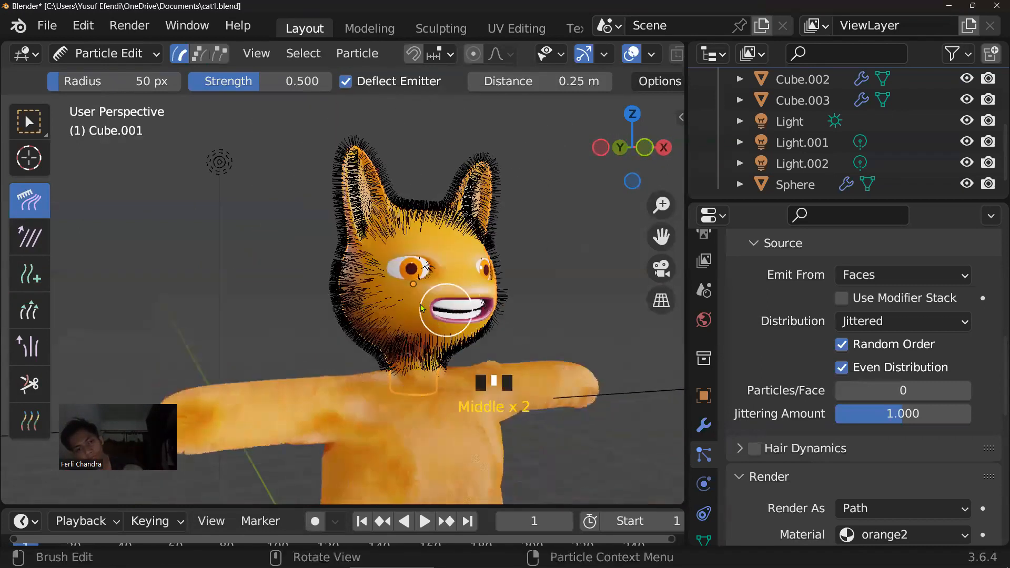
pyautogui.moveTo(357, 328); pyautogui.dragTo(371, 345)
pyautogui.moveTo(377, 327); pyautogui.dragTo(463, 318, button='middle')
pyautogui.moveTo(342, 274); pyautogui.dragTo(364, 329)
pyautogui.moveTo(356, 286); pyautogui.dragTo(379, 335)
pyautogui.moveTo(376, 292); pyautogui.dragTo(407, 344)
pyautogui.moveTo(471, 342); pyautogui.dragTo(390, 352, button='middle')
pyautogui.moveTo(391, 352); pyautogui.dragTo(405, 351)
pyautogui.moveTo(405, 347); pyautogui.dragTo(419, 358)
# Comb the hair around the forehead, ears and crown so that it lies closer to the head
pyautogui.moveTo(420, 358)
pyautogui.mouseDown(button='middle')
pyautogui.moveTo(397, 308)
pyautogui.moveTo(415, 308)
pyautogui.moveTo(411, 255)
pyautogui.mouseUp(button='middle')
pyautogui.moveTo(368, 210); pyautogui.dragTo(334, 203)
pyautogui.moveTo(432, 227)
pyautogui.mouseDown()
pyautogui.moveTo(424, 252)
pyautogui.moveTo(451, 293)
pyautogui.mouseUp()
pyautogui.moveTo(451, 293)
pyautogui.mouseDown(button='middle')
pyautogui.moveTo(406, 304)
pyautogui.moveTo(410, 236)
pyautogui.mouseUp(button='middle')
pyautogui.moveTo(410, 237); pyautogui.dragTo(387, 246)
pyautogui.moveTo(387, 246)
pyautogui.mouseDown()
pyautogui.moveTo(362, 255)
pyautogui.moveTo(452, 316)
pyautogui.moveTo(492, 242)
pyautogui.mouseUp()
pyautogui.moveTo(491, 241)
pyautogui.mouseDown(button='middle')
pyautogui.moveTo(467, 317)
pyautogui.moveTo(327, 289)
pyautogui.mouseUp(button='middle')
pyautogui.moveTo(327, 289)
pyautogui.mouseDown()
pyautogui.moveTo(356, 286)
pyautogui.moveTo(282, 277)
pyautogui.moveTo(289, 175)
pyautogui.moveTo(313, 197)
pyautogui.moveTo(294, 282)
pyautogui.moveTo(339, 289)
pyautogui.mouseUp()
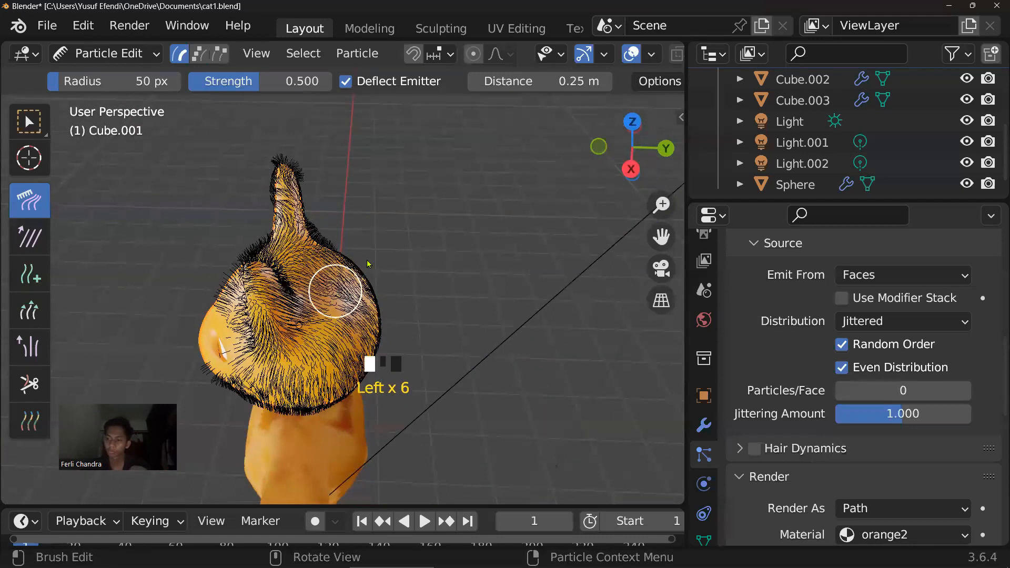
pyautogui.moveTo(338, 289); pyautogui.dragTo(411, 232, button='middle')
pyautogui.moveTo(322, 235); pyautogui.dragTo(392, 277)
pyautogui.moveTo(451, 294)
pyautogui.mouseDown(button='middle')
pyautogui.moveTo(469, 262)
pyautogui.moveTo(376, 284)
pyautogui.mouseUp(button='middle')
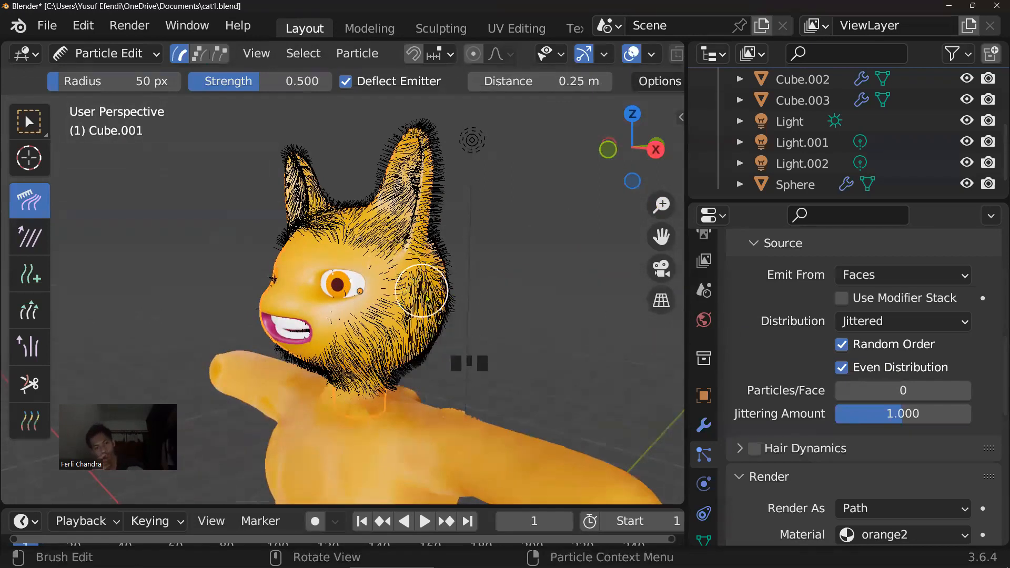
# Enable Interpolated children for the head's particle system
pyautogui.scroll(-4, 859, 416)
pyautogui.scroll(-10, 859, 415)
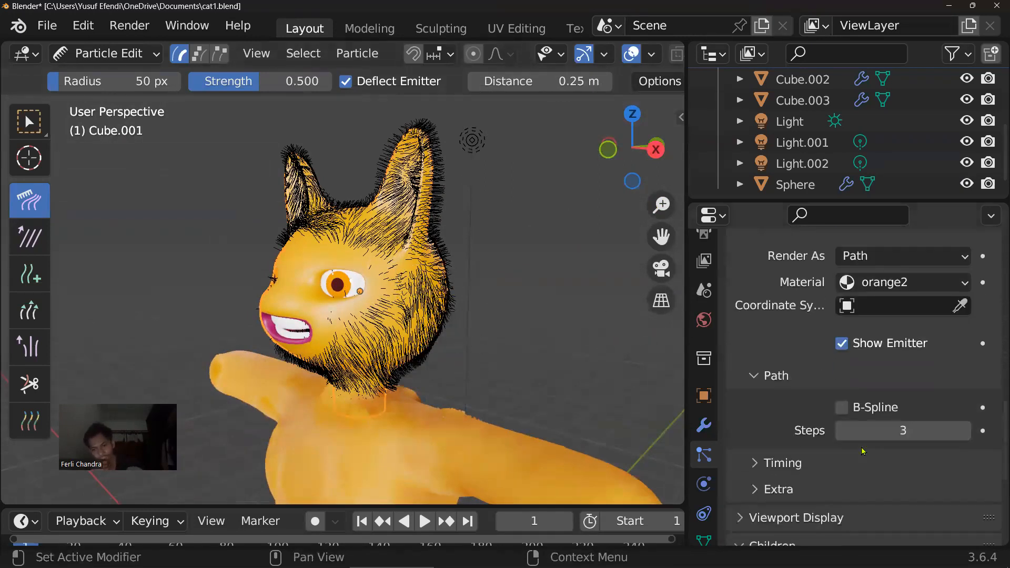
pyautogui.scroll(-4, 844, 404)
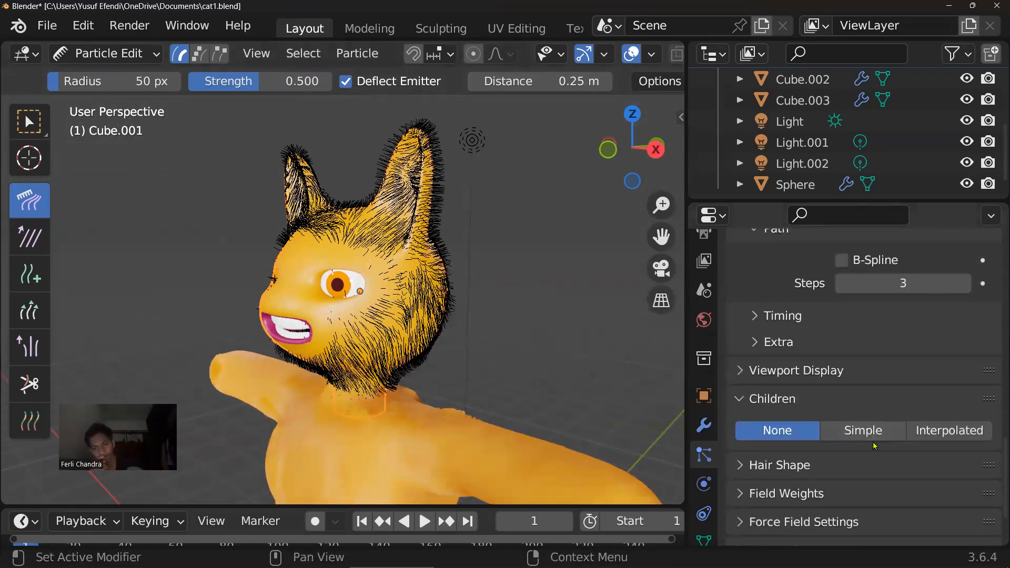
pyautogui.scroll(-4, 873, 447)
pyautogui.click(862, 357)
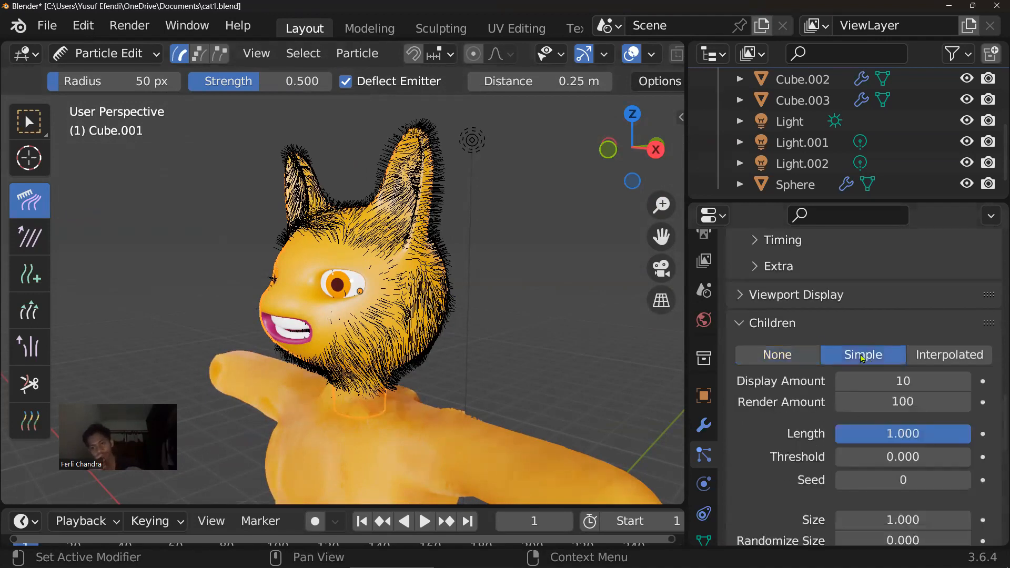
pyautogui.click(936, 358)
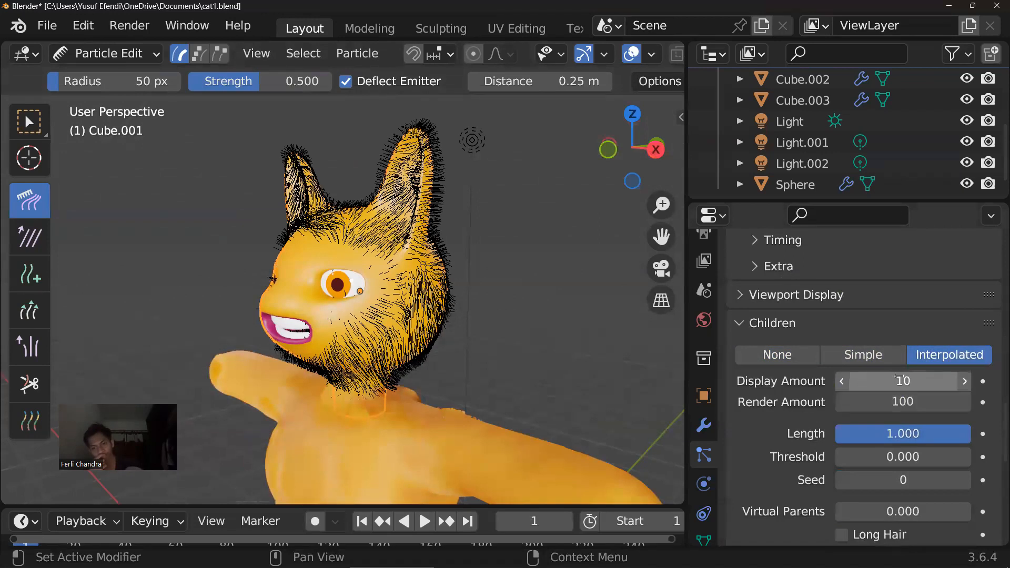
# Return the head to Object Mode and inspect the fur around the face
pyautogui.click(918, 400)
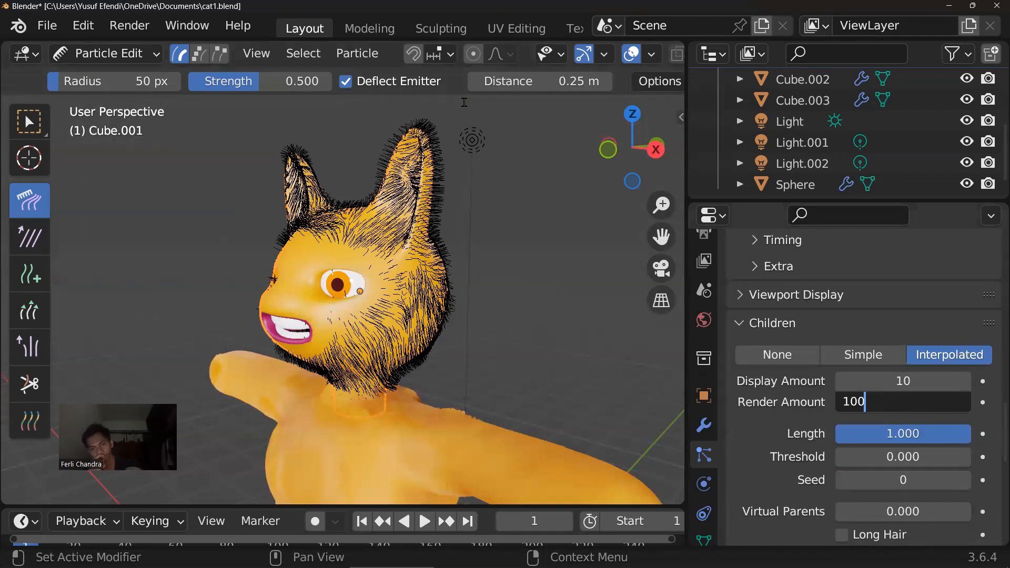
pyautogui.click(110, 54)
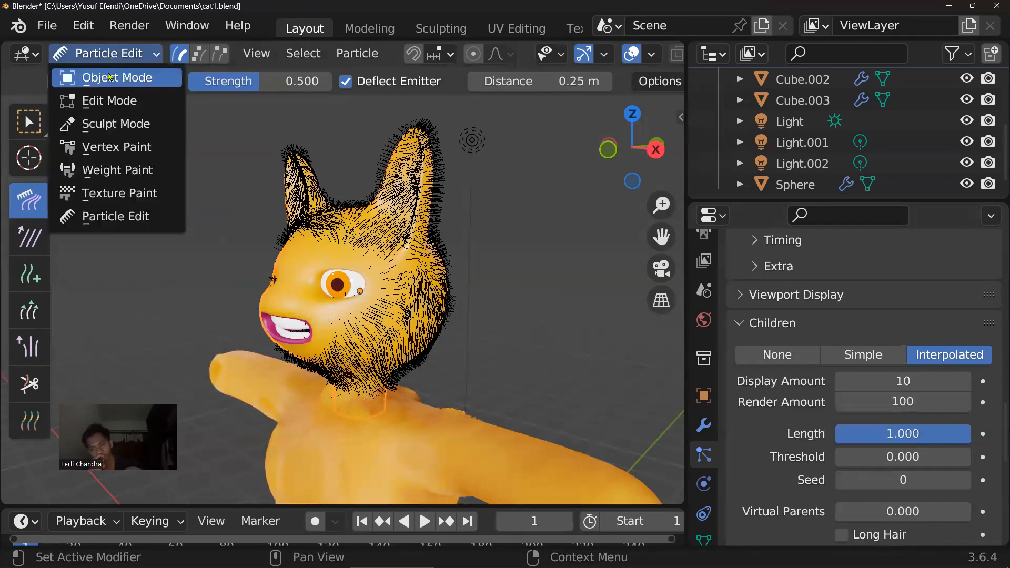
pyautogui.click(112, 78)
pyautogui.moveTo(493, 195); pyautogui.dragTo(477, 220, button='middle')
pyautogui.scroll(1, 535, 241)
pyautogui.scroll(1, 478, 220)
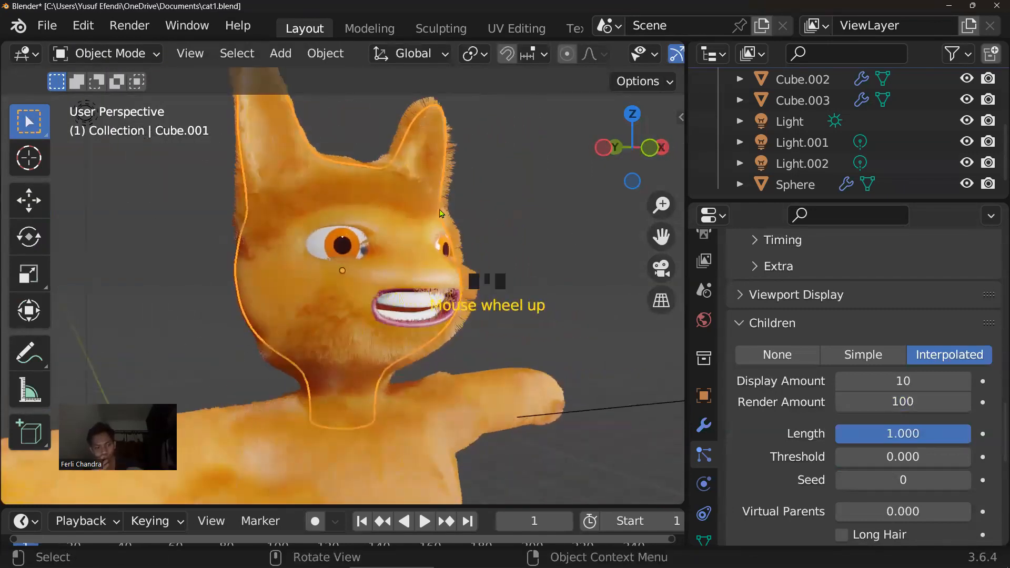
pyautogui.moveTo(374, 205); pyautogui.dragTo(392, 209, button='middle')
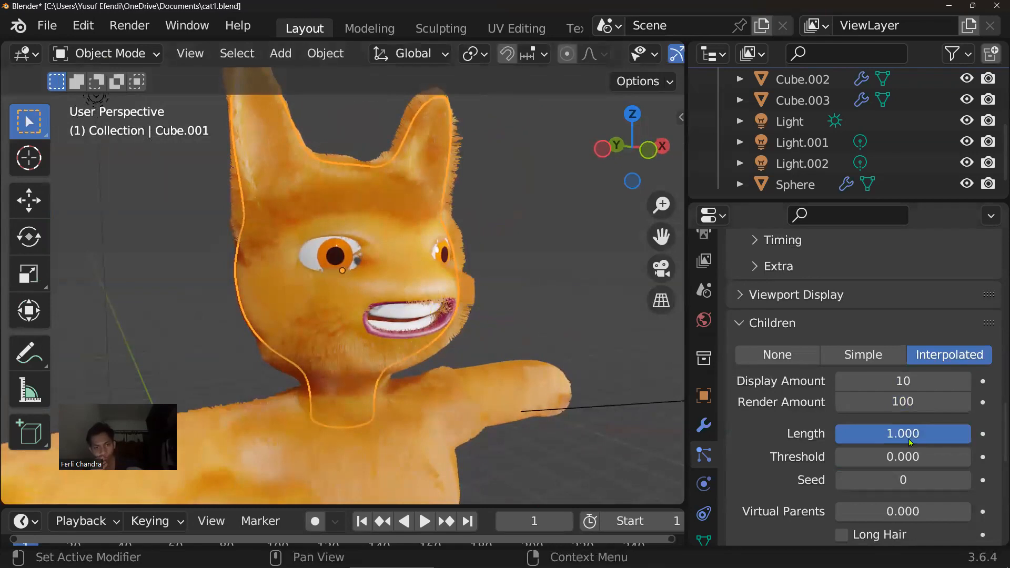
# Set the Render Amount of the head's child hairs to 1000
pyautogui.click(915, 403)
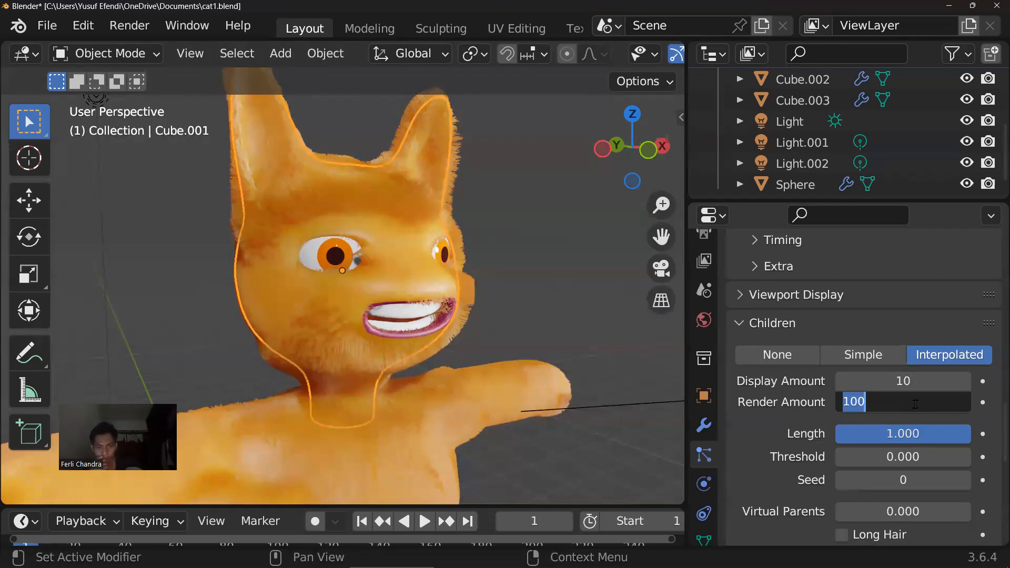
pyautogui.write('1000')
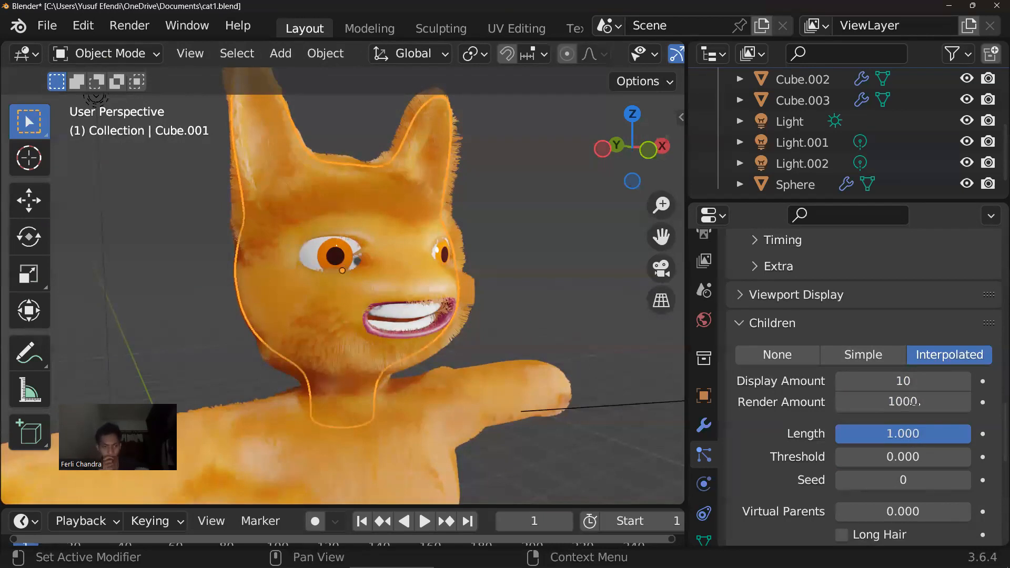
pyautogui.press('Return')
pyautogui.scroll(-2, 472, 319)
pyautogui.moveTo(472, 320); pyautogui.dragTo(389, 287, button='middle')
pyautogui.scroll(3, 352, 262)
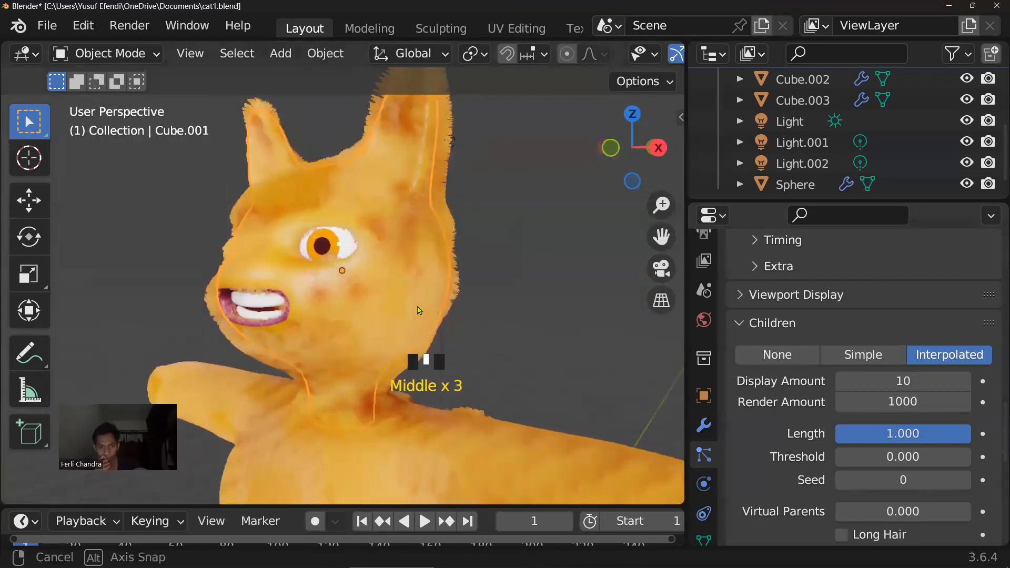
# Try the Long Hair option and another Seed on the head's children, then restore the Seed to 0
pyautogui.scroll(-1, 886, 450)
pyautogui.scroll(-3, 886, 450)
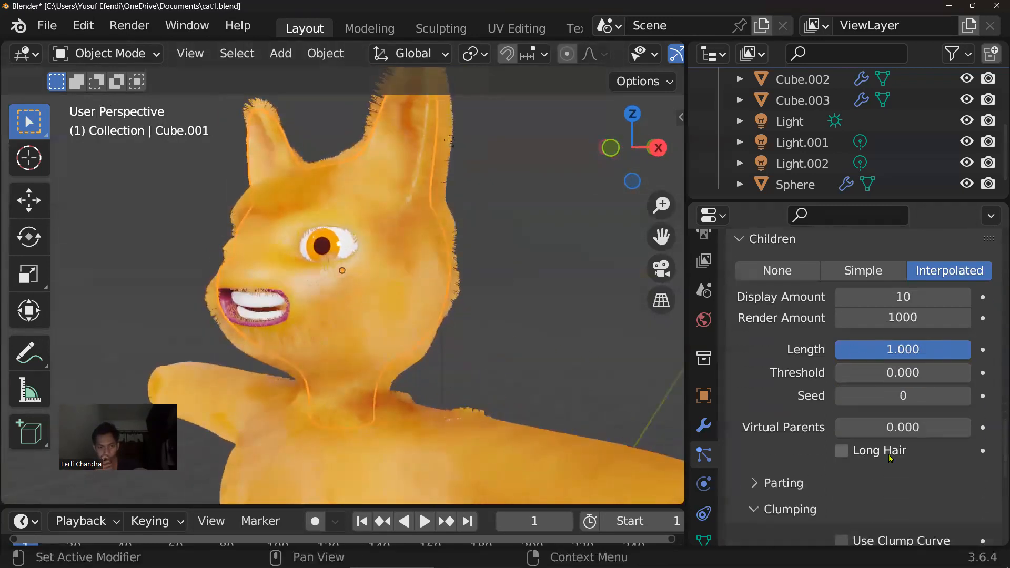
pyautogui.click(842, 452)
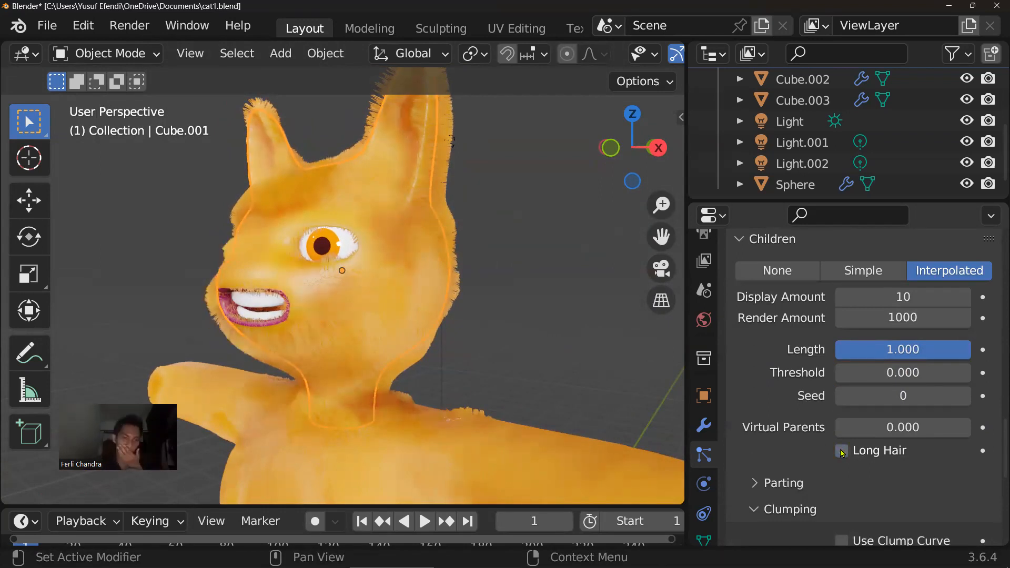
pyautogui.click(841, 451)
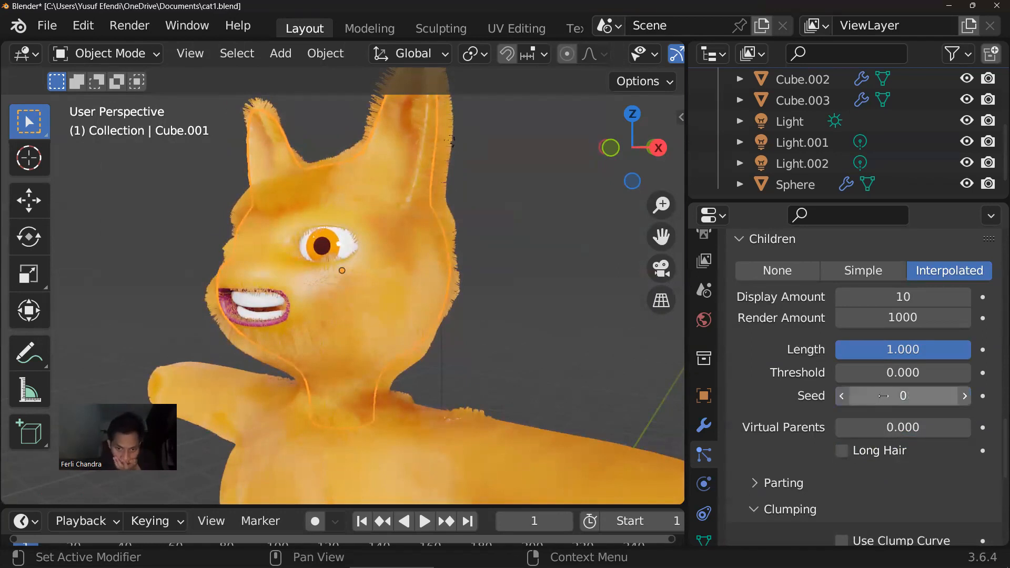
pyautogui.moveTo(903, 395)
pyautogui.mouseDown()
pyautogui.moveTo(963, 395)
pyautogui.moveTo(916, 397)
pyautogui.mouseUp()
pyautogui.click(913, 397)
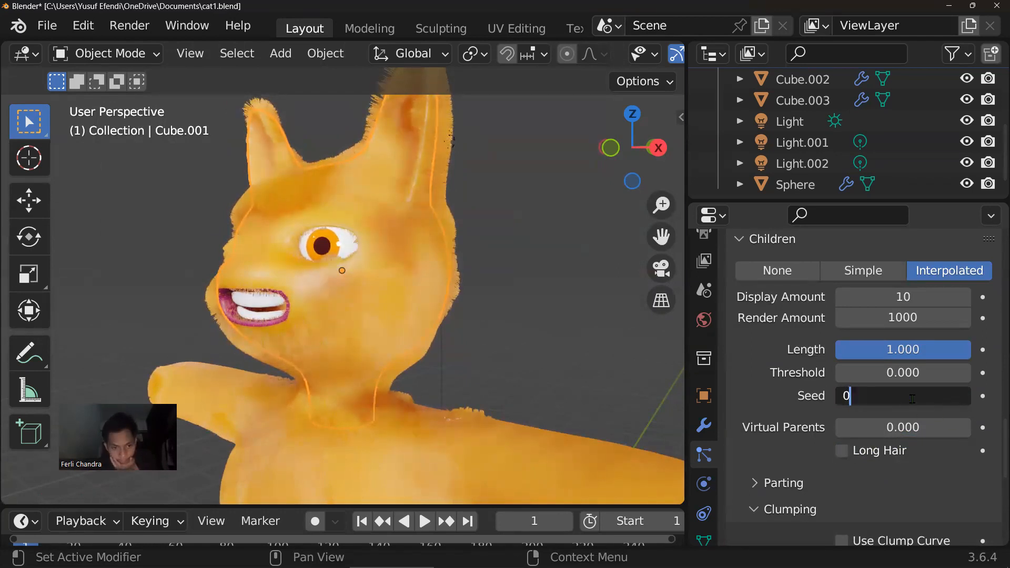
pyautogui.write('0')
pyautogui.press('Return')
# Set the Clump value of the head's child hairs to 0.122
pyautogui.scroll(-6, 853, 374)
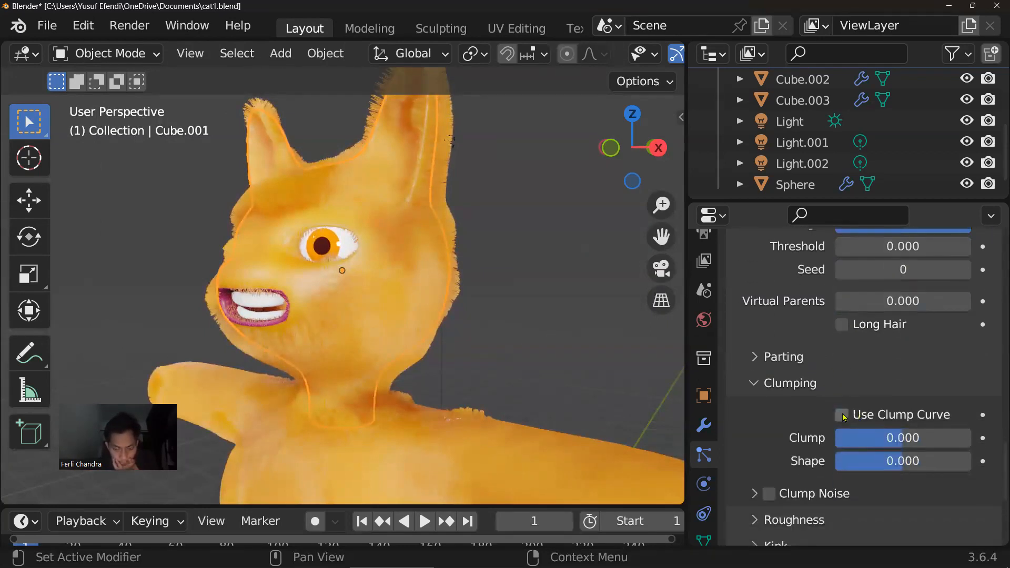
pyautogui.moveTo(903, 438)
pyautogui.mouseDown()
pyautogui.moveTo(942, 438)
pyautogui.moveTo(910, 438)
pyautogui.mouseUp()
pyautogui.scroll(-3, 782, 448)
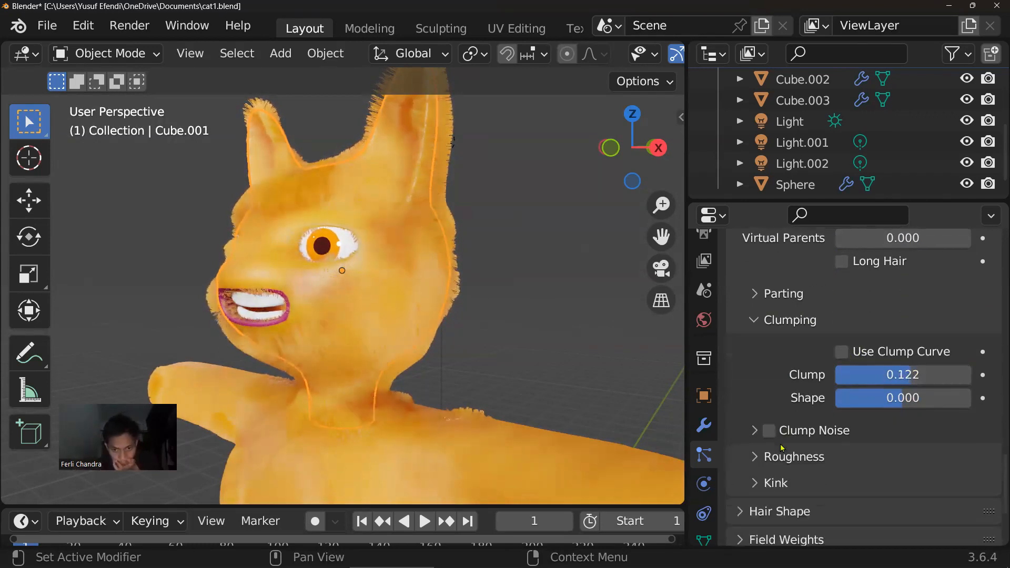
# Examine the Textures and Vertex Groups settings of the head's particle system
pyautogui.scroll(-3, 823, 451)
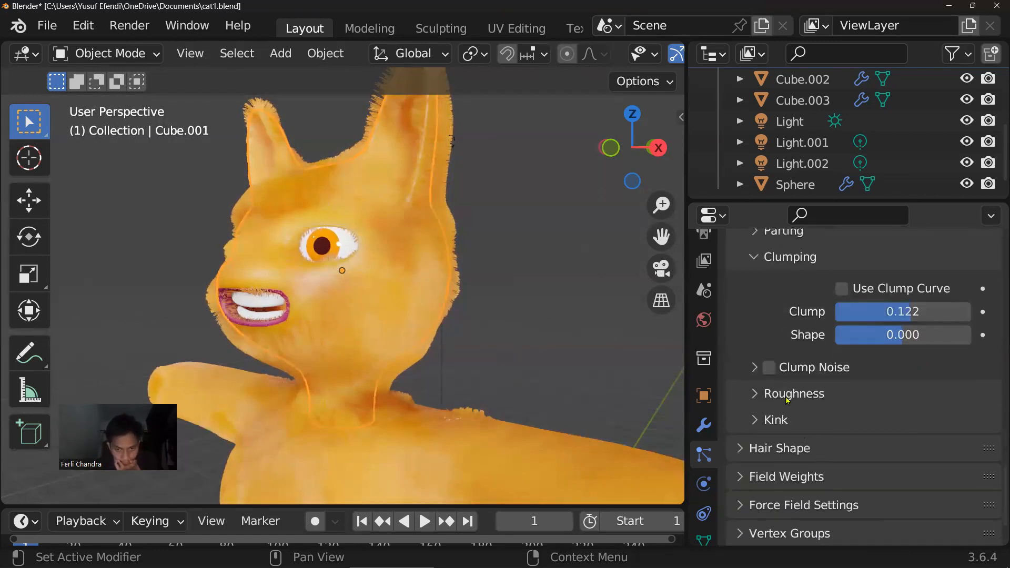
pyautogui.scroll(-3, 811, 415)
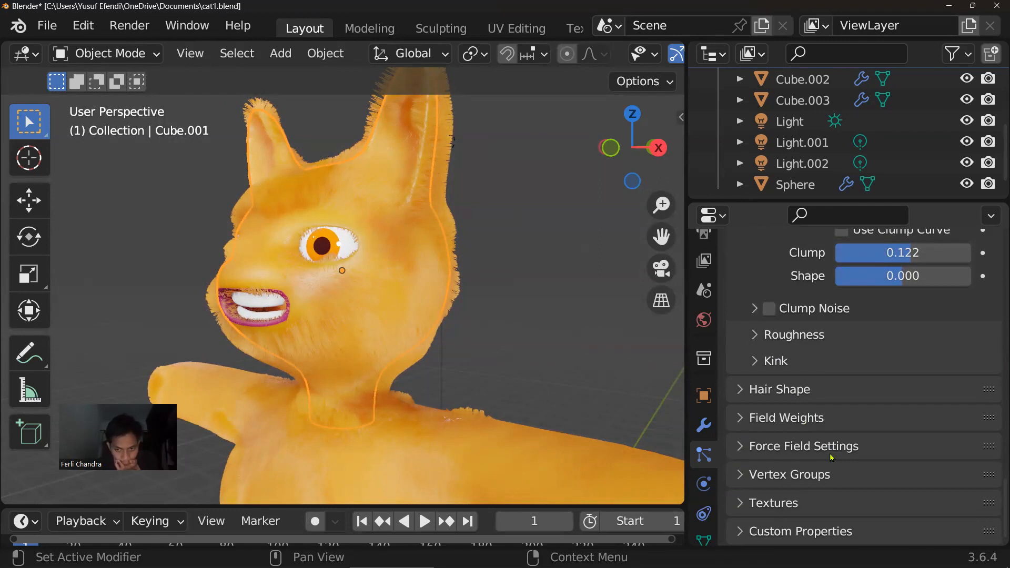
pyautogui.click(783, 505)
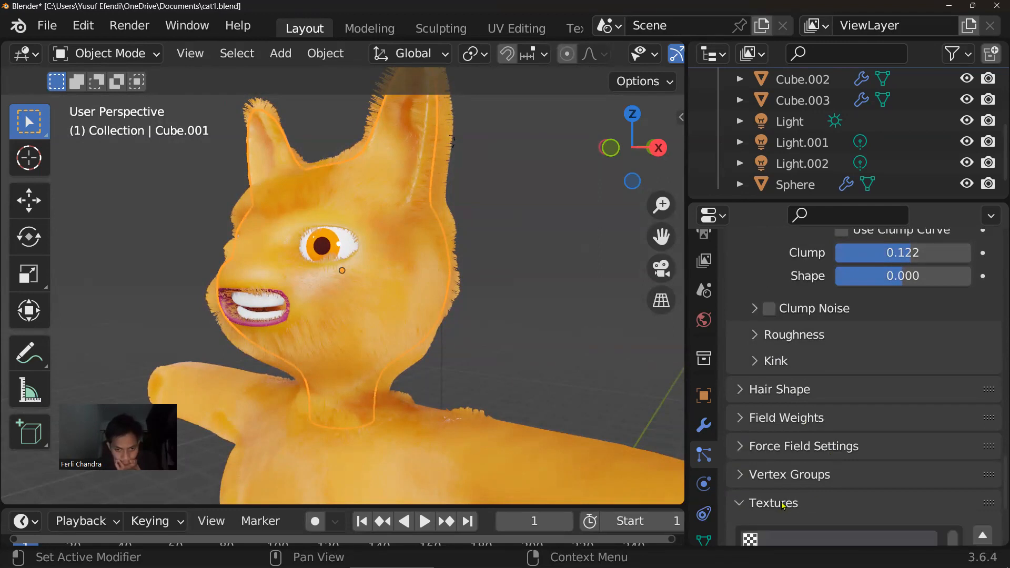
pyautogui.scroll(-2, 832, 498)
pyautogui.click(782, 462)
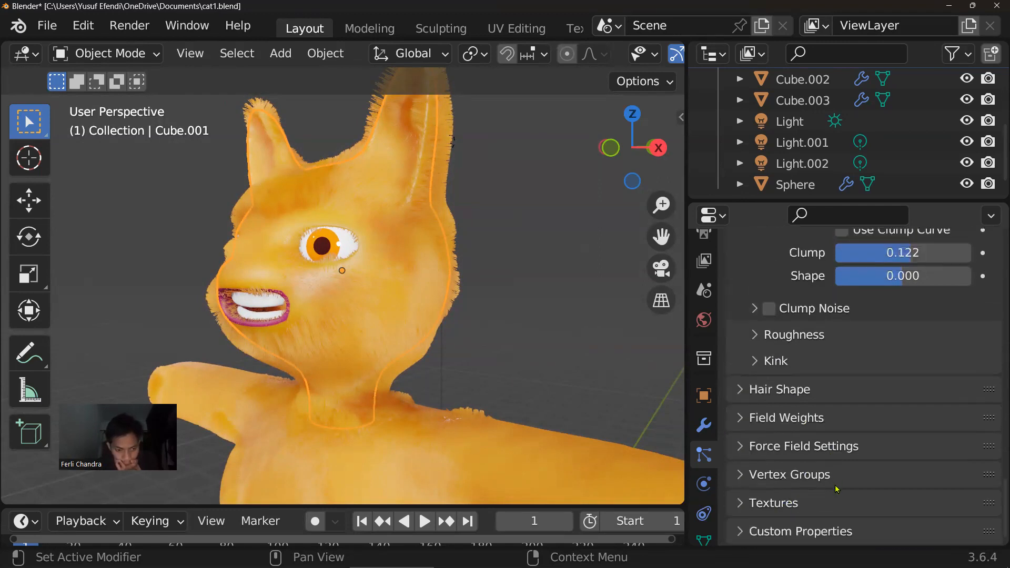
pyautogui.click(802, 473)
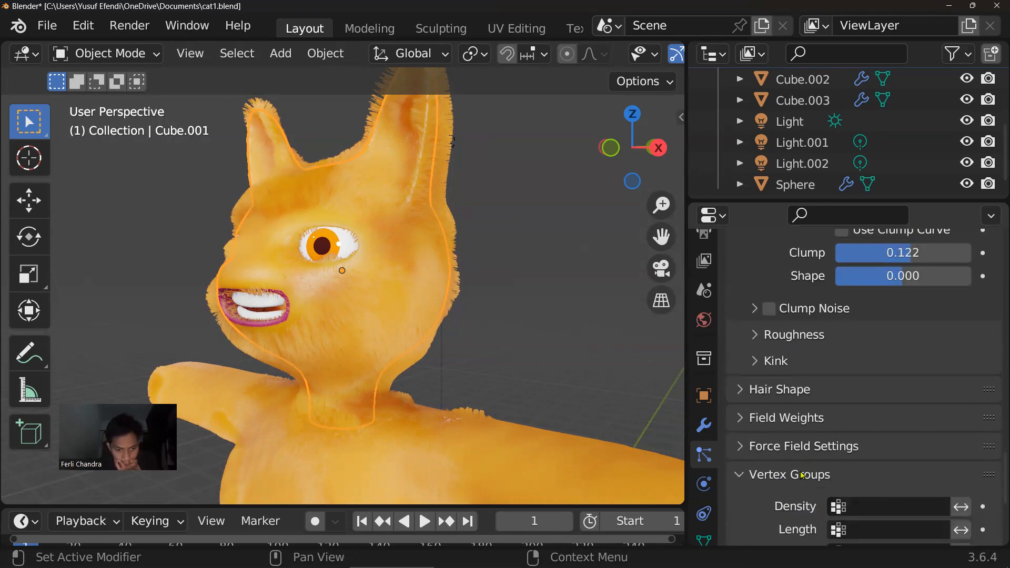
pyautogui.click(810, 475)
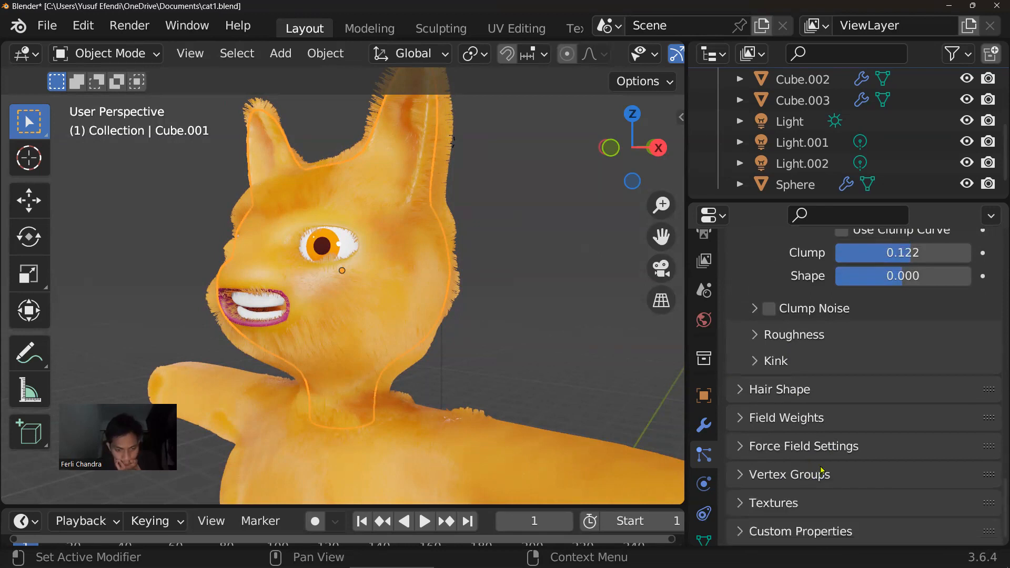
pyautogui.scroll(-3, 804, 457)
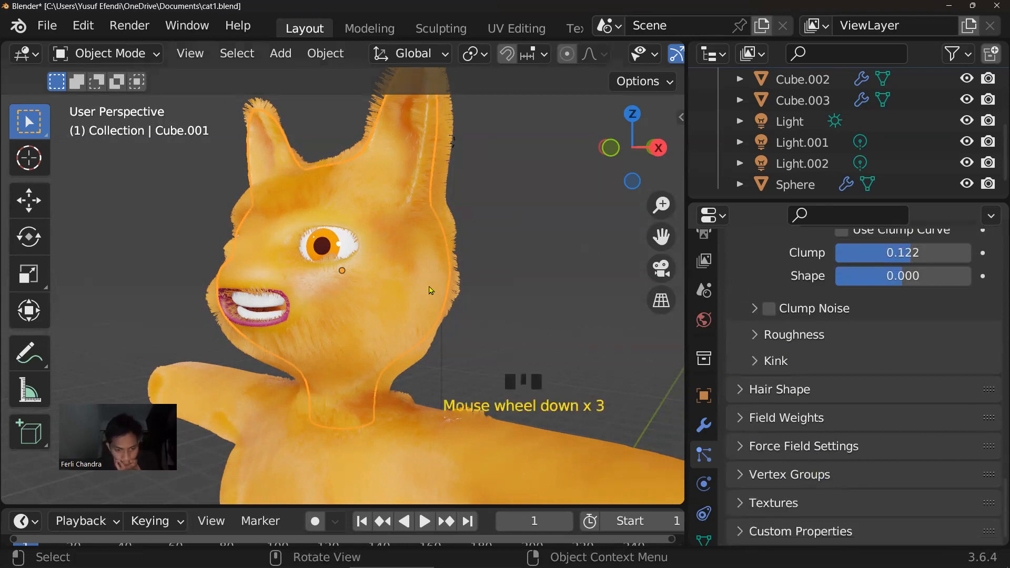
# Select Light.001 in the scene and change its light type to Area
pyautogui.moveTo(416, 327); pyautogui.dragTo(399, 268, button='middle')
pyautogui.scroll(1, 470, 276)
pyautogui.scroll(-7, 468, 280)
pyautogui.moveTo(469, 279); pyautogui.dragTo(522, 191, button='middle')
pyautogui.scroll(2, 505, 248)
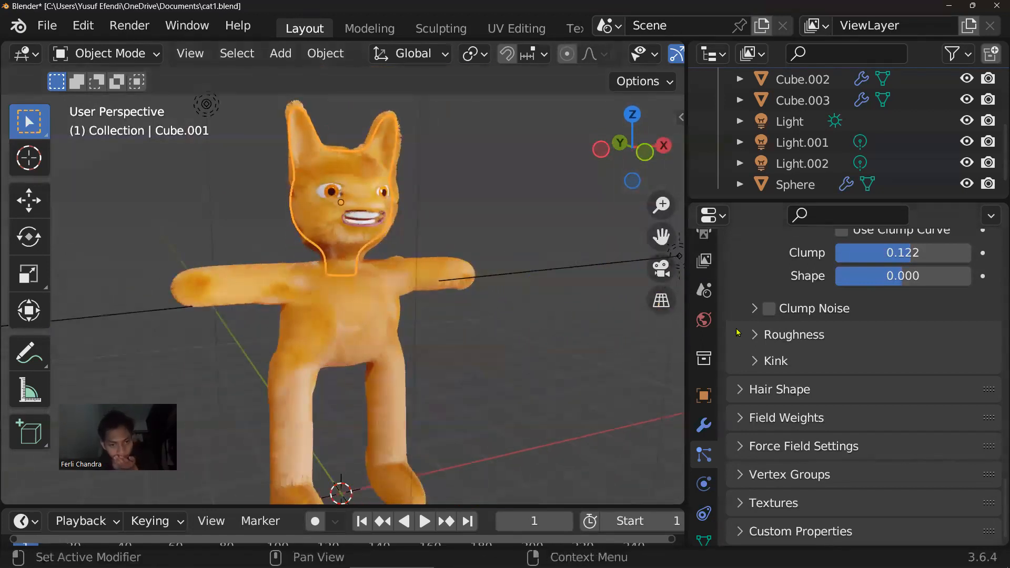
pyautogui.click(802, 142)
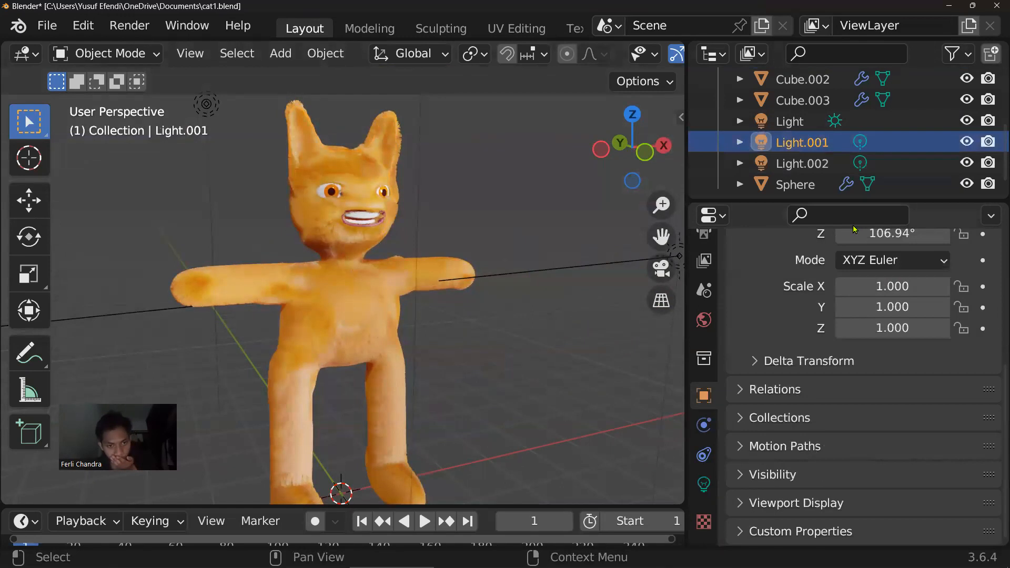
pyautogui.click(703, 488)
pyautogui.click(953, 287)
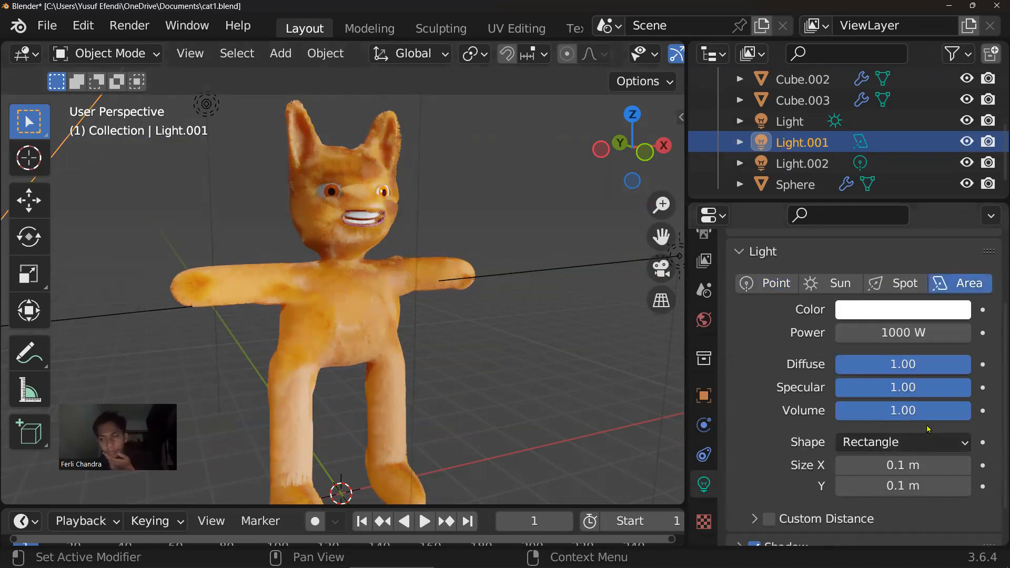
# Set the size of the rectangular area light Light.001 to 2 m in both X and Y
pyautogui.click(888, 462)
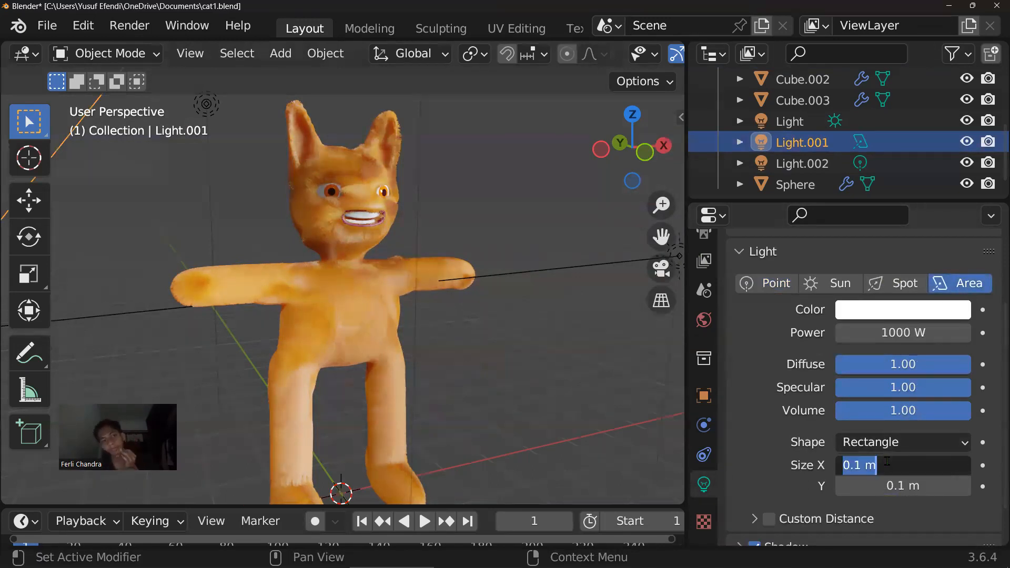
pyautogui.write('2')
pyautogui.press('Return')
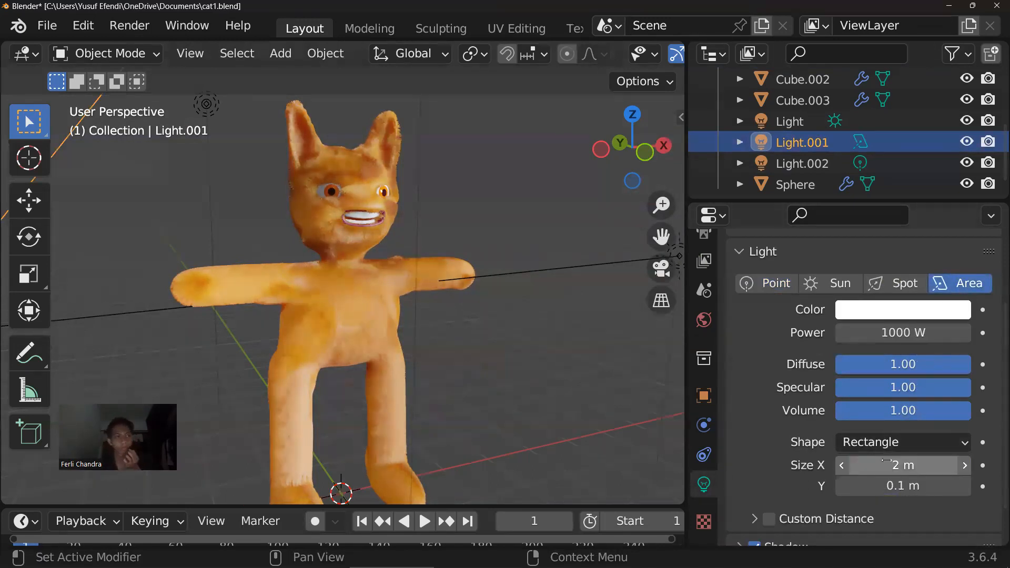
pyautogui.click(911, 485)
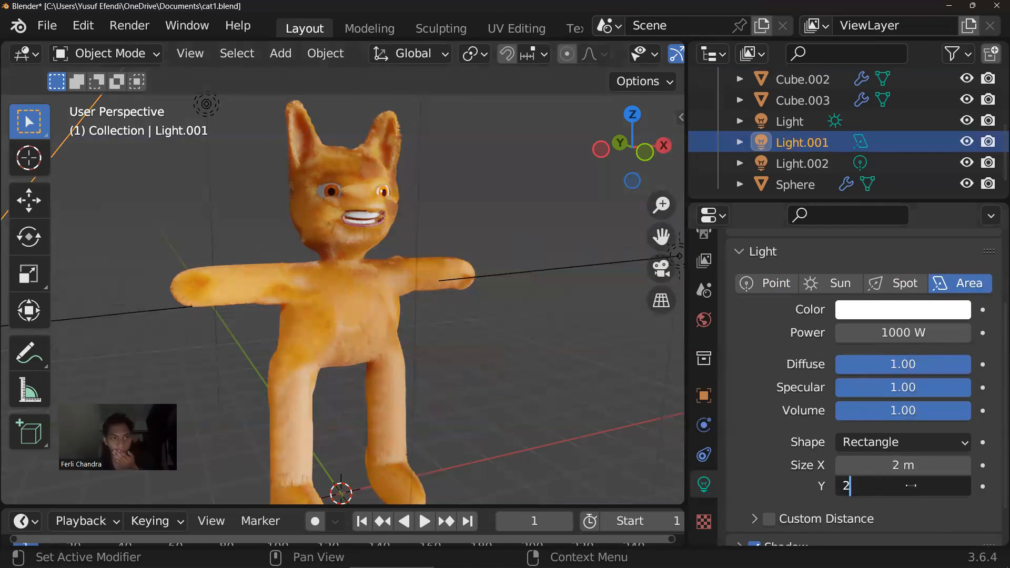
pyautogui.write('2')
pyautogui.click(632, 389)
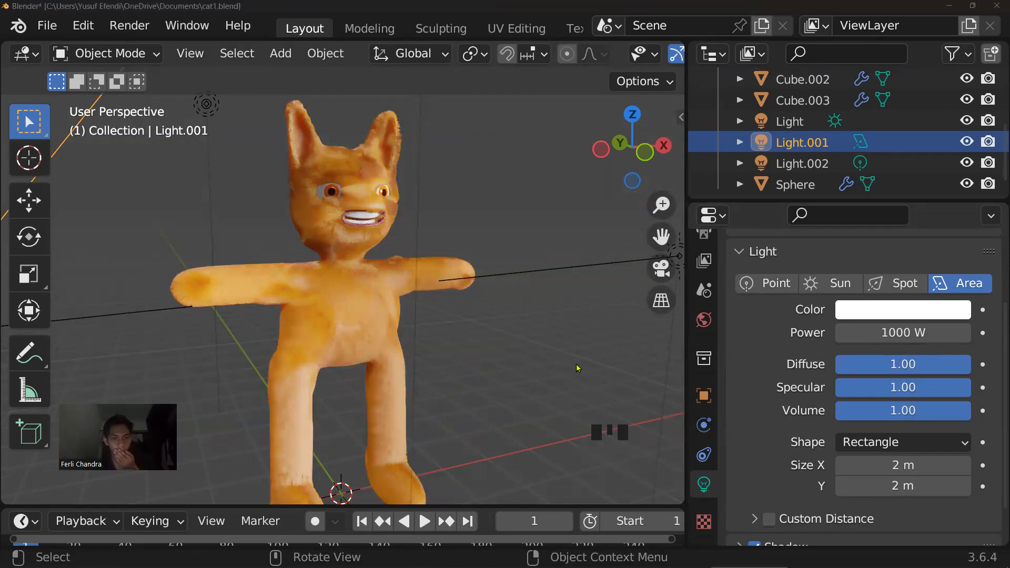
# Examine the cat character from several sides under the enlarged area light
pyautogui.scroll(-2, 457, 316)
pyautogui.middleClick(460, 312)
pyautogui.scroll(-2, 460, 310)
pyautogui.moveTo(478, 274); pyautogui.dragTo(369, 314, button='middle')
pyautogui.moveTo(178, 311); pyautogui.dragTo(363, 289)
pyautogui.moveTo(367, 287); pyautogui.dragTo(329, 326, button='middle')
pyautogui.moveTo(256, 294); pyautogui.dragTo(347, 281)
pyautogui.moveTo(428, 274); pyautogui.dragTo(457, 214, button='middle')
pyautogui.scroll(5, 459, 217)
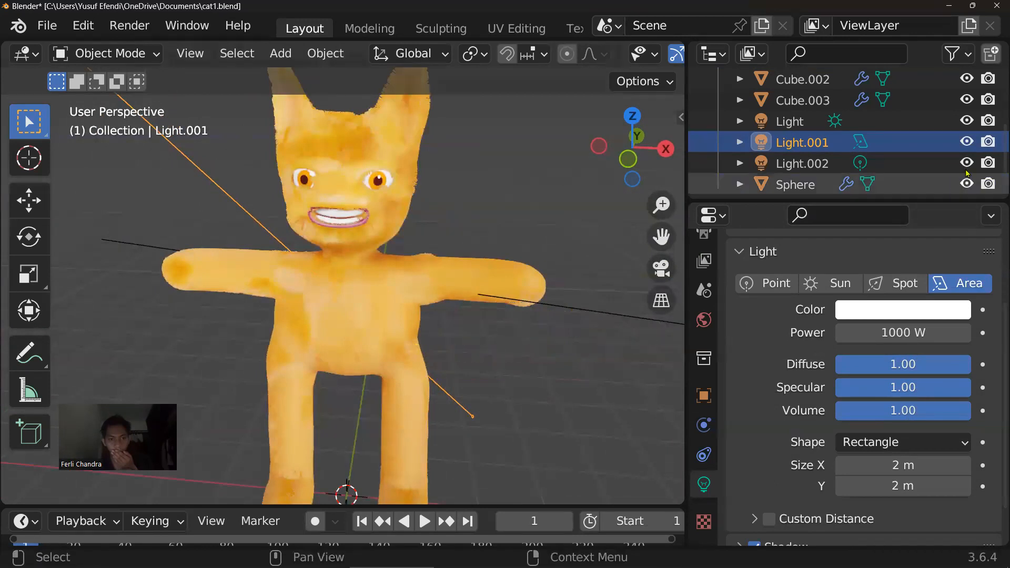
# Toggle the viewport visibility of Light.001 and Light.002 to compare their effect on the cat
pyautogui.click(968, 142)
pyautogui.click(969, 142)
pyautogui.click(968, 142)
pyautogui.click(968, 142)
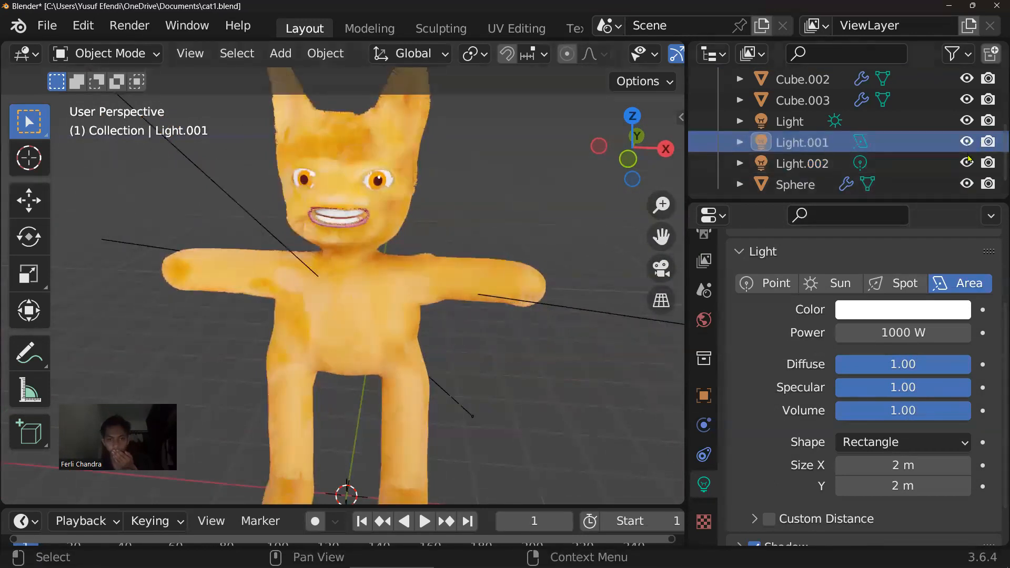
pyautogui.click(968, 164)
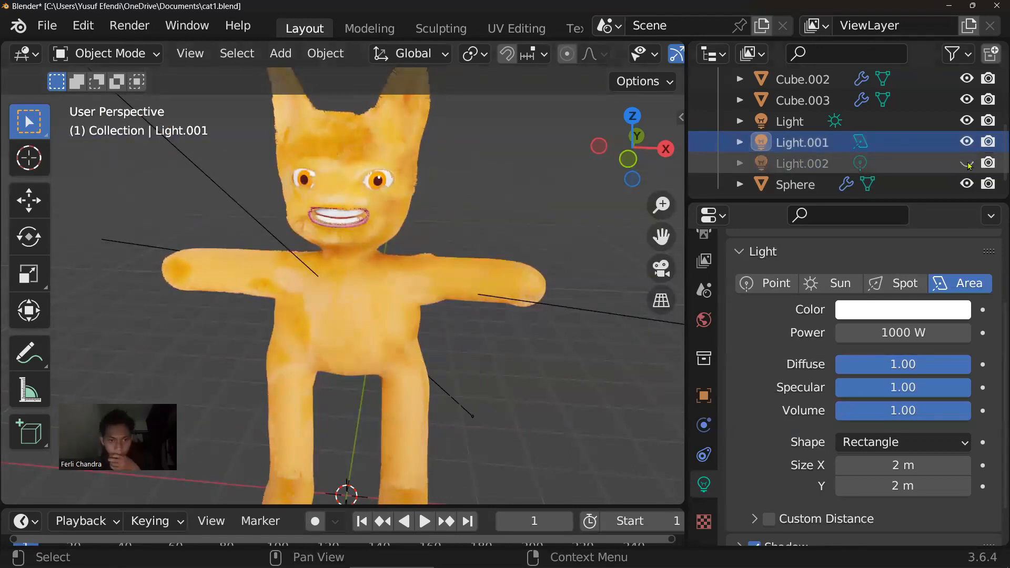
# Change Light.002 to a Sun light and set its Strength to 100, trying 10 first
pyautogui.click(929, 167)
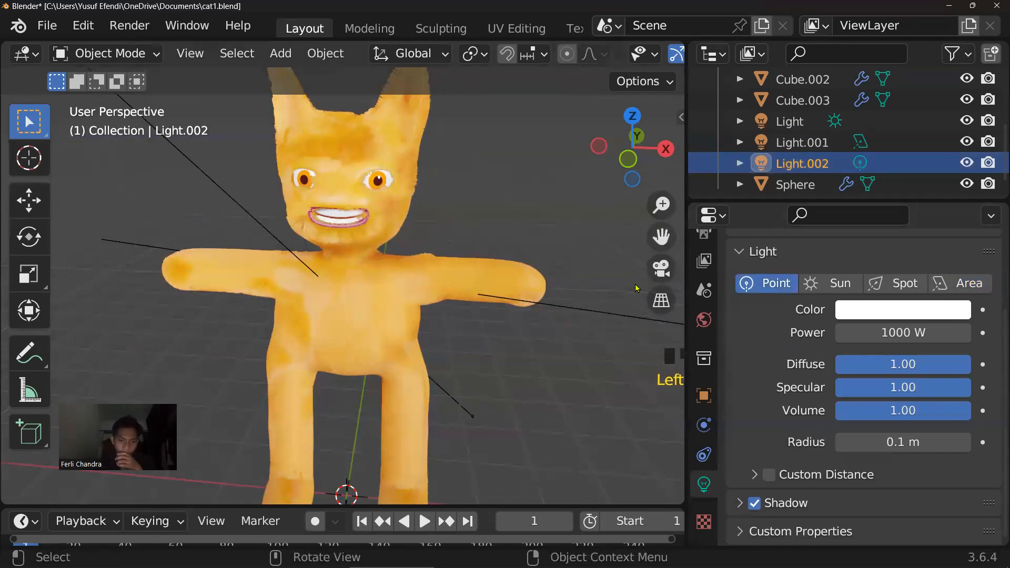
pyautogui.click(840, 284)
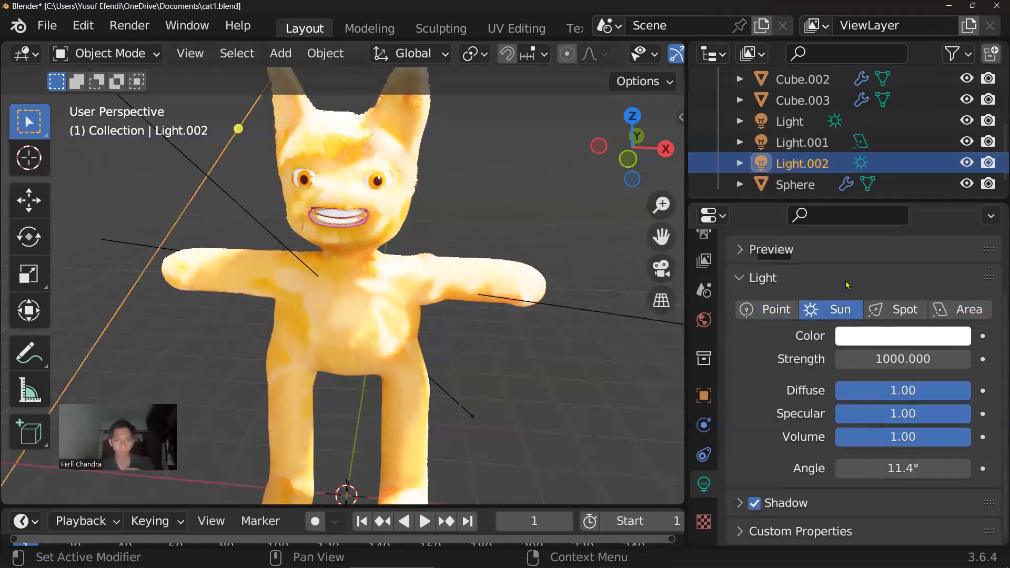
pyautogui.click(900, 359)
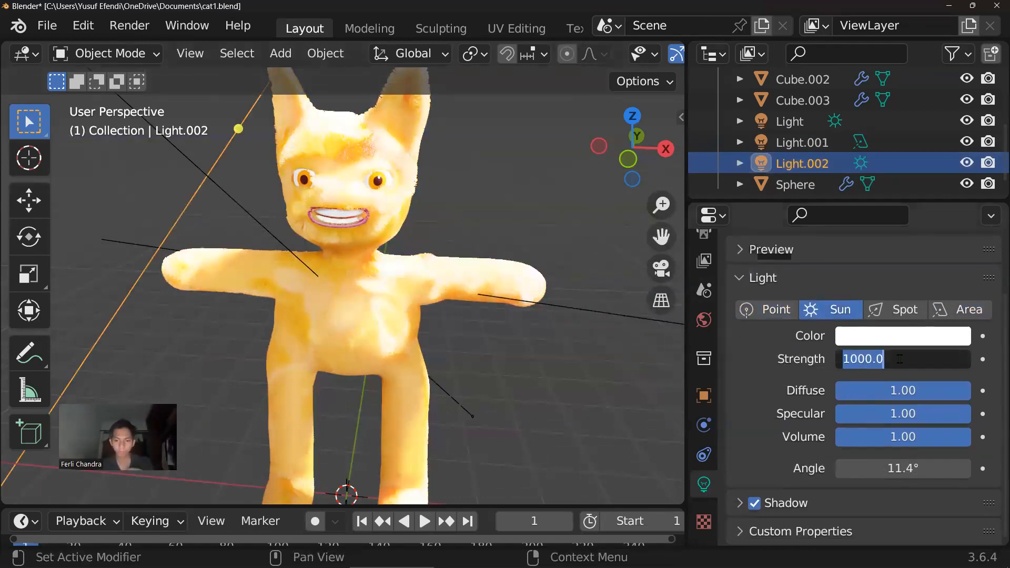
pyautogui.write('10')
pyautogui.press('Return')
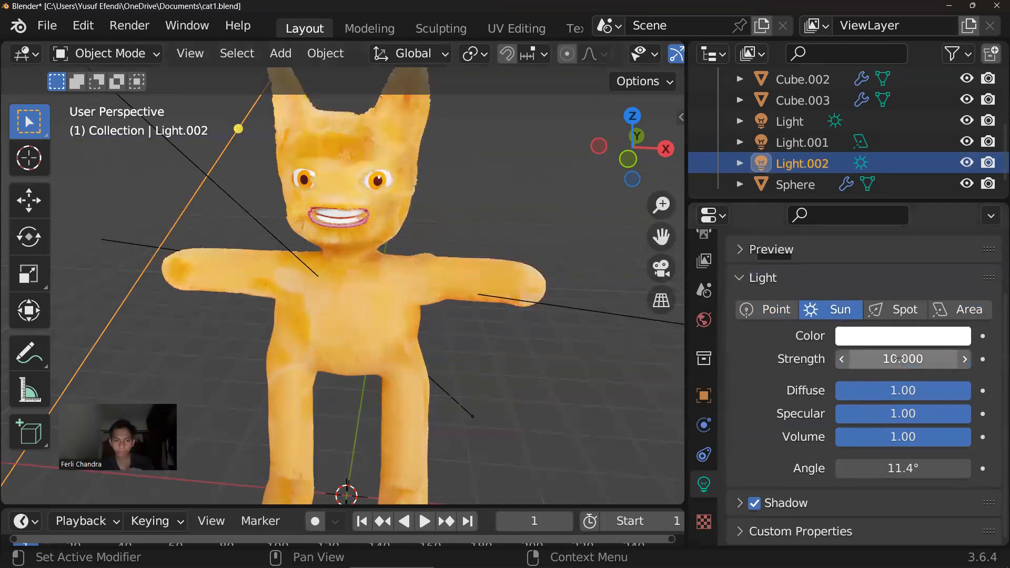
pyautogui.write('0')
pyautogui.press('Return')
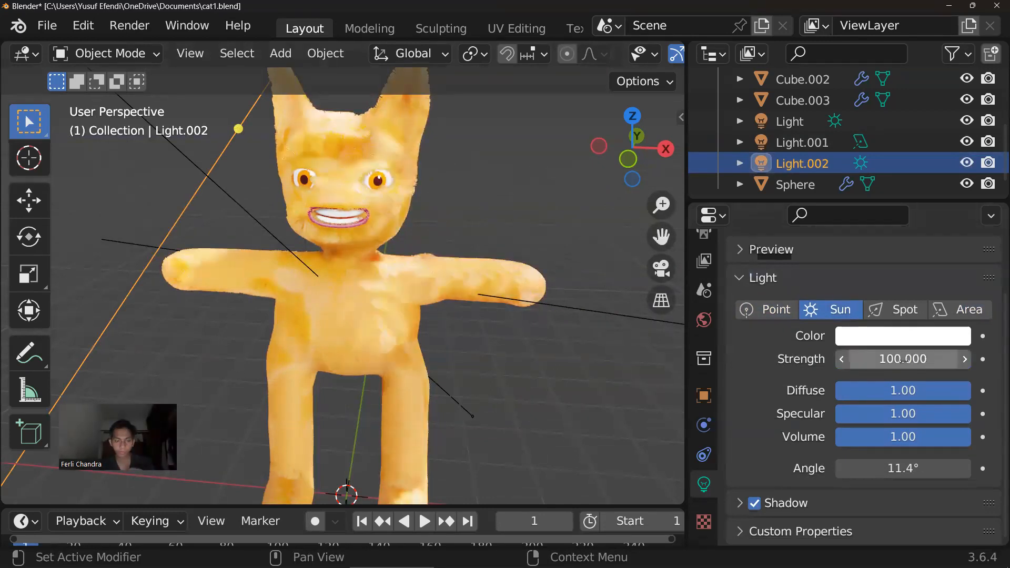
# Examine the cat's fur and lighting from several sides under the new sun light
pyautogui.moveTo(394, 236); pyautogui.dragTo(465, 274, button='middle')
pyautogui.moveTo(543, 160); pyautogui.dragTo(531, 200)
pyautogui.moveTo(533, 203); pyautogui.dragTo(540, 213, button='middle')
pyautogui.moveTo(541, 213); pyautogui.dragTo(493, 177)
pyautogui.moveTo(558, 196); pyautogui.dragTo(558, 196, button='middle')
pyautogui.moveTo(499, 185); pyautogui.dragTo(296, 248, button='middle')
pyautogui.moveTo(296, 248); pyautogui.dragTo(368, 294)
pyautogui.scroll(3, 435, 271)
pyautogui.scroll(2, 436, 271)
pyautogui.moveTo(436, 271)
pyautogui.mouseDown(button='middle')
pyautogui.moveTo(532, 258)
pyautogui.moveTo(462, 193)
pyautogui.moveTo(466, 253)
pyautogui.moveTo(458, 264)
pyautogui.moveTo(438, 254)
pyautogui.mouseUp(button='middle')
pyautogui.scroll(2, 469, 255)
pyautogui.scroll(-1, 444, 258)
pyautogui.scroll(-3, 443, 258)
# Save the changes to cat1.blend
pyautogui.hotkey('ctrl', 's')
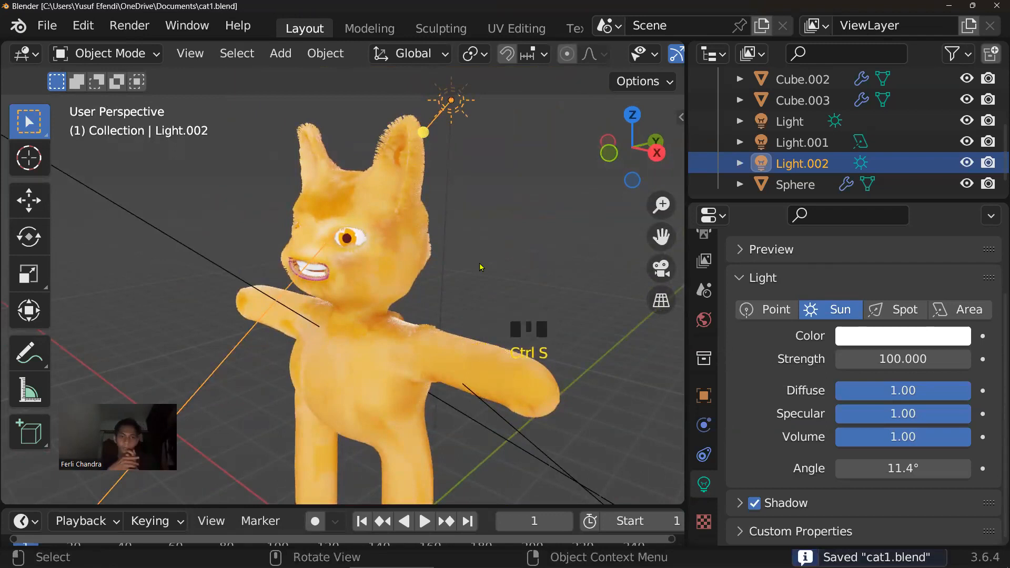
pyautogui.scroll(2, 487, 259)
pyautogui.moveTo(486, 259); pyautogui.dragTo(354, 230, button='middle')
pyautogui.scroll(-3, 450, 266)
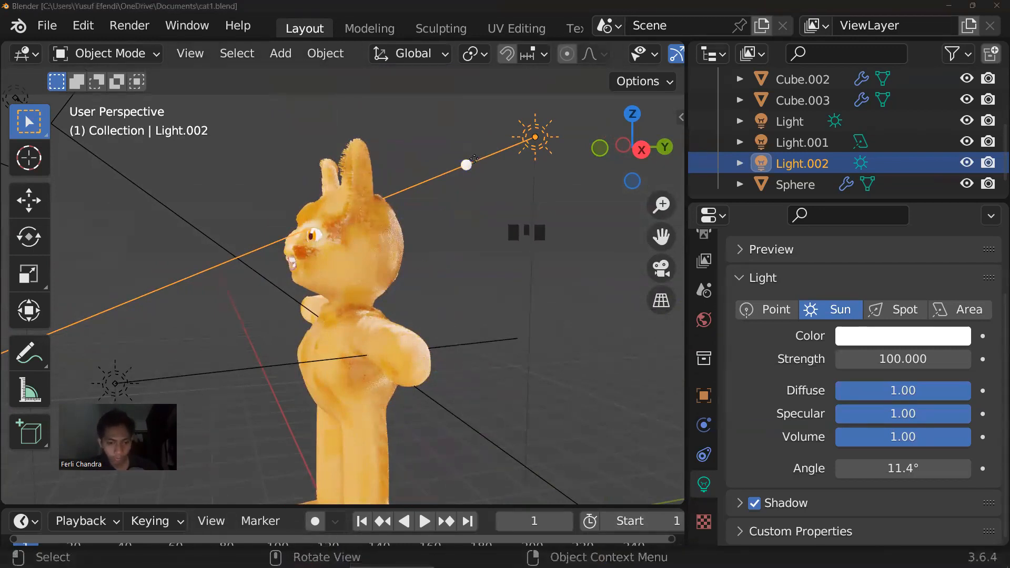
# Switch to the Opera browser and search the web for "ready player me"
pyautogui.press('F12')
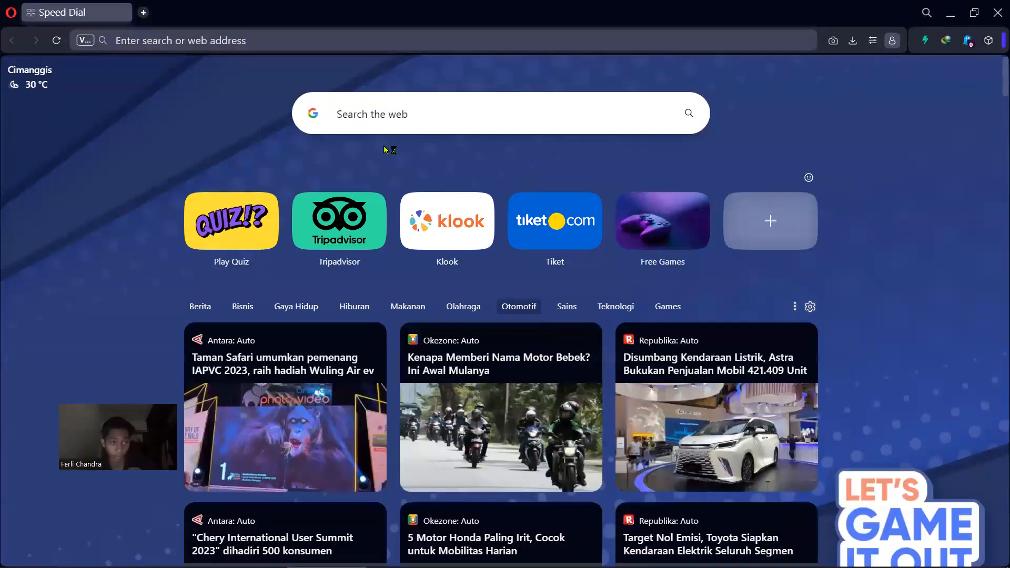
pyautogui.write('read')
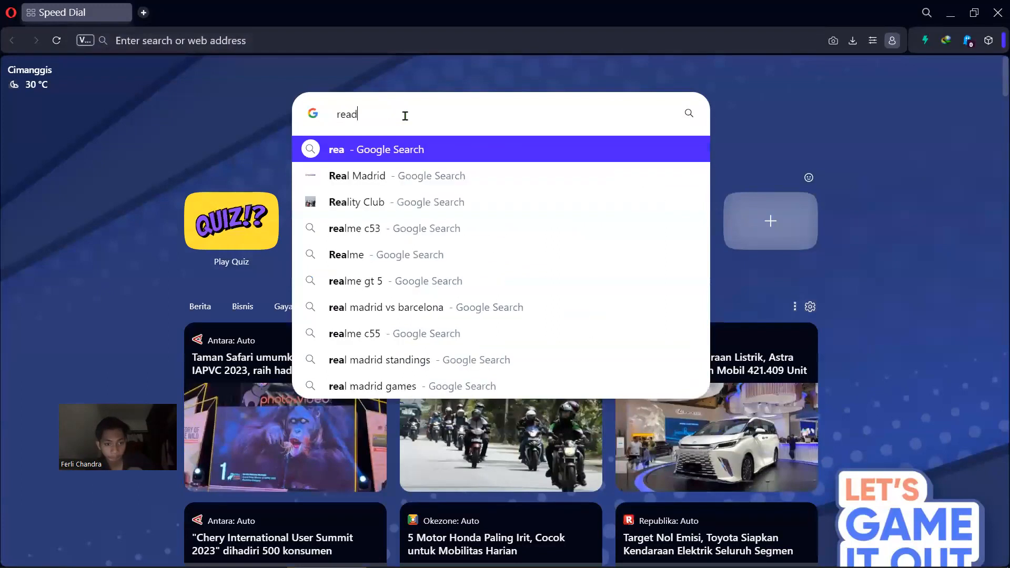
pyautogui.press('BackSpace')
pyautogui.write('y')
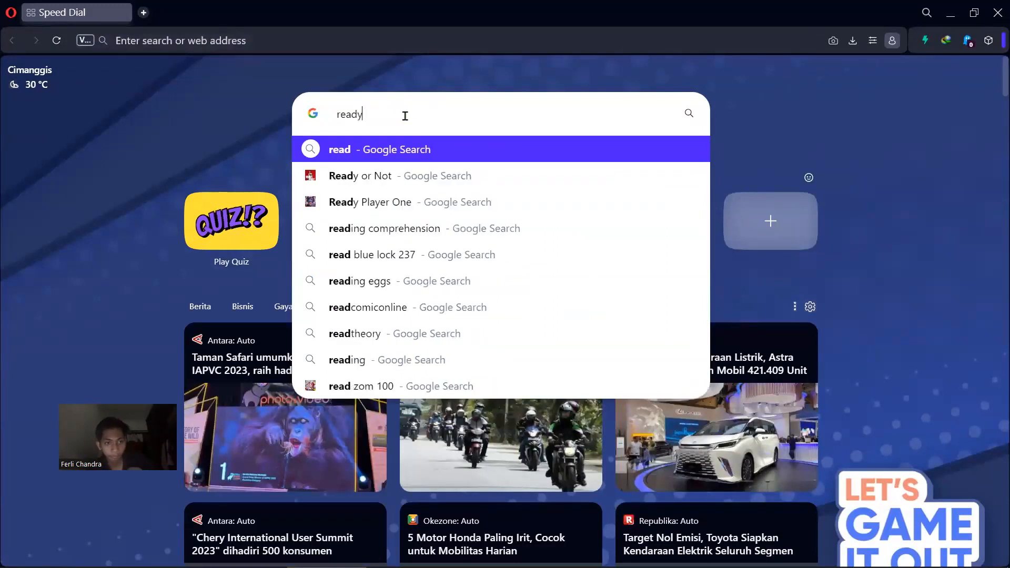
pyautogui.write(' player me')
pyautogui.press('Return')
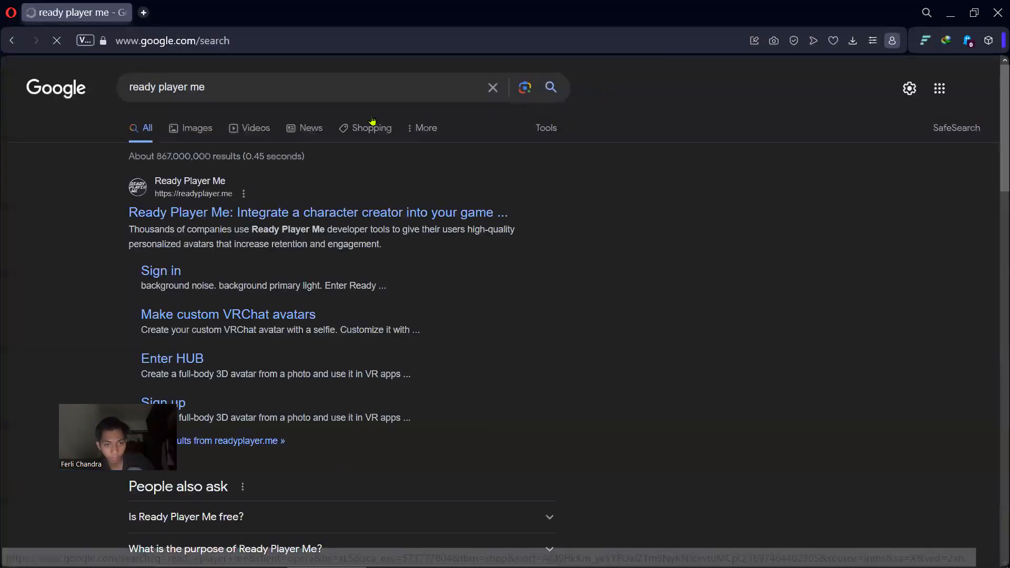
# Open the Ready Player Me website from the search results and start its character creator
pyautogui.click(314, 212)
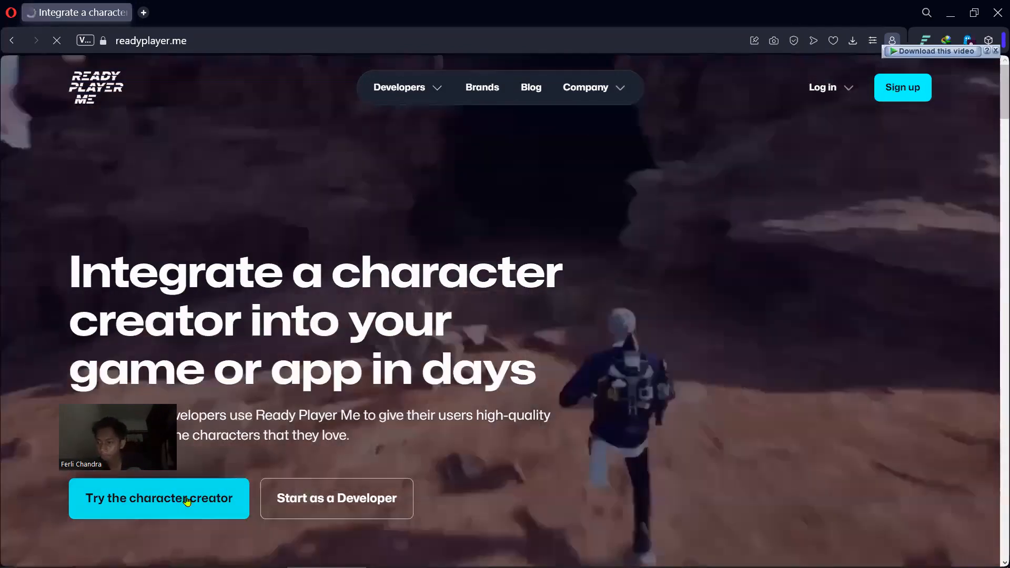
pyautogui.click(187, 500)
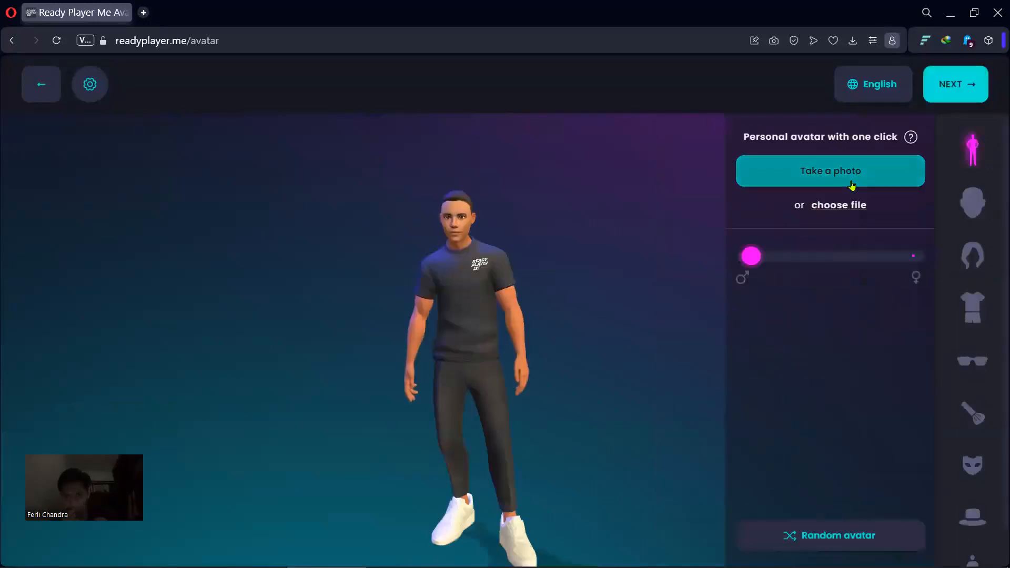
pyautogui.click(837, 172)
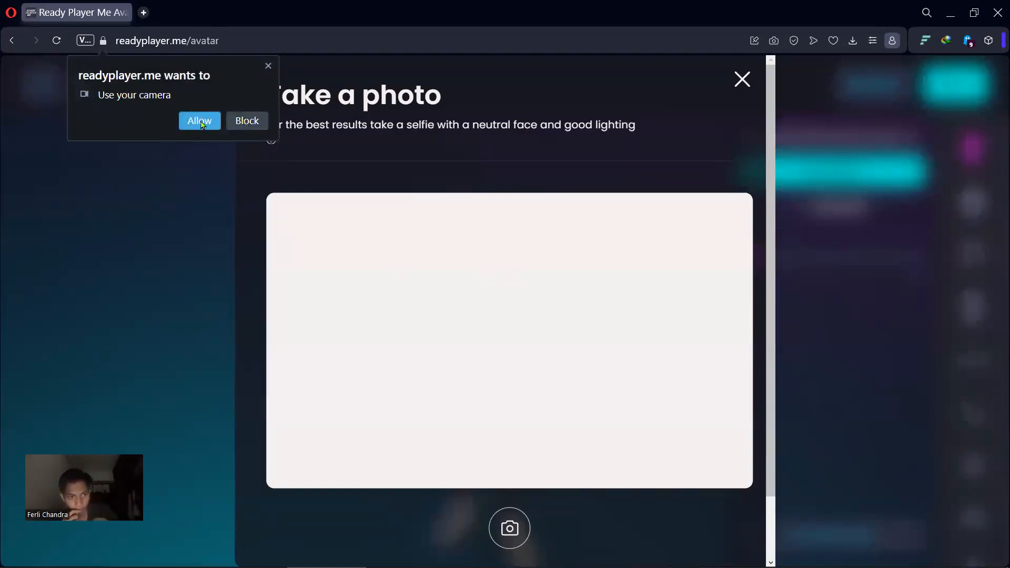
pyautogui.click(247, 123)
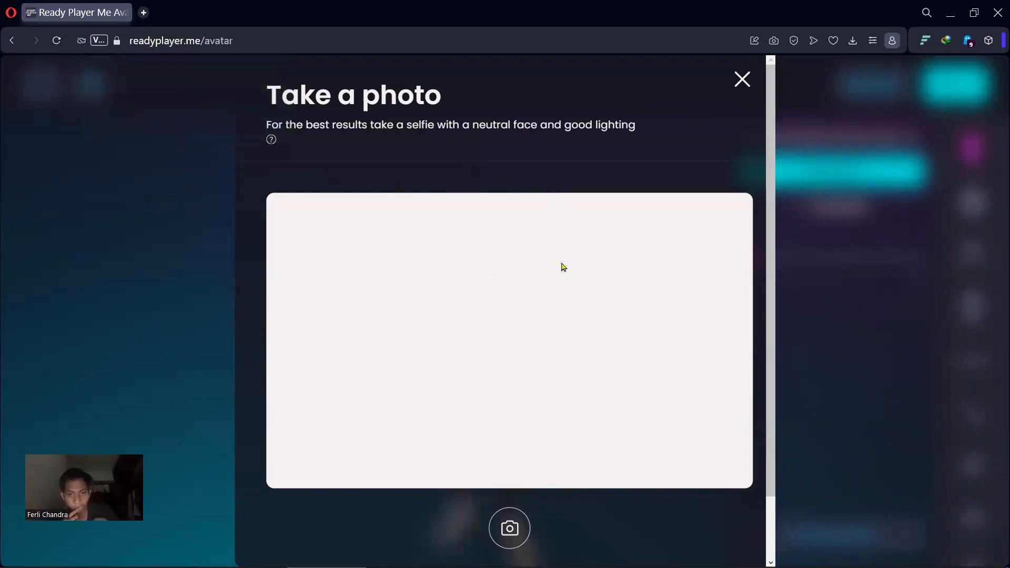
pyautogui.click(510, 528)
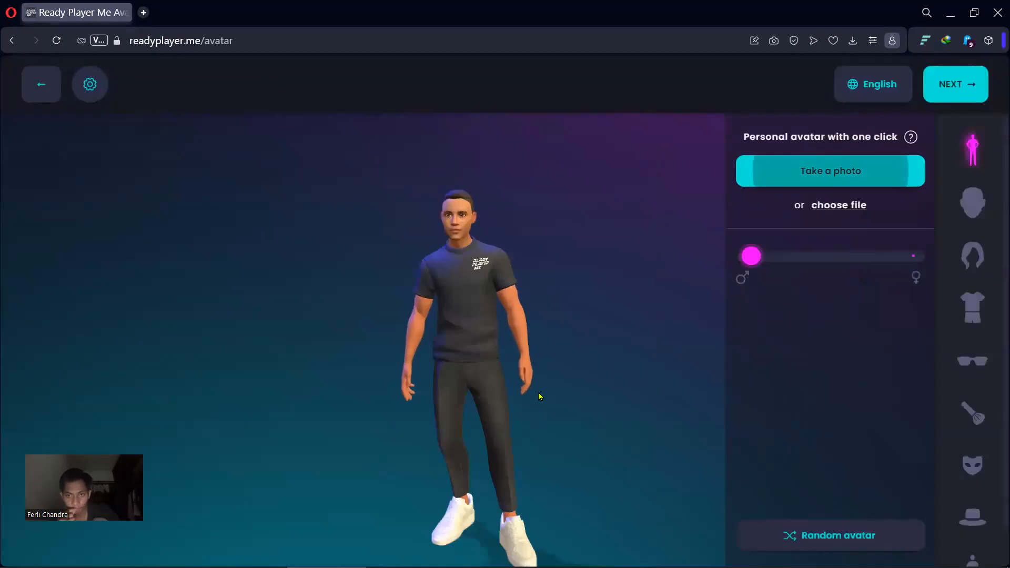
# Upload Ben1.png from the POSTER folder as the avatar photo and generate the personal avatar from it
pyautogui.click(837, 206)
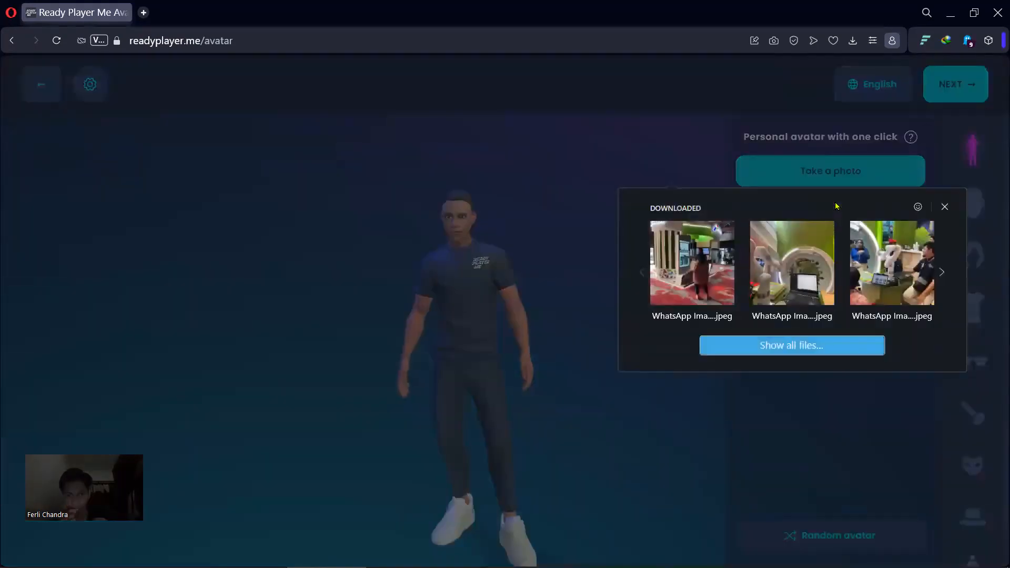
pyautogui.click(800, 347)
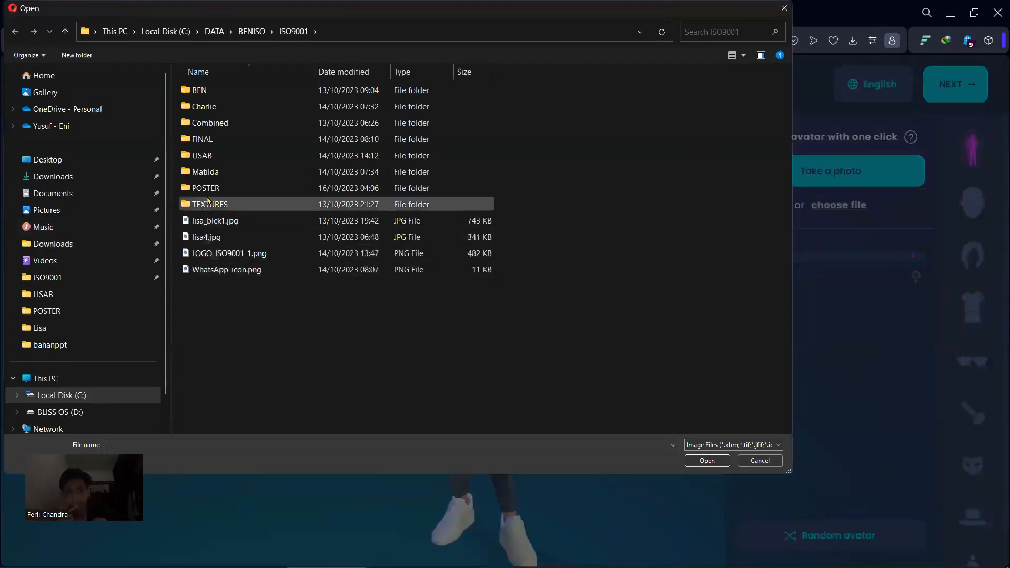
pyautogui.doubleClick(209, 195)
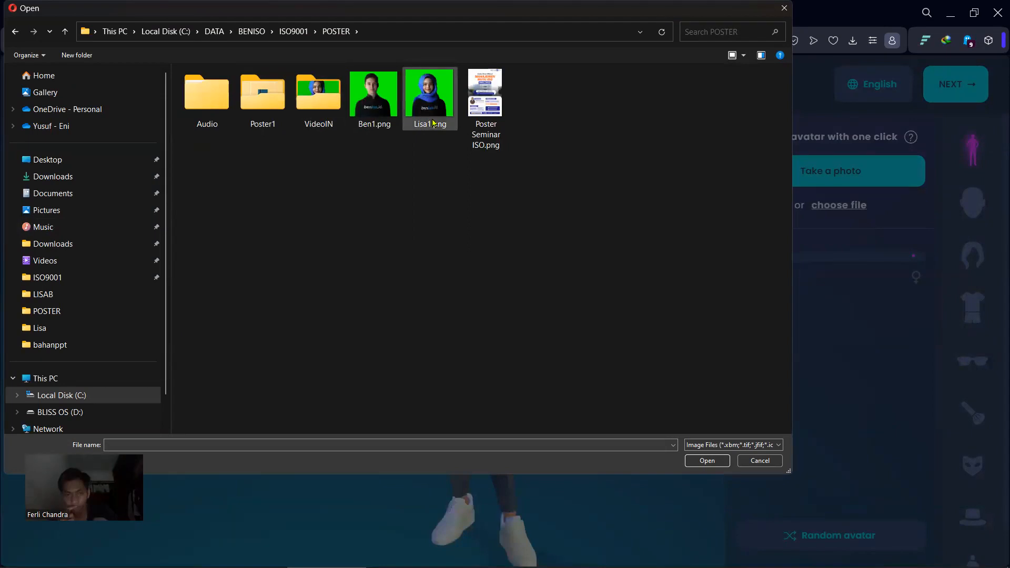
pyautogui.doubleClick(378, 100)
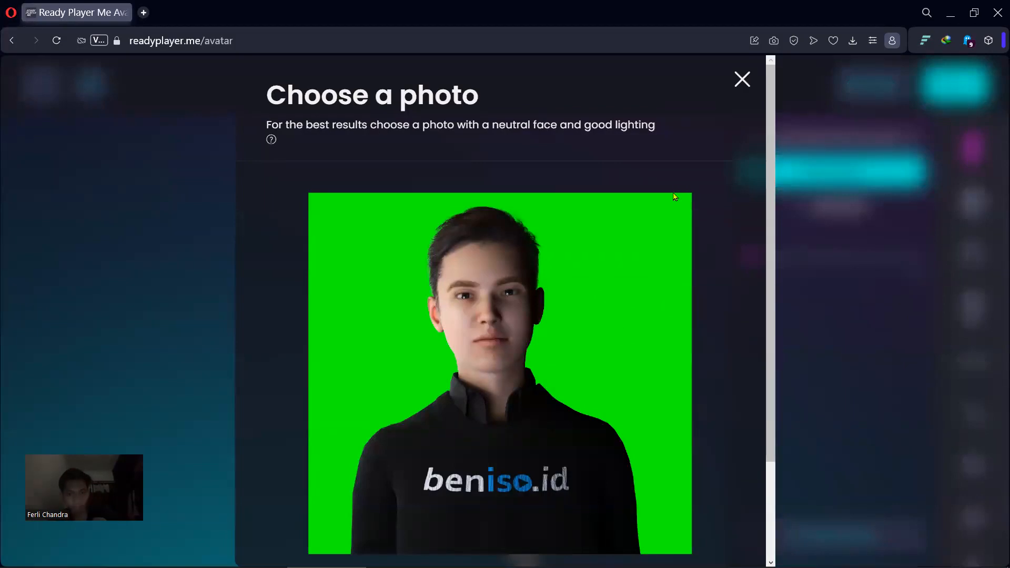
pyautogui.scroll(-2, 688, 243)
pyautogui.click(571, 456)
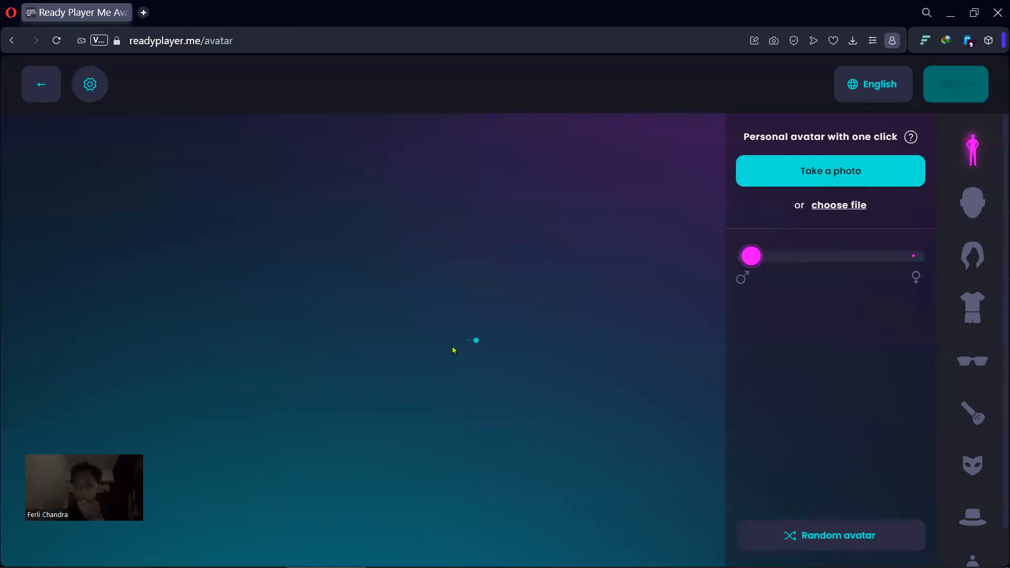
# Copy the site address readyplayer.me from the page's URL
pyautogui.click(247, 42)
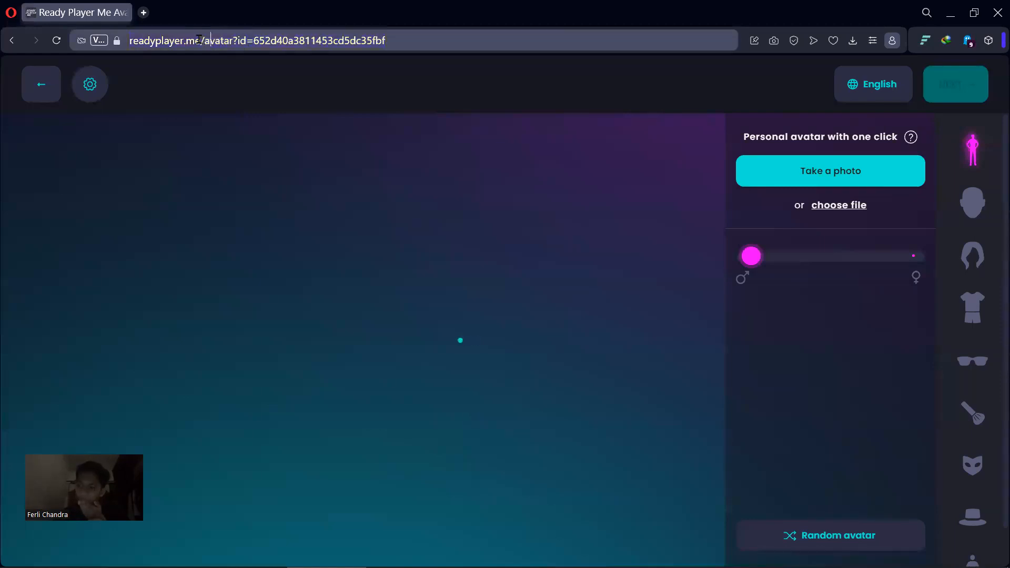
pyautogui.moveTo(201, 40); pyautogui.dragTo(130, 42)
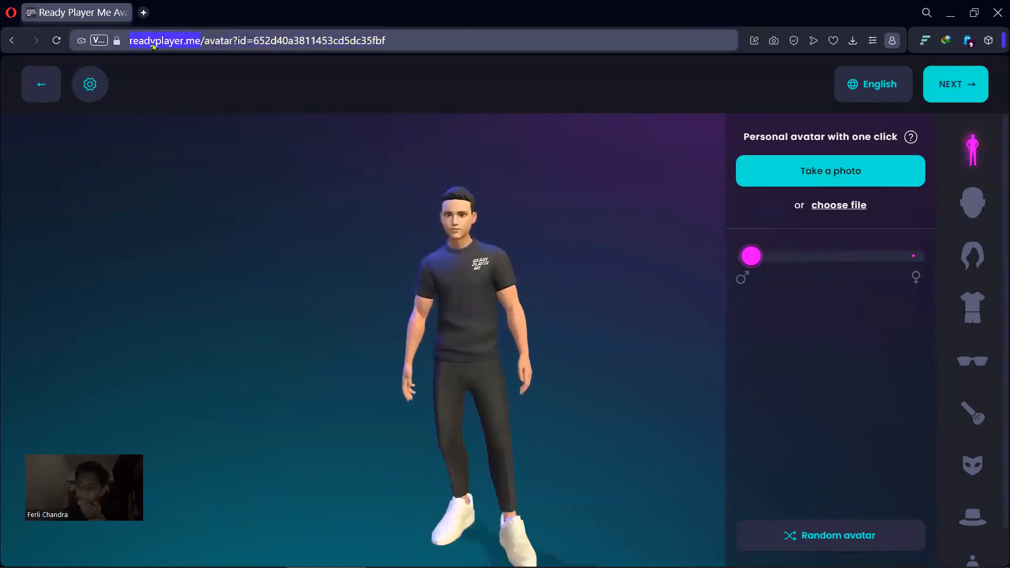
pyautogui.rightClick(153, 45)
pyautogui.click(198, 95)
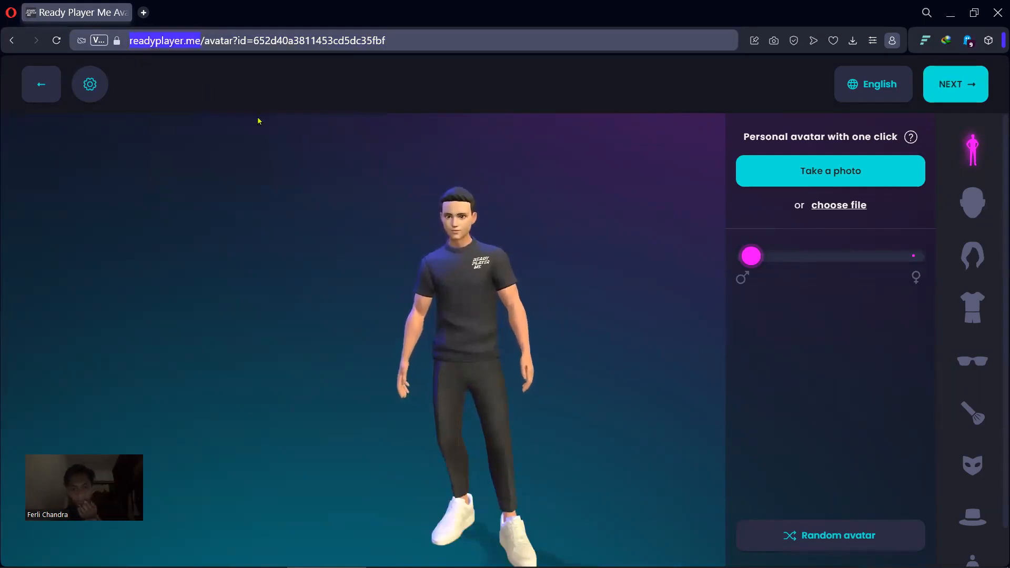
pyautogui.press('super')
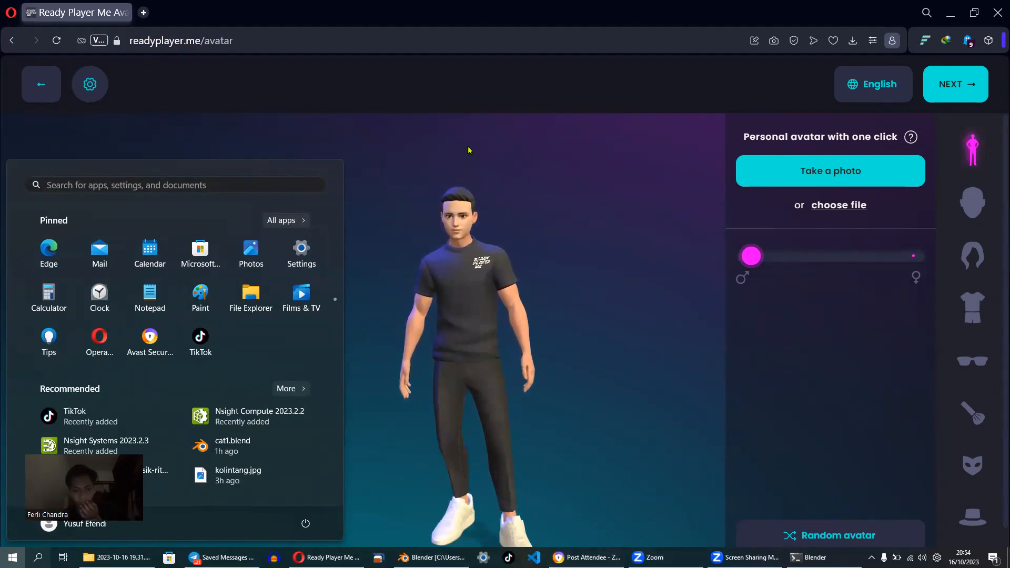
pyautogui.click(480, 226)
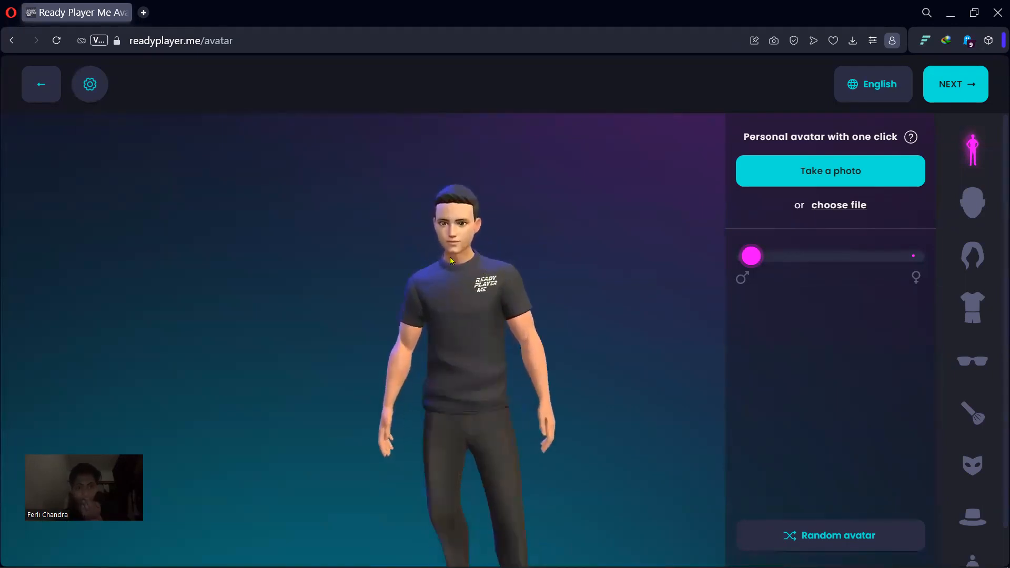
# Try the red and grey mechanic outfit, dress the avatar in the white hoodie outfit with the blue emblem, and finish customizing
pyautogui.scroll(3, 469, 260)
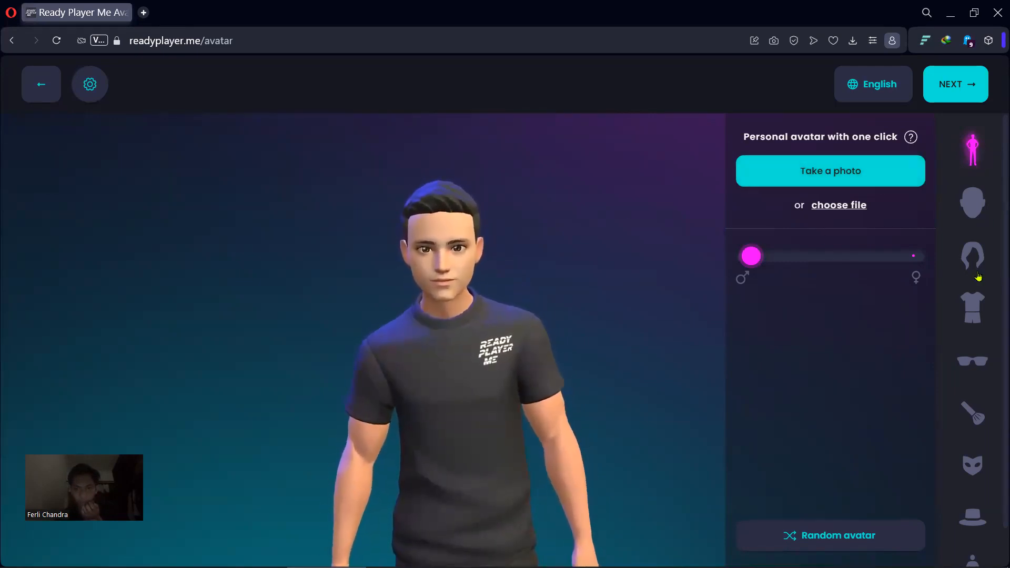
pyautogui.click(979, 310)
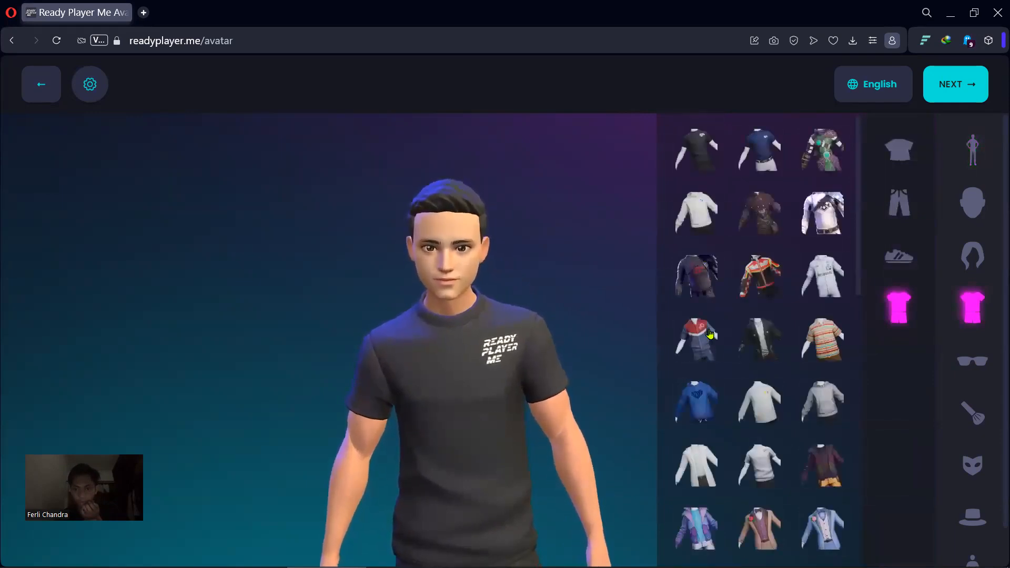
pyautogui.click(710, 334)
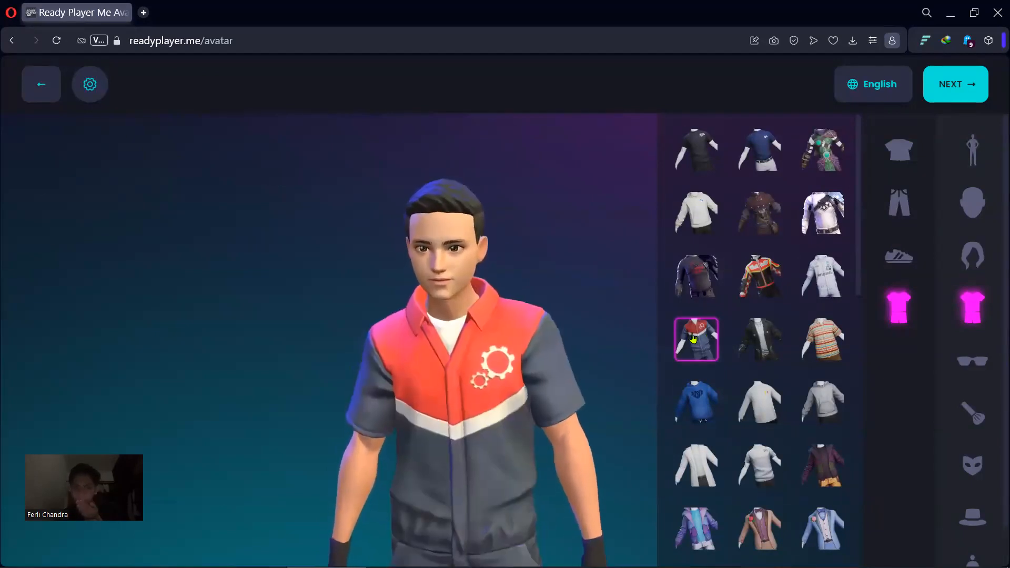
pyautogui.click(705, 223)
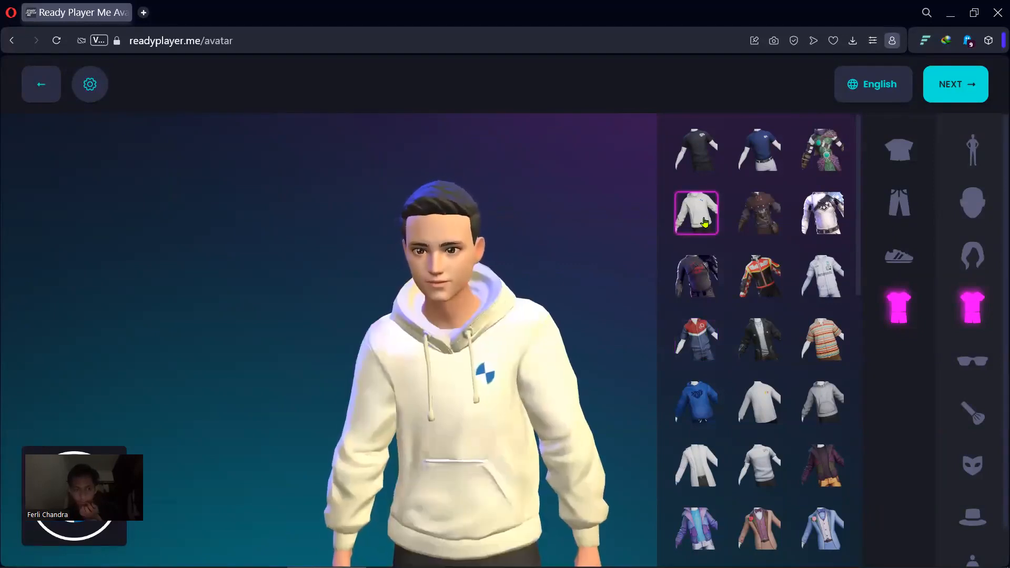
pyautogui.scroll(-5, 568, 319)
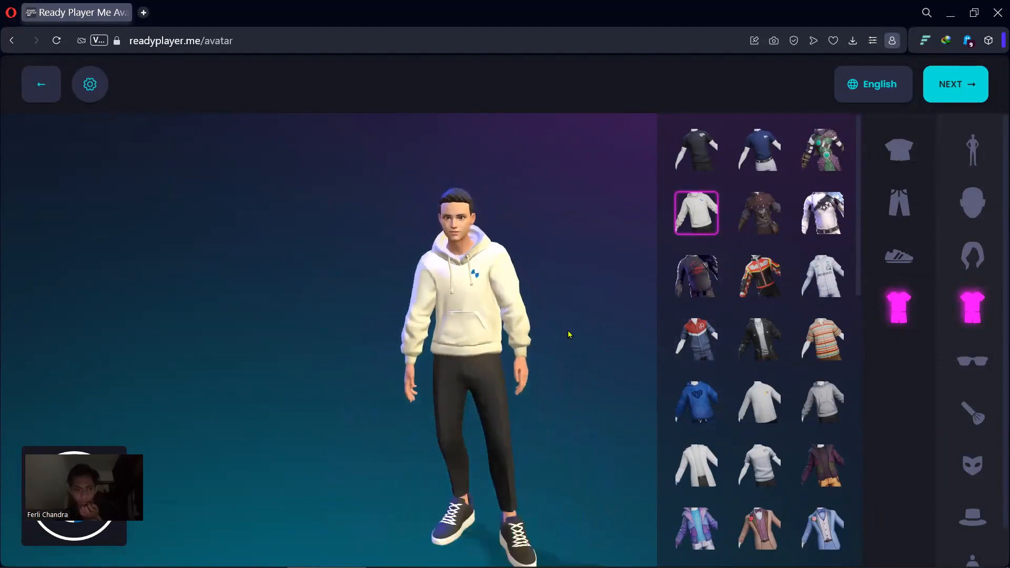
pyautogui.click(958, 84)
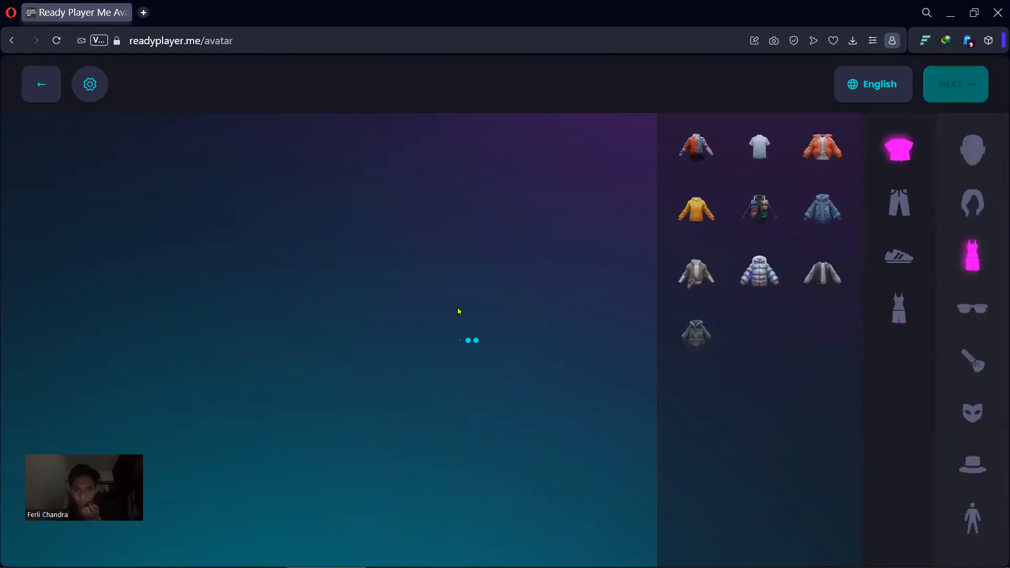
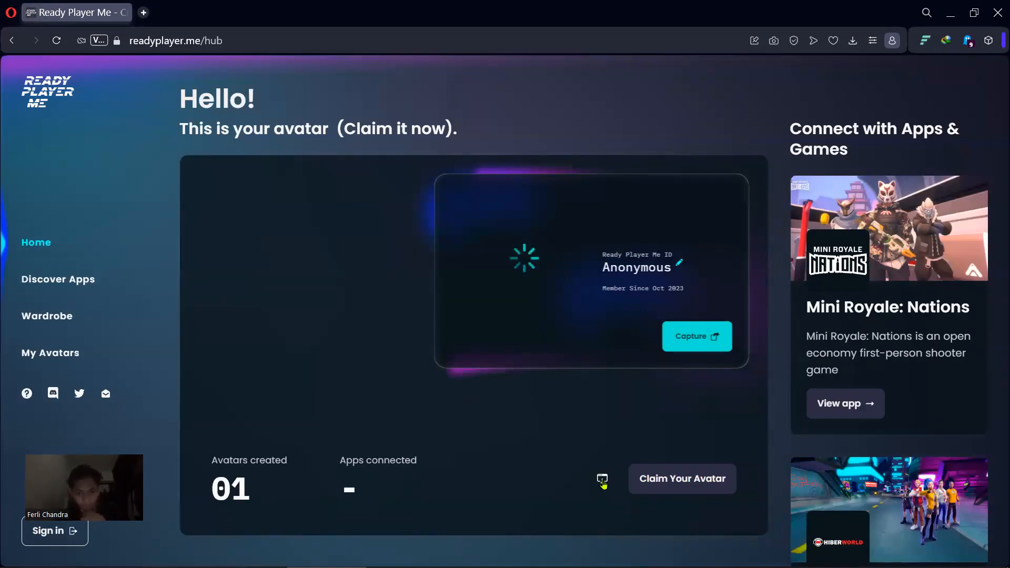
# Download the avatar as a .glb file from its developer options and check the browser's recent downloads
pyautogui.click(603, 480)
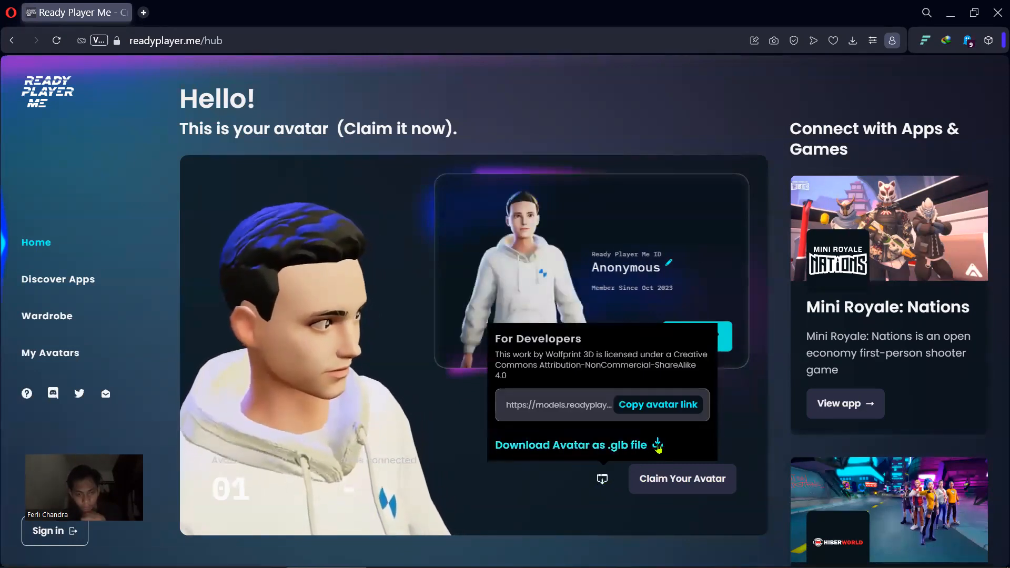
pyautogui.click(658, 445)
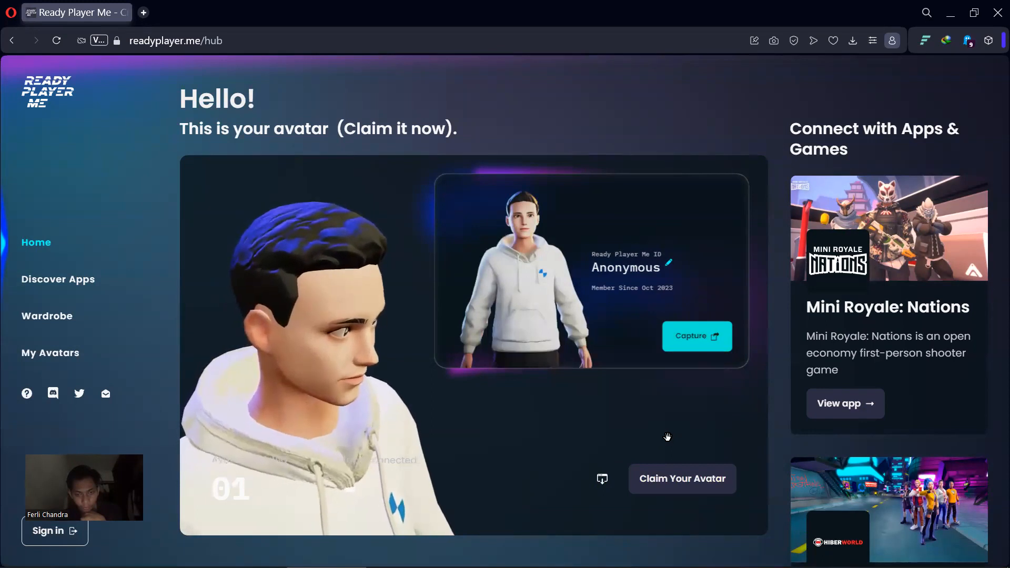
pyautogui.click(852, 41)
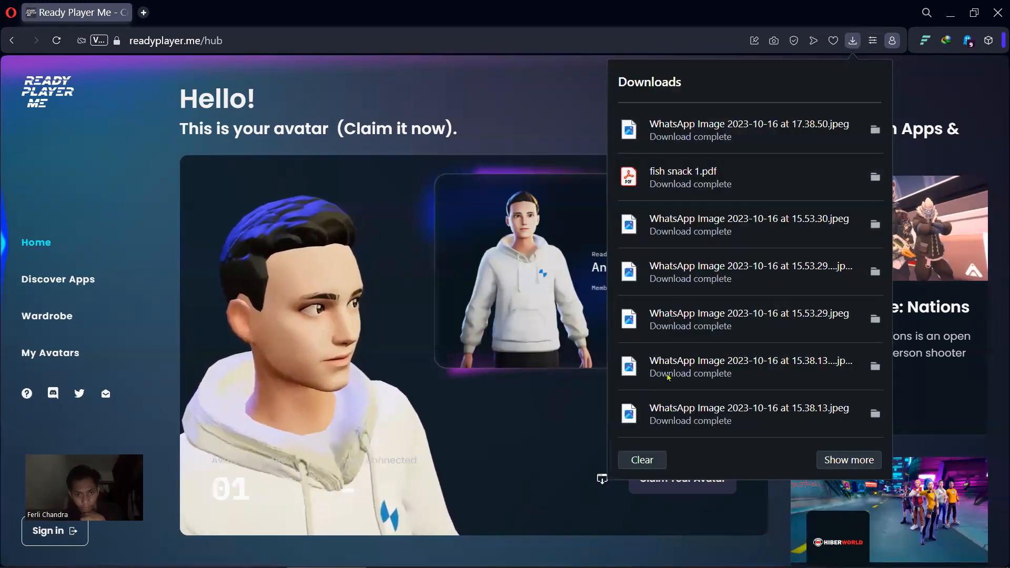
pyautogui.click(561, 453)
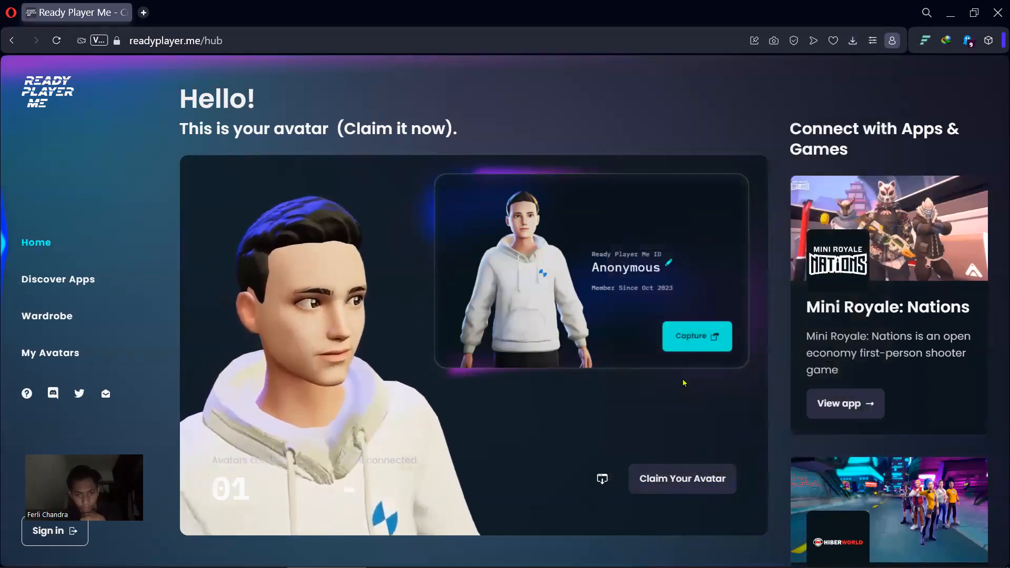
pyautogui.click(600, 480)
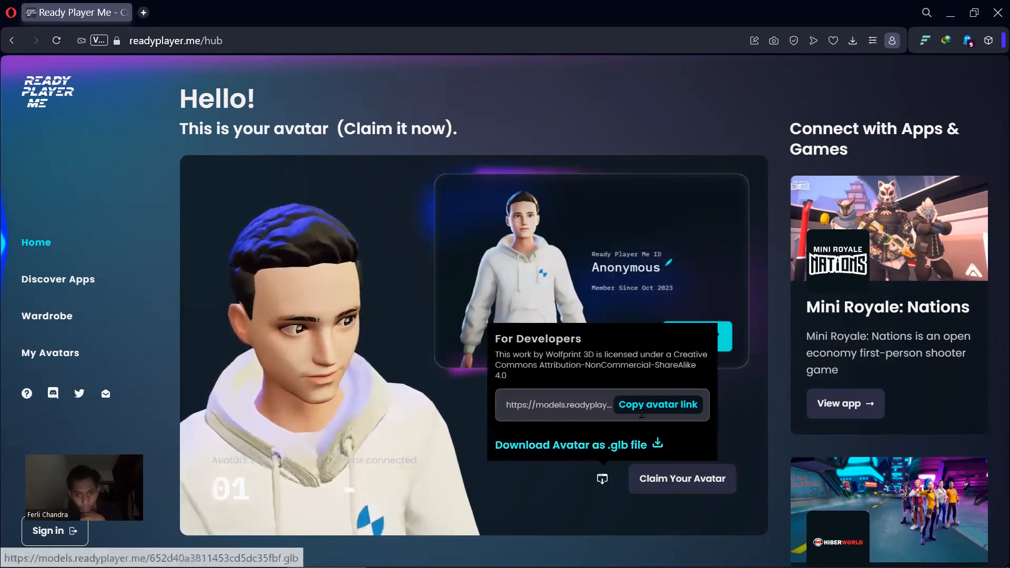
pyautogui.click(642, 445)
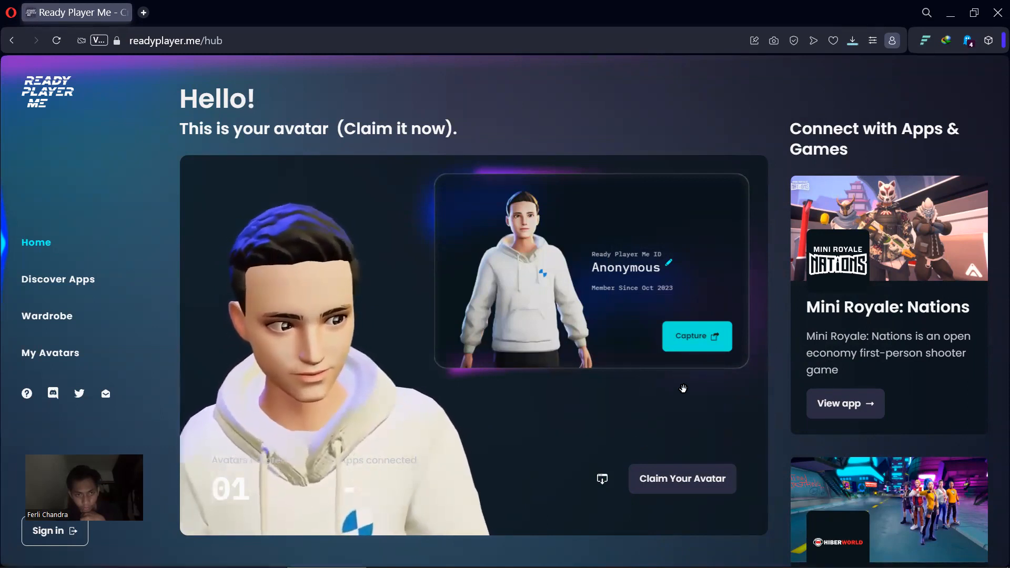
pyautogui.click(853, 42)
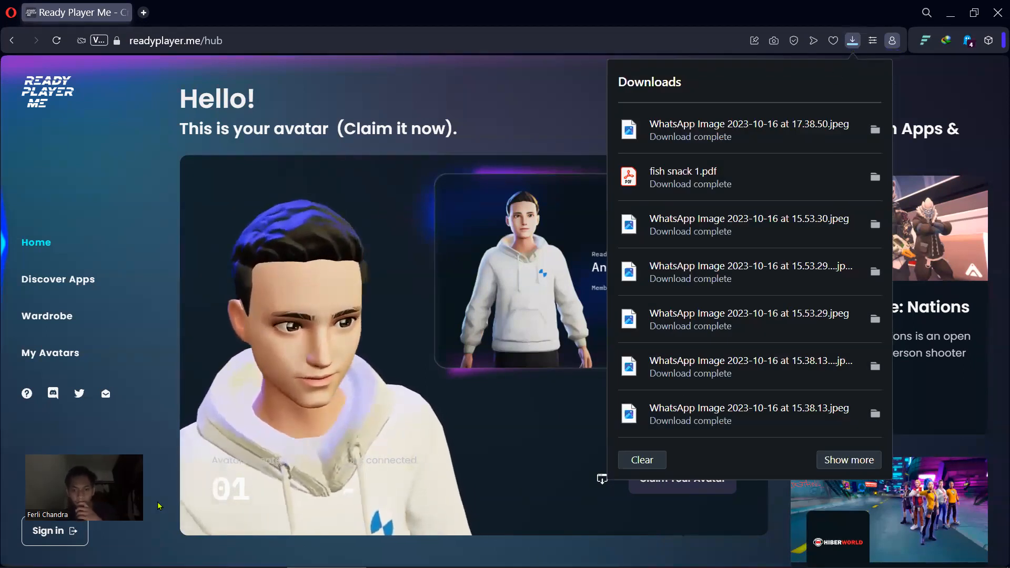
pyautogui.click(572, 512)
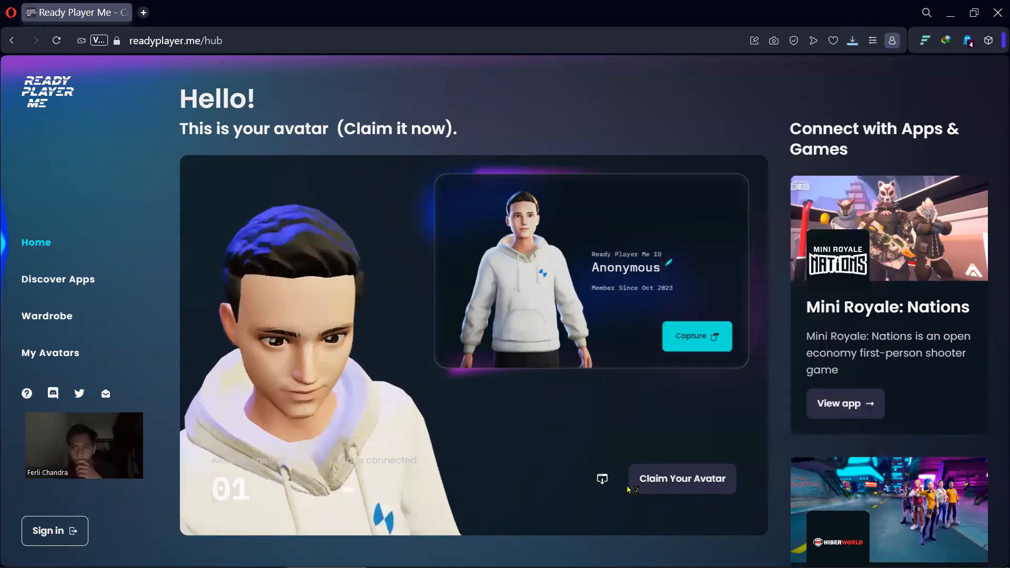
pyautogui.click(671, 480)
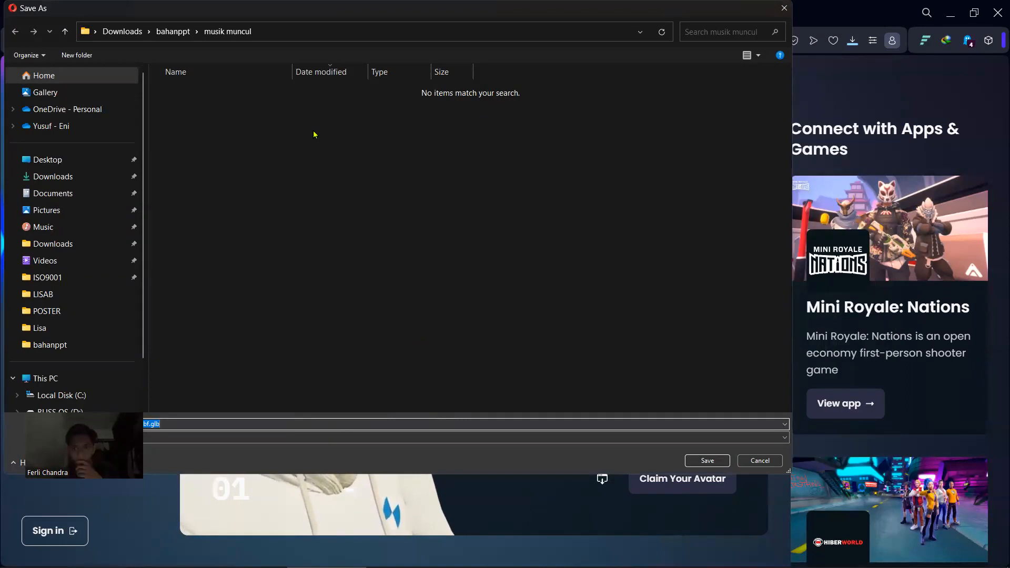
# Try to save the avatar's .glb file to the Gallery location
pyautogui.click(74, 93)
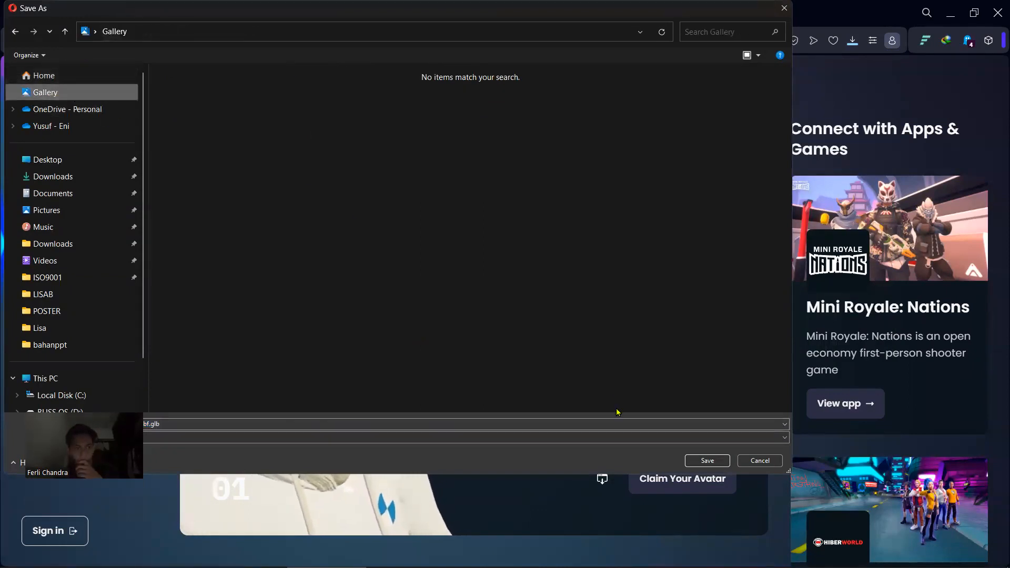
pyautogui.click(707, 460)
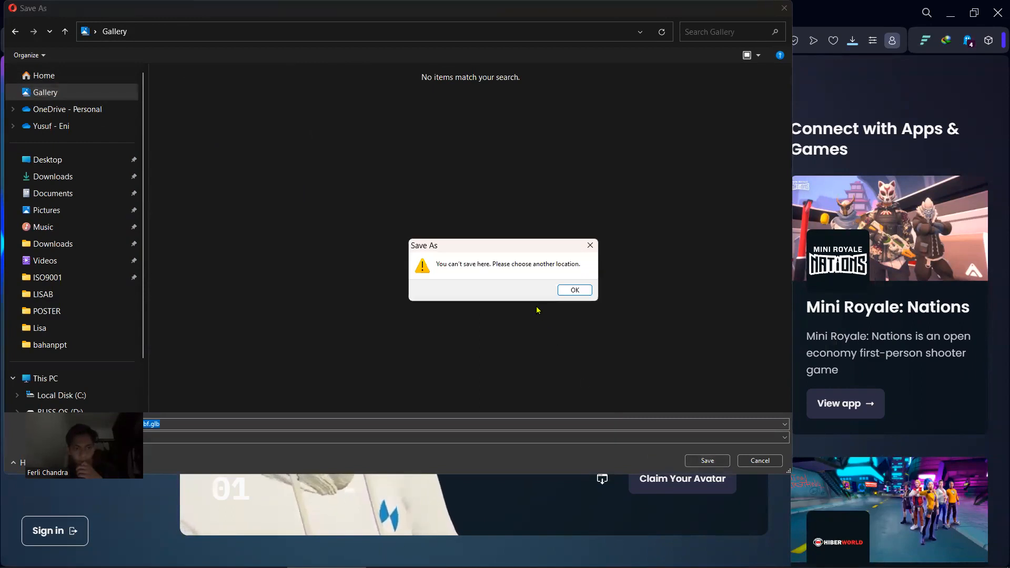
pyautogui.click(578, 290)
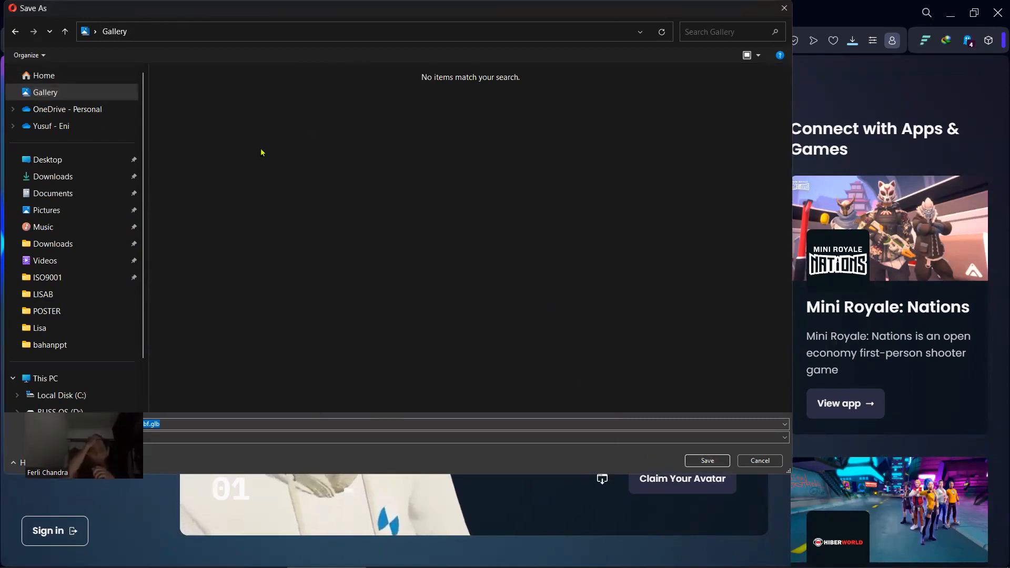
# Save the avatar's .glb file in the Downloads folder and show it in File Explorer
pyautogui.click(66, 177)
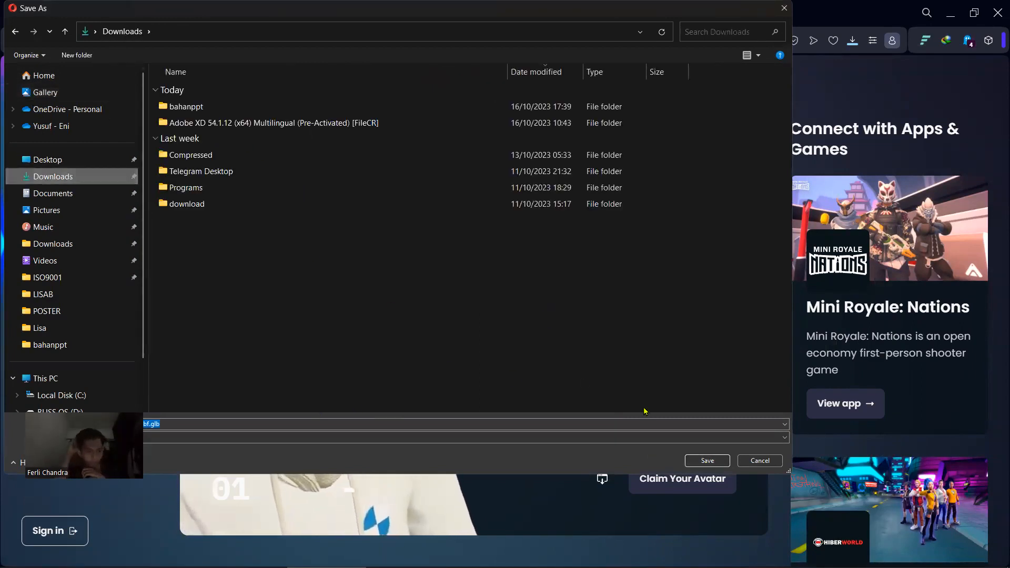
pyautogui.click(707, 460)
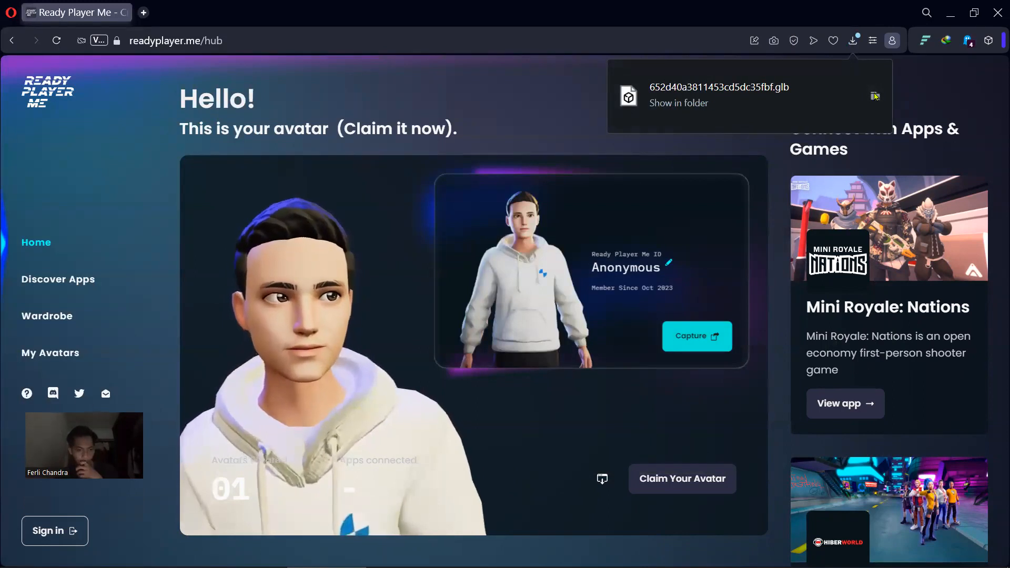
pyautogui.click(875, 96)
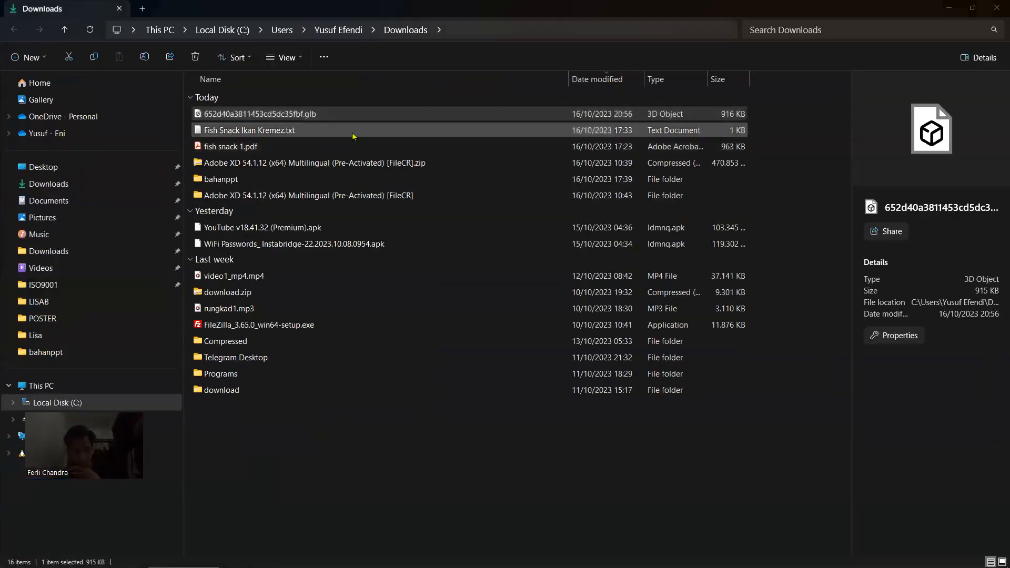
# Switch to Blender and save the cat1.blend file
pyautogui.hotkey('alt', 'Tab')
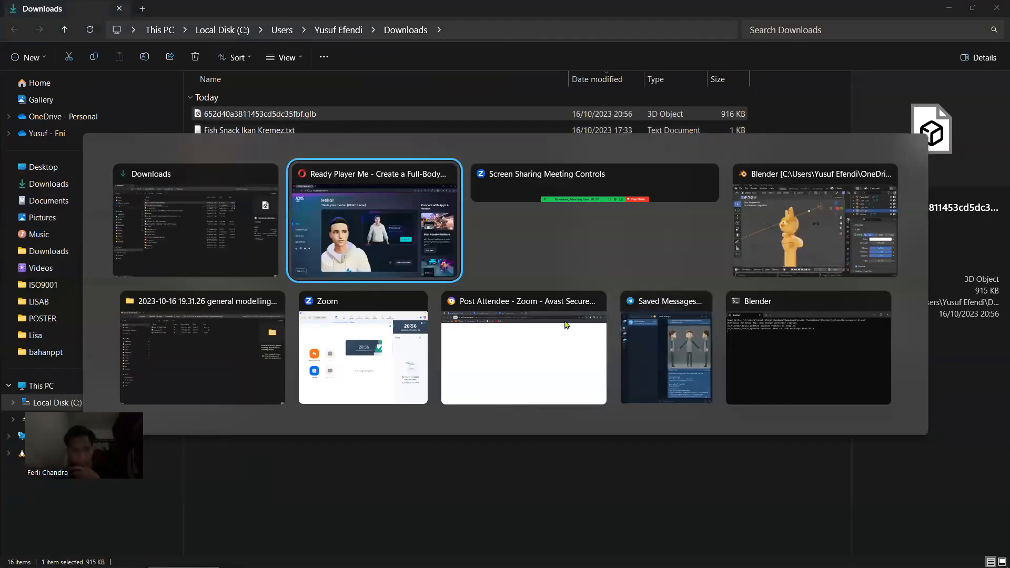
pyautogui.click(829, 215)
pyautogui.click(37, 29)
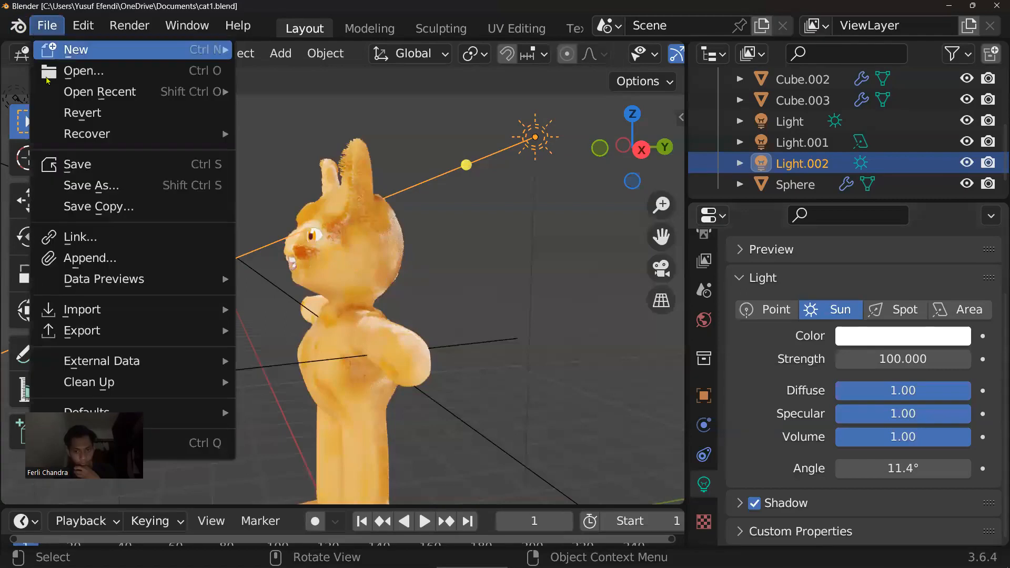
pyautogui.click(79, 164)
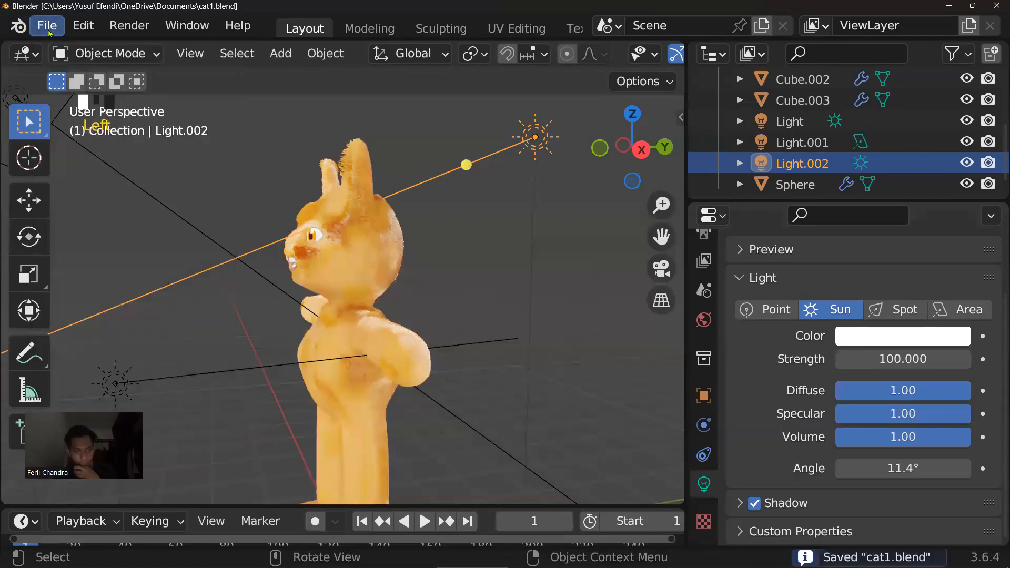
# Create a new Blender file and delete its default cube
pyautogui.click(46, 25)
pyautogui.moveTo(80, 49)
pyautogui.click(267, 53)
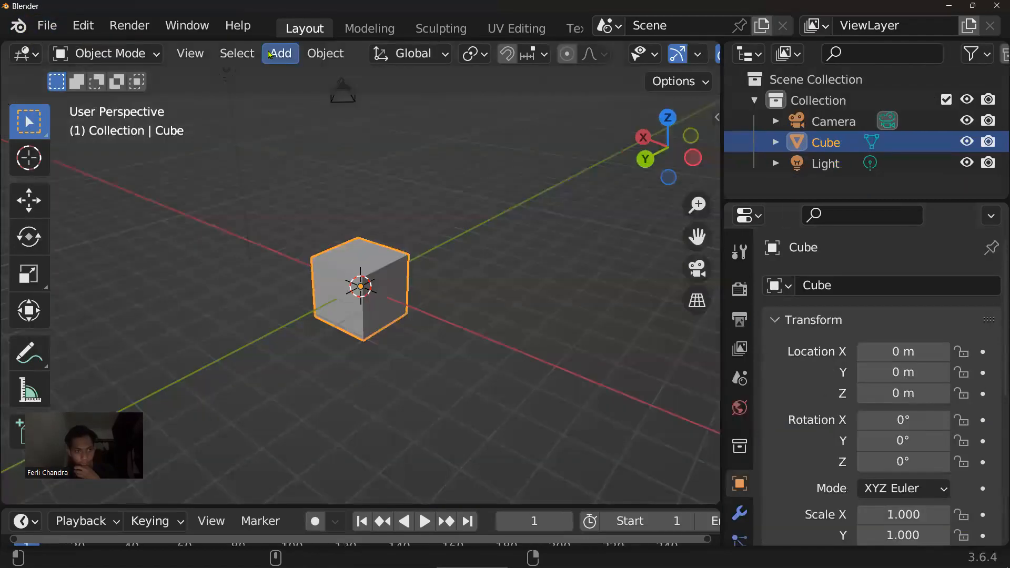
pyautogui.press('x')
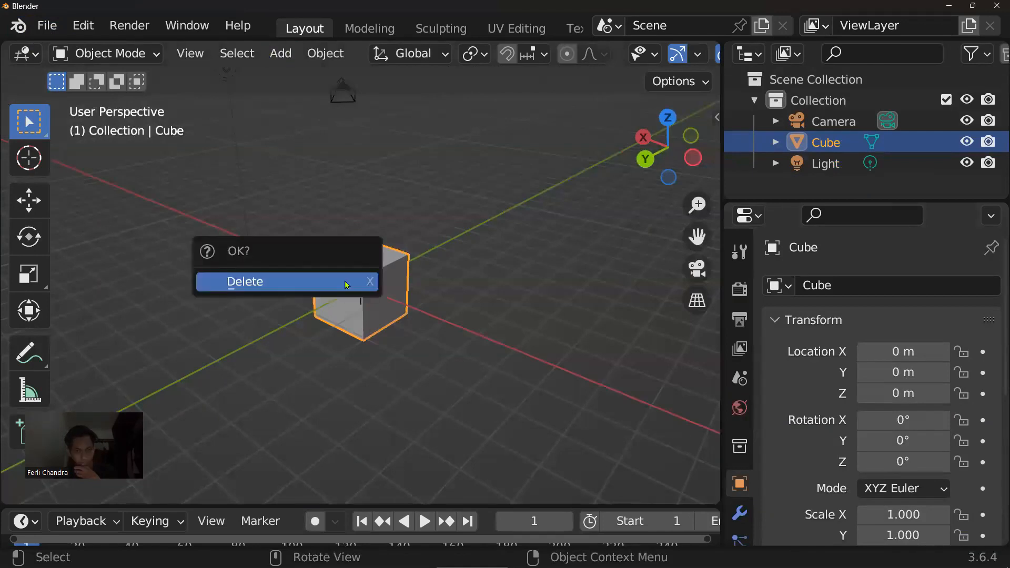
pyautogui.click(337, 284)
# Import the avatar file 652d40a3811453cd5dc35fbf.glb from the Downloads folder as glTF 2.0
pyautogui.click(47, 26)
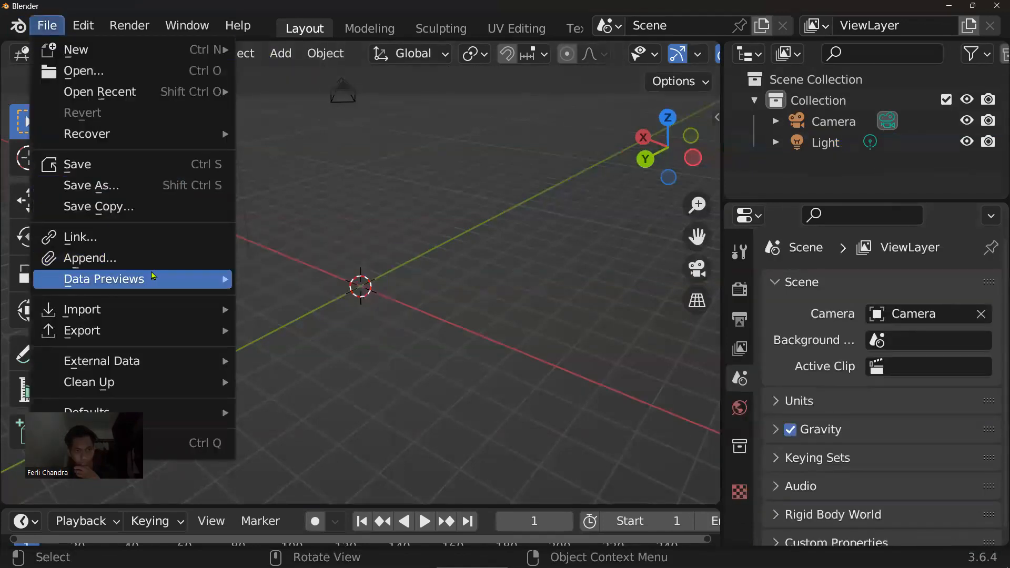
pyautogui.moveTo(148, 307)
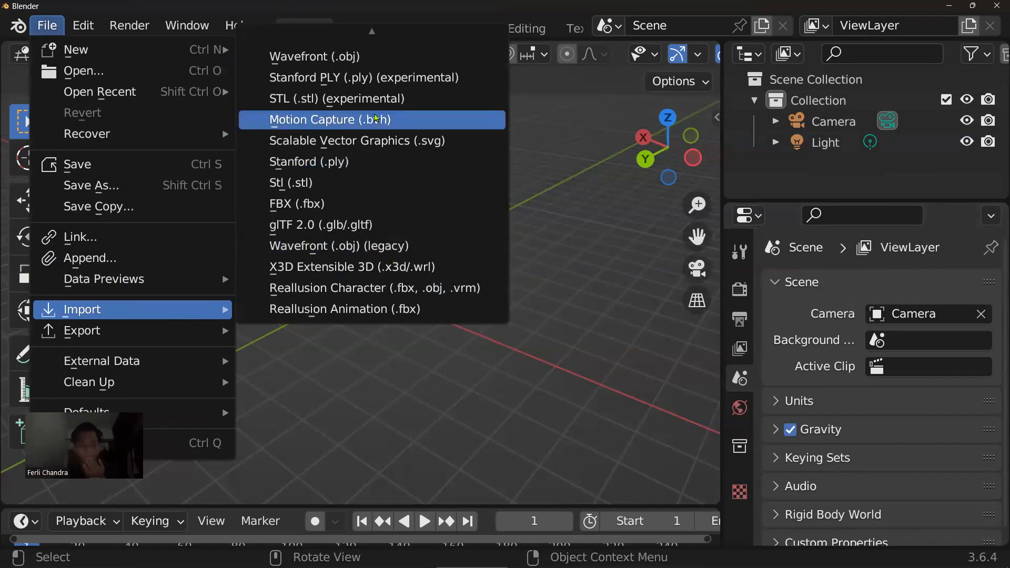
pyautogui.scroll(3, 347, 301)
pyautogui.click(347, 295)
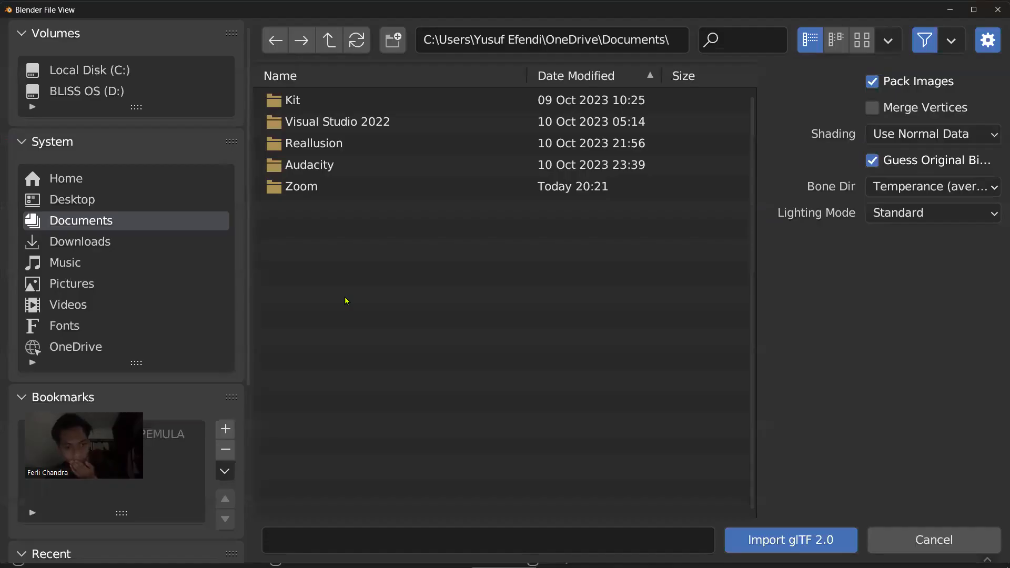
pyautogui.click(133, 242)
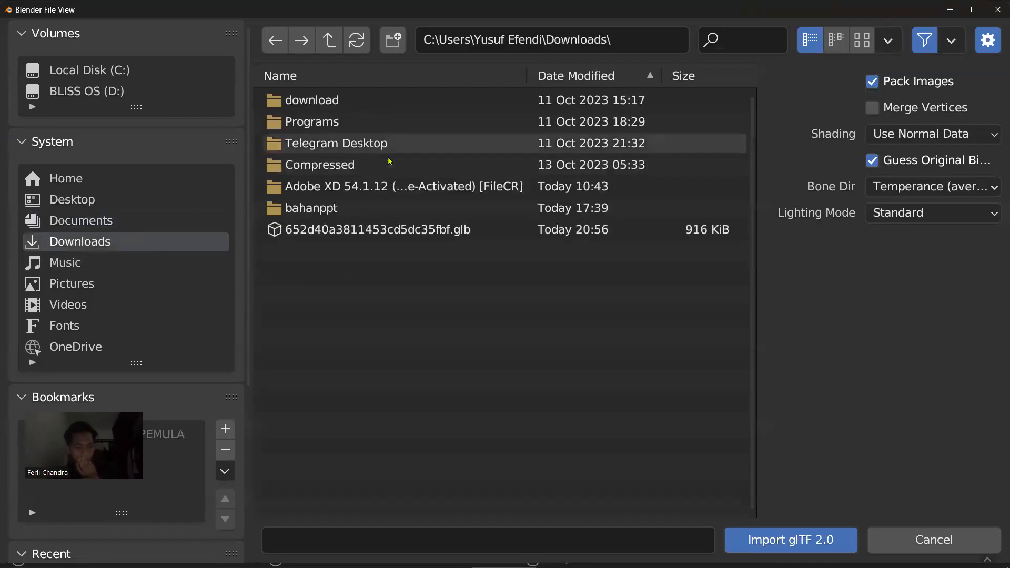
pyautogui.doubleClick(386, 229)
# Widen the 3D viewport and set its shading to Material Preview to show the avatar's textures
pyautogui.scroll(5, 469, 250)
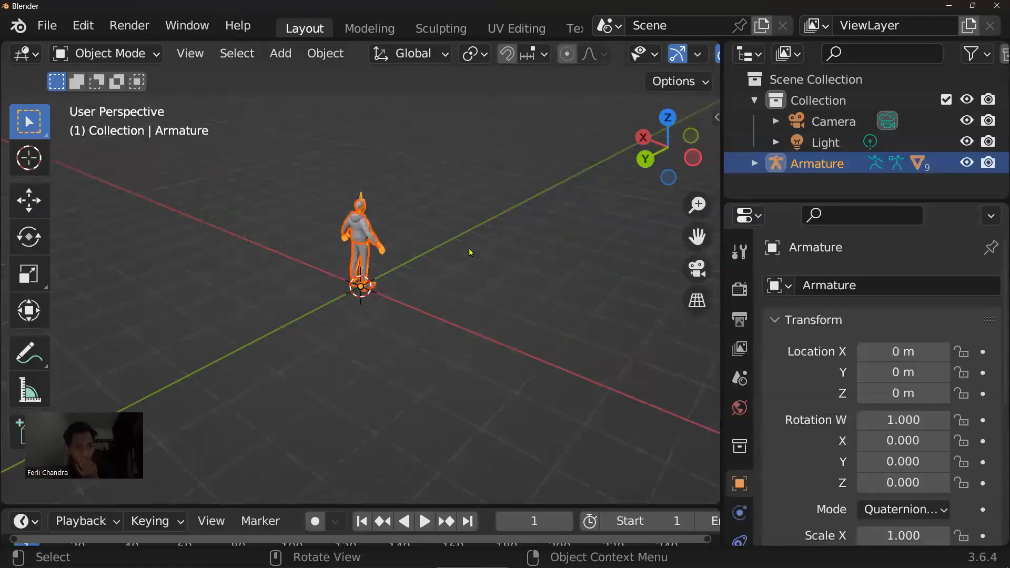
pyautogui.moveTo(468, 250); pyautogui.dragTo(436, 245, button='middle')
pyautogui.keyDown('shift'); pyautogui.moveTo(505, 234); pyautogui.dragTo(429, 310, button='middle'); pyautogui.keyUp('shift')
pyautogui.scroll(3, 485, 309)
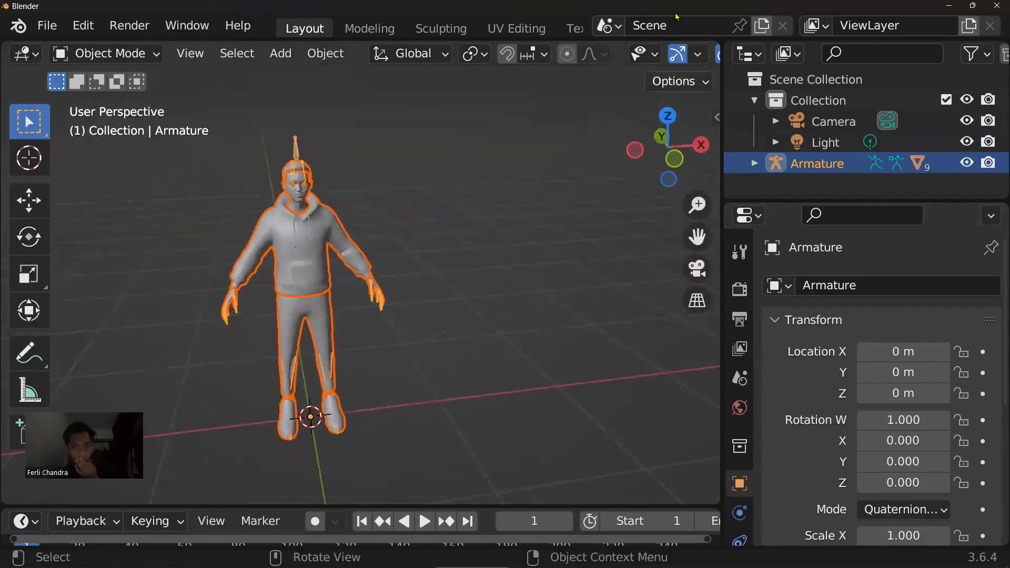
pyautogui.moveTo(729, 65); pyautogui.dragTo(814, 69)
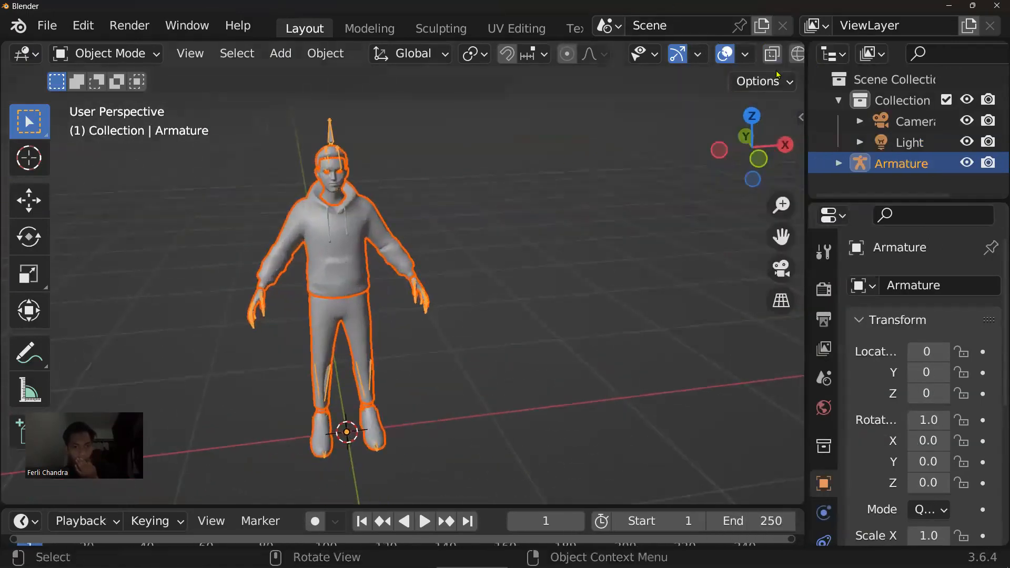
pyautogui.scroll(-5, 780, 62)
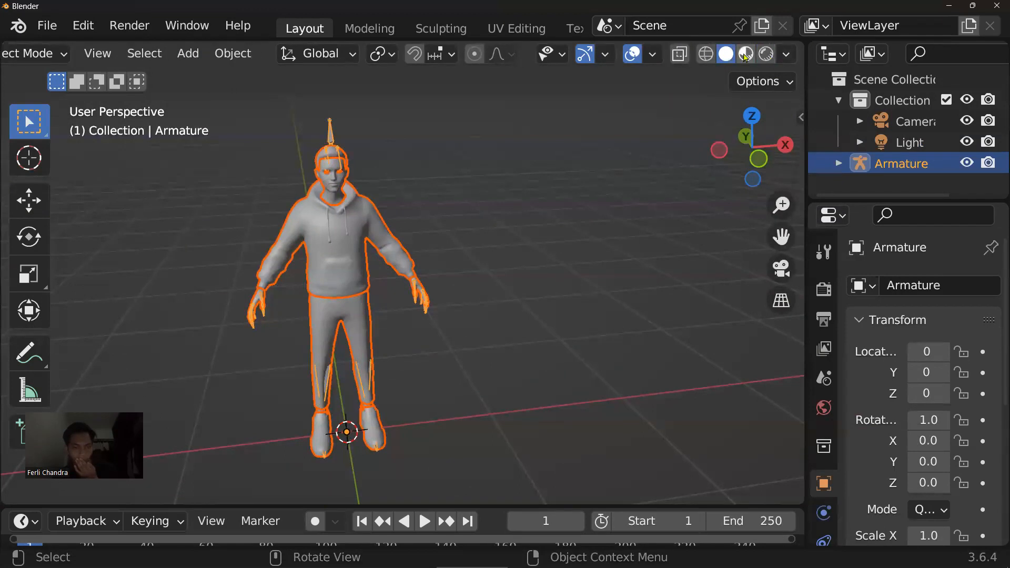
pyautogui.click(745, 57)
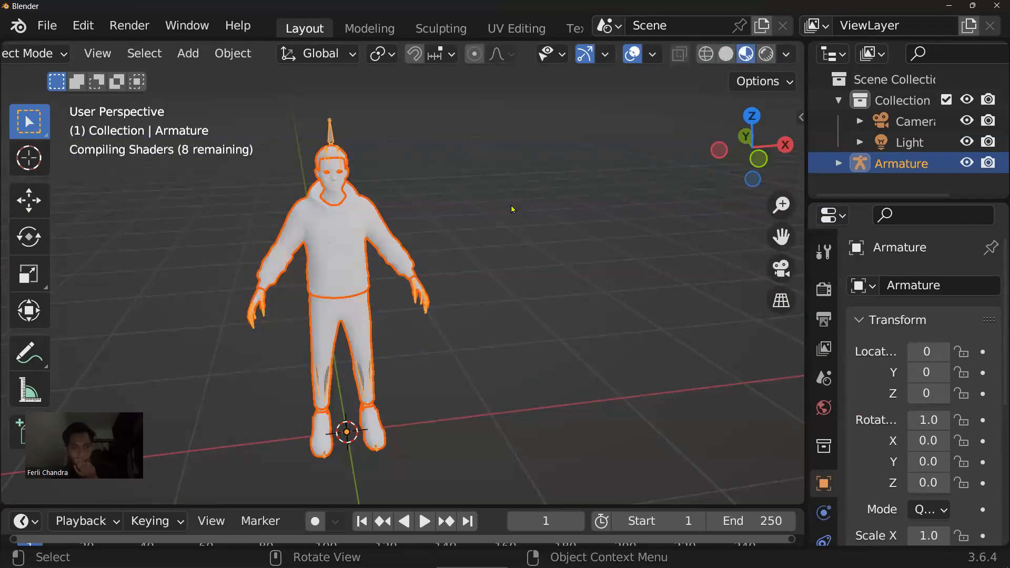
# Select the avatar's head mesh in close-up and set the viewport shading to Rendered
pyautogui.moveTo(530, 226); pyautogui.dragTo(553, 339, button='middle')
pyautogui.scroll(1, 521, 305)
pyautogui.scroll(6, 520, 304)
pyautogui.click(524, 284)
pyautogui.scroll(3, 465, 263)
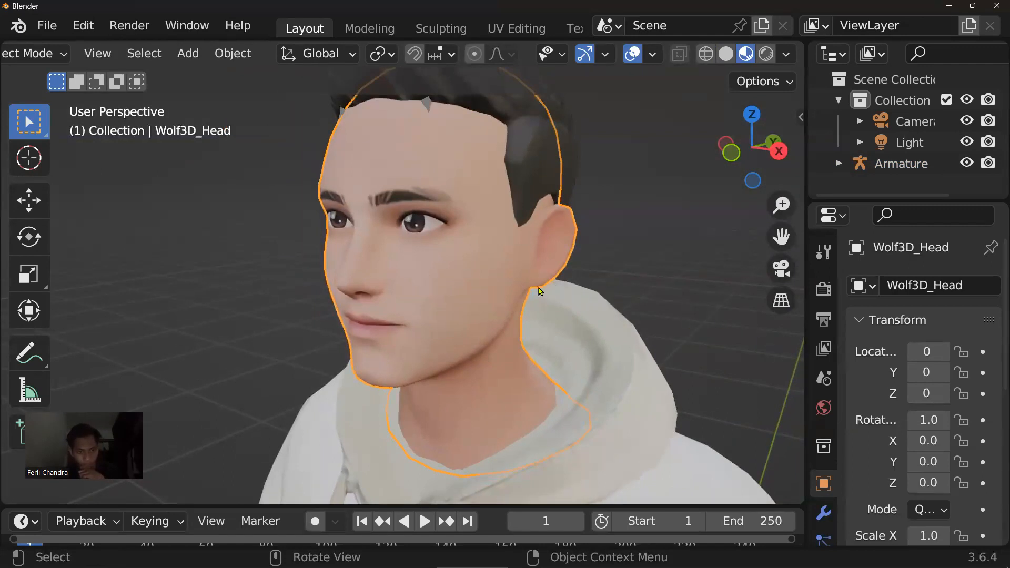
pyautogui.click(766, 54)
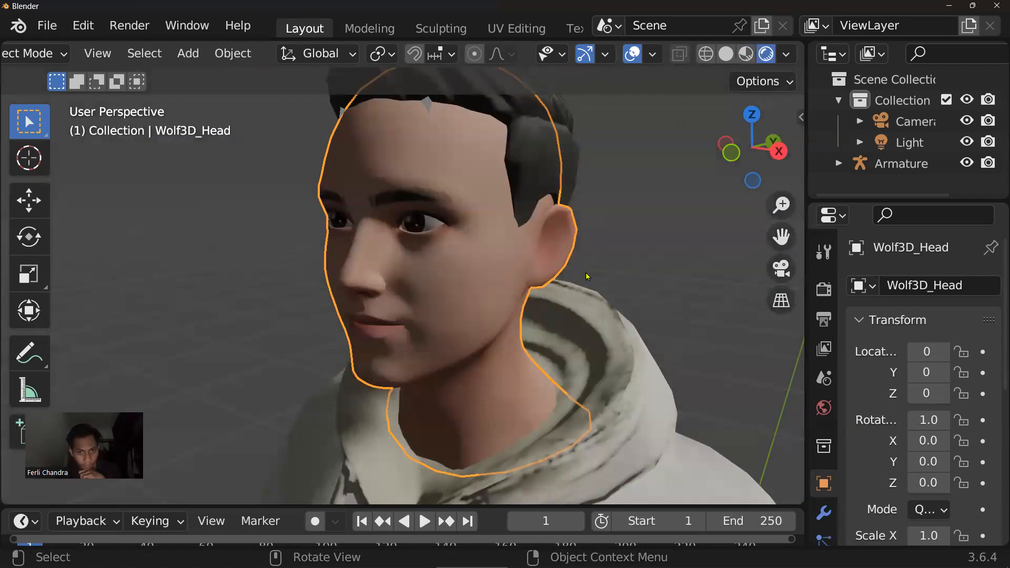
# Widen the properties editor and look through the World surface settings
pyautogui.moveTo(807, 363); pyautogui.dragTo(708, 364)
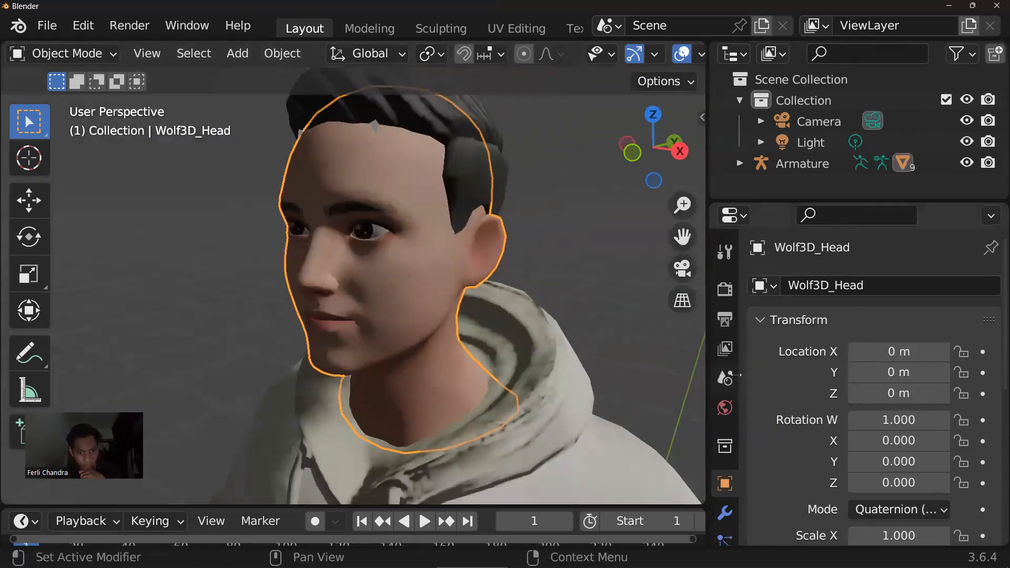
pyautogui.scroll(-5, 727, 415)
pyautogui.click(725, 303)
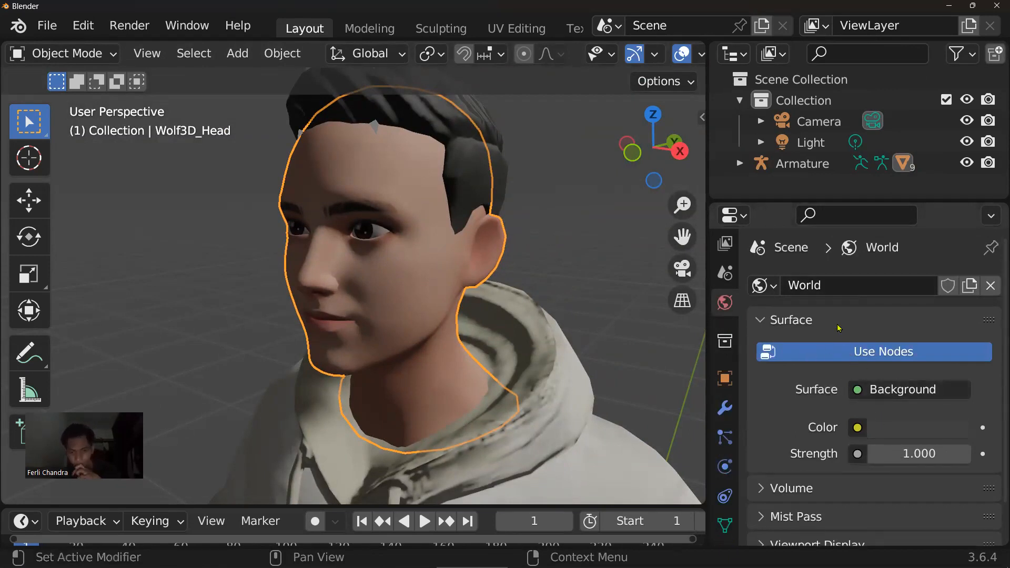
pyautogui.scroll(-2, 839, 328)
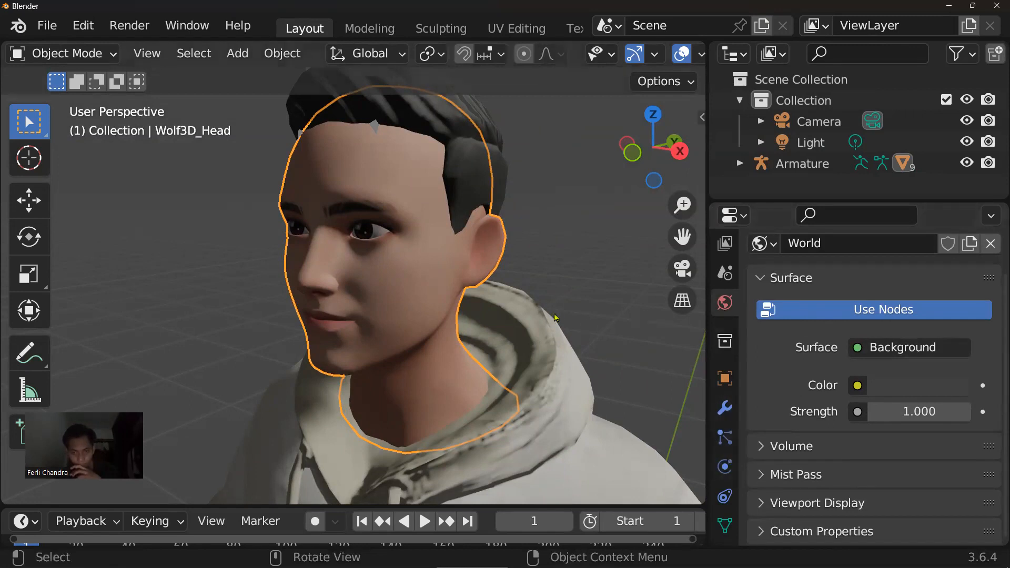
pyautogui.scroll(2, 815, 258)
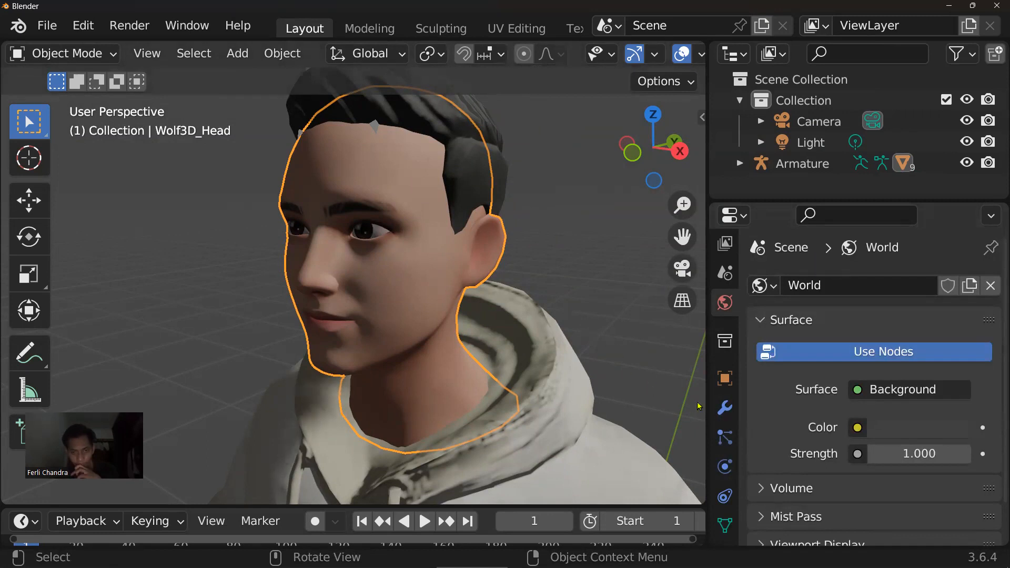
pyautogui.scroll(-3, 722, 451)
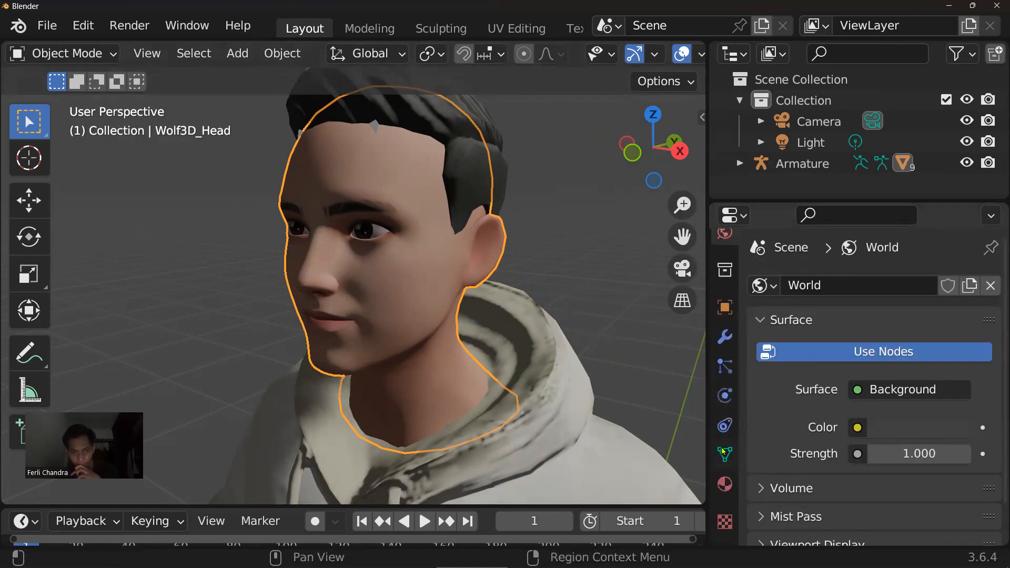
# In the head's Wolf3D_Skin material, set Subsurface to about 0.101 and the subsurface color to saturated red
pyautogui.click(725, 483)
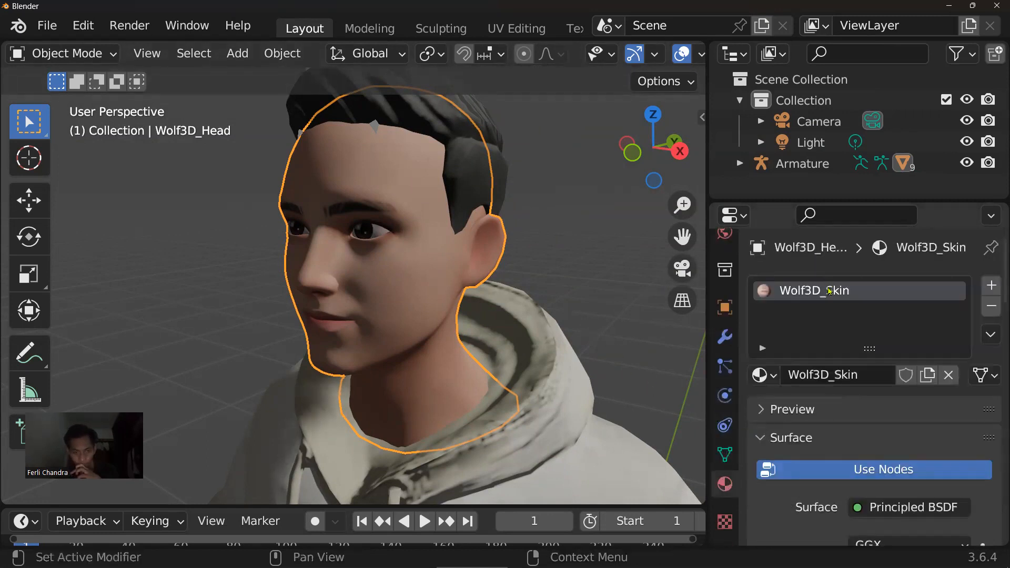
pyautogui.scroll(-8, 829, 291)
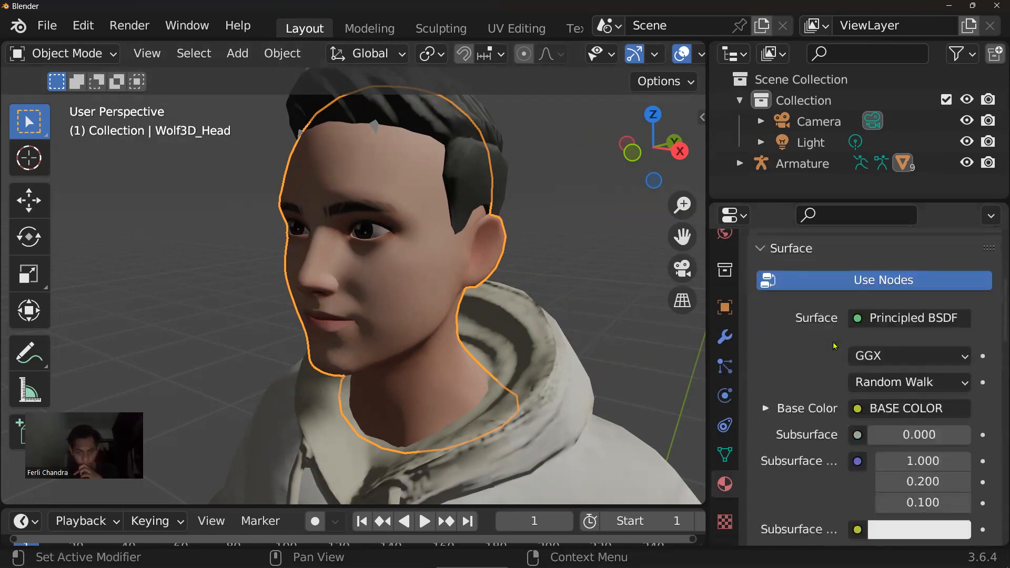
pyautogui.scroll(-3, 835, 346)
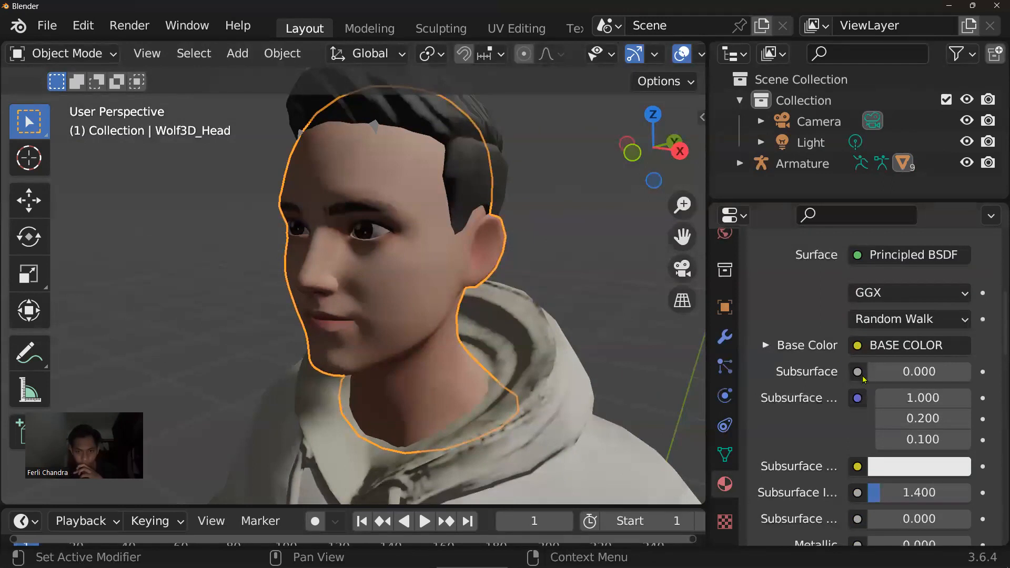
pyautogui.moveTo(871, 377); pyautogui.dragTo(879, 376)
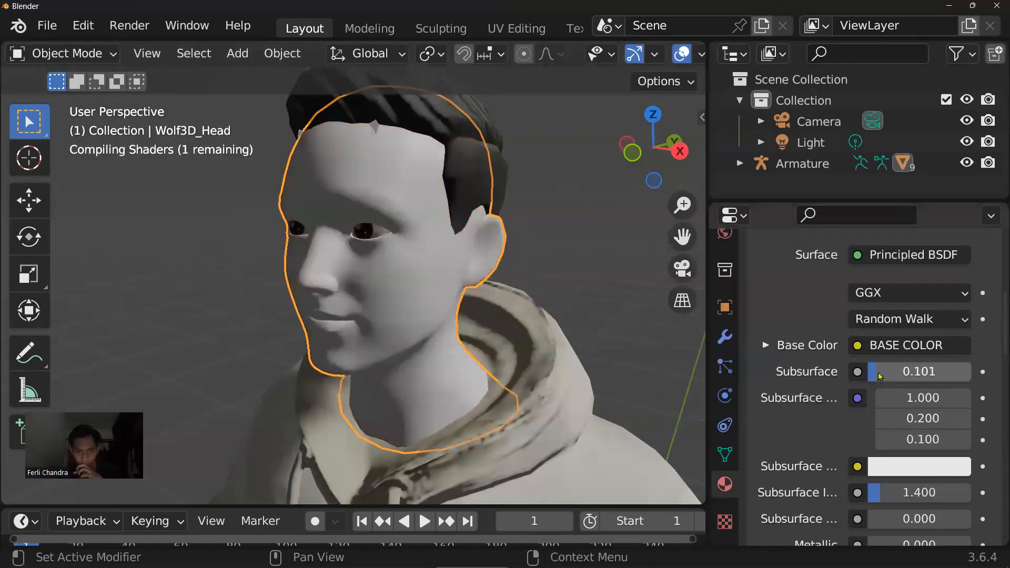
pyautogui.click(894, 466)
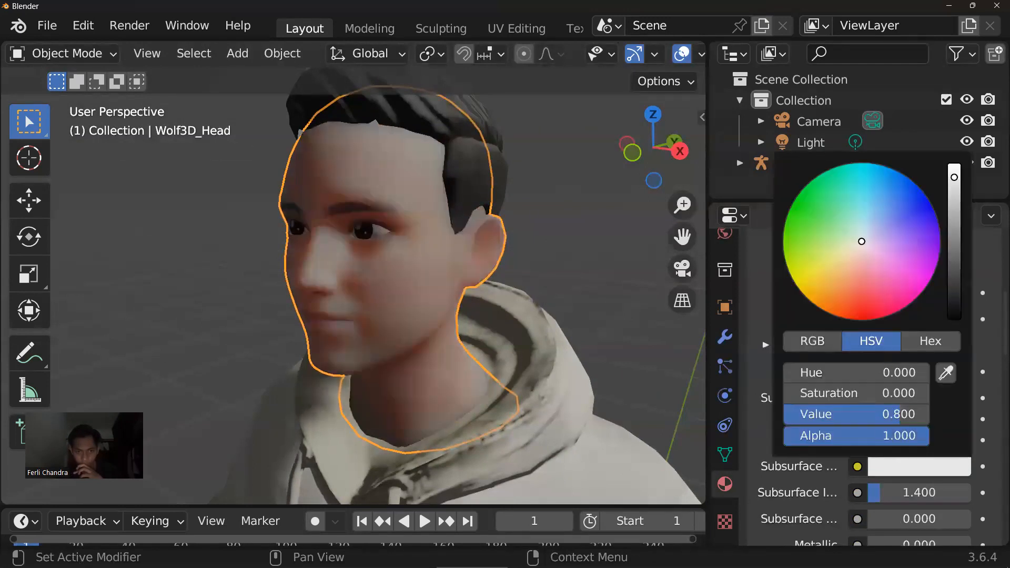
pyautogui.click(861, 317)
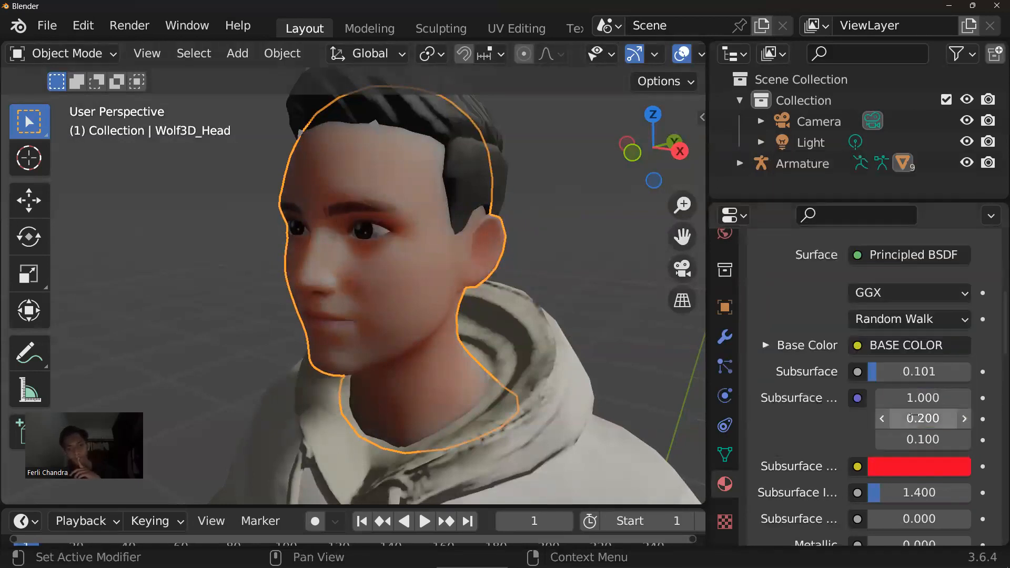
# Raise the Subsurface value of the head's skin material to about 0.202
pyautogui.scroll(-5, 872, 420)
pyautogui.moveTo(388, 293); pyautogui.dragTo(442, 294, button='middle')
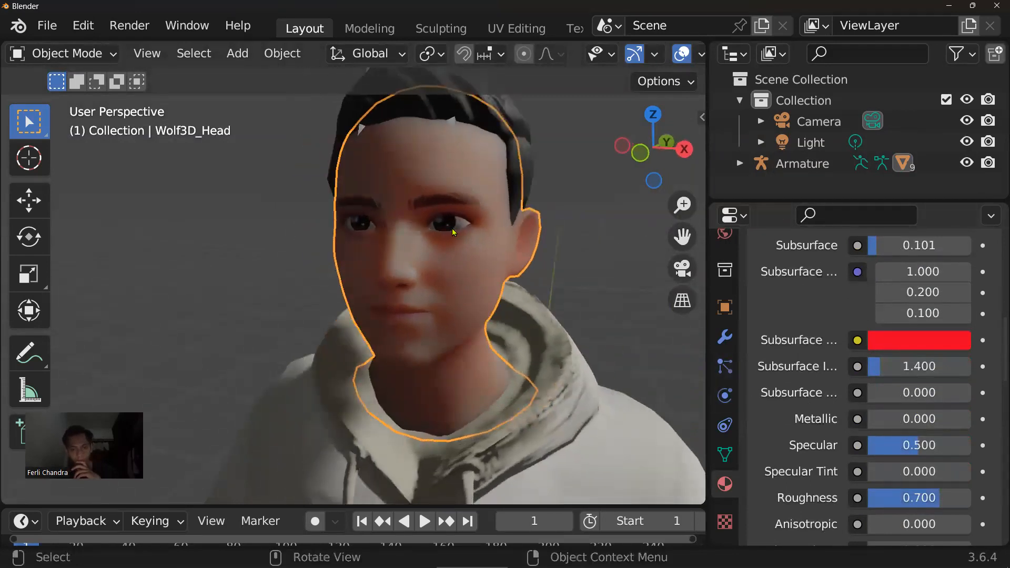
pyautogui.scroll(2, 881, 327)
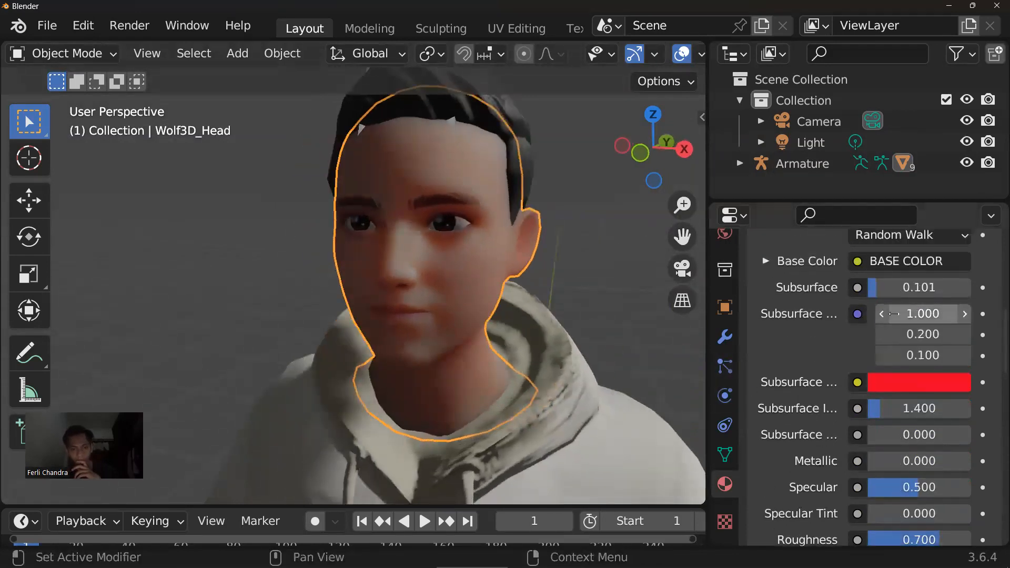
pyautogui.moveTo(879, 289); pyautogui.dragTo(881, 292)
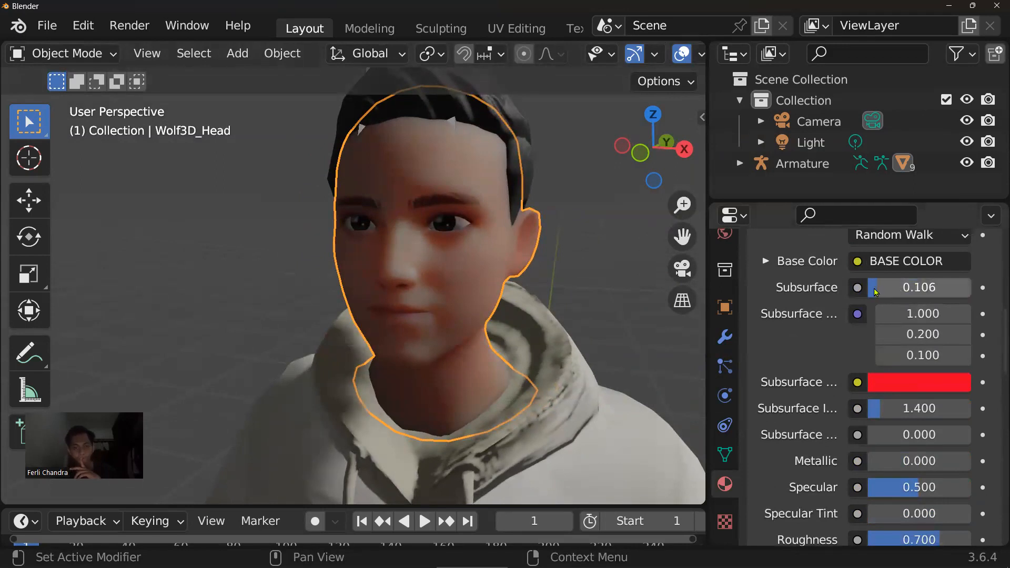
pyautogui.click(858, 287)
pyautogui.press('Escape')
pyautogui.moveTo(888, 293); pyautogui.dragTo(892, 293)
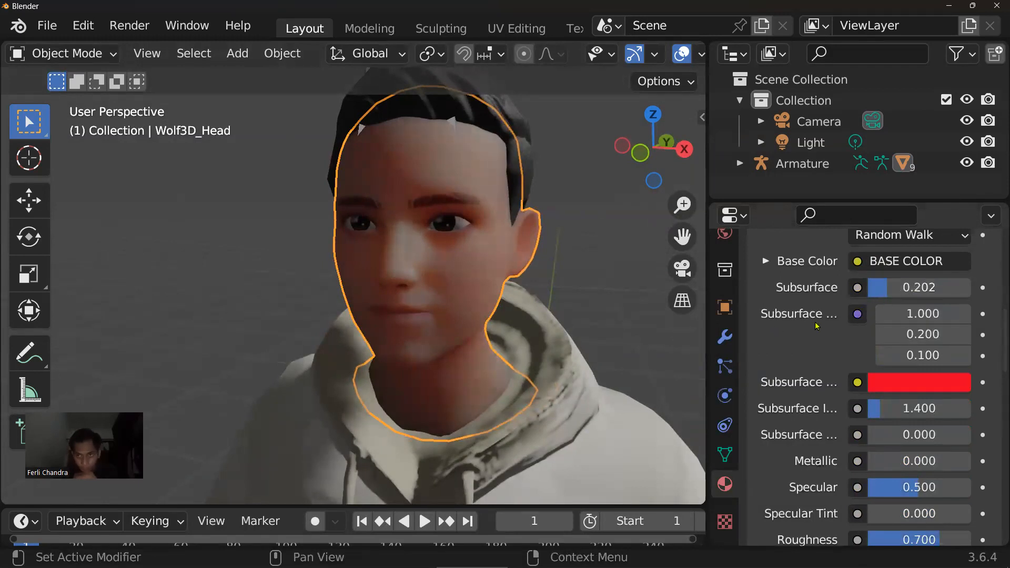
pyautogui.click(766, 262)
pyautogui.click(767, 262)
# Examine the avatar's reddened skin shading from several angles, with the head deselected and selected again
pyautogui.moveTo(521, 289); pyautogui.dragTo(483, 270, button='middle')
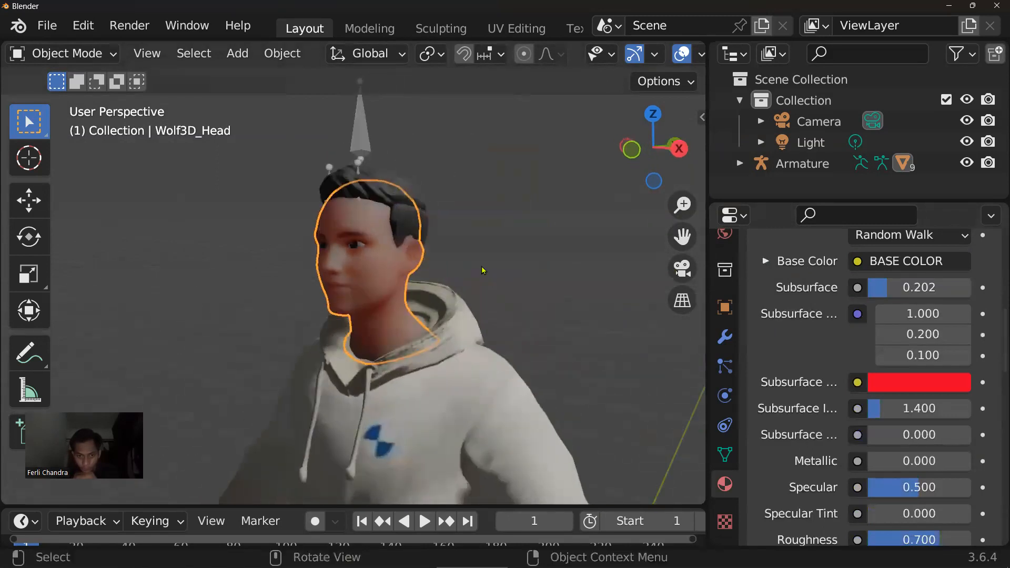
pyautogui.scroll(-4, 483, 270)
pyautogui.scroll(5, 443, 296)
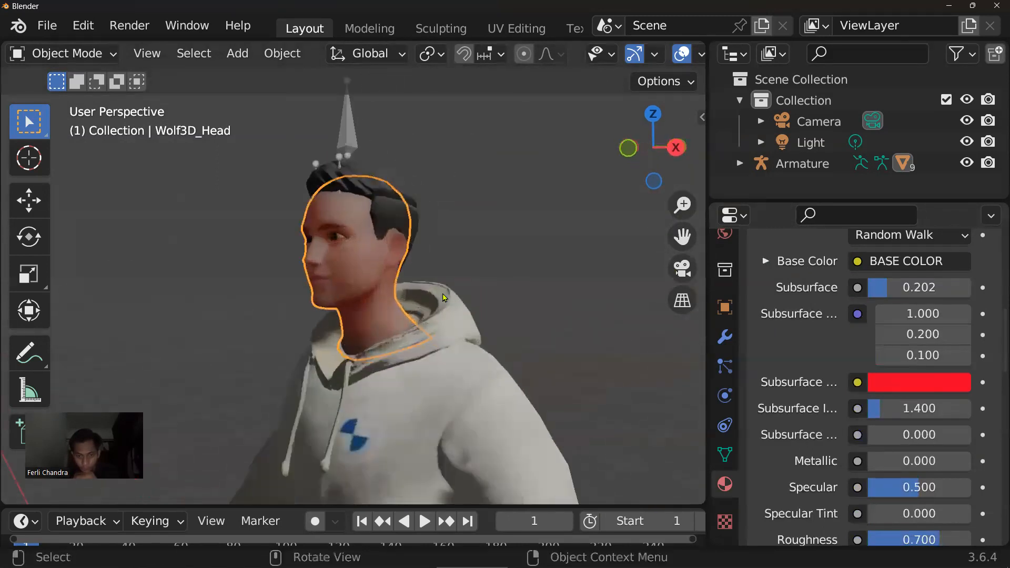
pyautogui.click(475, 274)
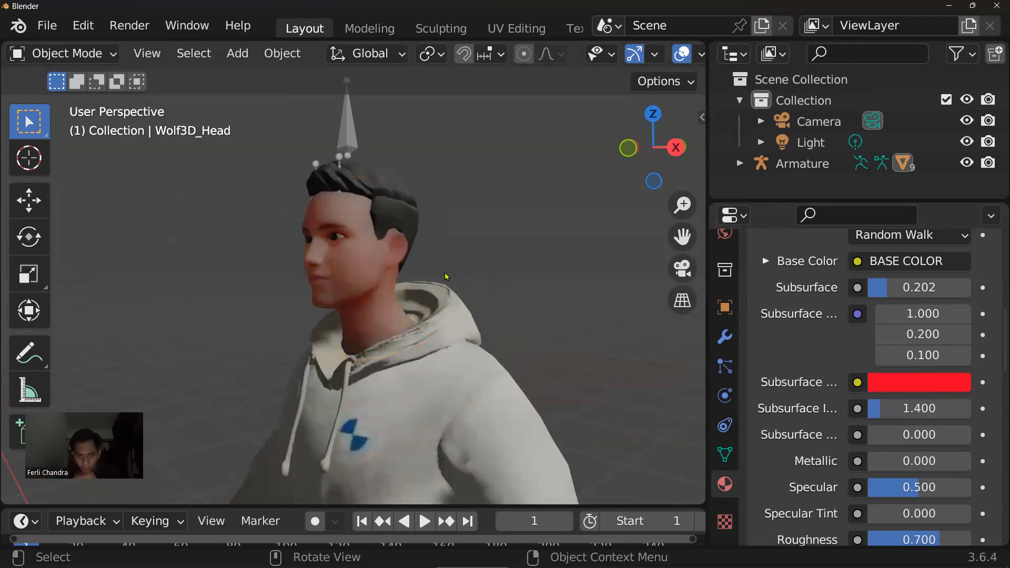
pyautogui.scroll(2, 446, 277)
pyautogui.click(363, 234)
pyautogui.moveTo(363, 235); pyautogui.dragTo(424, 279, button='middle')
pyautogui.scroll(2, 483, 276)
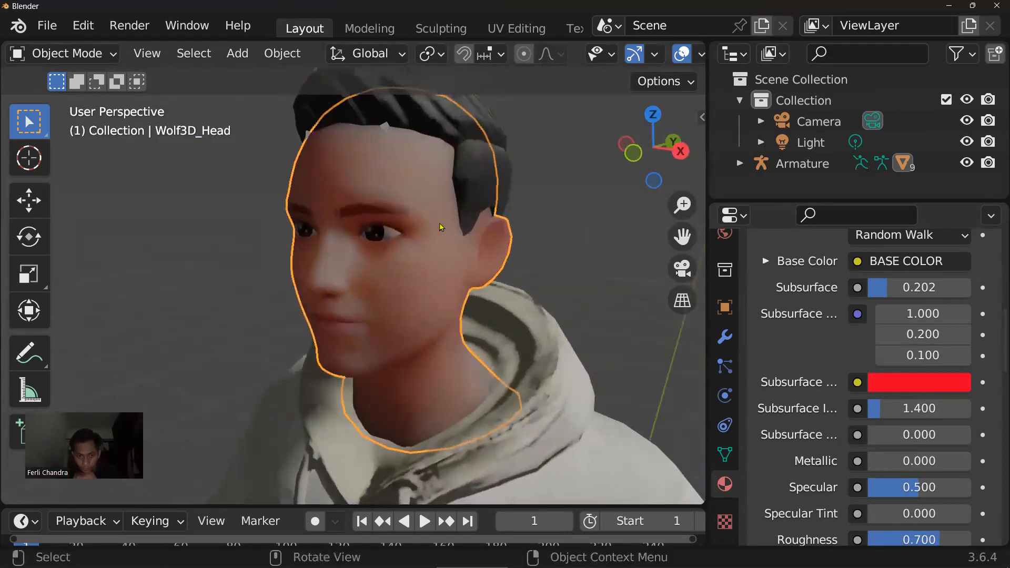
# Set the viewport shading to Solid for a close view of the avatar's face
pyautogui.hscroll(-2, 657, 56)
pyautogui.hscroll(8, 636, 59)
pyautogui.click(632, 54)
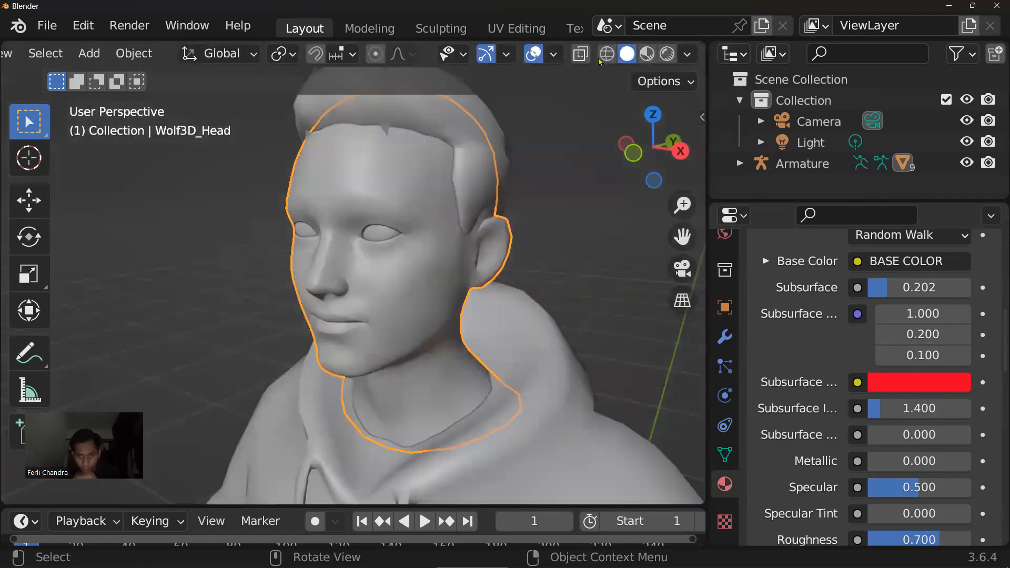
pyautogui.scroll(5, 362, 283)
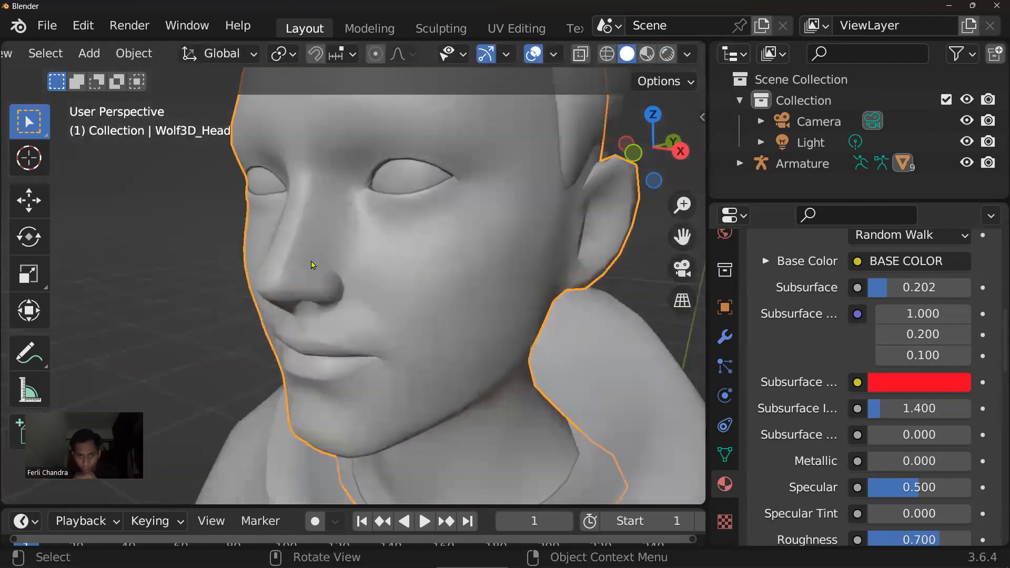
# Enter Edit Mode on the head mesh and enable proportional editing
pyautogui.press('Tab')
pyautogui.moveTo(349, 258); pyautogui.dragTo(478, 144, button='middle')
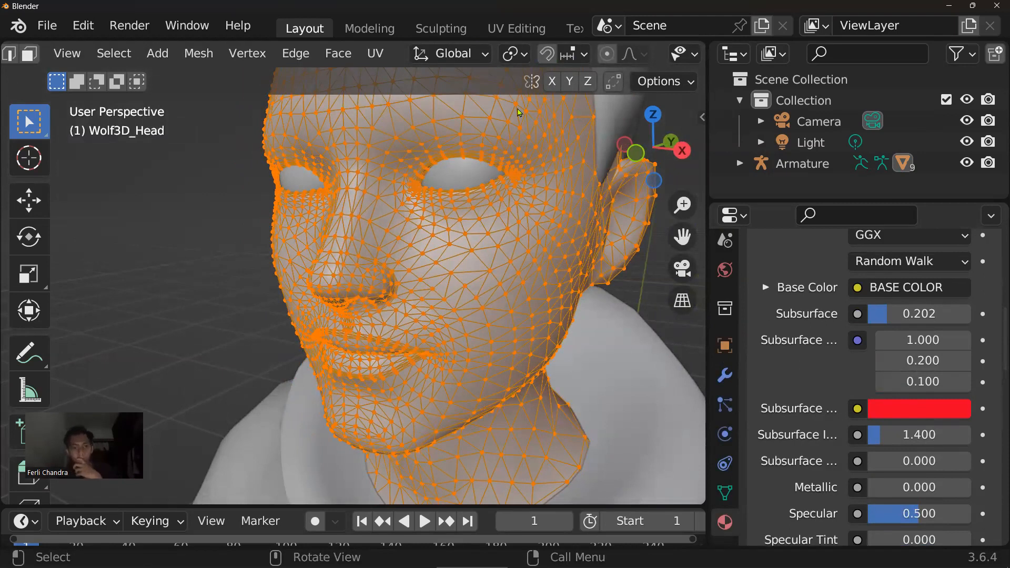
pyautogui.scroll(-6, 487, 57)
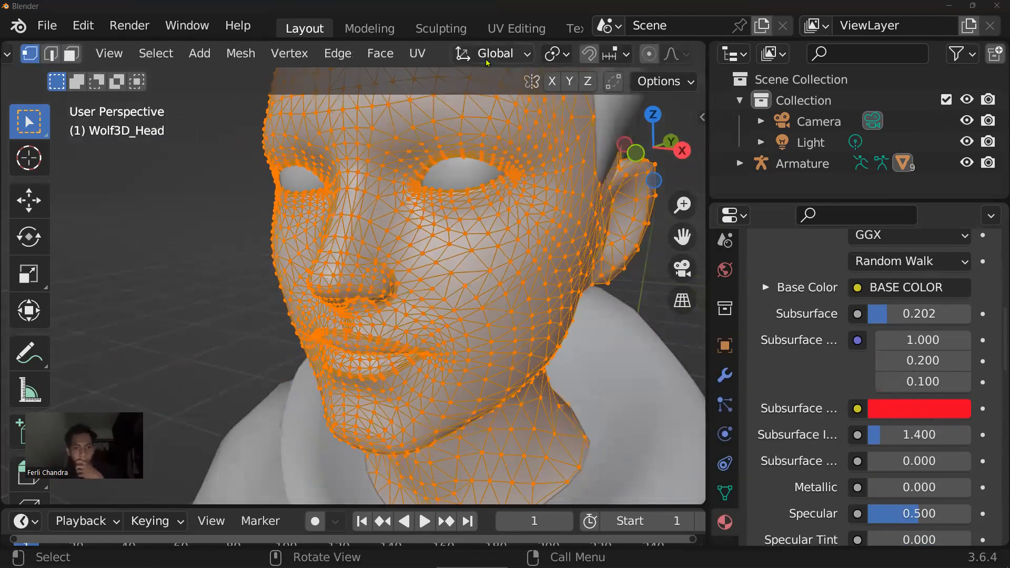
pyautogui.click(454, 54)
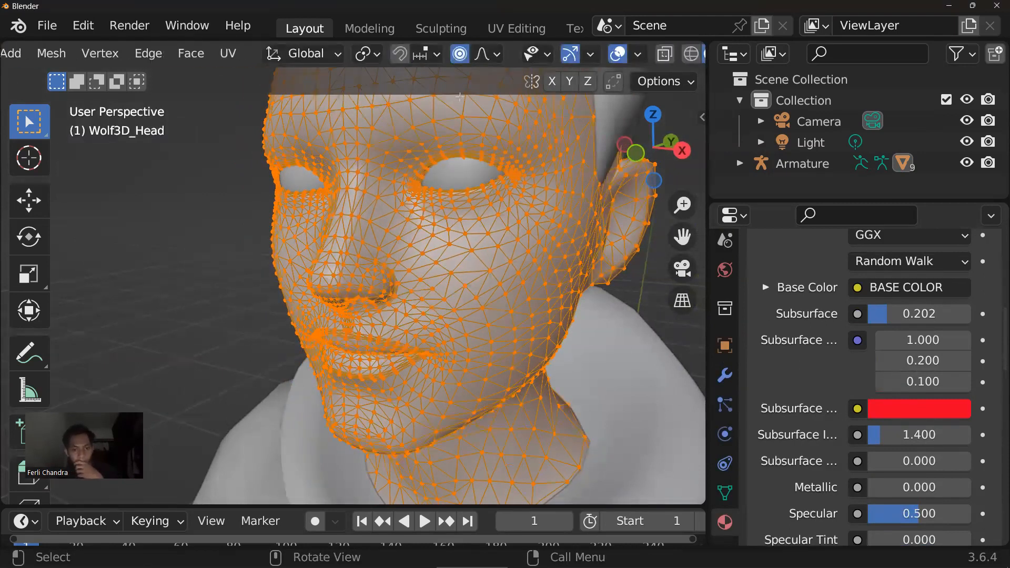
# Move the nose-tip vertex along the Y axis with a proportional editing size of about 0.029 m
pyautogui.click(322, 275)
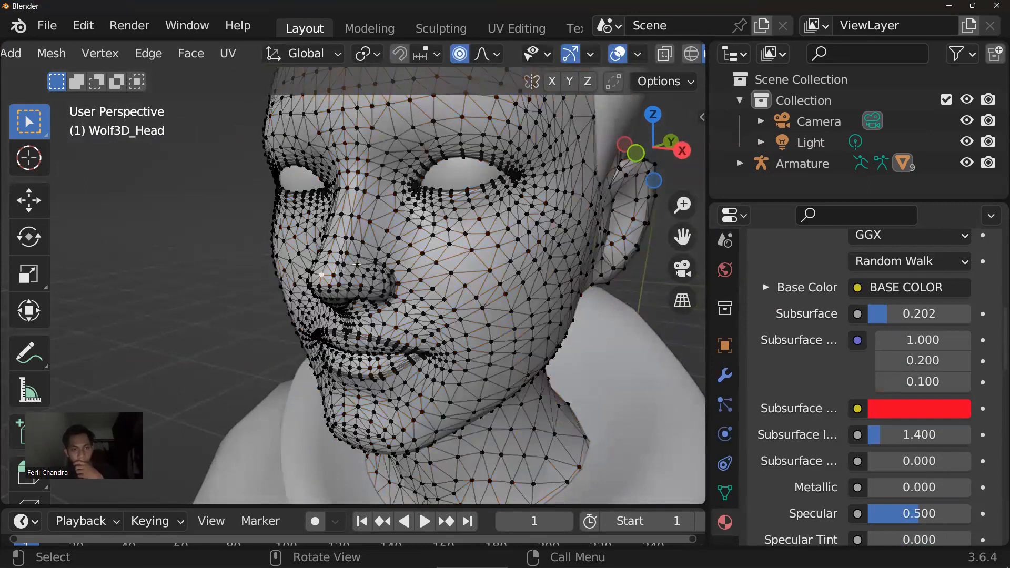
pyautogui.press('g')
pyautogui.press('y')
pyautogui.scroll(8, 346, 272)
pyautogui.scroll(20, 346, 271)
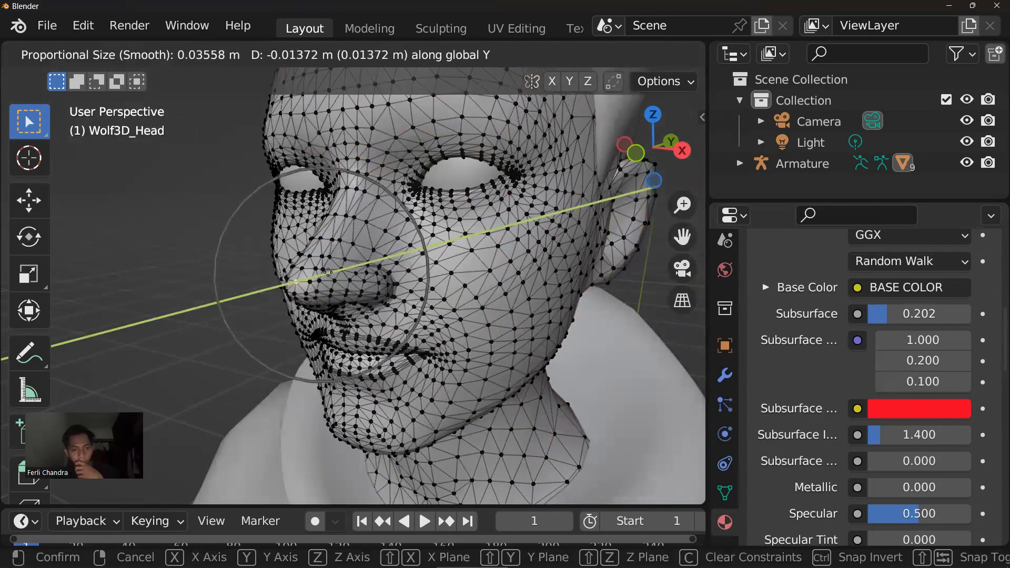
pyautogui.scroll(1, 354, 266)
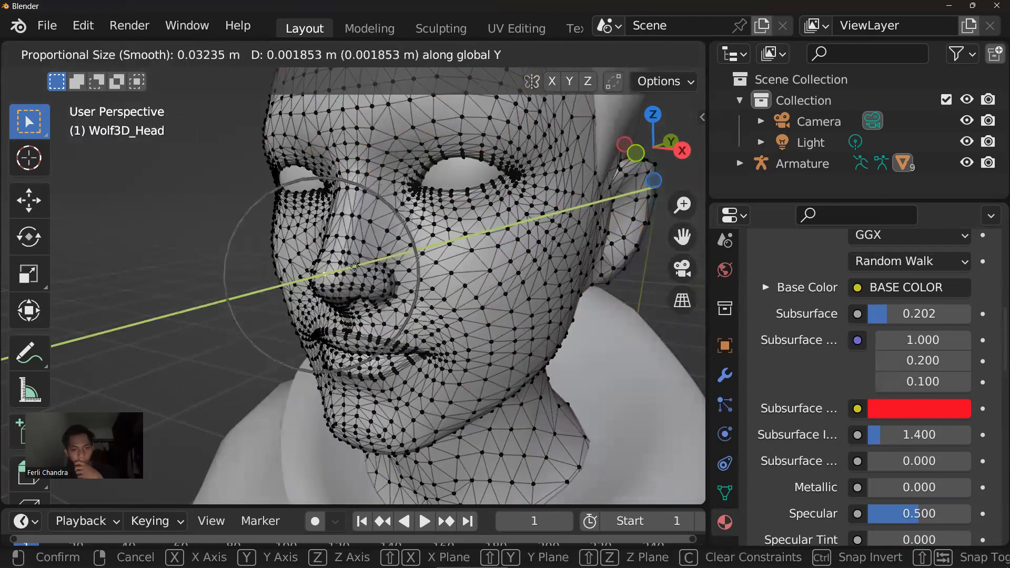
pyautogui.scroll(1, 355, 268)
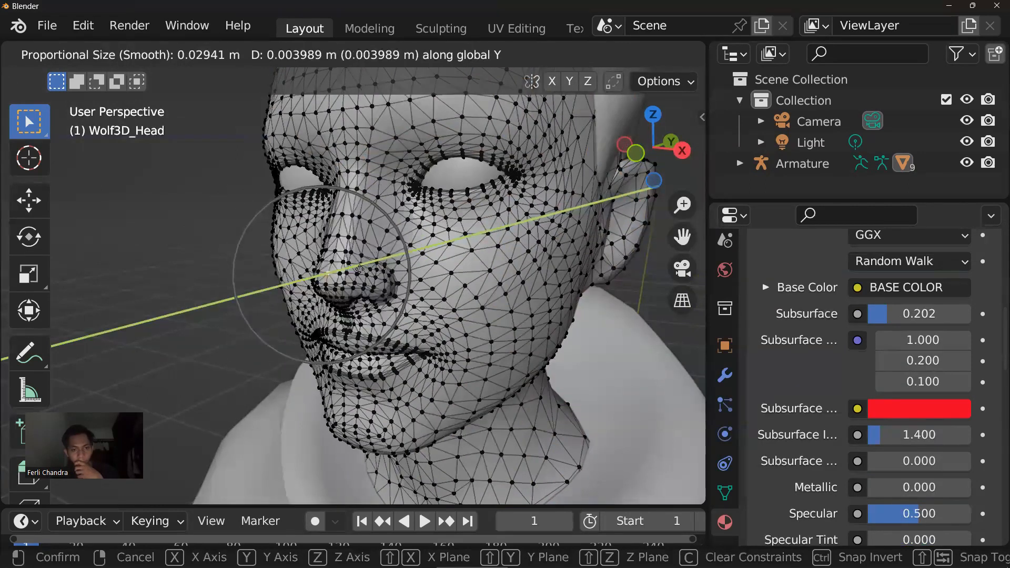
pyautogui.click(360, 269)
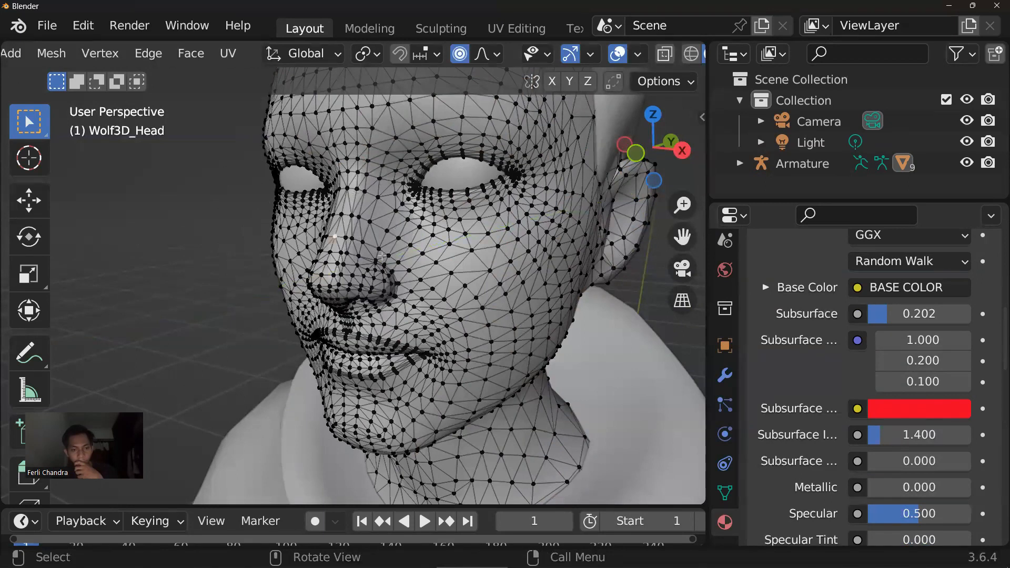
# Select the vertex on the nose bridge and shift it along the Y axis with proportional editing
pyautogui.press('g')
pyautogui.press('y')
pyautogui.click(357, 247)
pyautogui.moveTo(443, 272); pyautogui.dragTo(365, 267, button='middle')
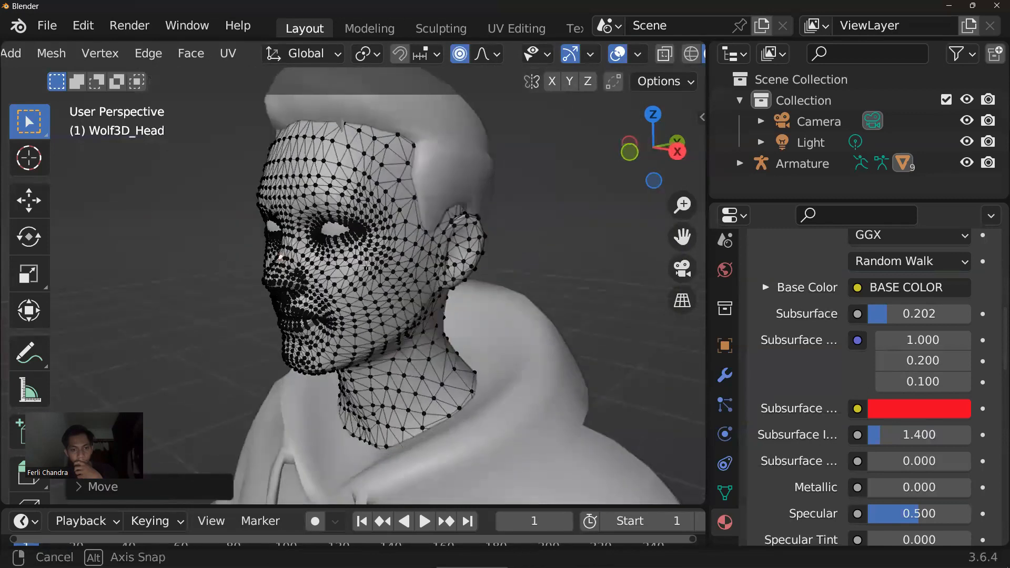
# Return the head to Object Mode and set the viewport shading to Material Preview for a textured view of the face
pyautogui.press('Tab')
pyautogui.scroll(4, 662, 59)
pyautogui.scroll(-4, 655, 60)
pyautogui.scroll(4, 648, 61)
pyautogui.scroll(-4, 649, 61)
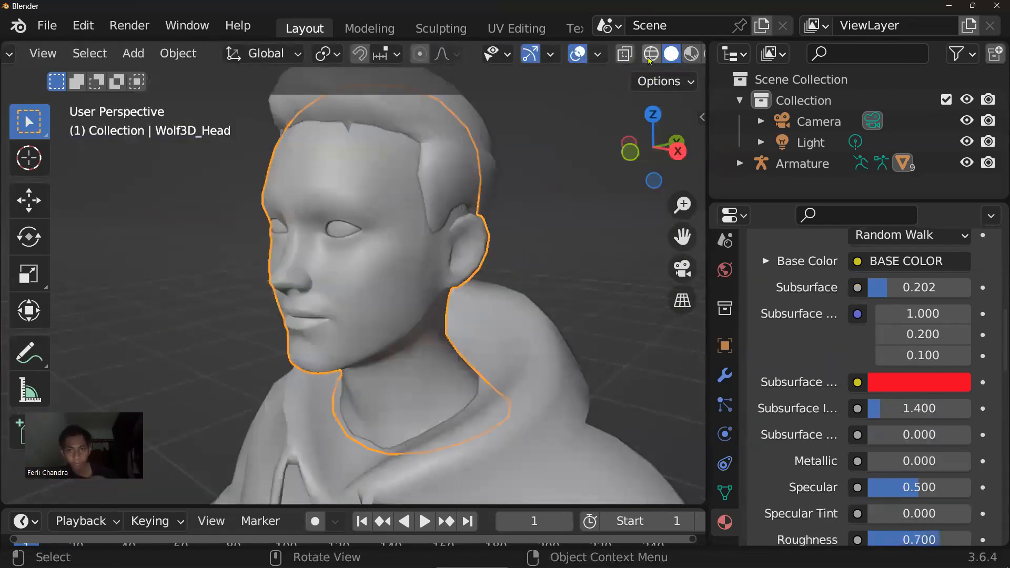
pyautogui.click(691, 53)
pyautogui.moveTo(427, 257)
pyautogui.mouseDown(button='middle')
pyautogui.moveTo(365, 239)
pyautogui.moveTo(449, 226)
pyautogui.moveTo(469, 240)
pyautogui.moveTo(439, 271)
pyautogui.mouseUp(button='middle')
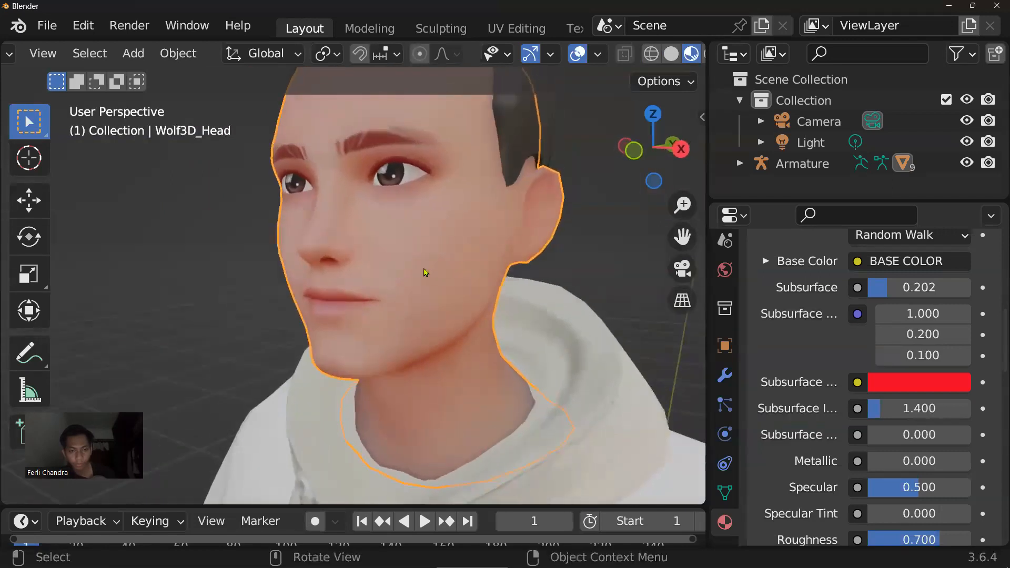
# In Edit Mode, move a vertex on each cheek about 0.004 m forward along Y with proportional size about 0.018 m, and return to Object Mode
pyautogui.press('Tab')
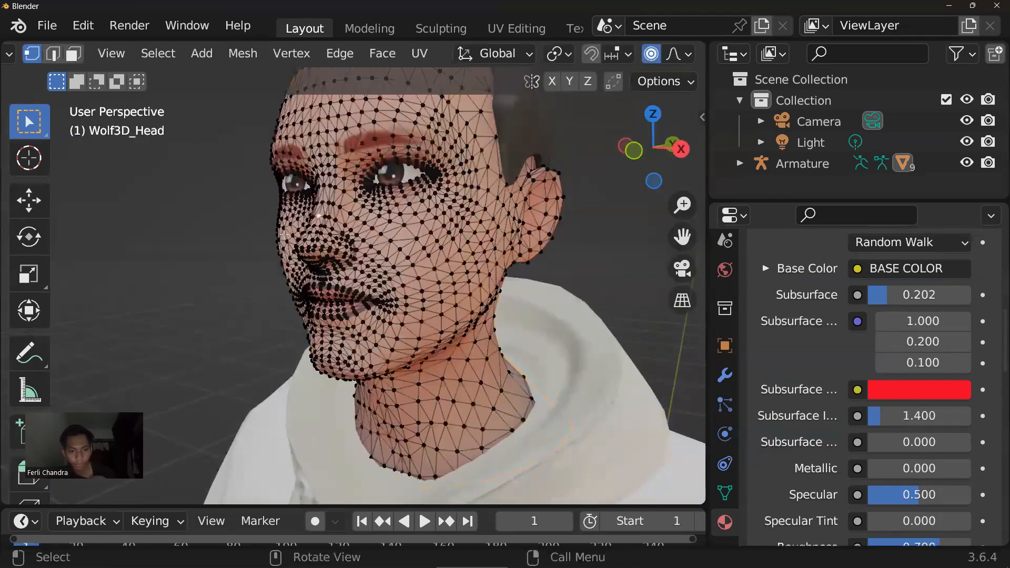
pyautogui.moveTo(297, 236); pyautogui.dragTo(347, 235, button='middle')
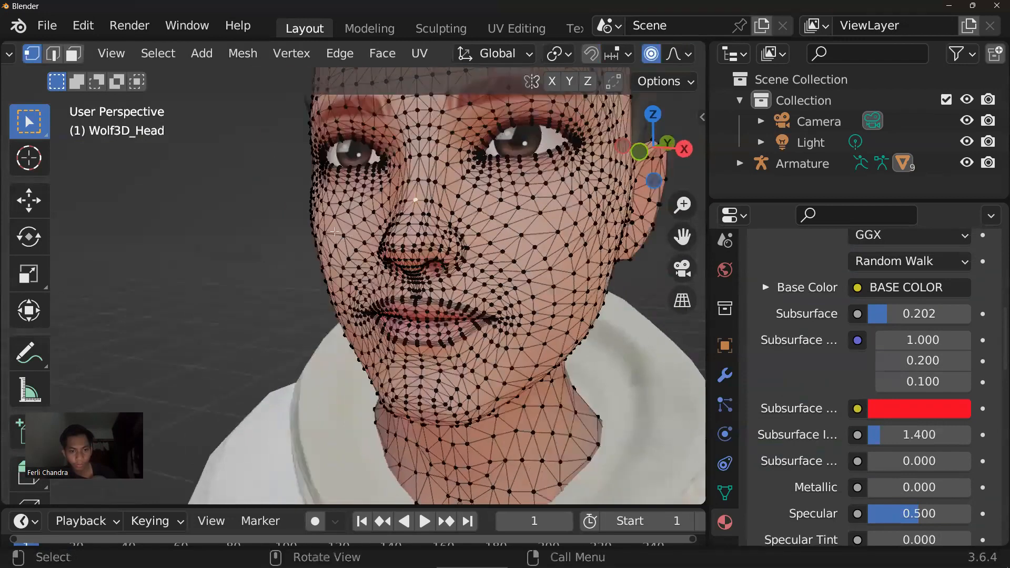
pyautogui.click(340, 234)
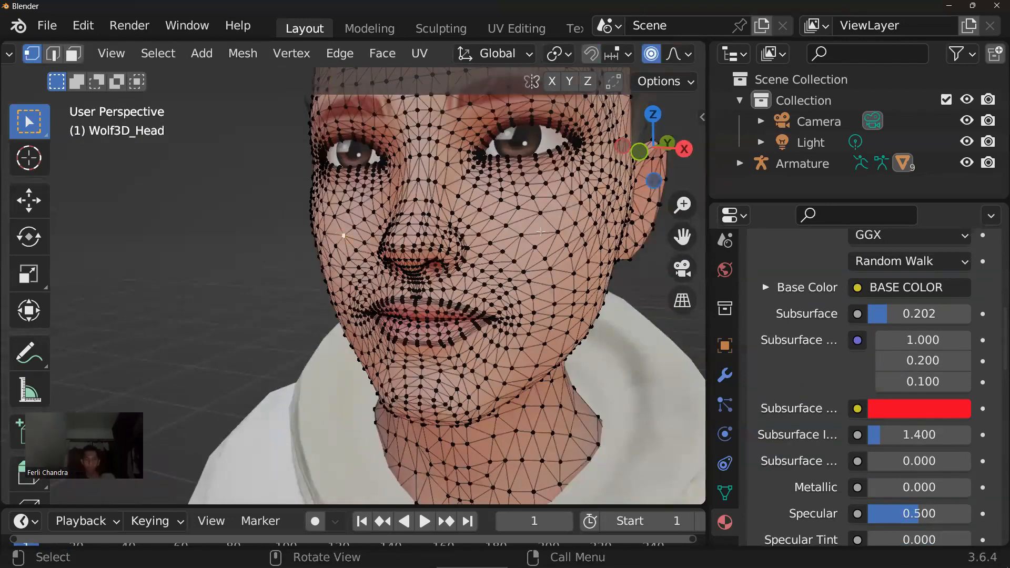
pyautogui.click(324, 233)
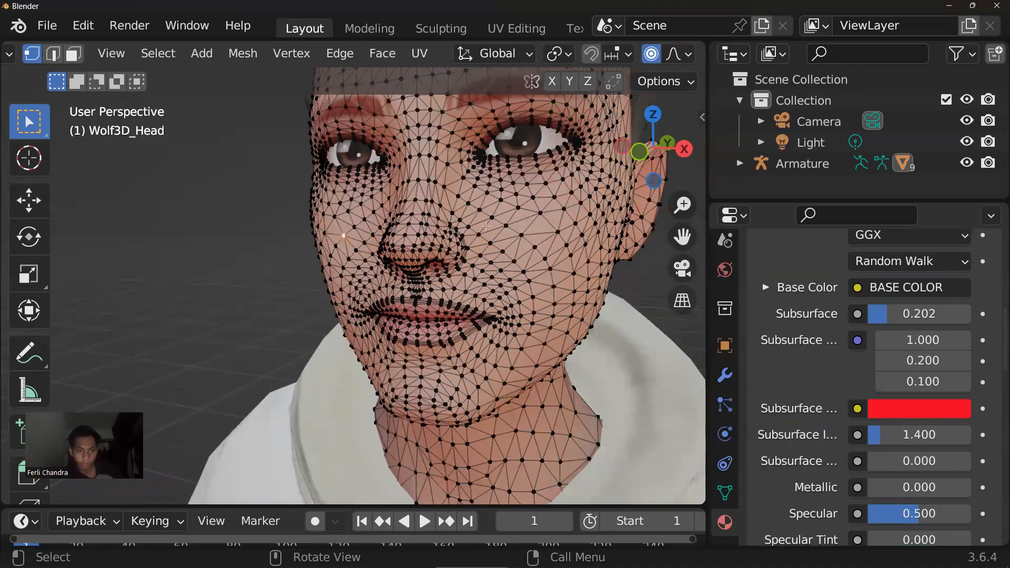
pyautogui.moveTo(573, 248); pyautogui.dragTo(401, 264, button='middle')
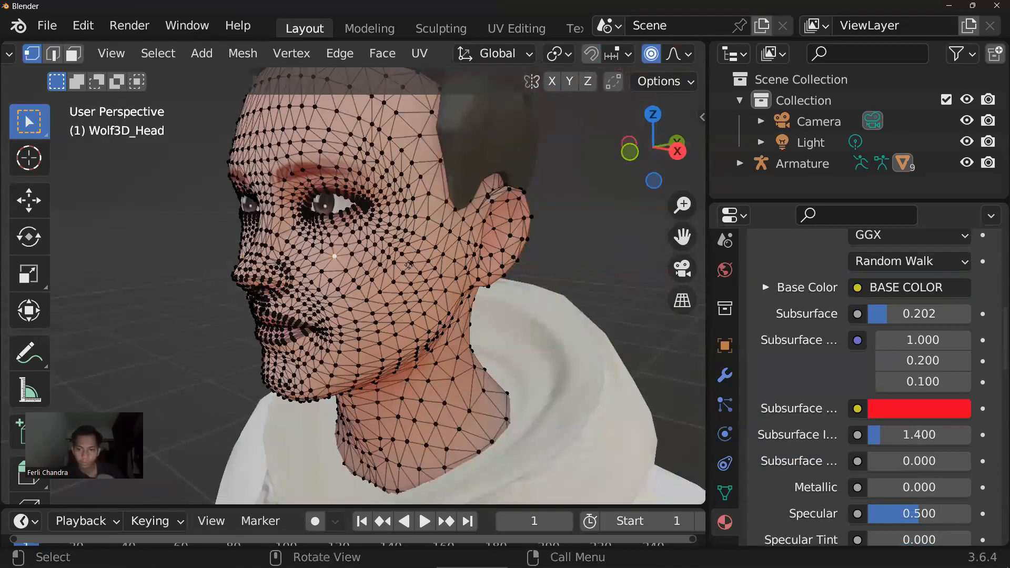
pyautogui.press('g')
pyautogui.press('y')
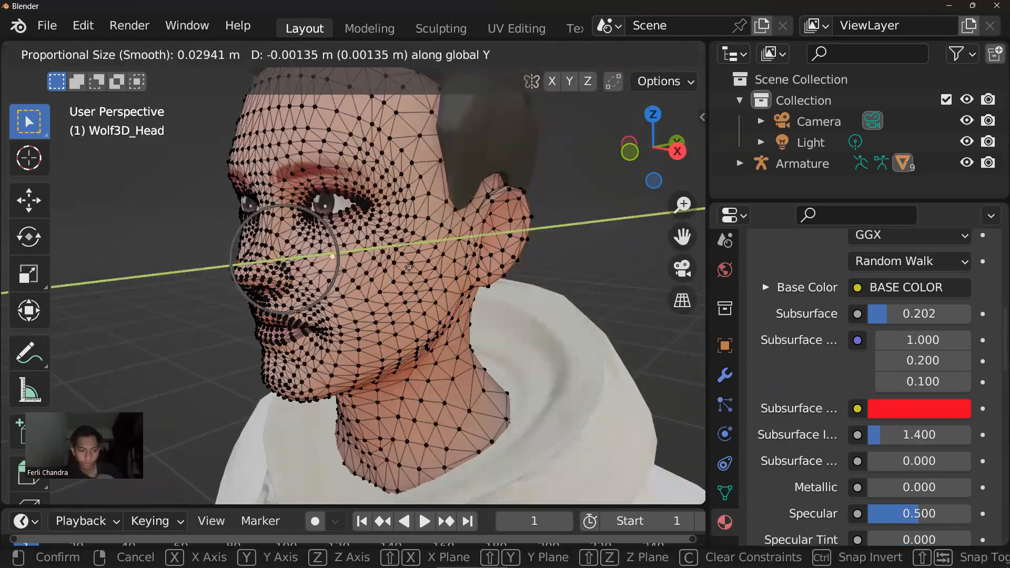
pyautogui.scroll(3, 403, 268)
pyautogui.scroll(1, 404, 269)
pyautogui.scroll(1, 404, 269)
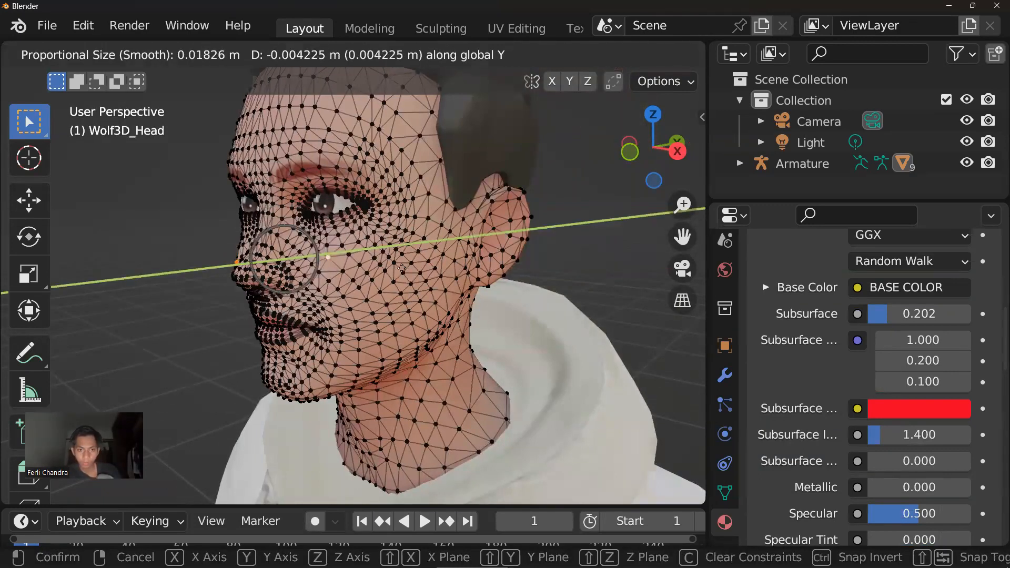
pyautogui.click(400, 268)
pyautogui.moveTo(400, 269); pyautogui.dragTo(416, 298, button='middle')
pyautogui.press('Tab')
# Inspect the avatar's hair and hoodie by selecting each object in turn
pyautogui.scroll(4, 447, 285)
pyautogui.scroll(-5, 421, 294)
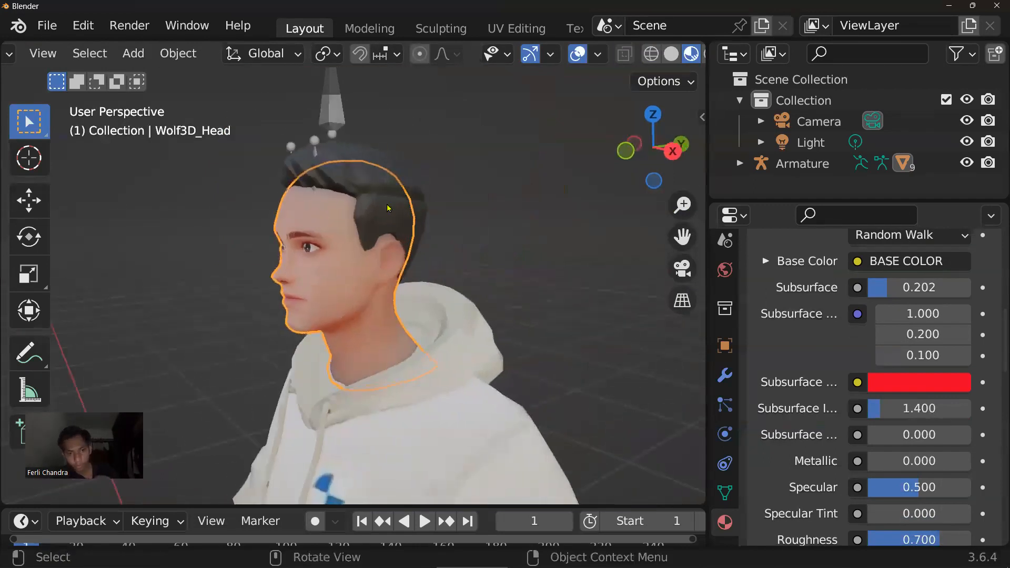
pyautogui.click(390, 155)
pyautogui.moveTo(468, 243); pyautogui.dragTo(456, 286, button='middle')
pyautogui.keyDown('shift'); pyautogui.moveTo(453, 328); pyautogui.dragTo(449, 213, button='middle'); pyautogui.keyUp('shift')
pyautogui.scroll(3, 401, 272)
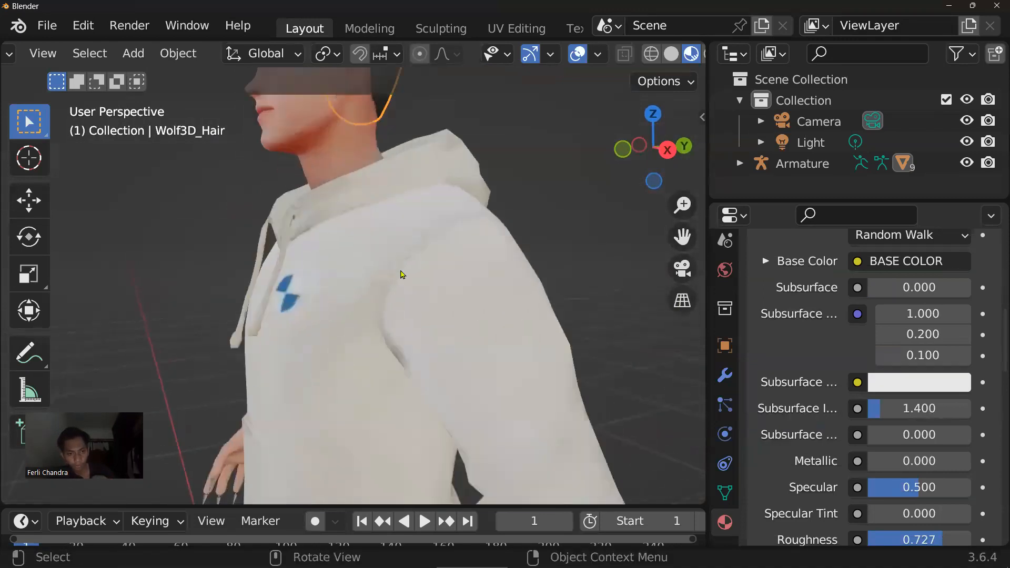
pyautogui.click(402, 272)
# Examine the avatar's hoodie, face and neck from the front and the side, at close and far distances
pyautogui.moveTo(361, 289); pyautogui.dragTo(404, 284, button='middle')
pyautogui.scroll(-5, 472, 301)
pyautogui.scroll(3, 465, 313)
pyautogui.scroll(2, 524, 292)
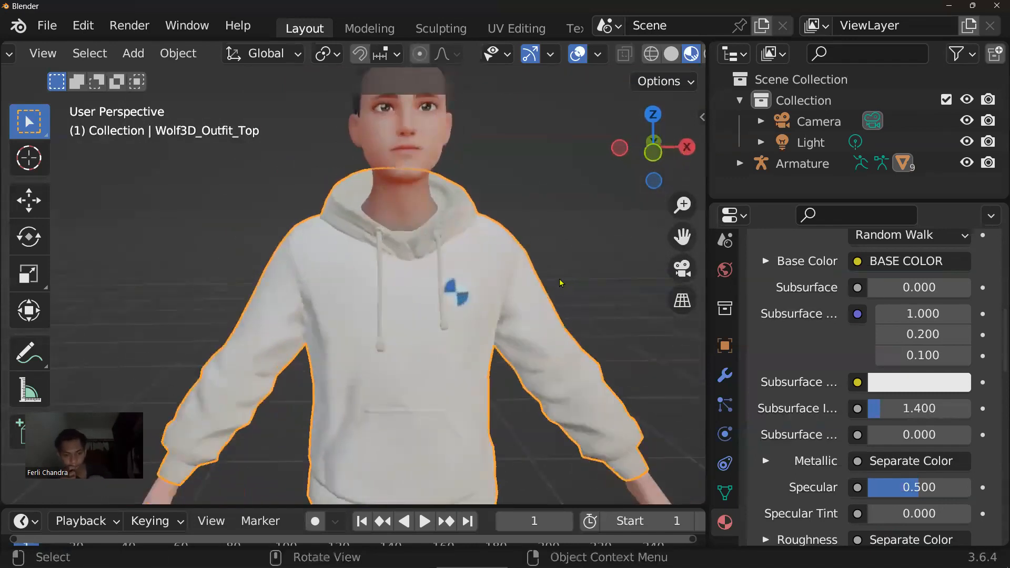
pyautogui.scroll(-5, 561, 283)
pyautogui.moveTo(510, 279); pyautogui.dragTo(444, 279, button='middle')
pyautogui.scroll(2, 470, 283)
pyautogui.scroll(2, 444, 279)
pyautogui.moveTo(435, 242)
pyautogui.mouseDown(button='middle')
pyautogui.moveTo(387, 213)
pyautogui.moveTo(441, 269)
pyautogui.moveTo(458, 259)
pyautogui.moveTo(443, 244)
pyautogui.mouseUp(button='middle')
pyautogui.scroll(3, 441, 269)
pyautogui.scroll(-2, 434, 253)
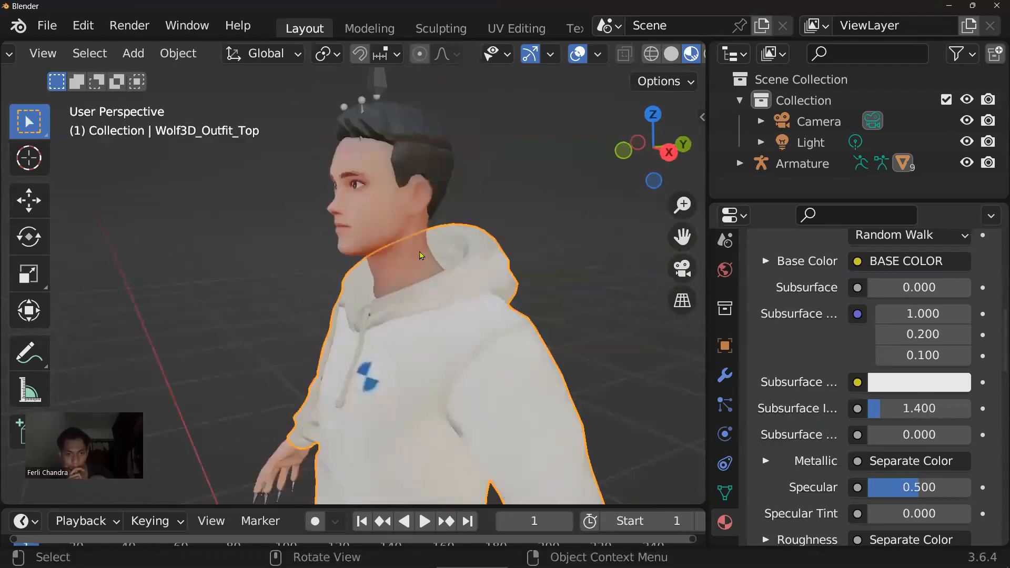